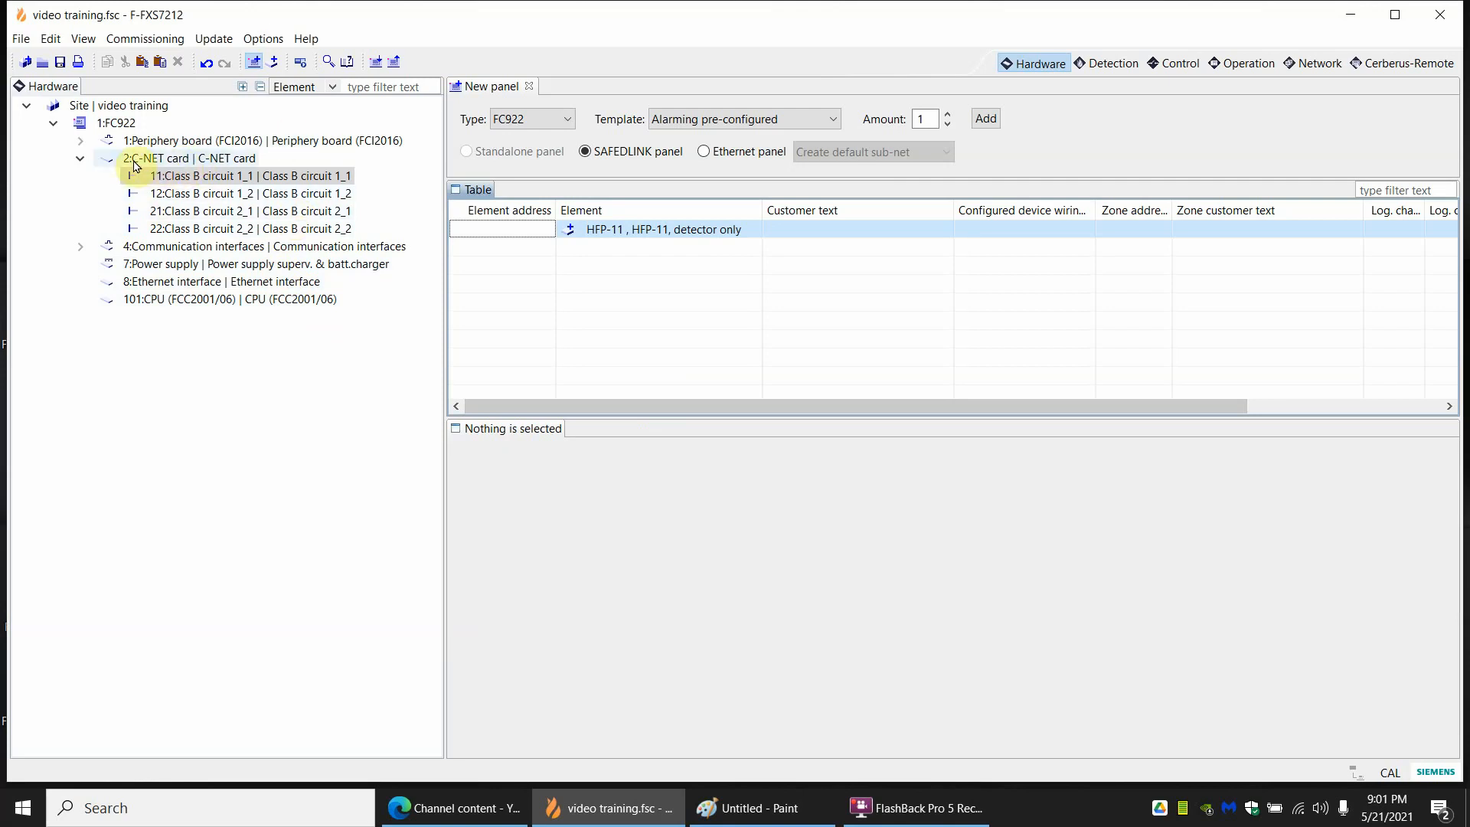
pyautogui.click(259, 180)
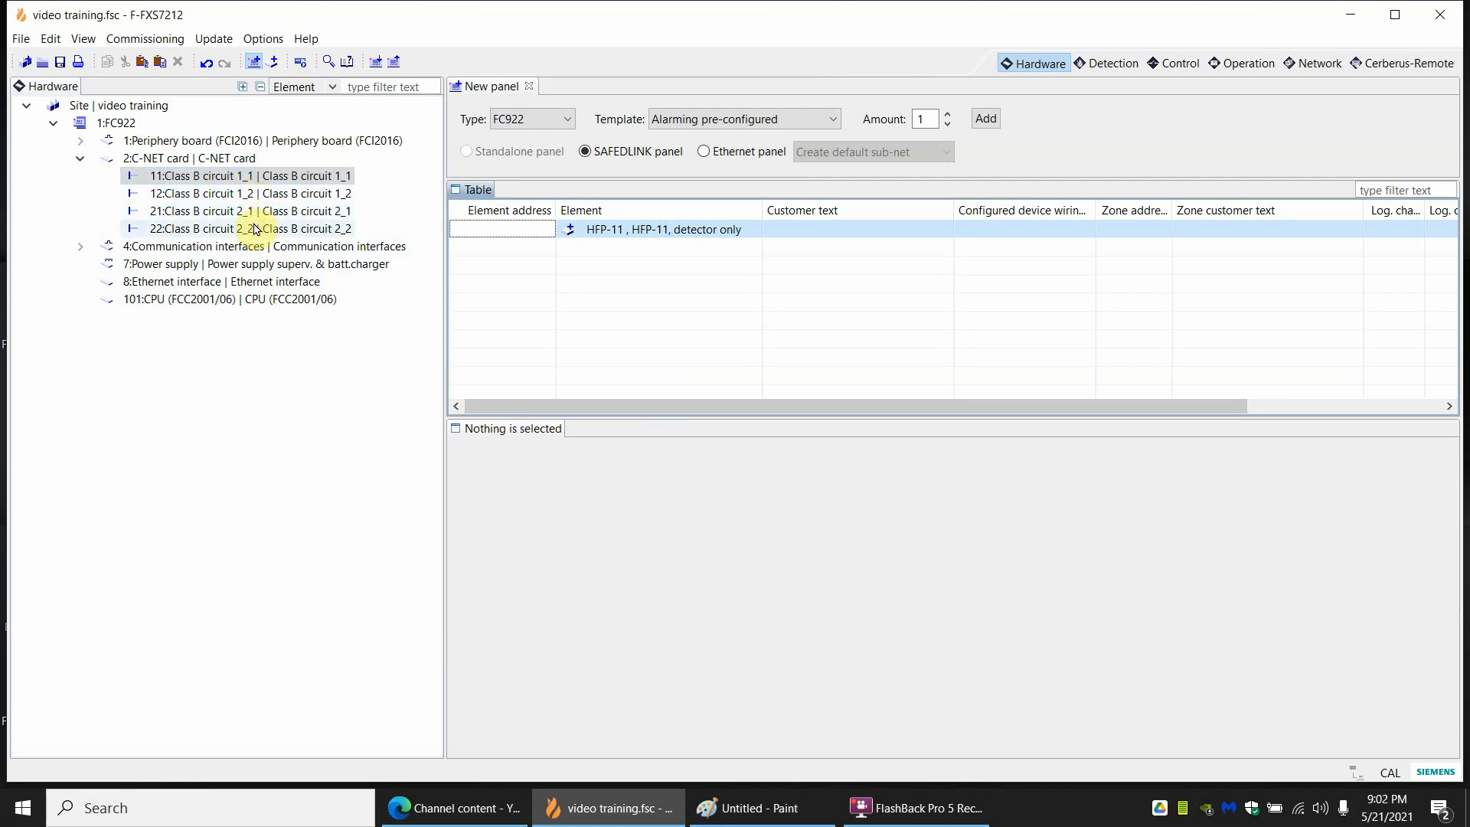
pyautogui.click(243, 179)
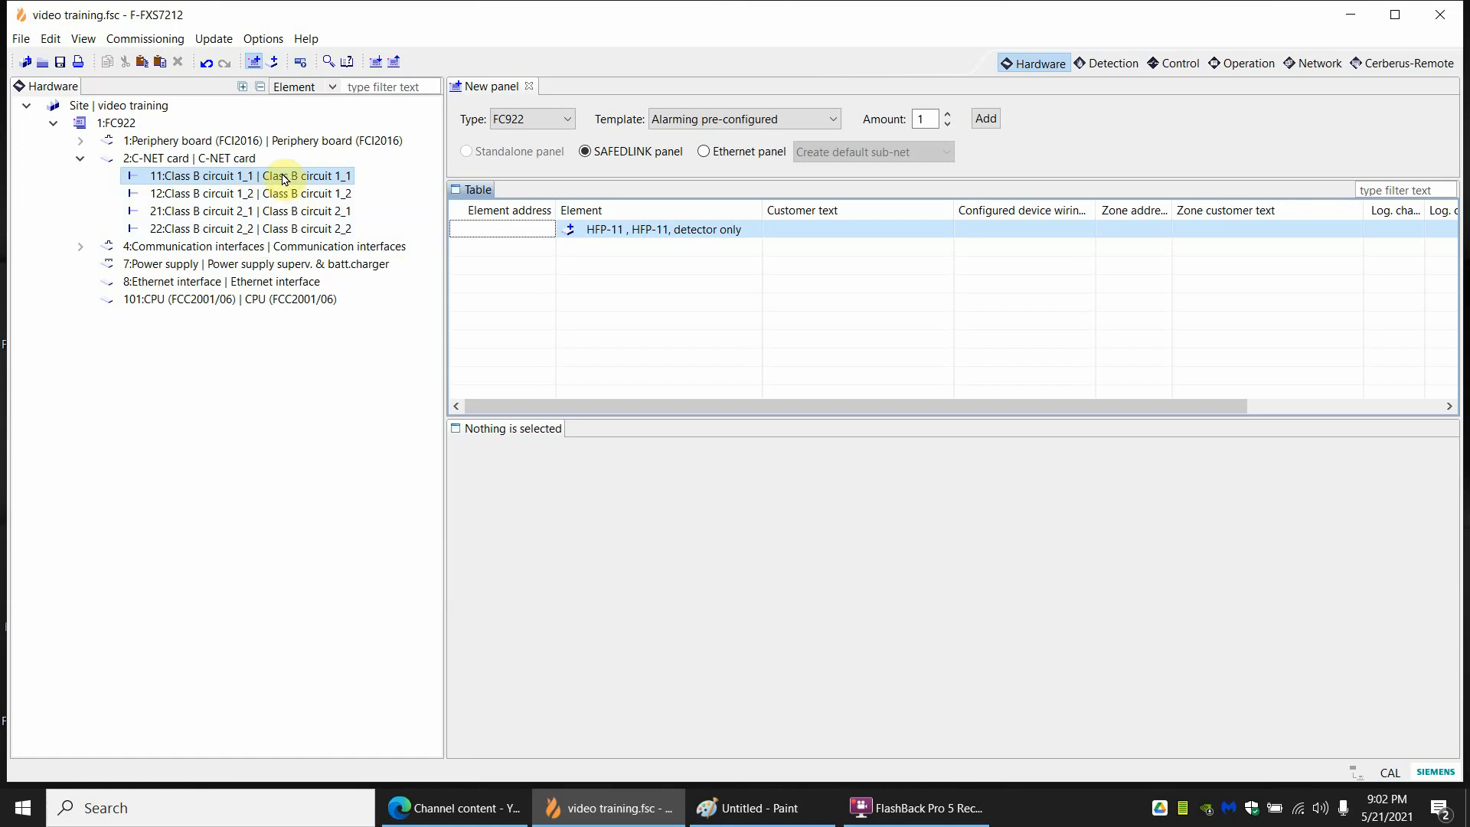
pyautogui.click(296, 219)
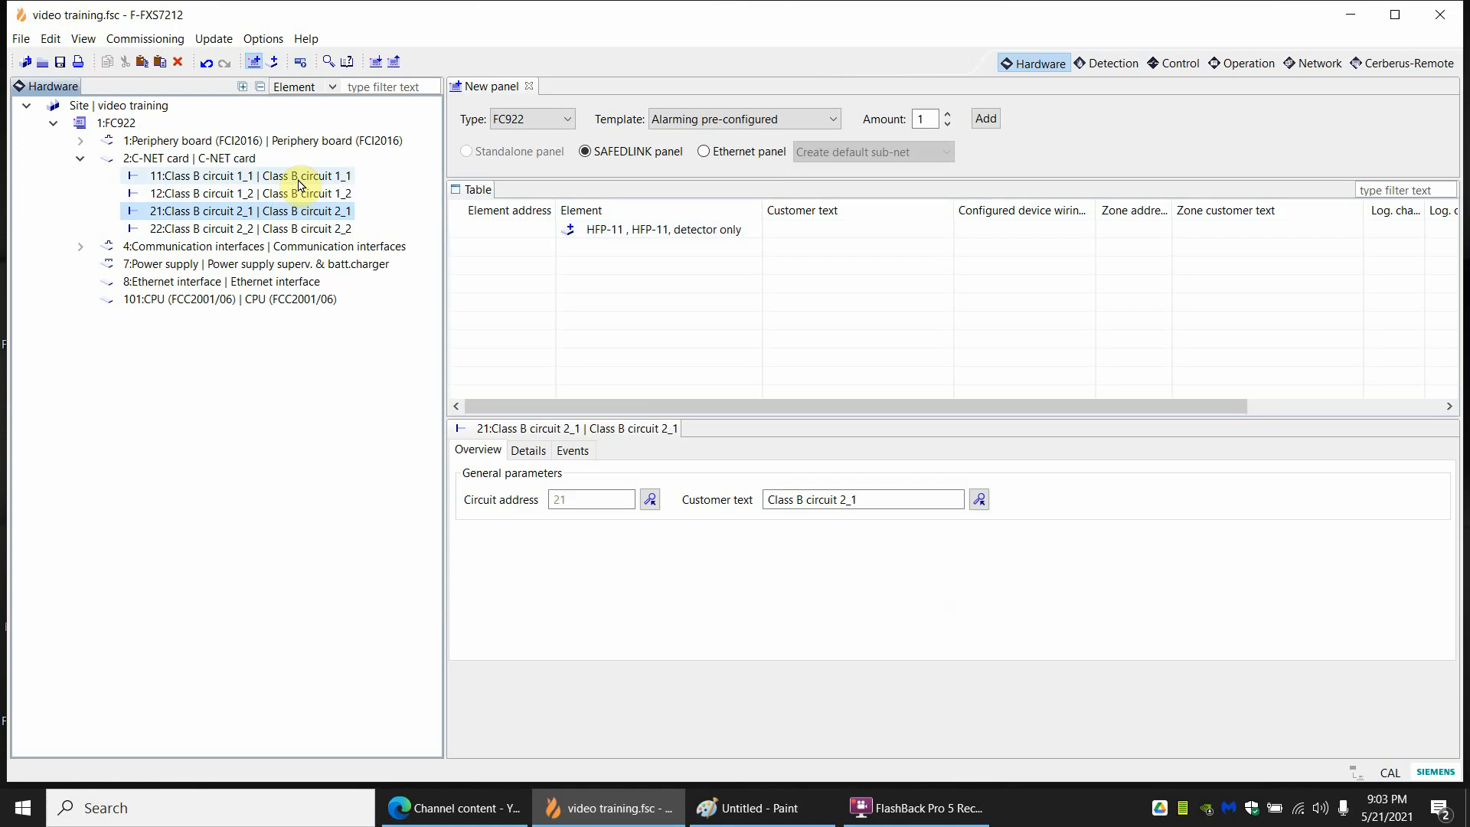
pyautogui.click(298, 179)
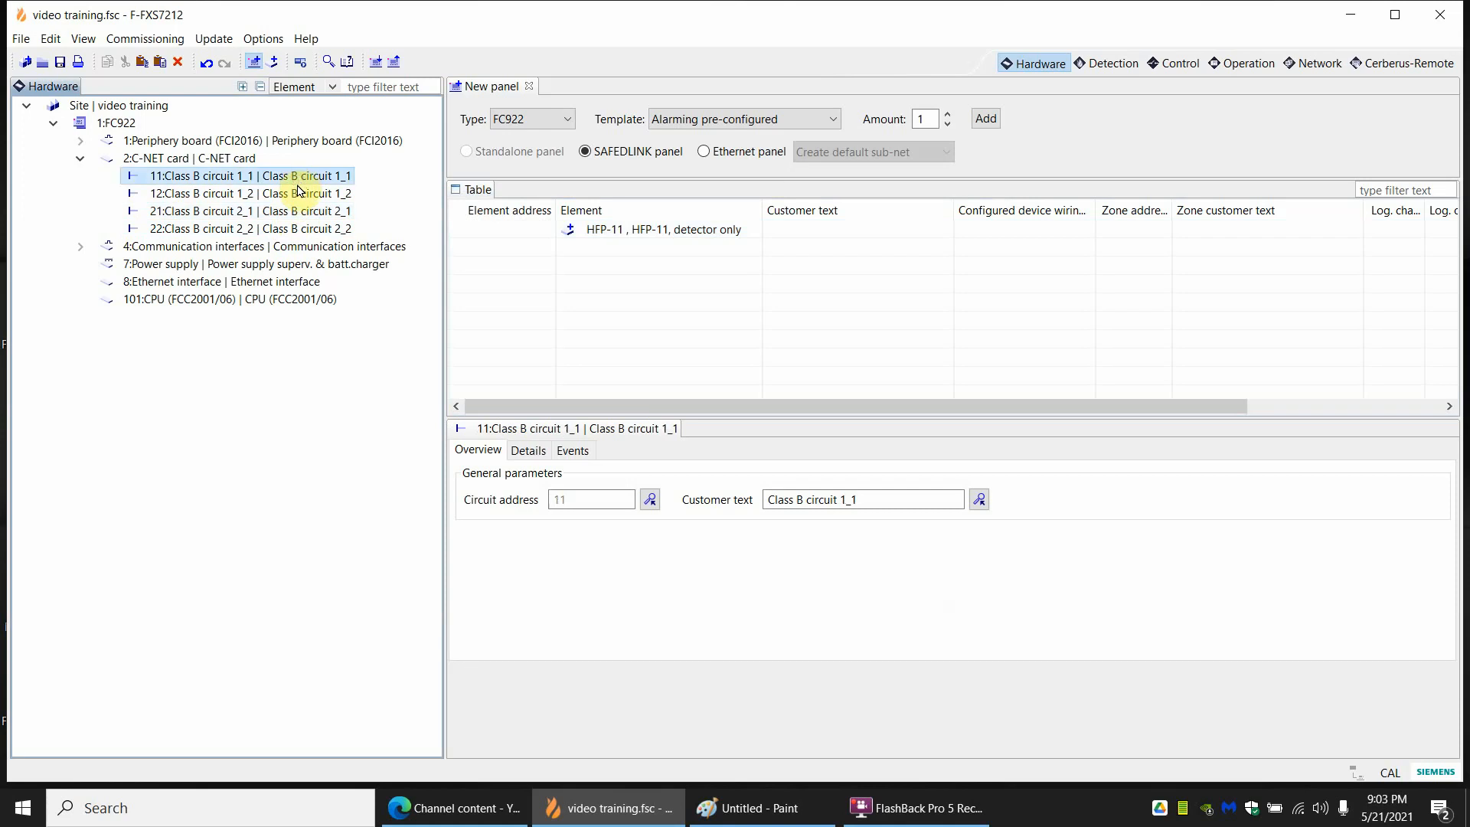
pyautogui.click(295, 213)
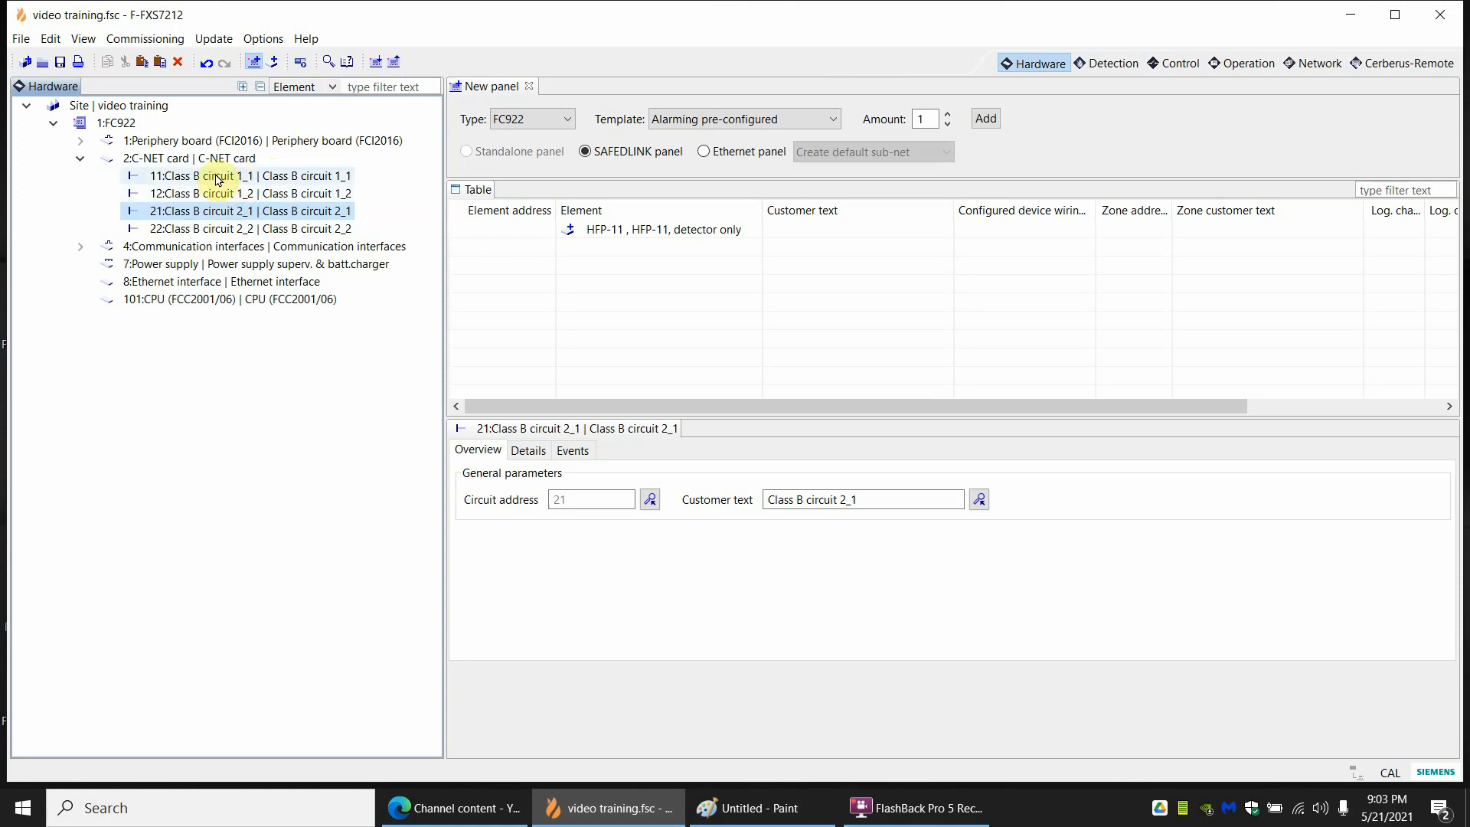
# Add a new OP921 device of the detector-only variant to Class B circuit 1_1 of the C-NET card.
pyautogui.click(272, 175)
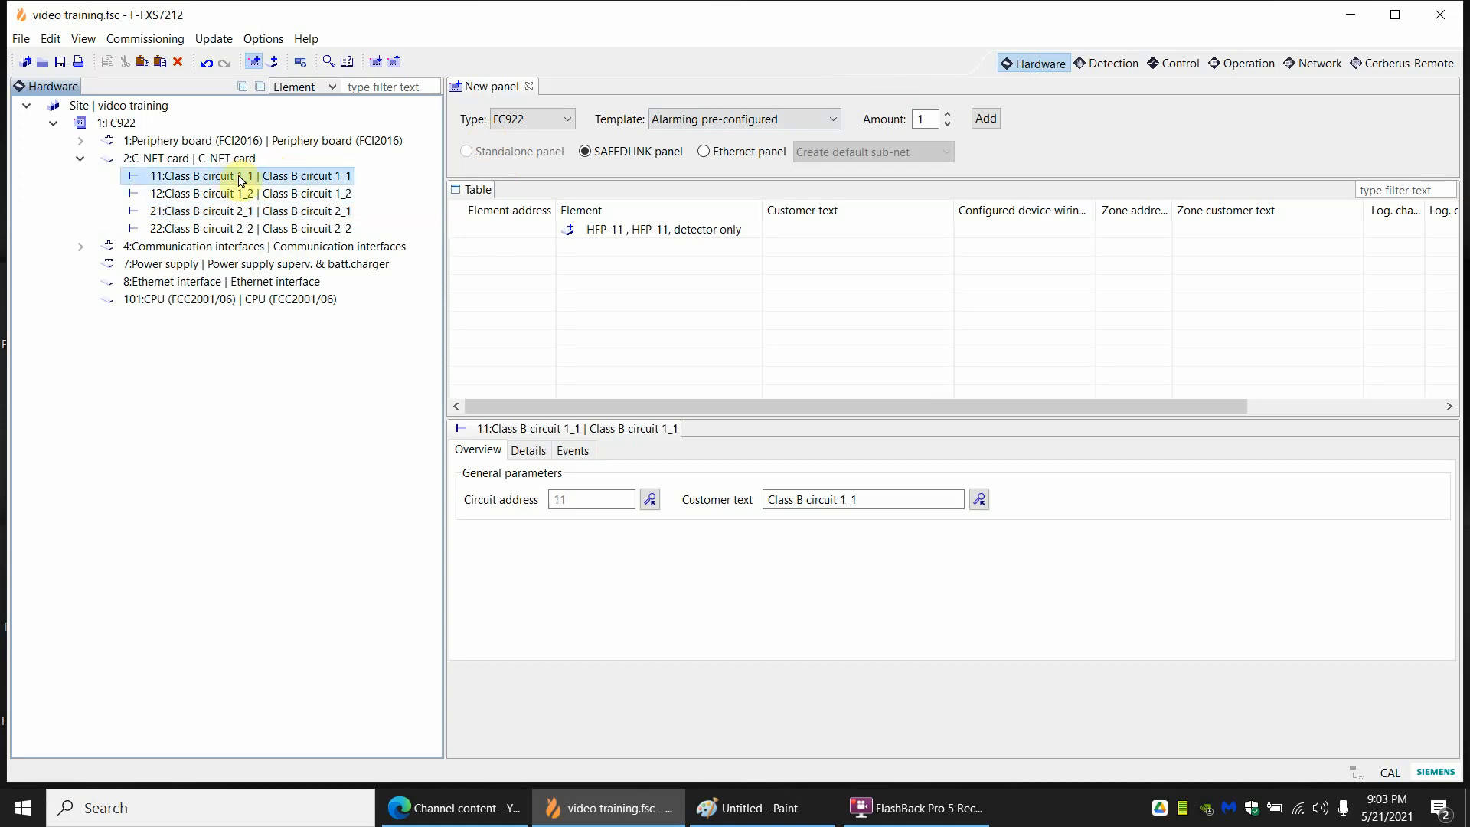
pyautogui.rightClick(240, 180)
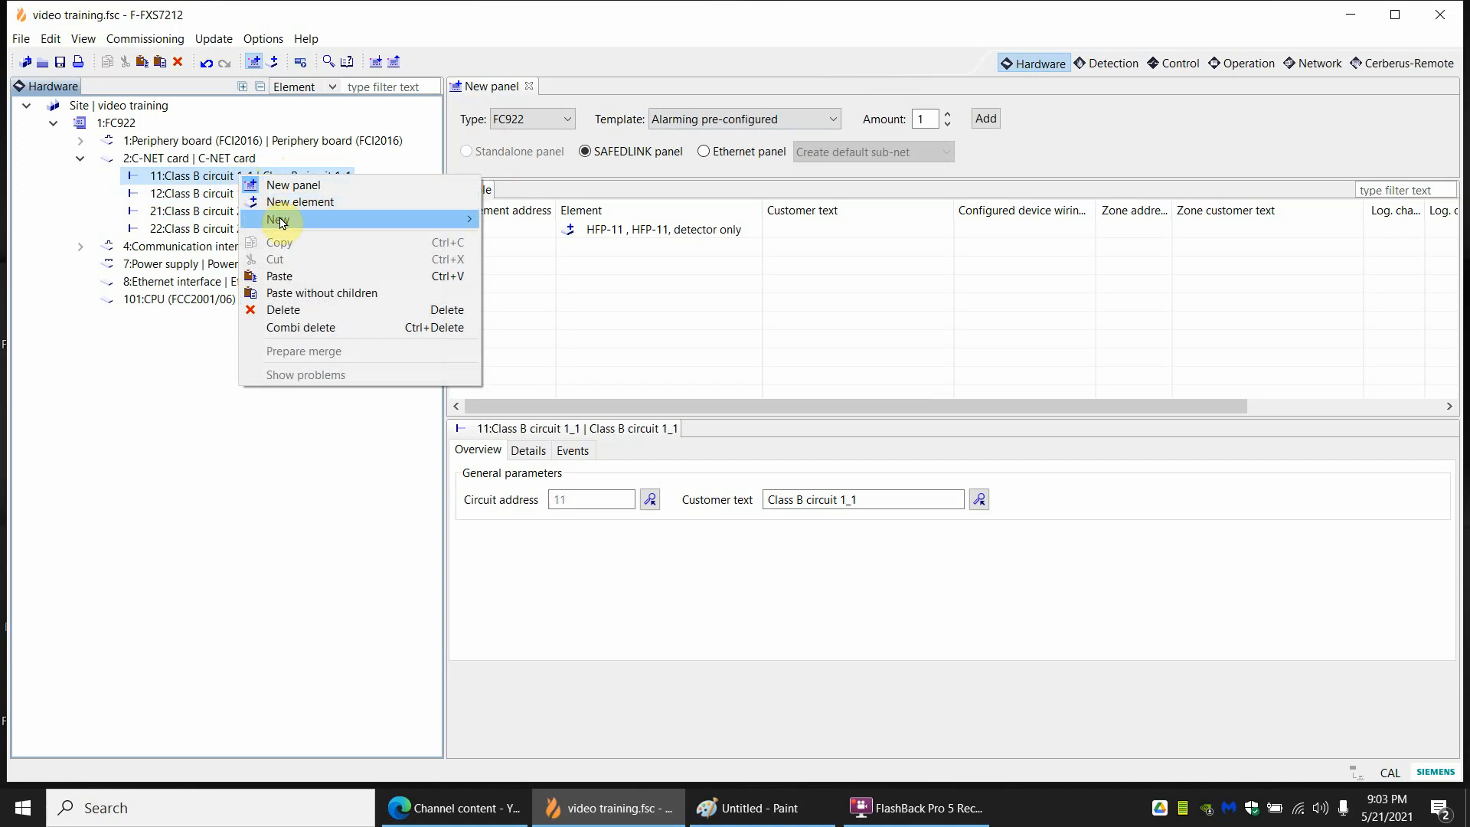
pyautogui.moveTo(284, 223)
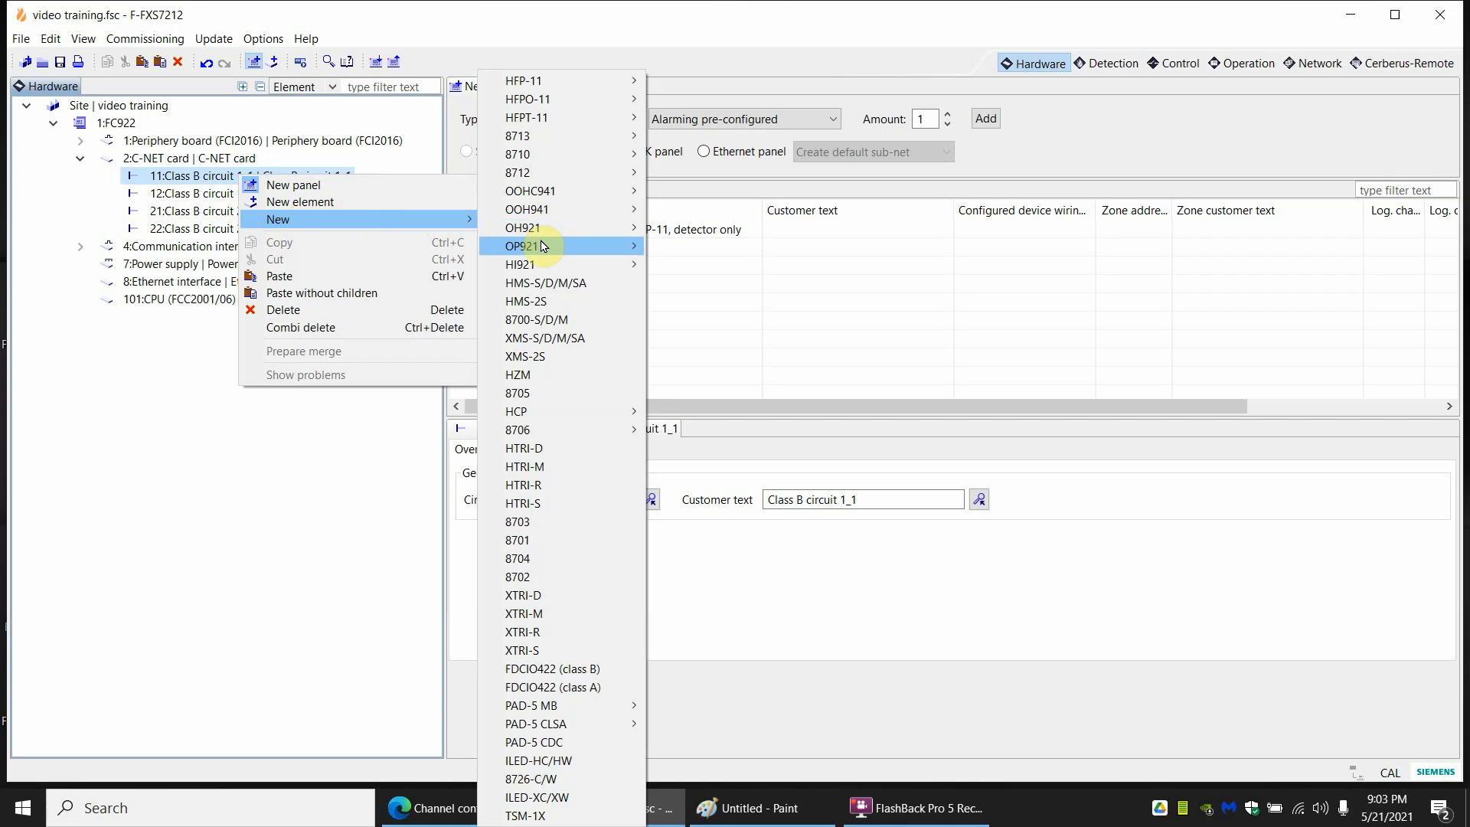
pyautogui.moveTo(543, 246)
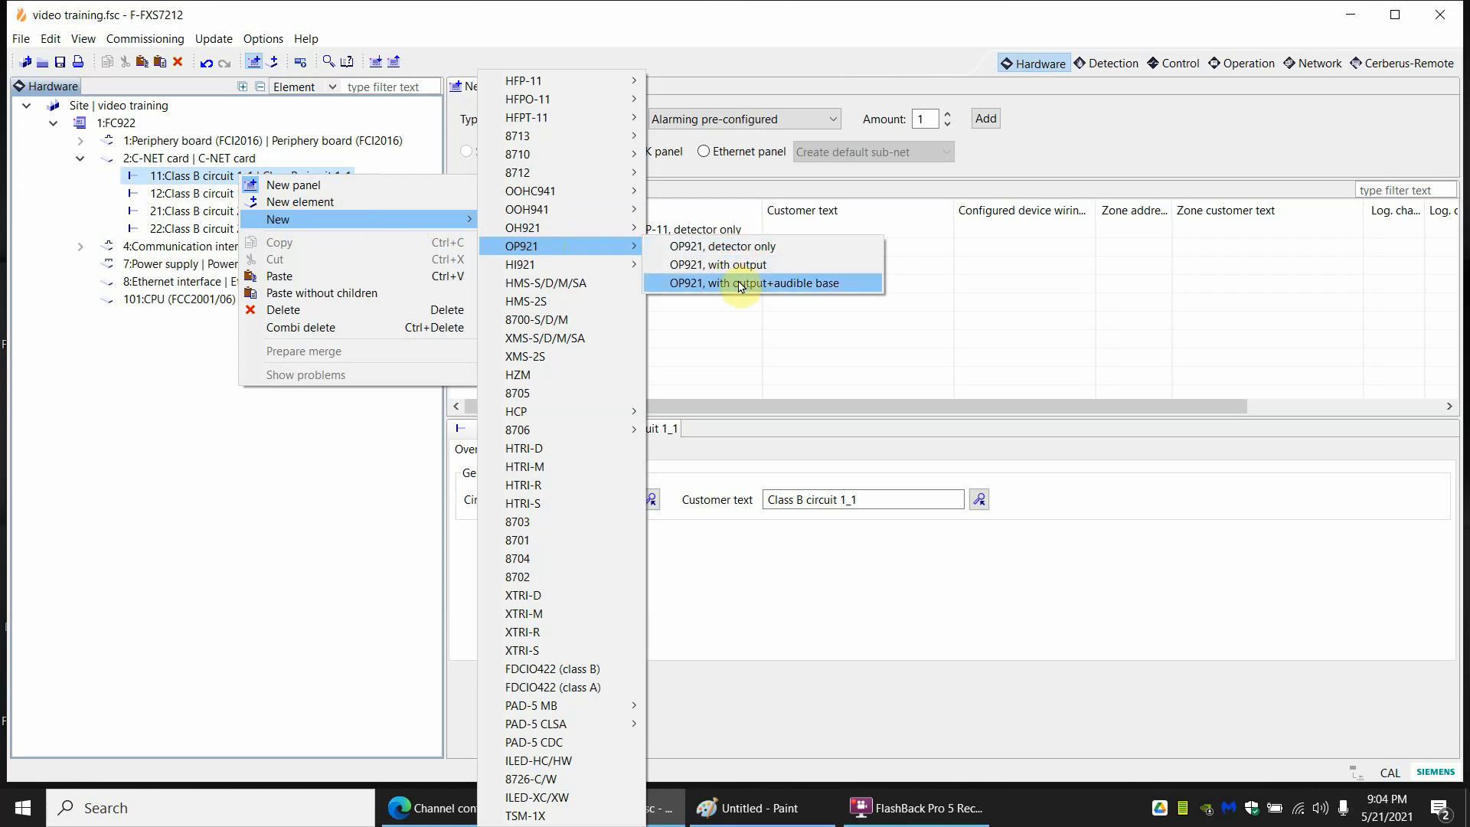
pyautogui.click(770, 255)
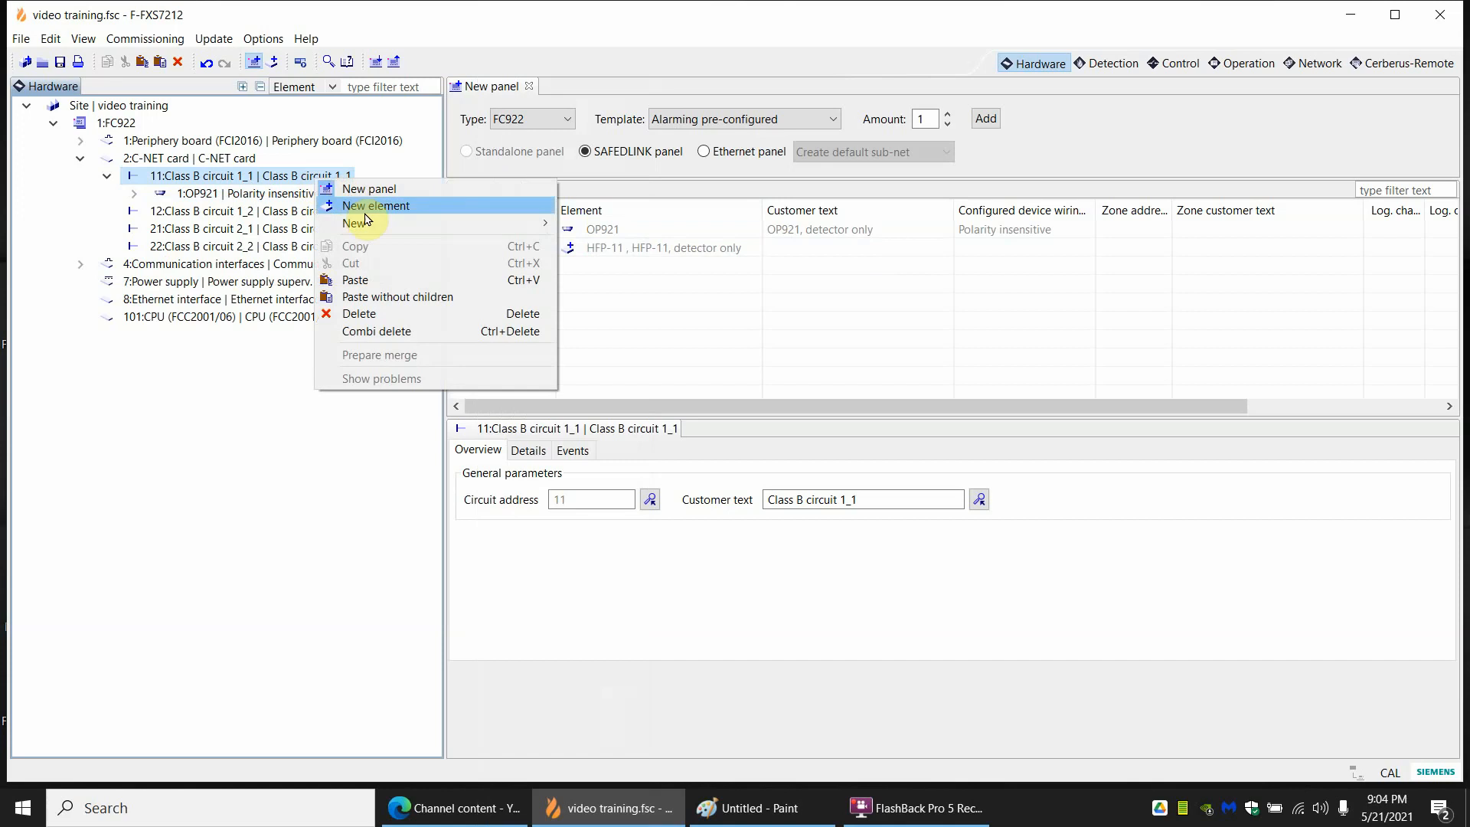
# Add an HMS-S/D/M/SA device and an HTRI-D device to Class B circuit 1_1.
pyautogui.moveTo(493, 223)
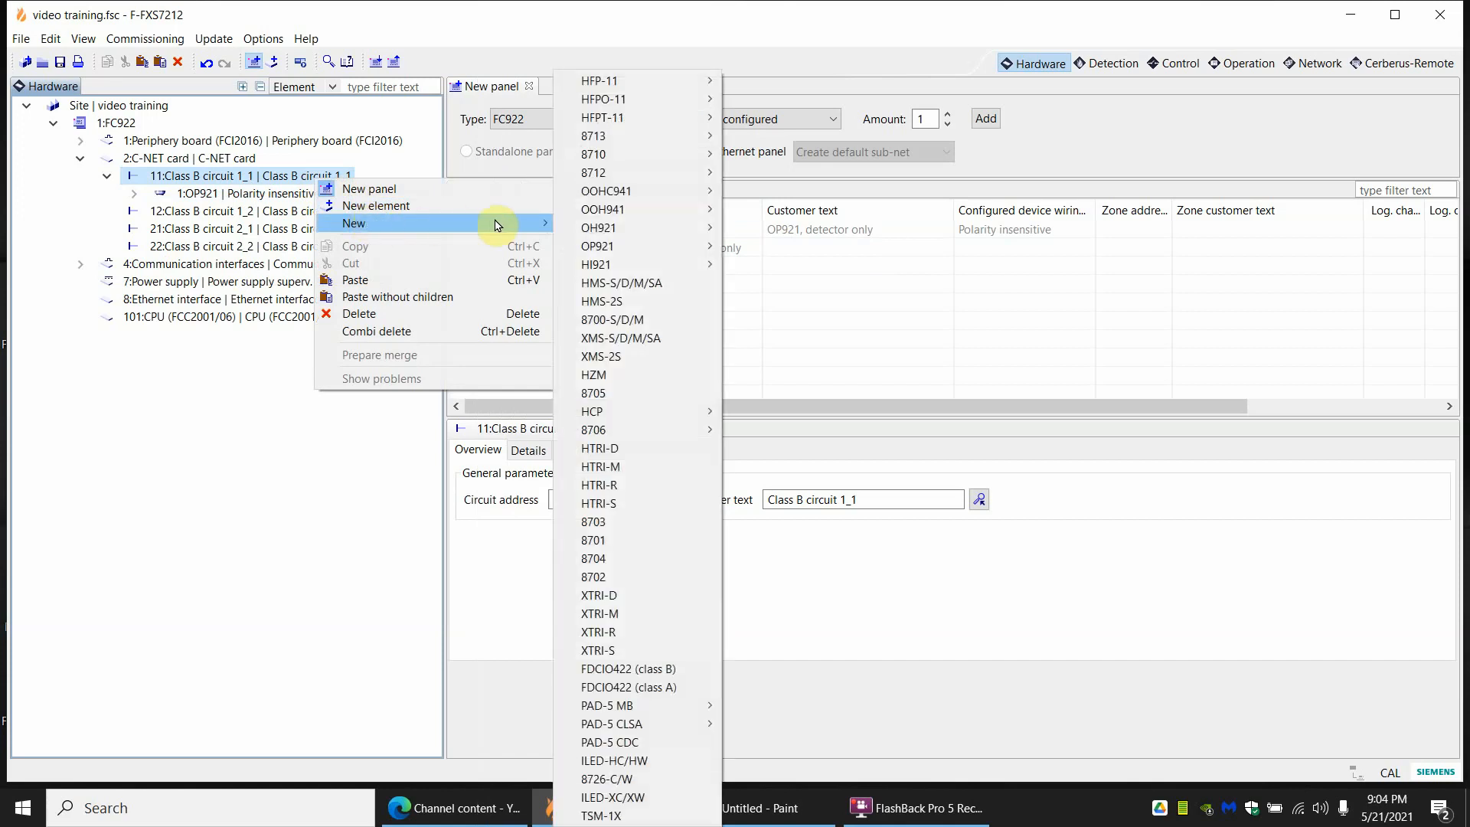
pyautogui.click(656, 283)
pyautogui.rightClick(322, 182)
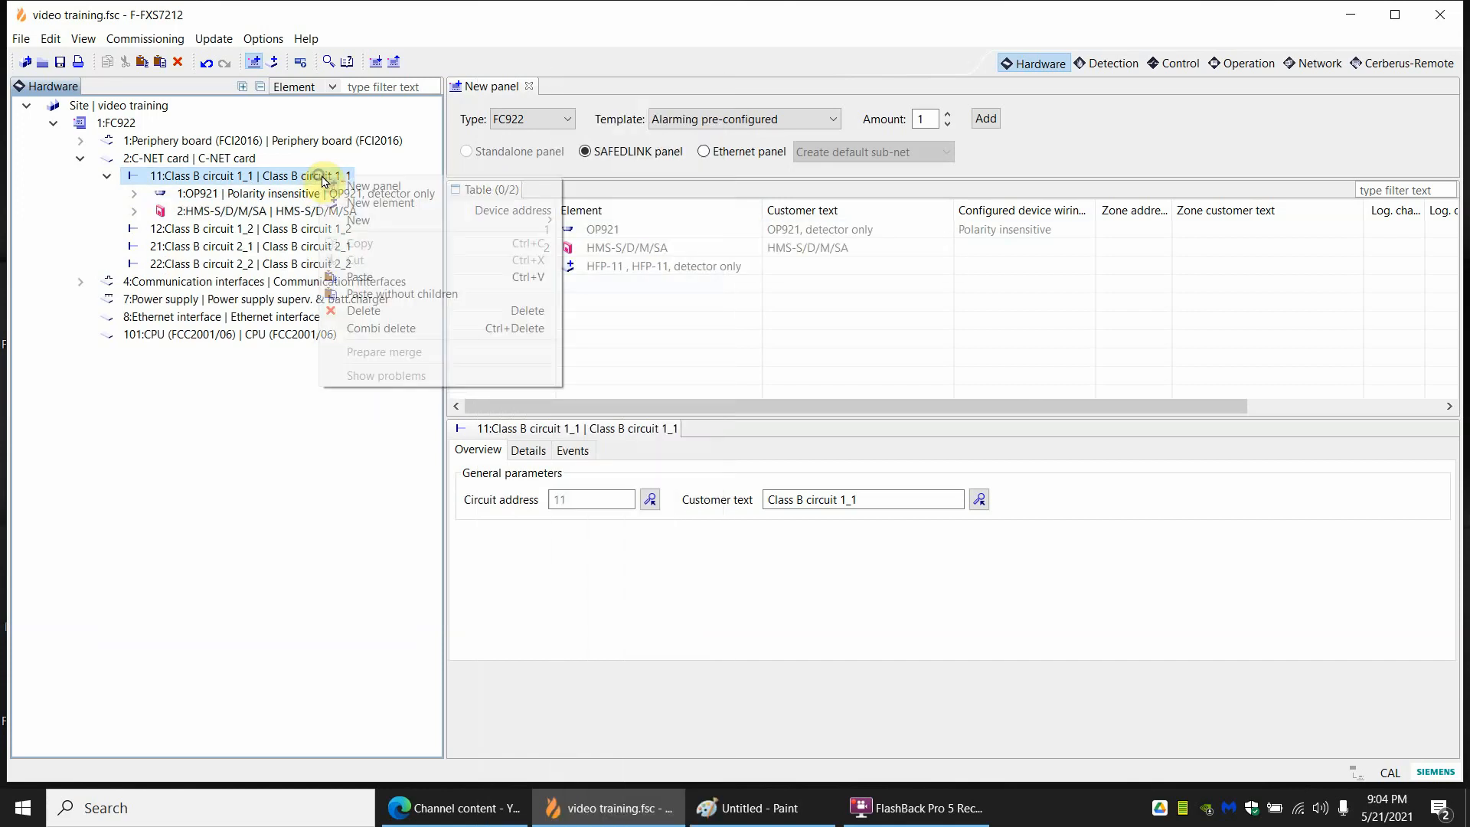
pyautogui.moveTo(373, 220)
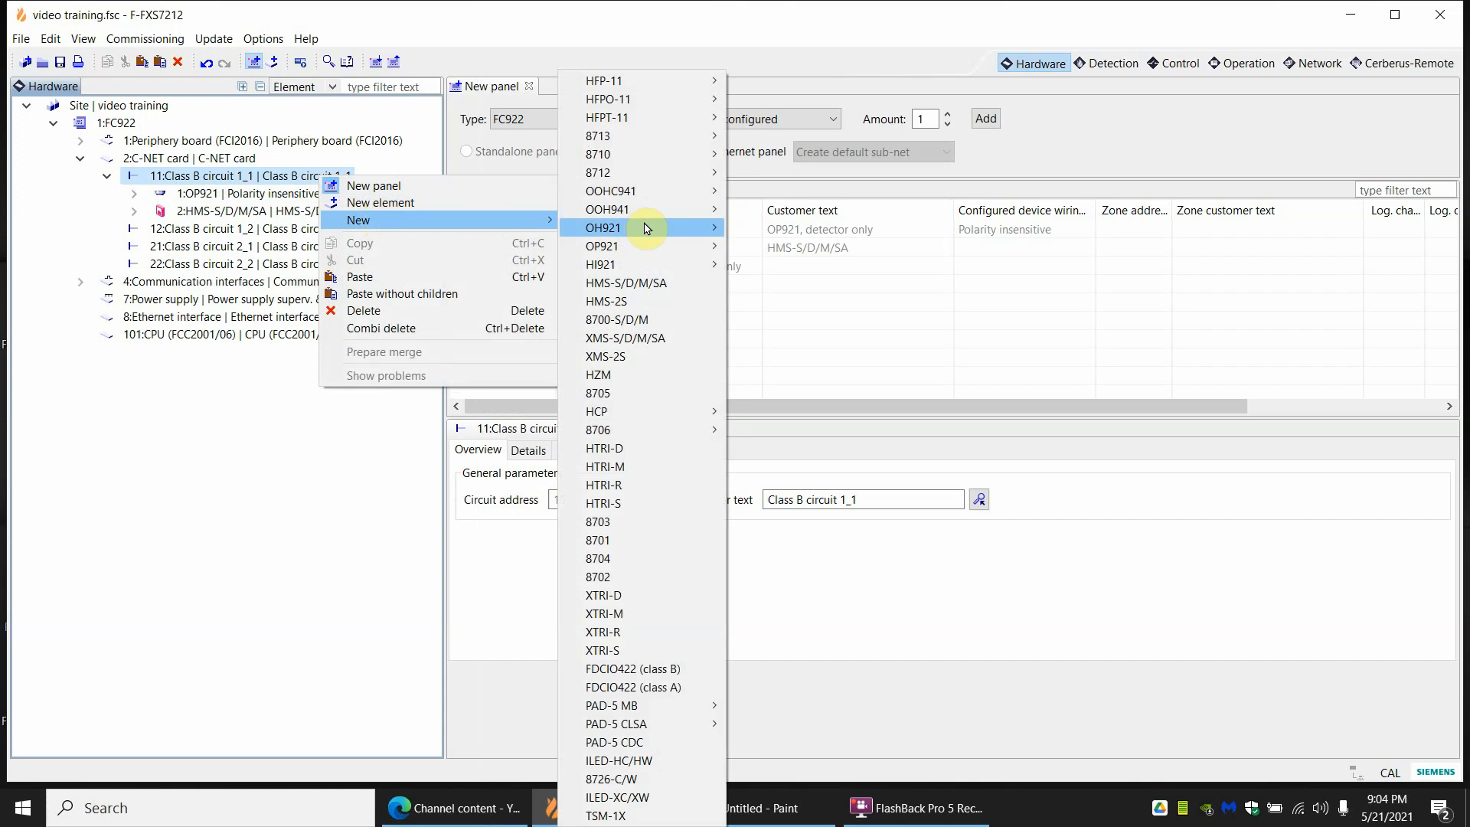
pyautogui.click(606, 449)
# Expand the OP921, HMS-S/D/M/SA and HTRI-D devices in the hardware tree to show their channels.
pyautogui.click(134, 193)
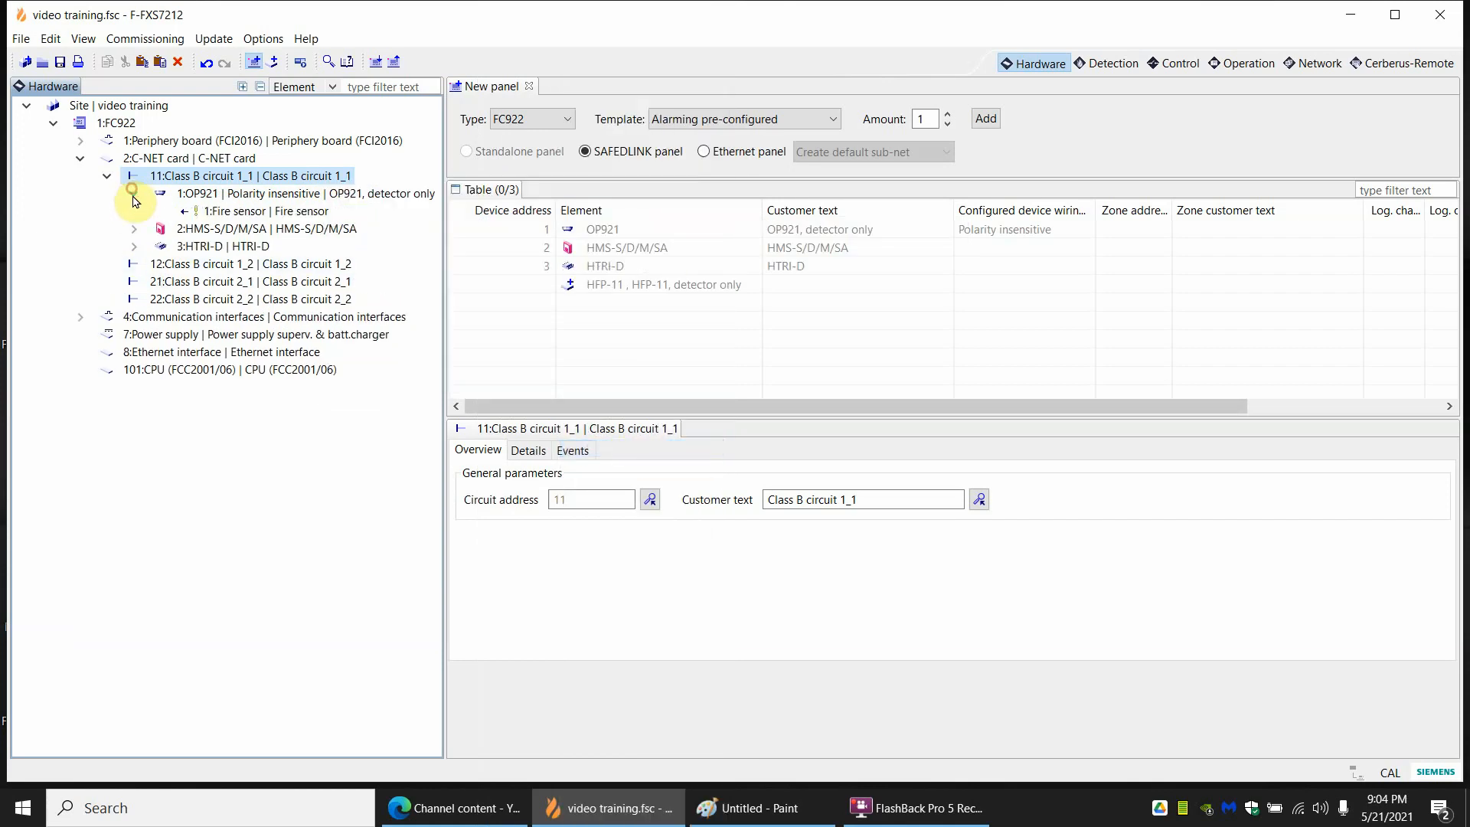
pyautogui.click(134, 228)
pyautogui.click(134, 264)
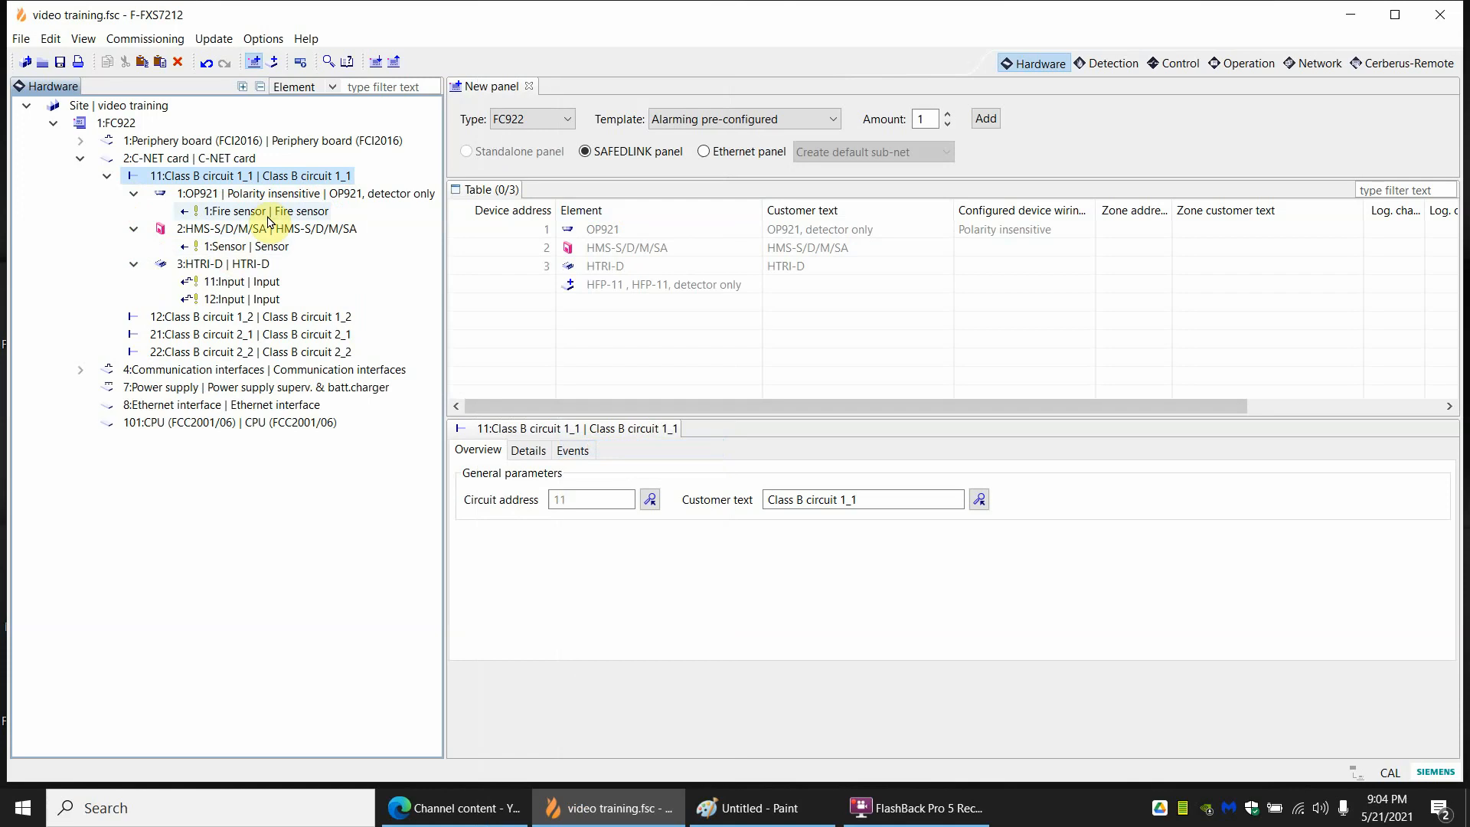
# Examine the parameters of the OP921 and HTRI-D devices and of the sensor and input channels beneath the devices on circuit 1_1.
pyautogui.click(236, 211)
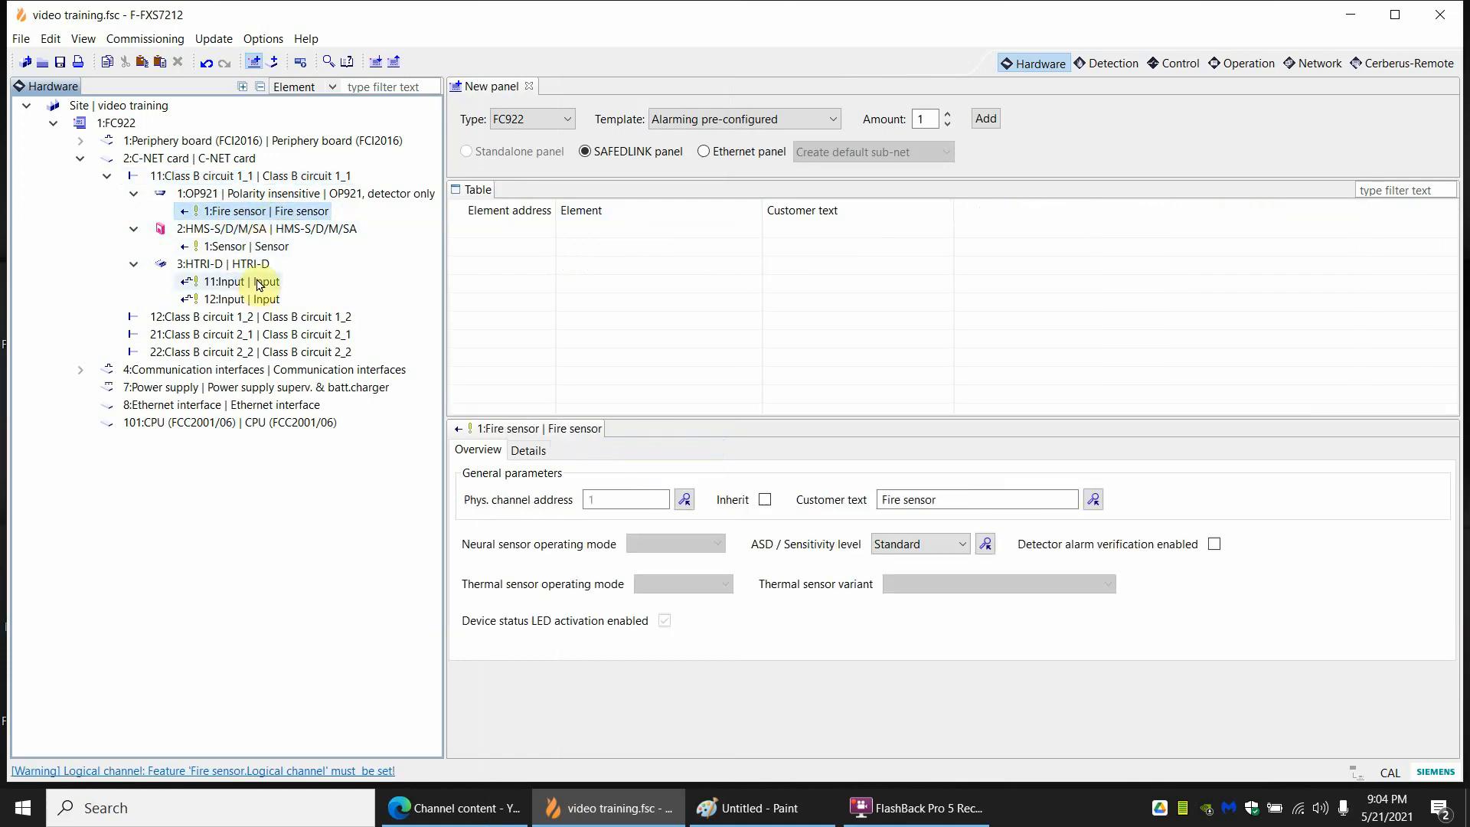
pyautogui.click(255, 195)
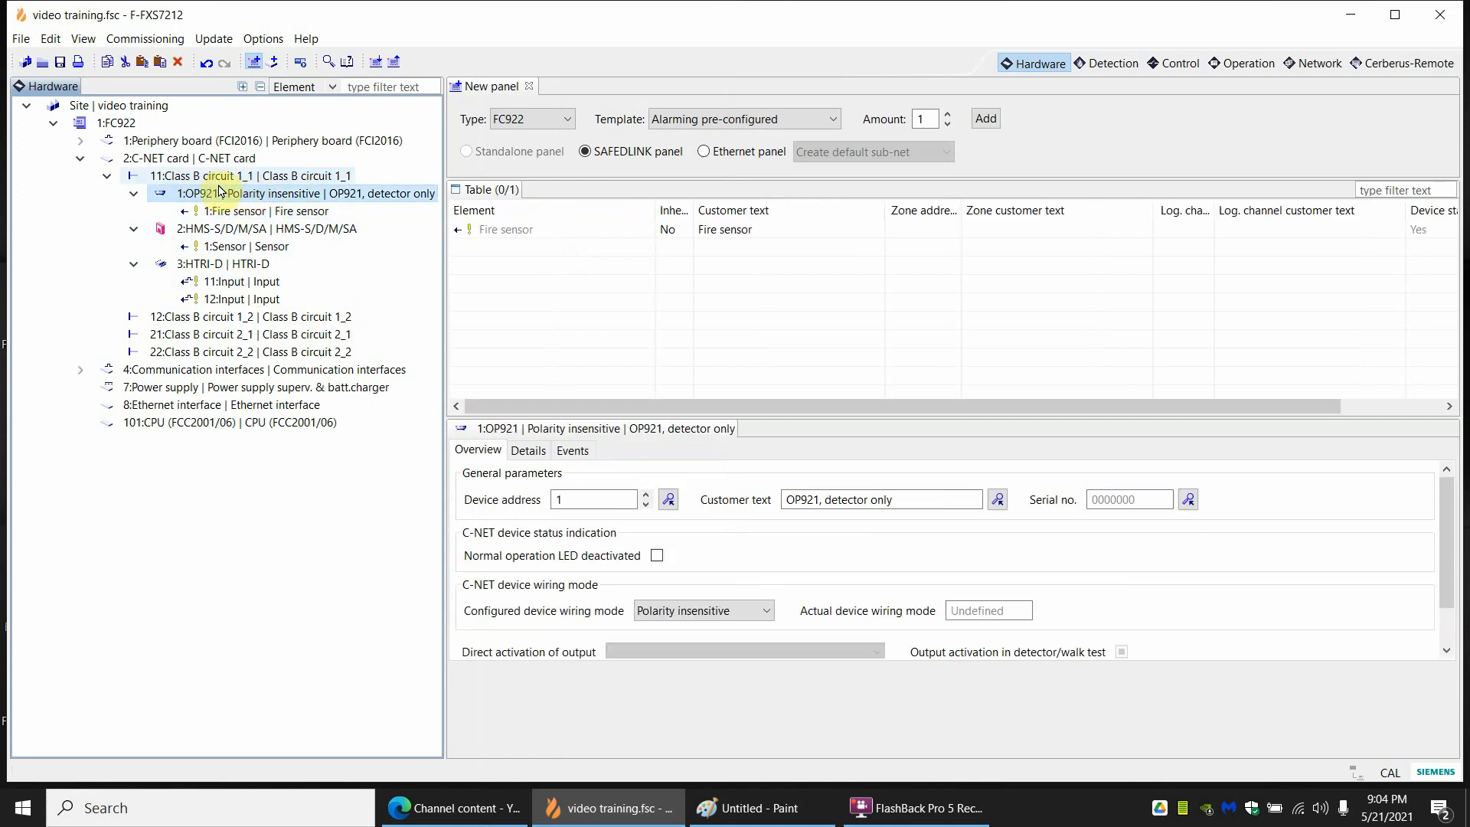
pyautogui.click(244, 213)
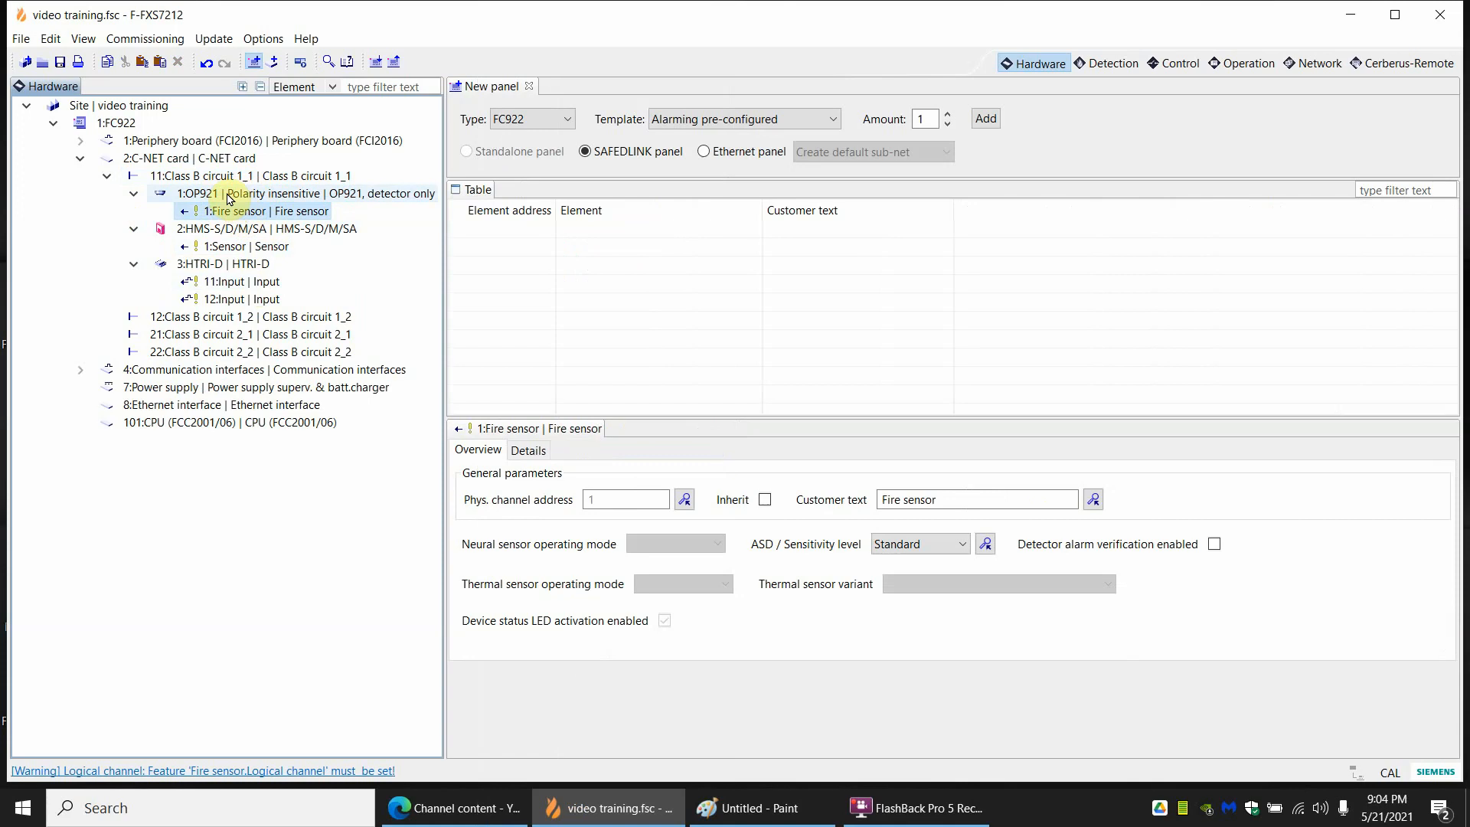
pyautogui.click(229, 196)
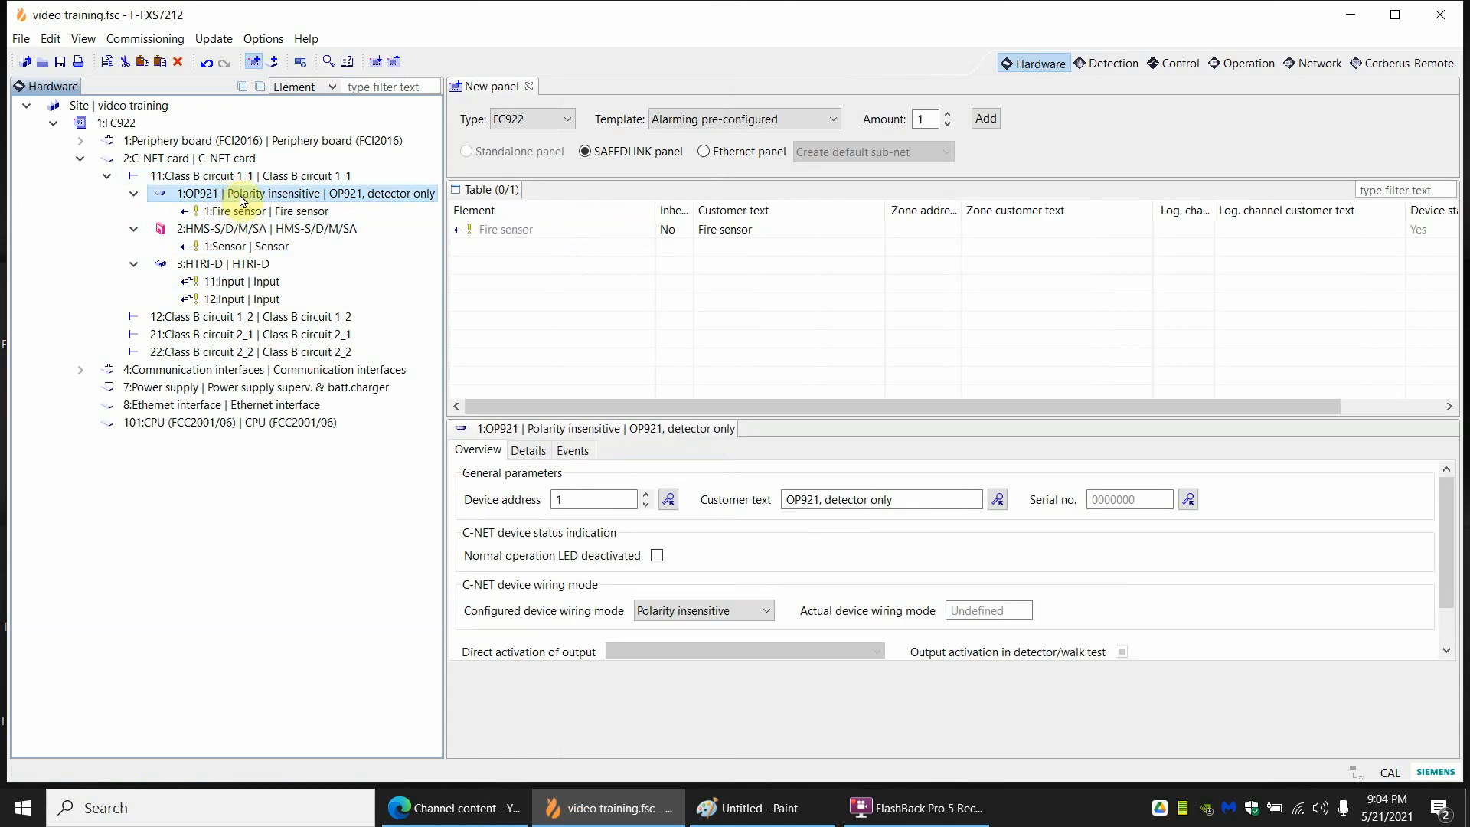
pyautogui.click(246, 215)
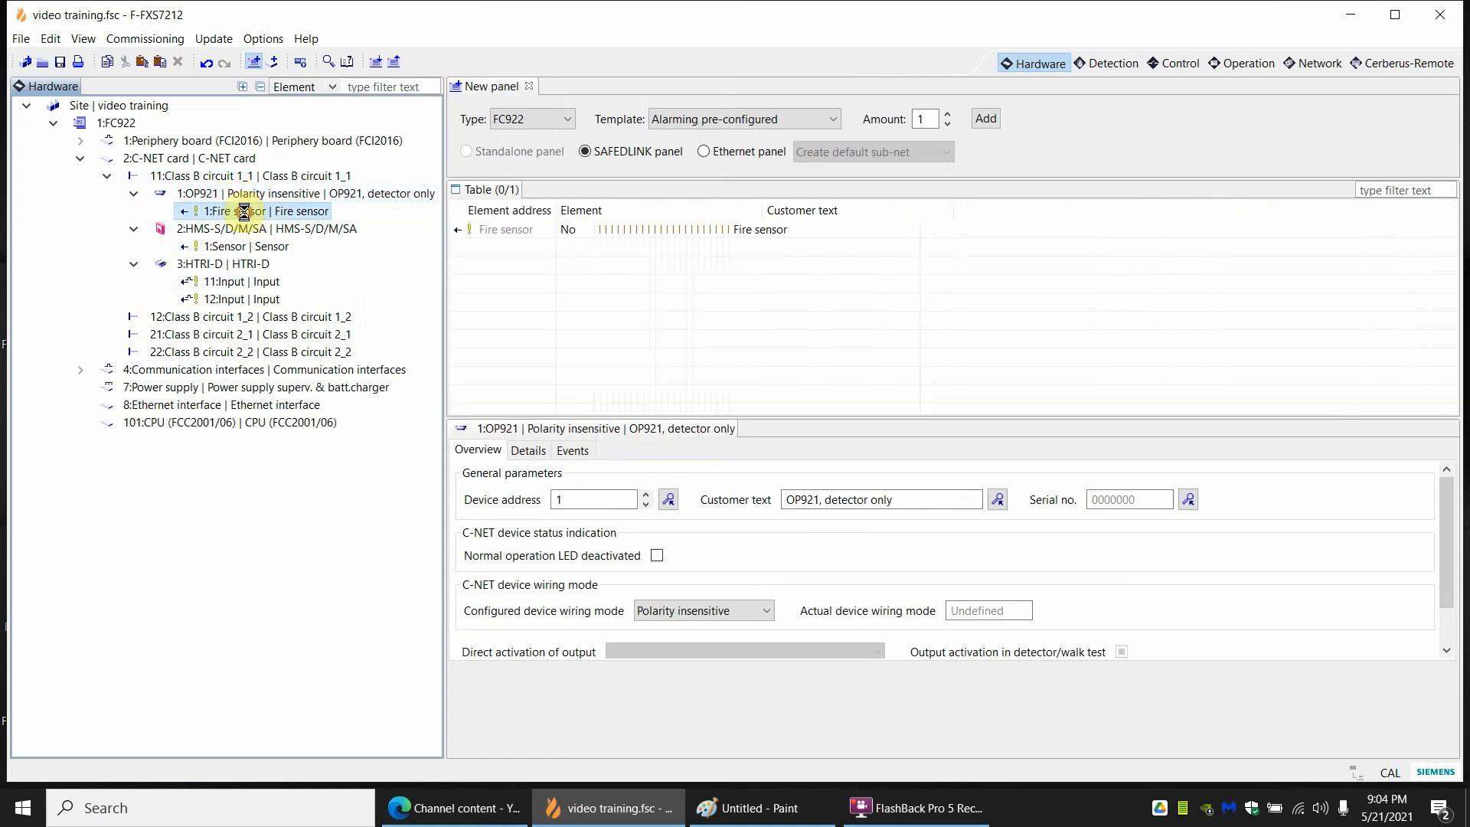
pyautogui.click(242, 265)
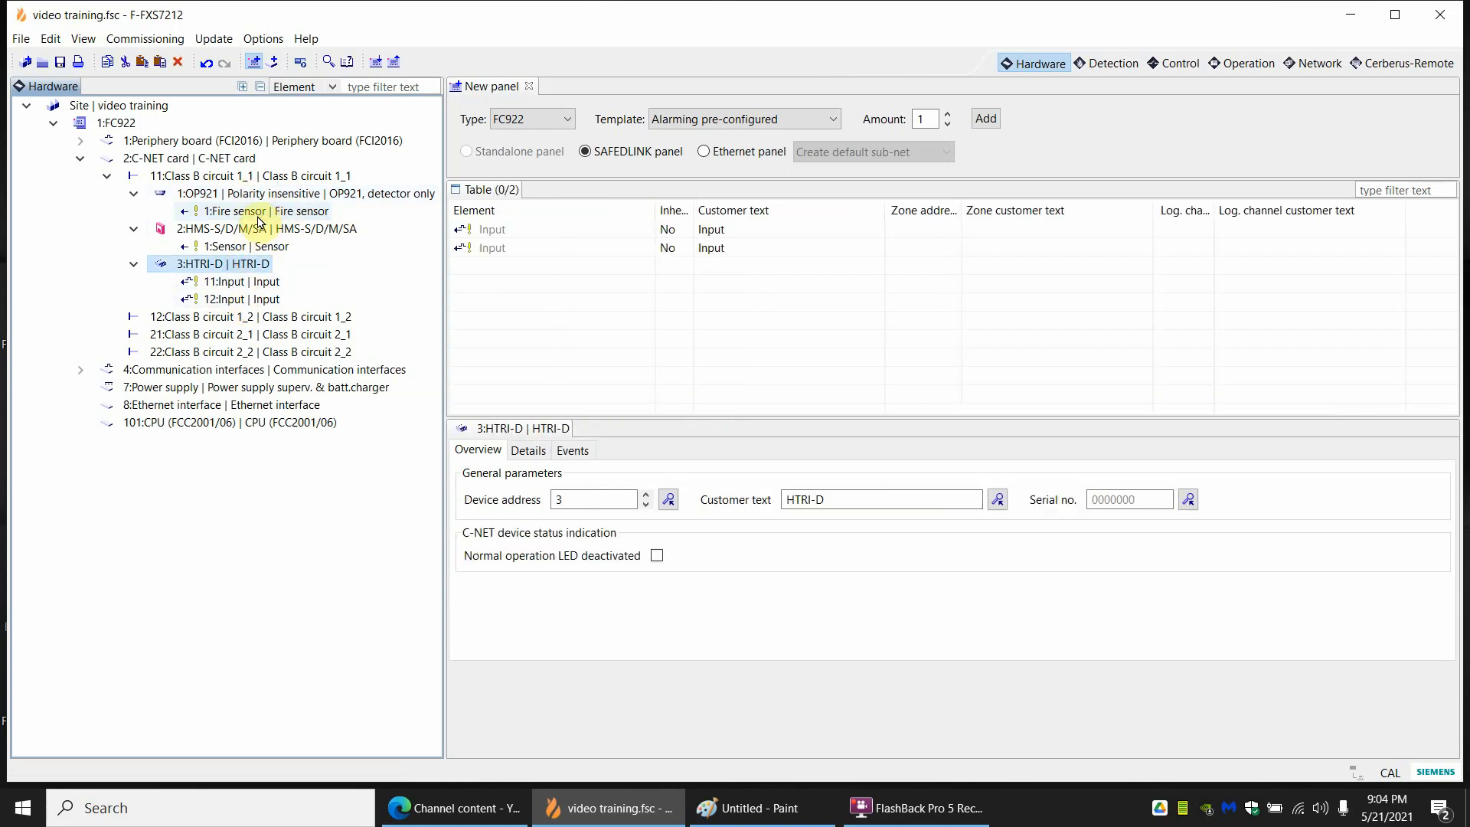
pyautogui.click(208, 216)
pyautogui.click(212, 244)
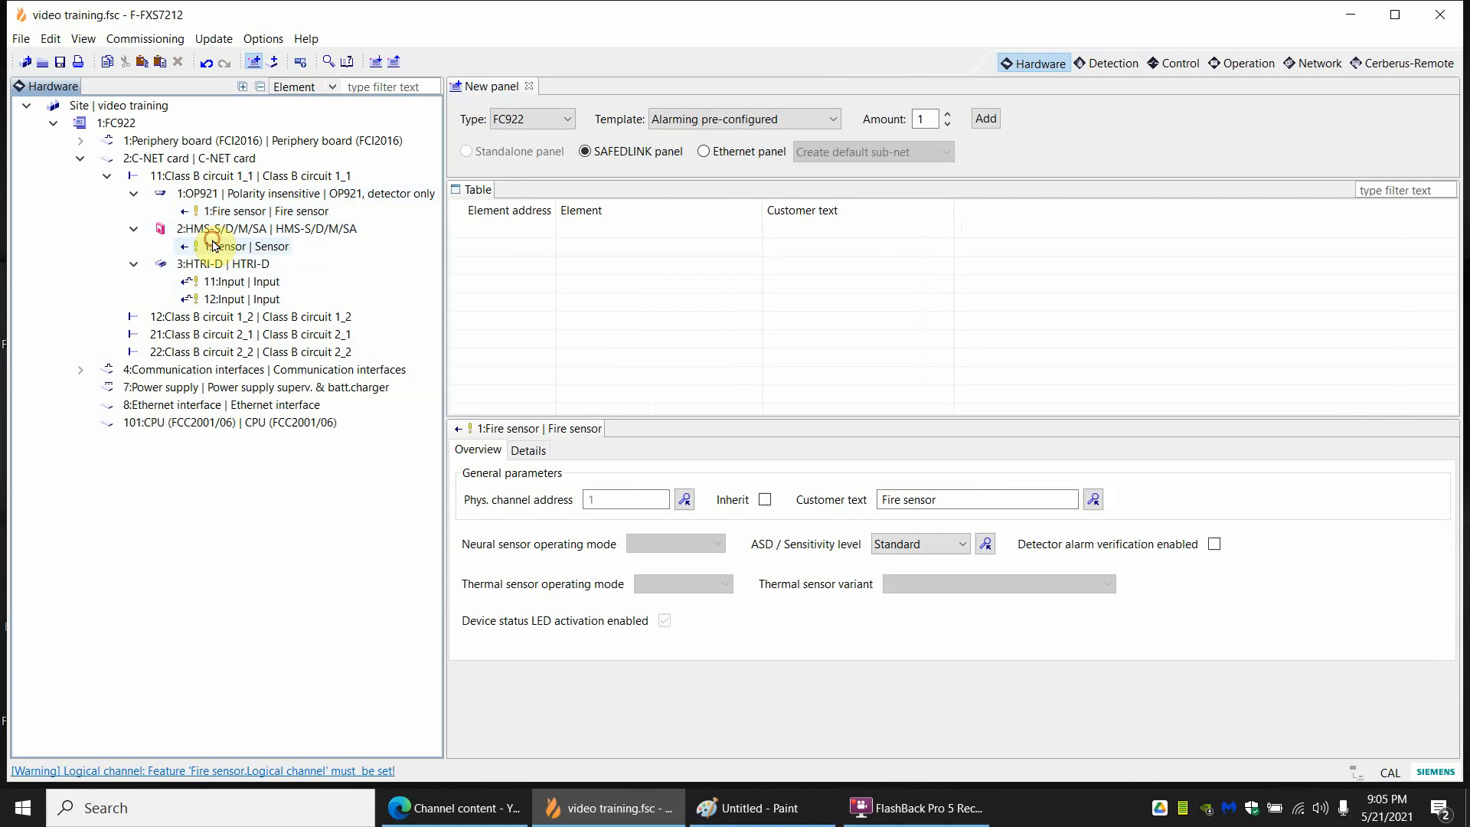
pyautogui.click(220, 284)
pyautogui.click(224, 298)
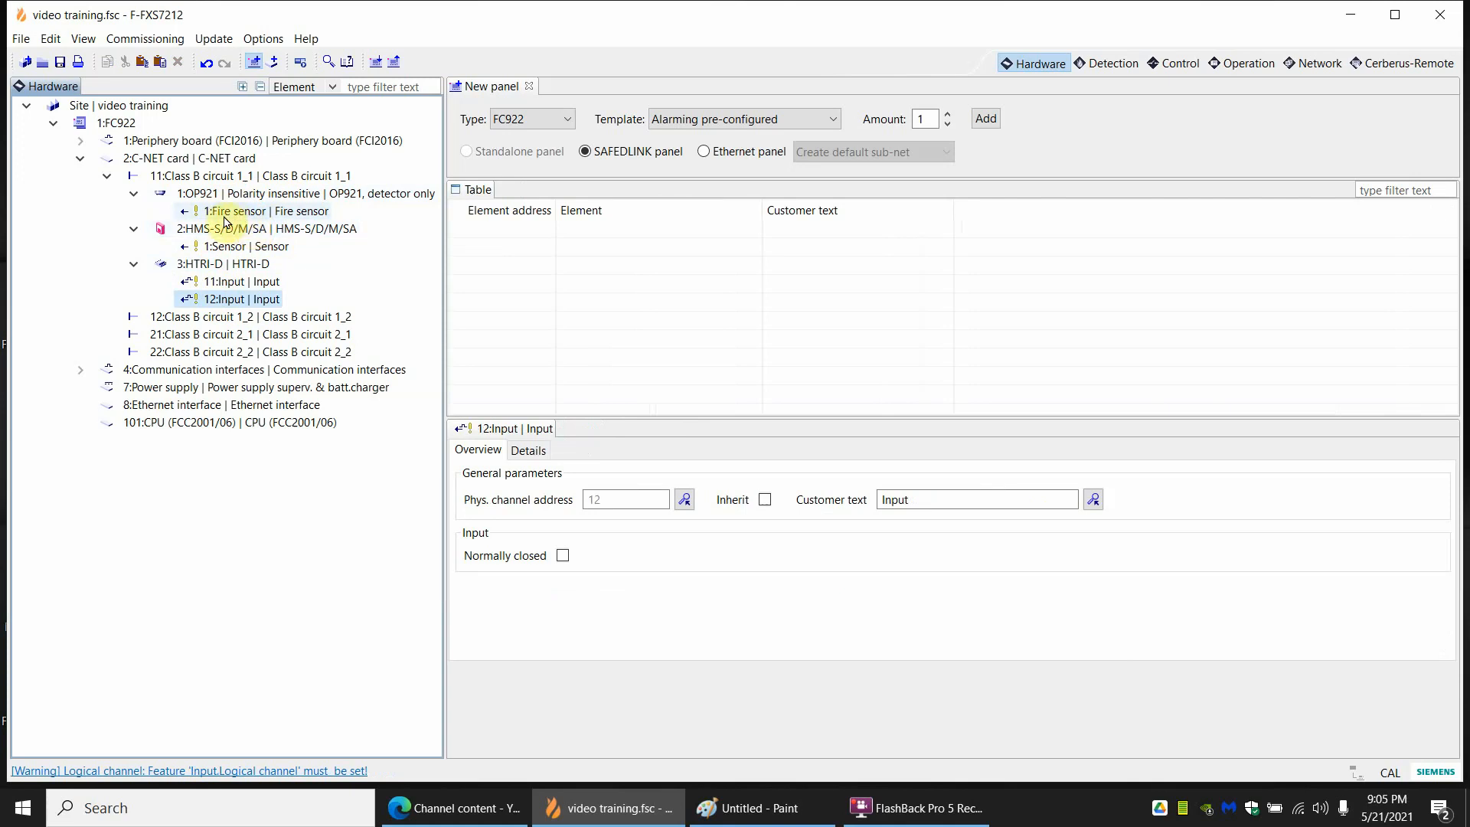
# Set the customer text of the OP921's fire sensor channel to "Smoke over panel".
pyautogui.click(231, 213)
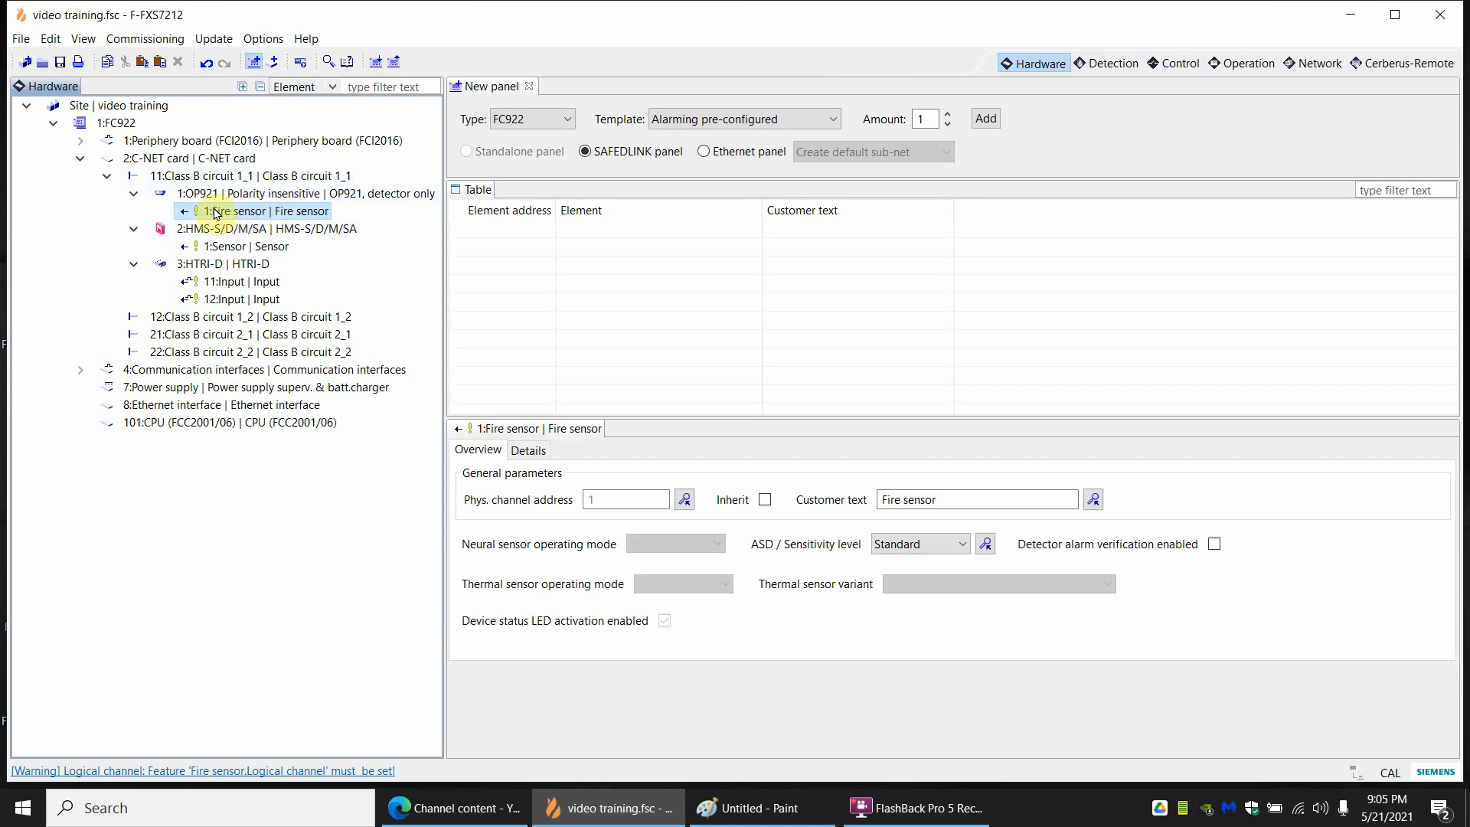
pyautogui.click(928, 494)
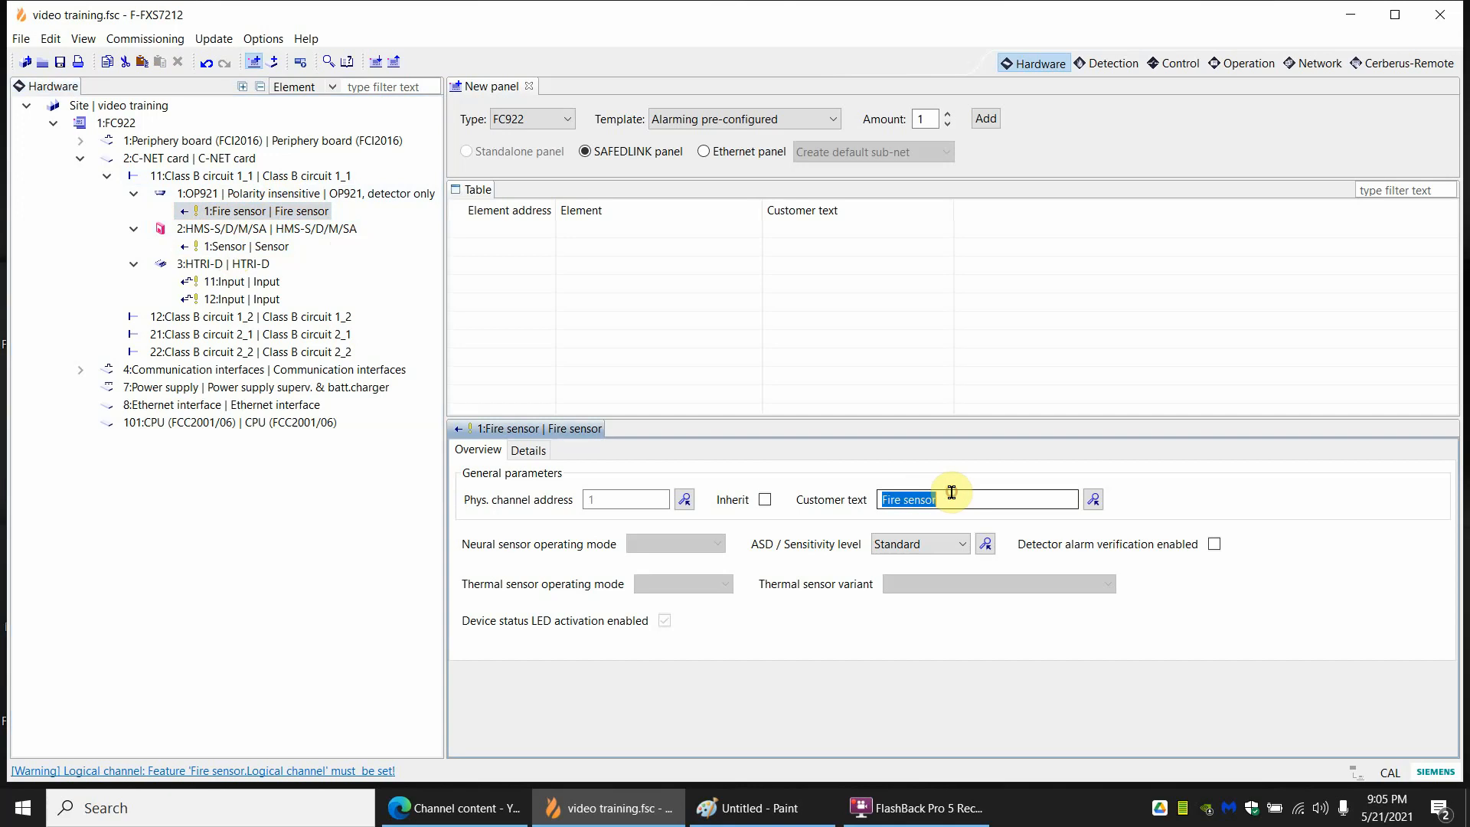
pyautogui.write('smoke')
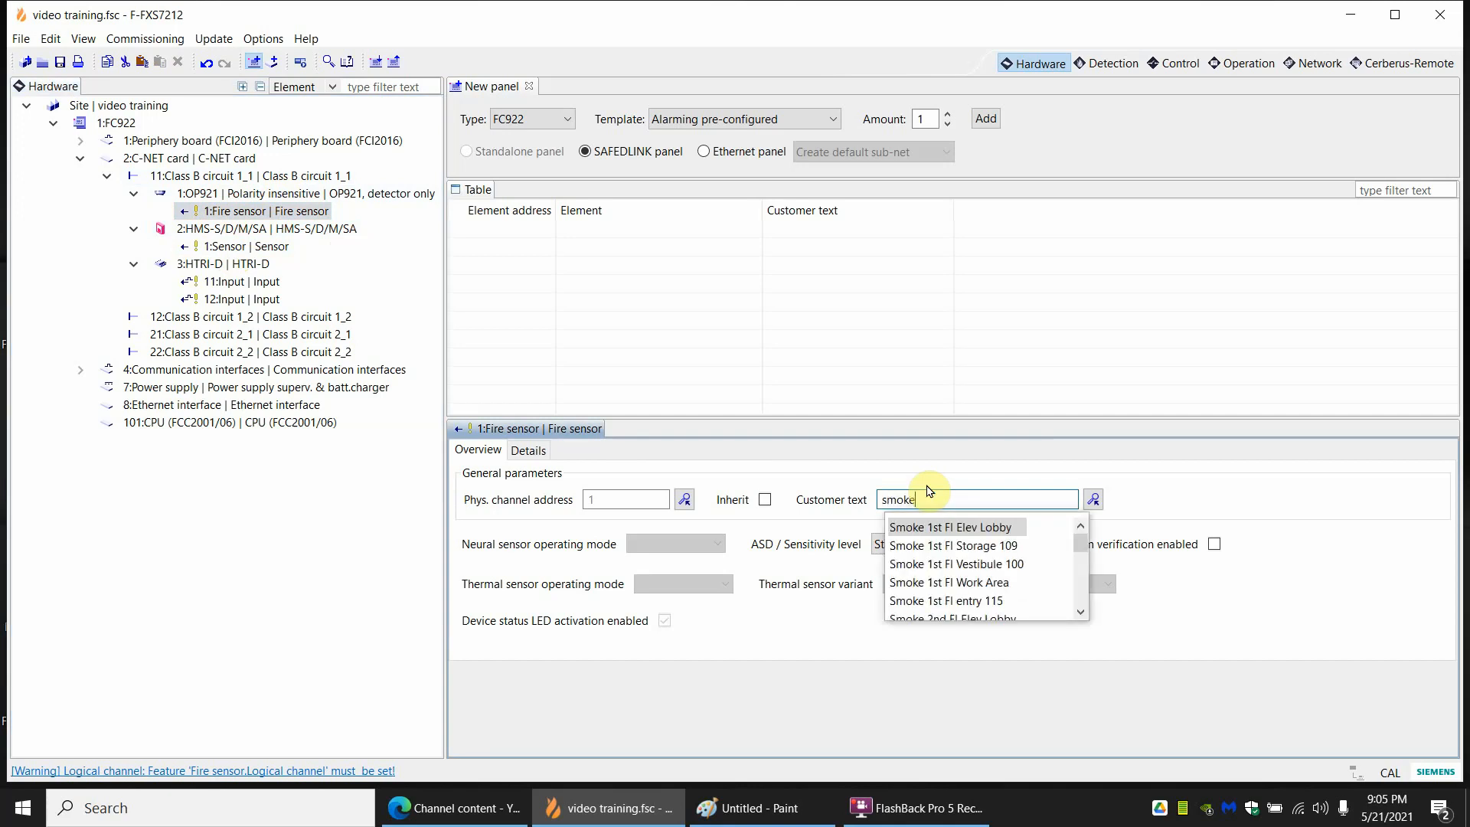
pyautogui.write(' over panel')
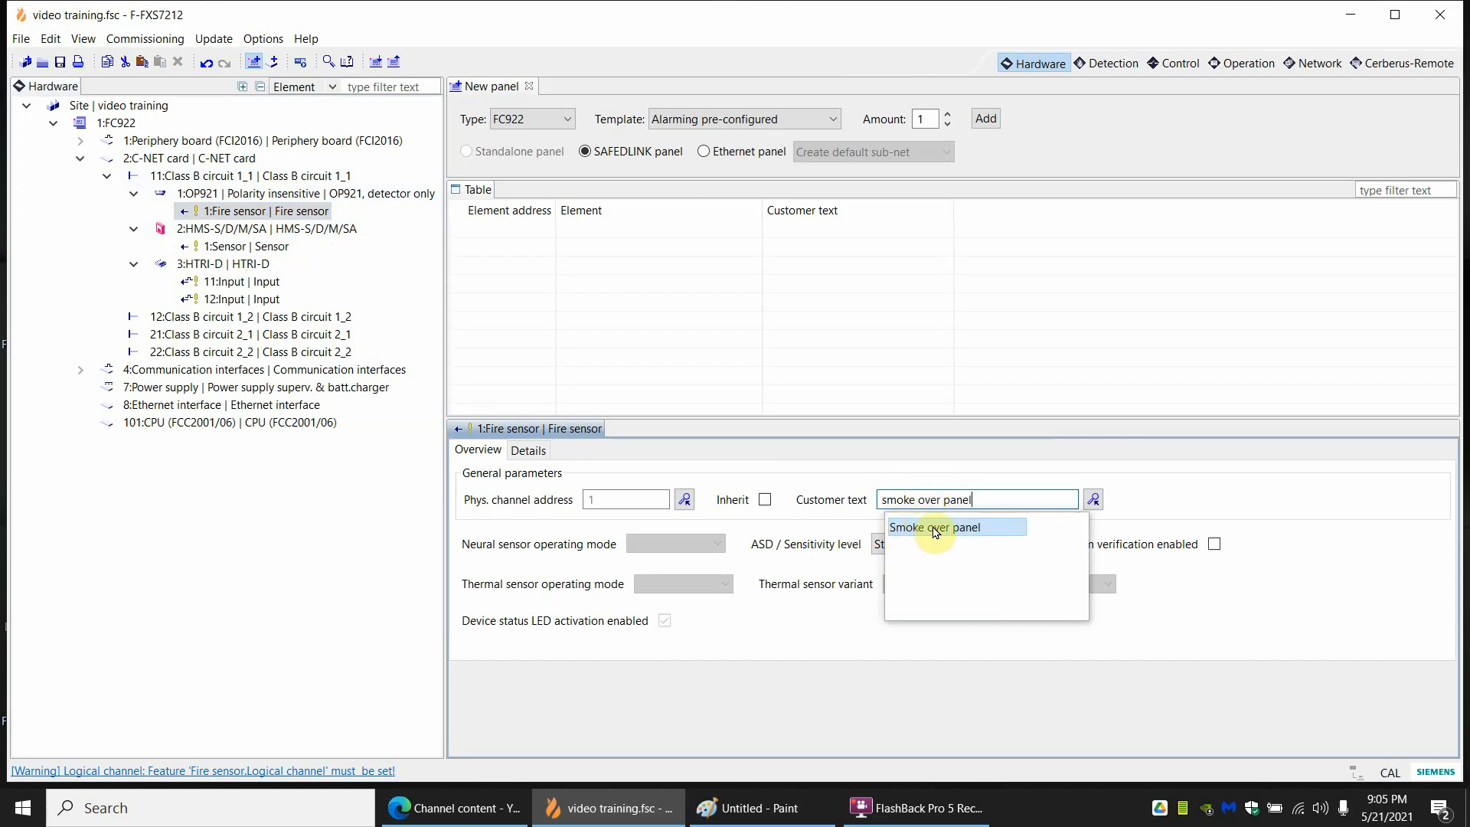
pyautogui.click(919, 529)
# Set the customer text of the HMS-S/D/M/SA's sensor channel to "Pull by Panel".
pyautogui.click(241, 246)
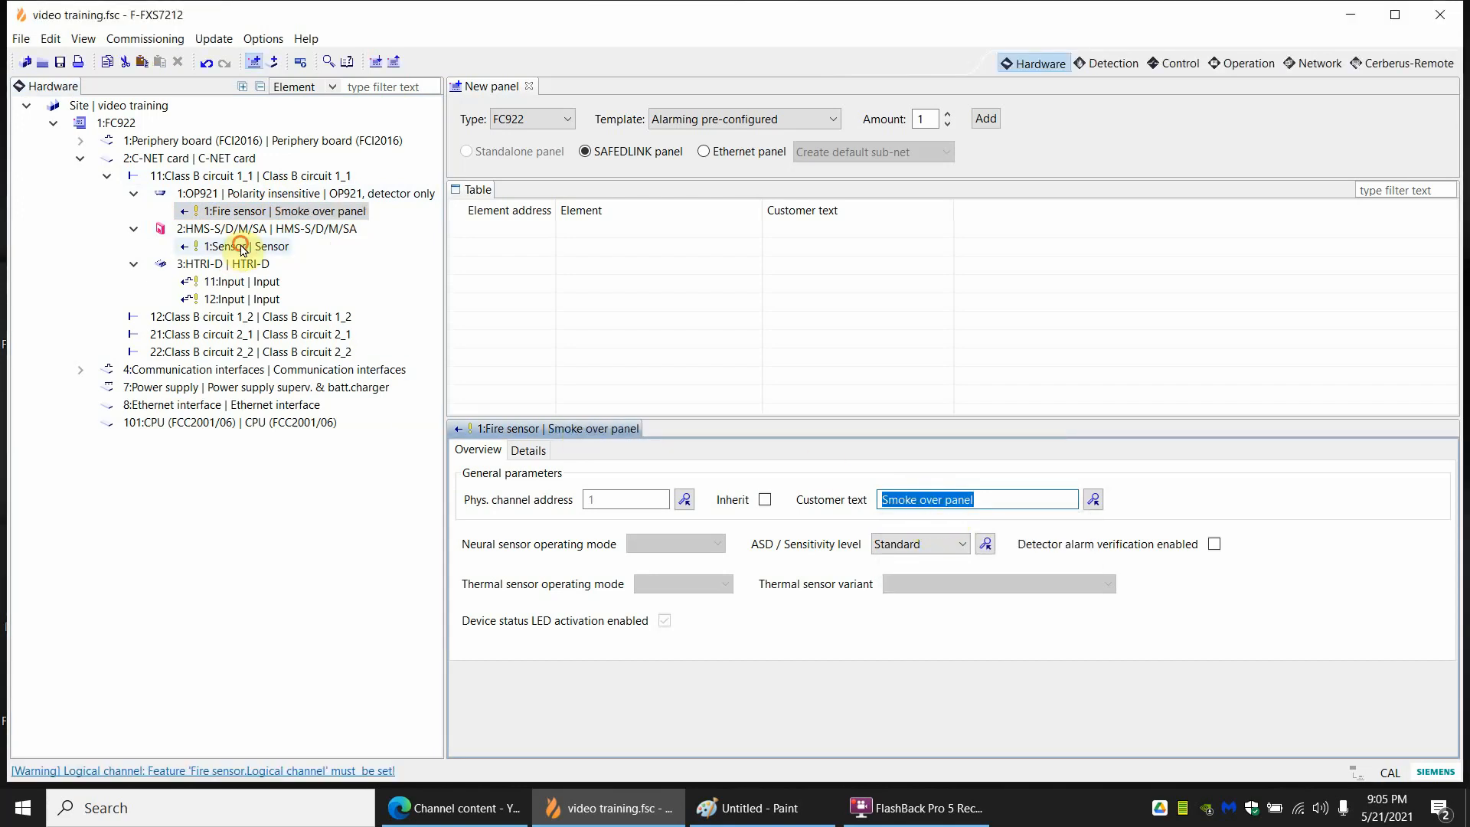
pyautogui.click(957, 498)
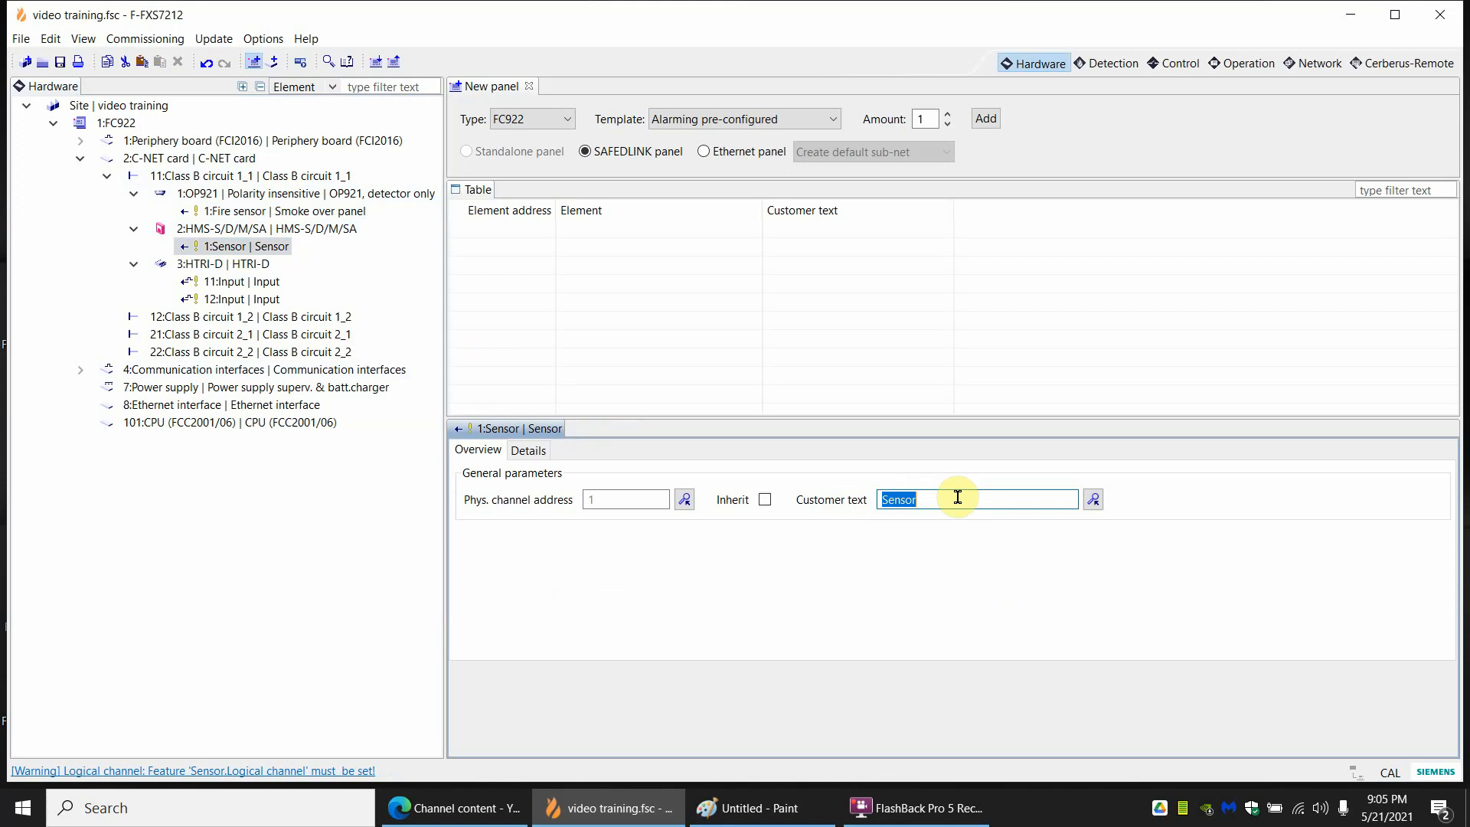
pyautogui.write('pull')
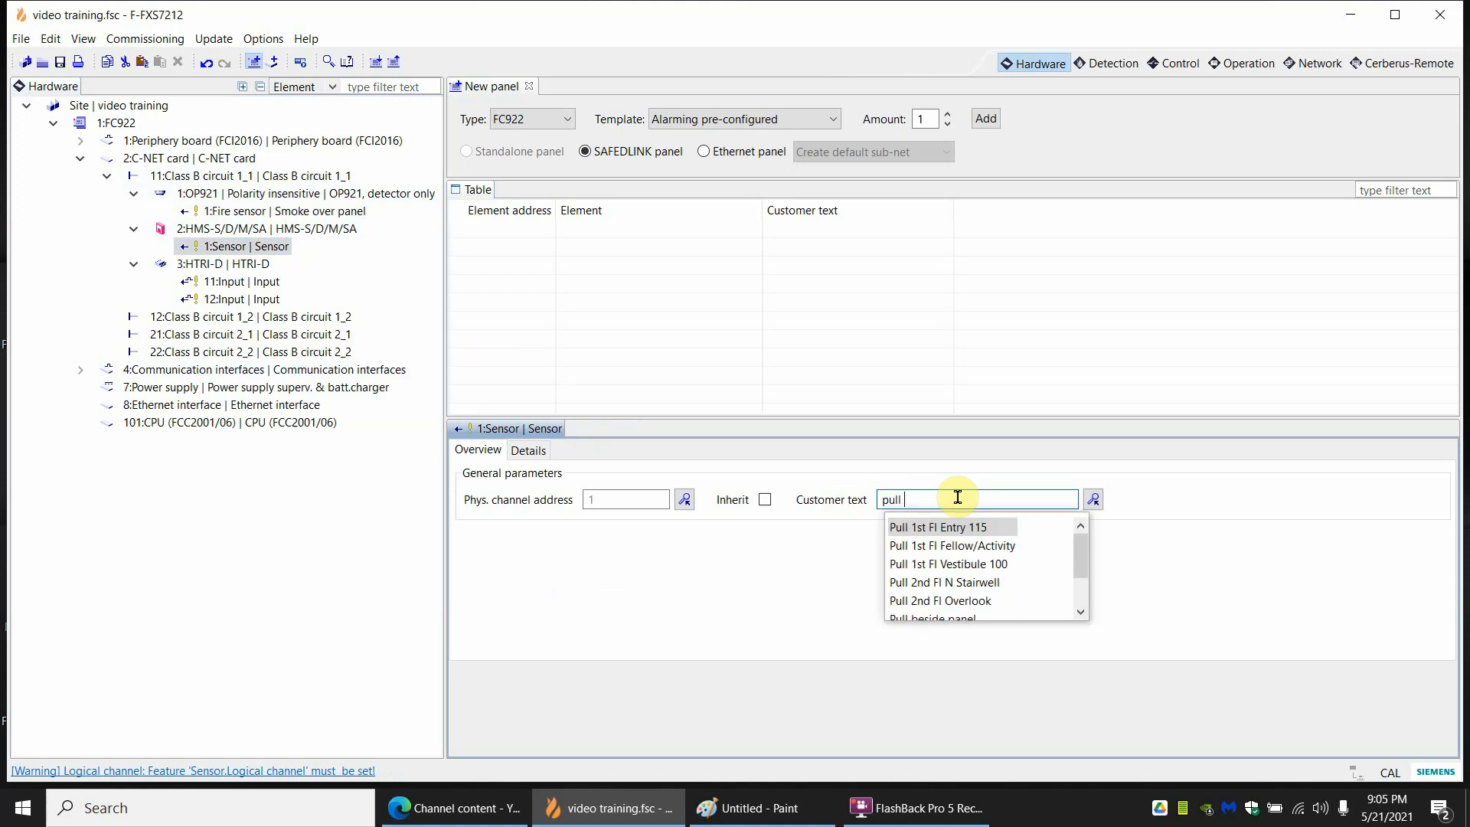
pyautogui.write(' by pa')
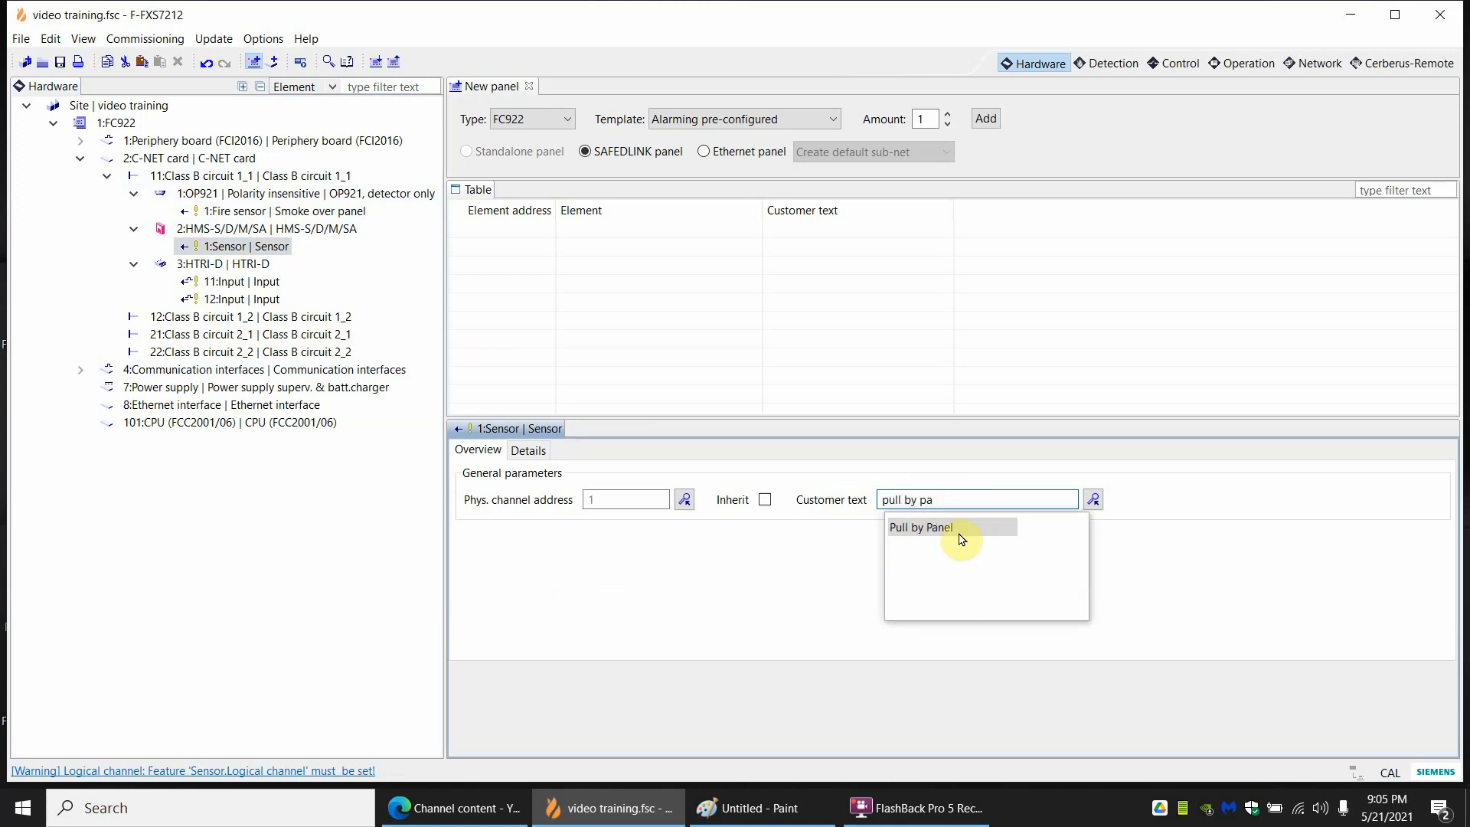
pyautogui.click(959, 534)
# Set the customer text of the HTRI-D's input channel 11 to "Waterflow by Panel".
pyautogui.click(253, 266)
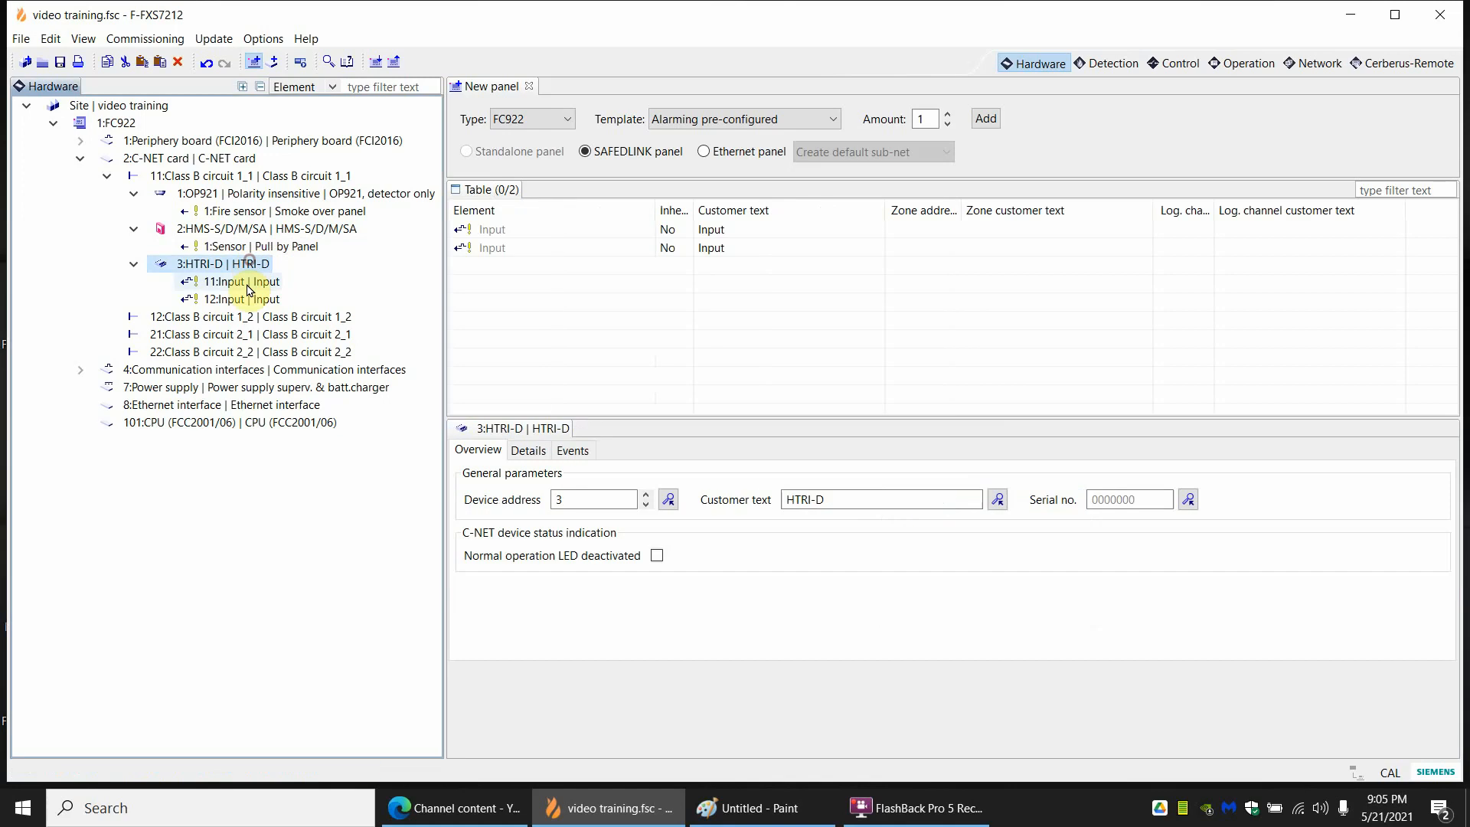
pyautogui.click(252, 282)
pyautogui.doubleClick(948, 494)
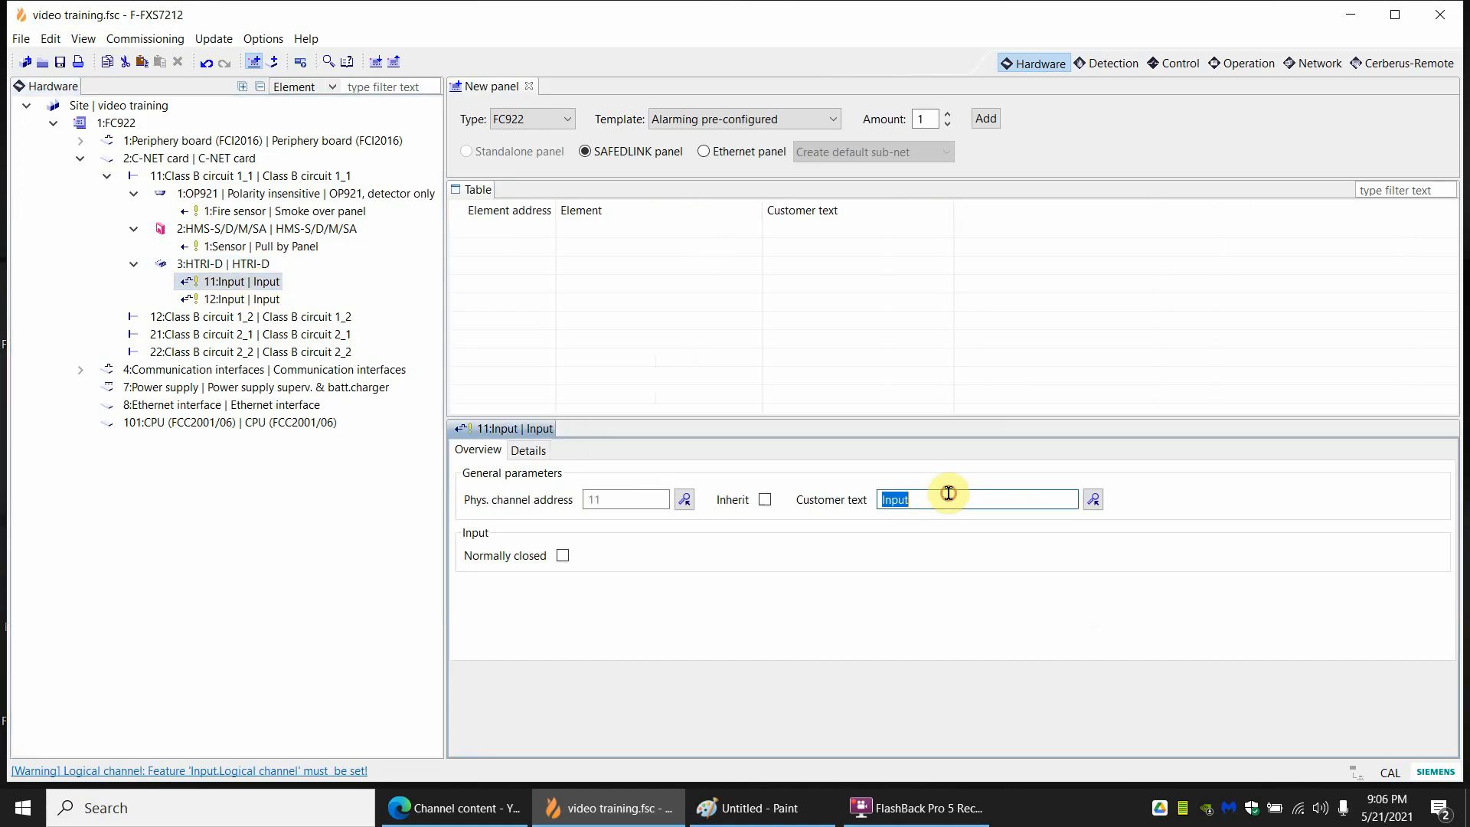
pyautogui.write('water')
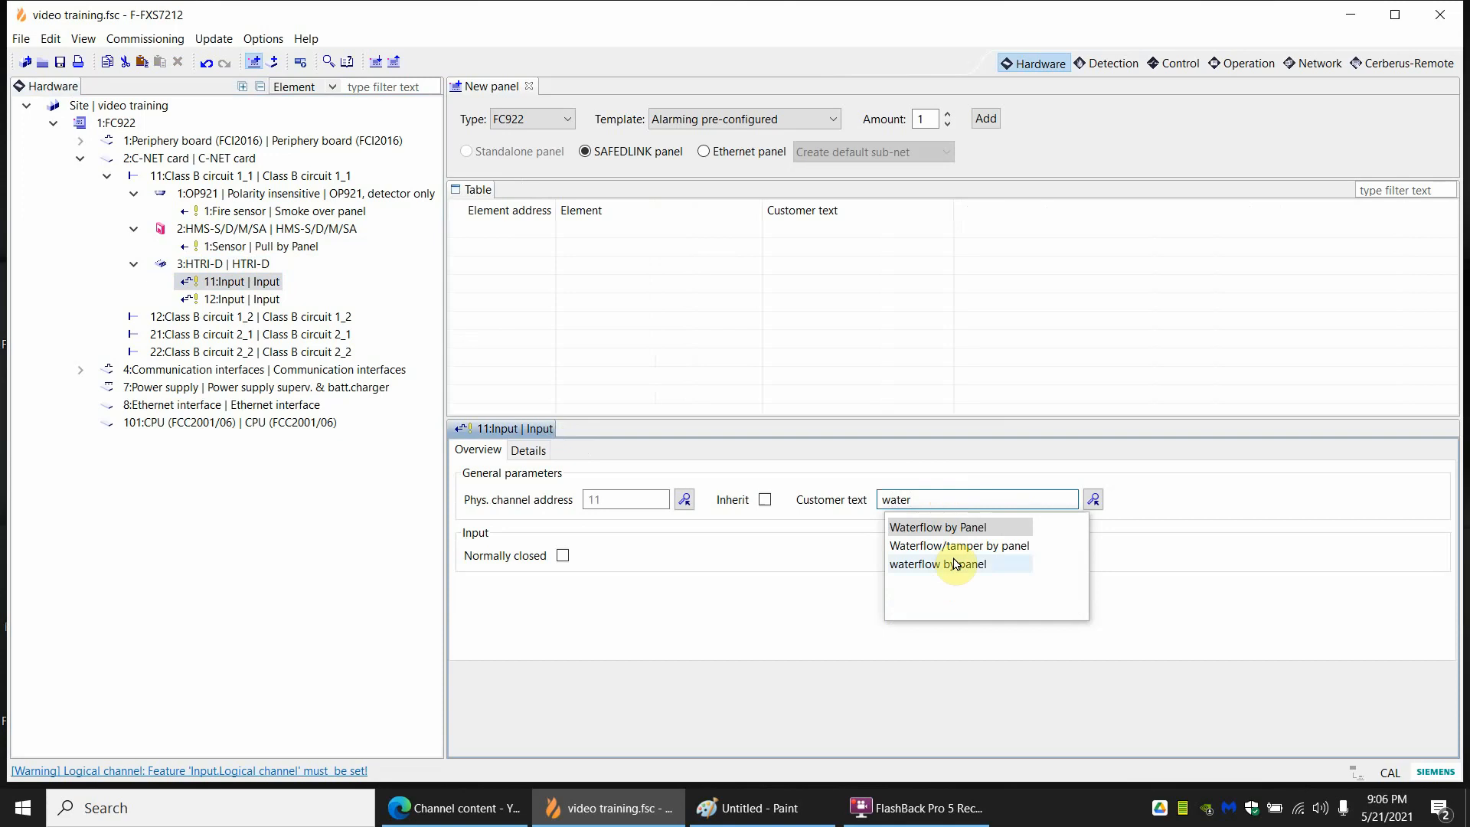
pyautogui.click(967, 528)
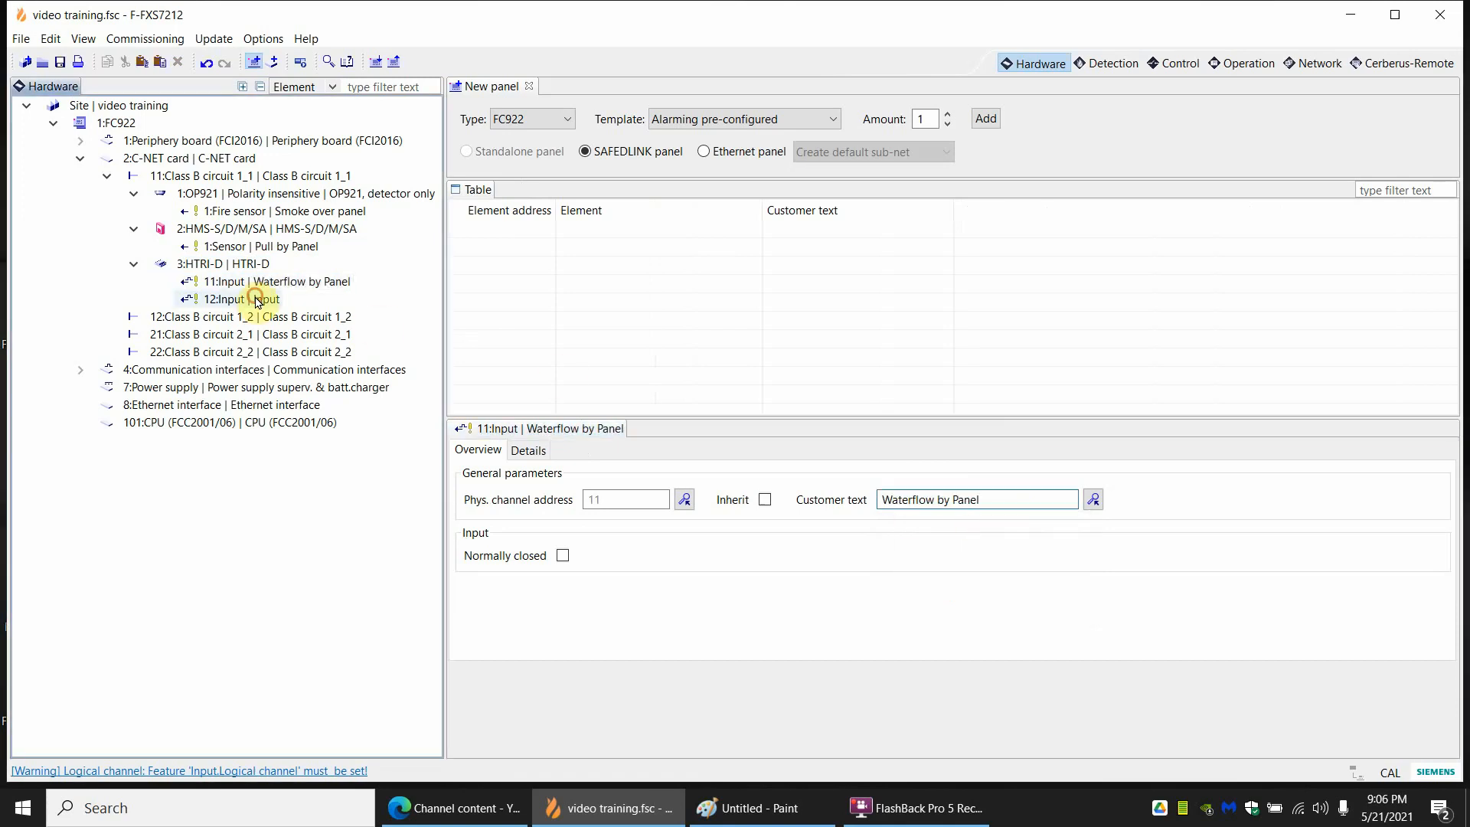
# Set the customer text of the HTRI-D's input channel 12 to "sprinkler tamper by panel", and switch to the detection configuration.
pyautogui.click(252, 299)
pyautogui.doubleClick(983, 497)
pyautogui.write('spr')
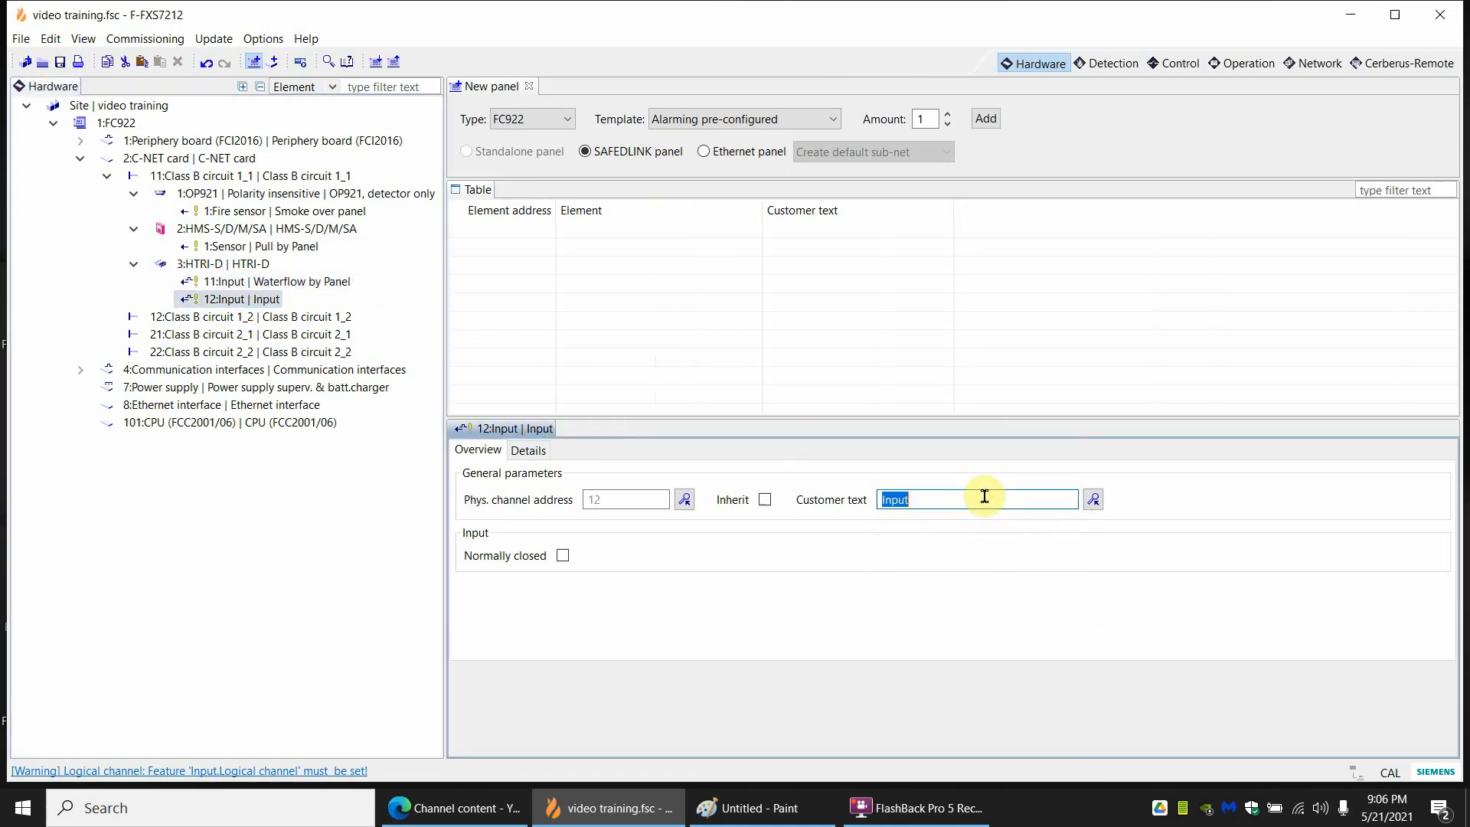
pyautogui.write('inkl')
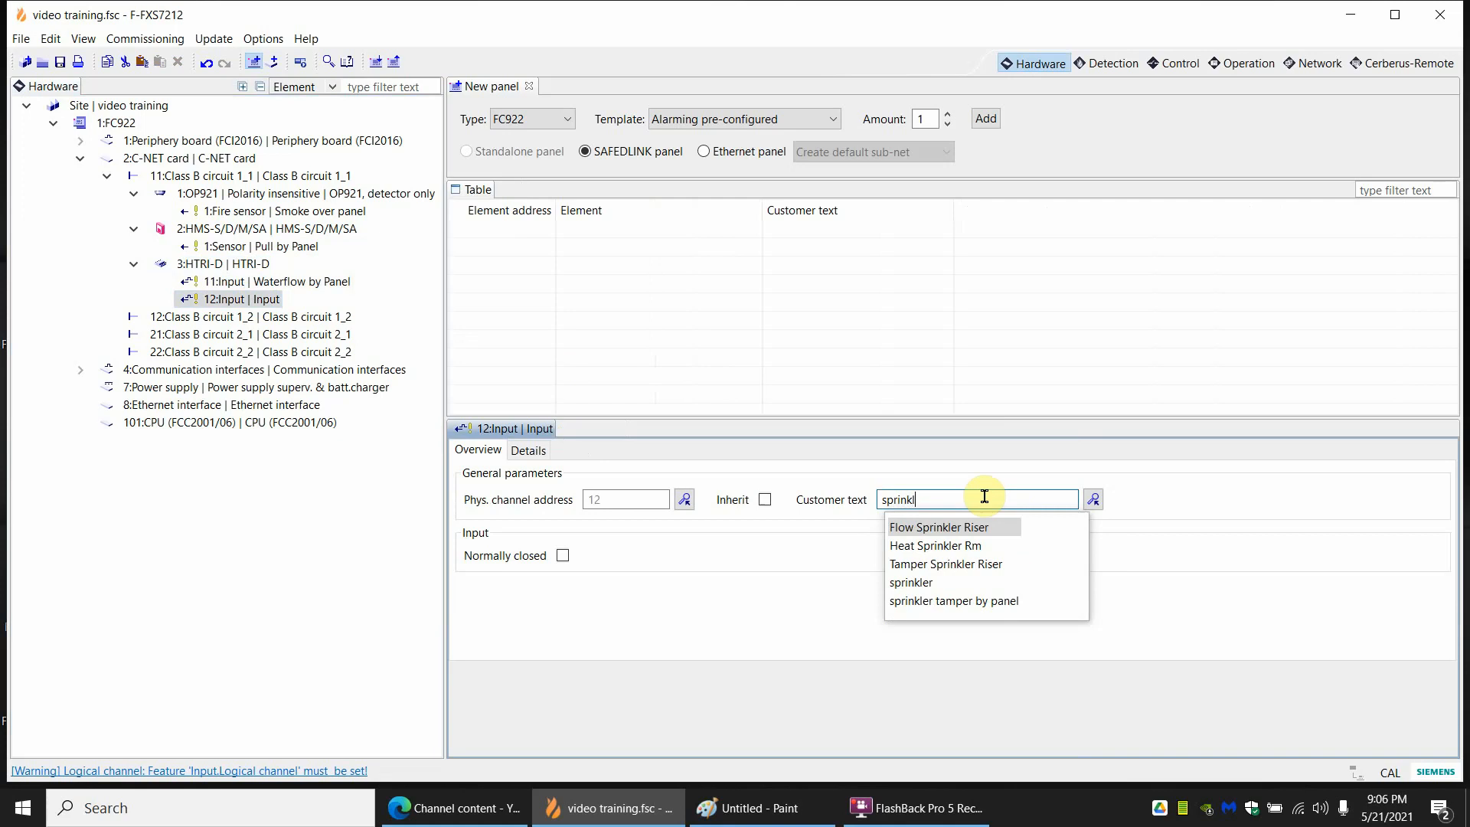
pyautogui.write('er t')
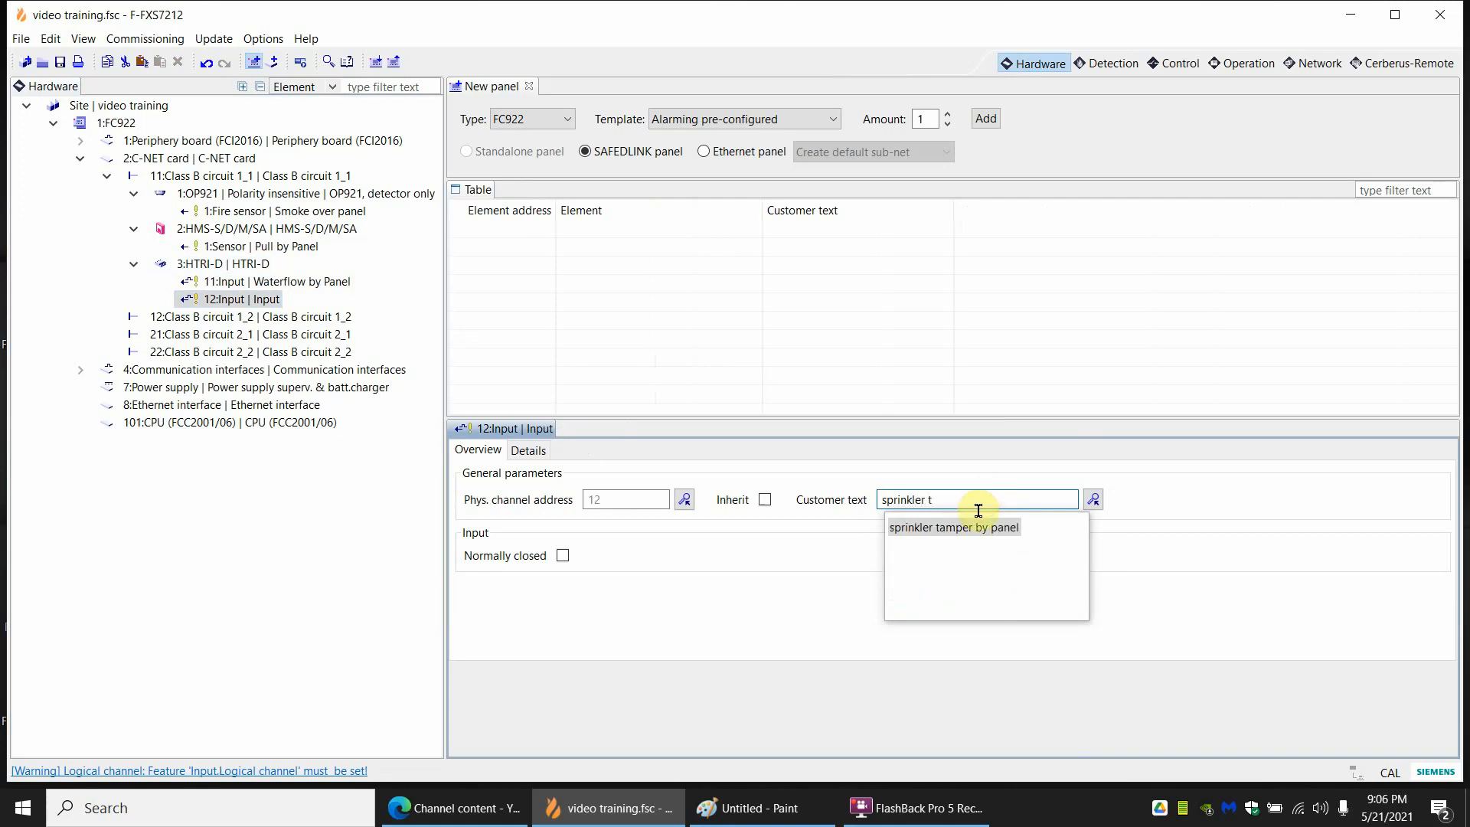
pyautogui.click(971, 523)
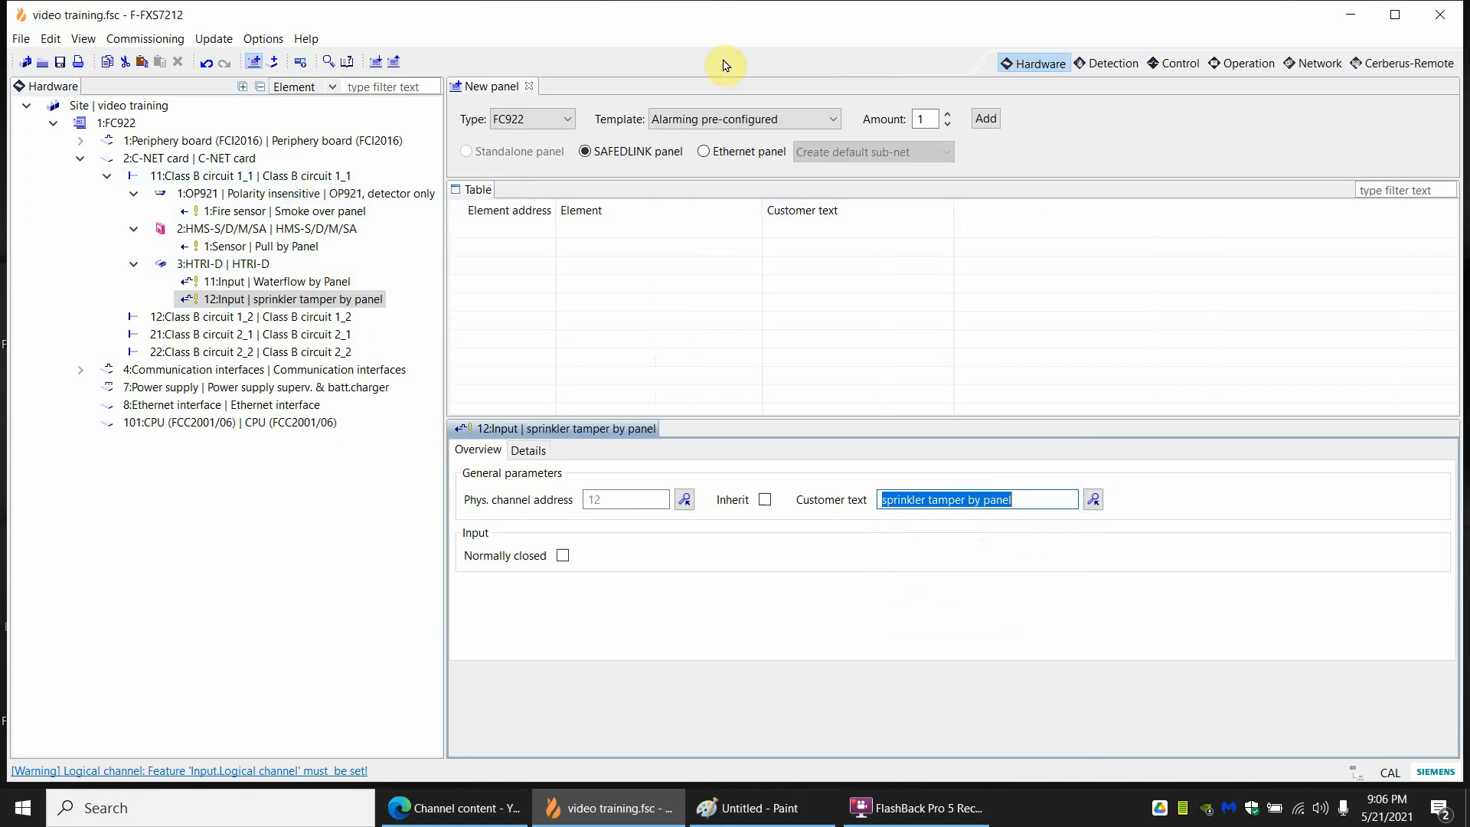
pyautogui.click(1102, 62)
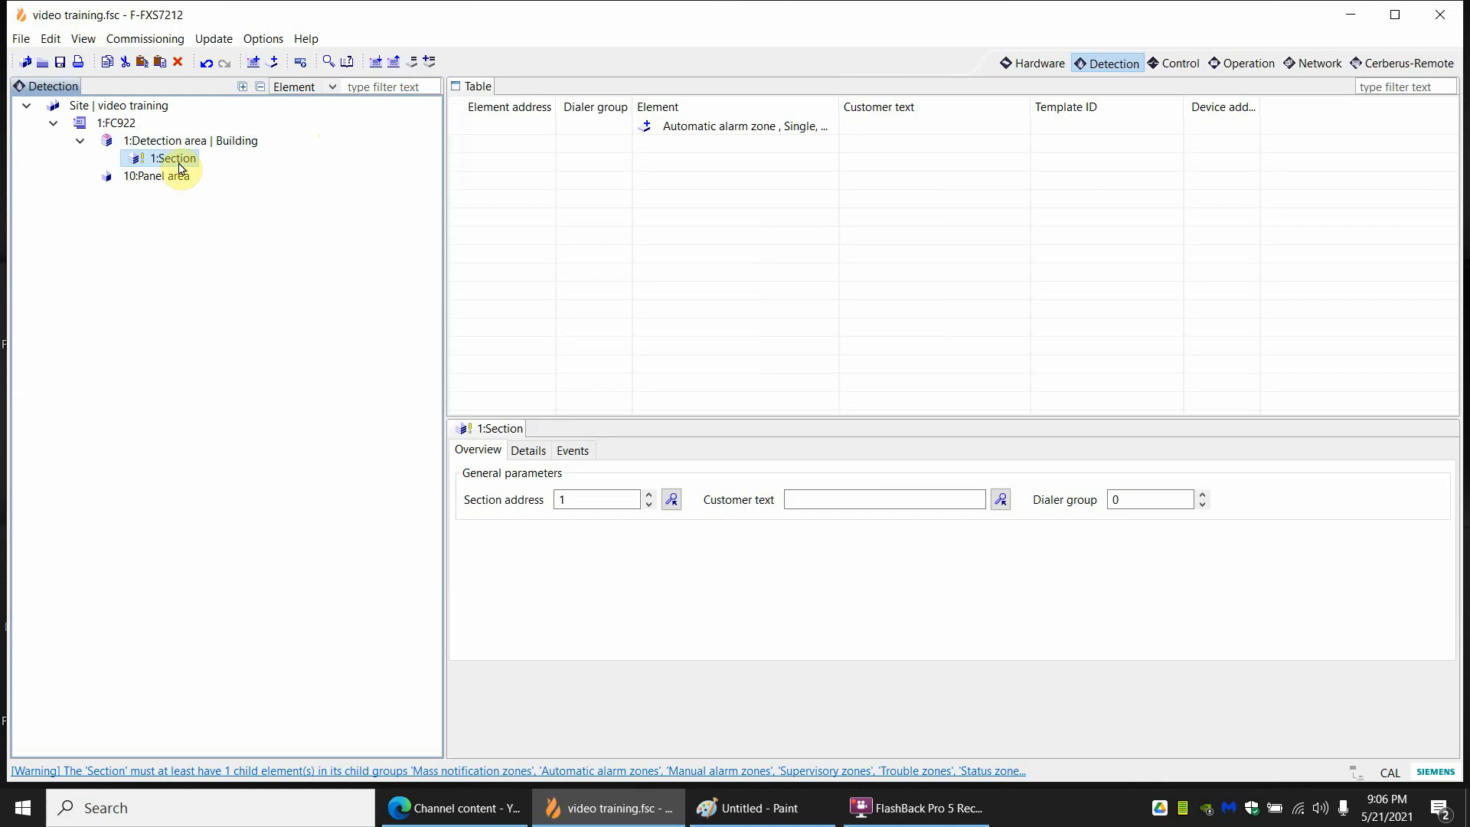
pyautogui.click(843, 499)
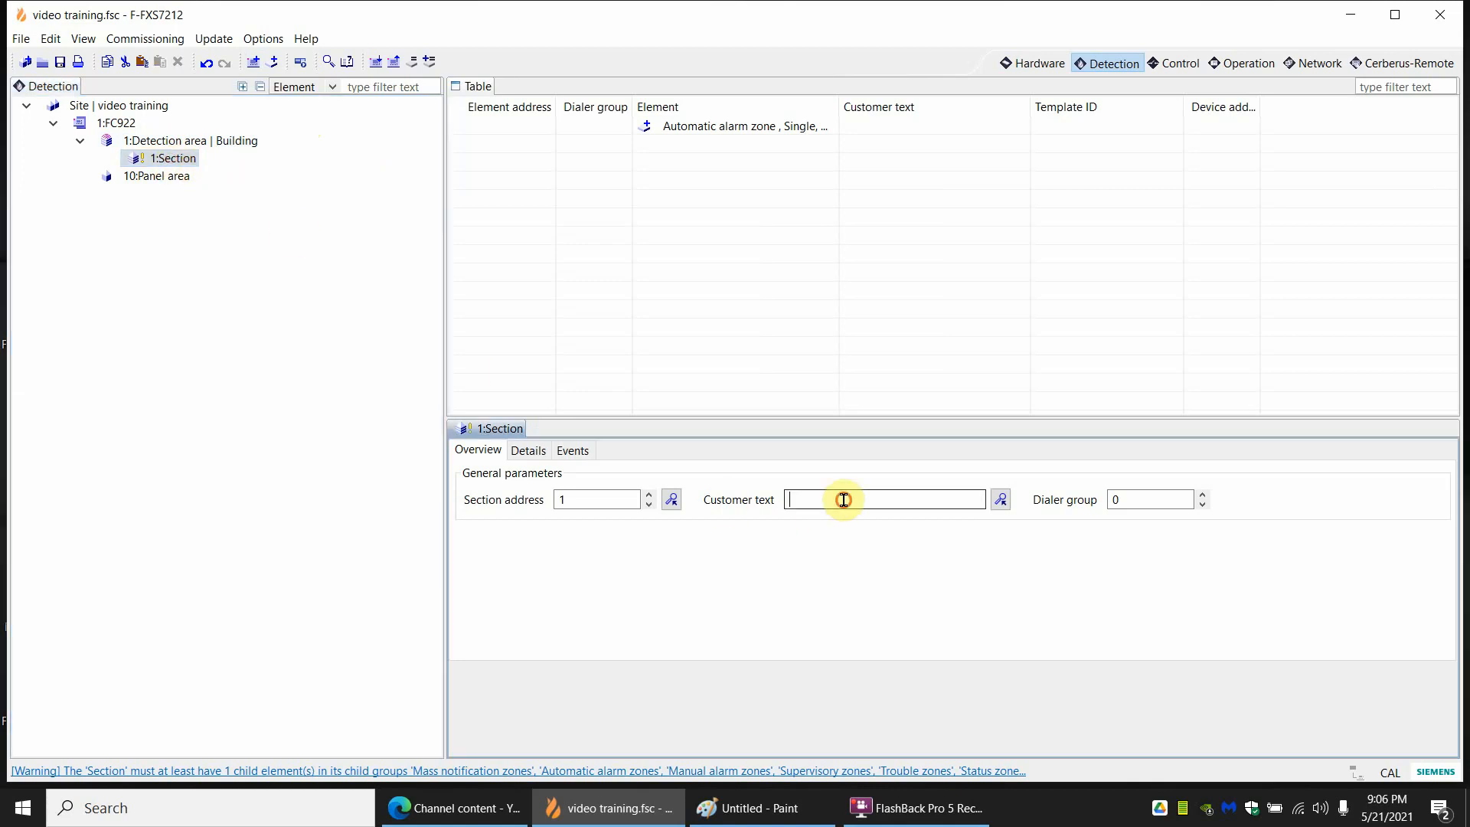
pyautogui.write('panel area')
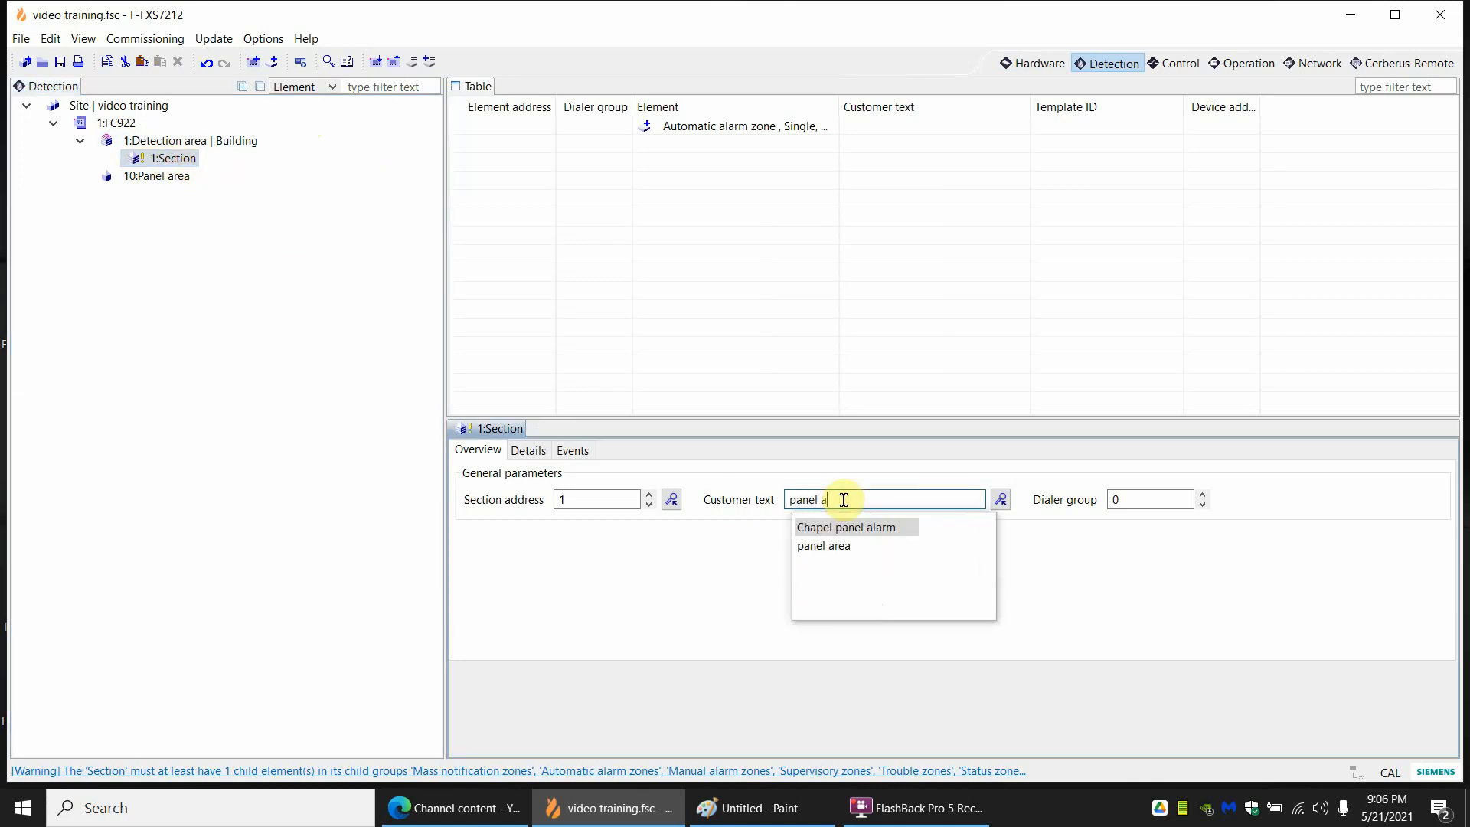
pyautogui.press('BackSpace')
pyautogui.press('BackSpace')
pyautogui.press('BackSpace')
pyautogui.press('BackSpace')
pyautogui.press('BackSpace')
pyautogui.press('BackSpace')
pyautogui.press('BackSpace')
pyautogui.press('BackSpace')
pyautogui.press('BackSpace')
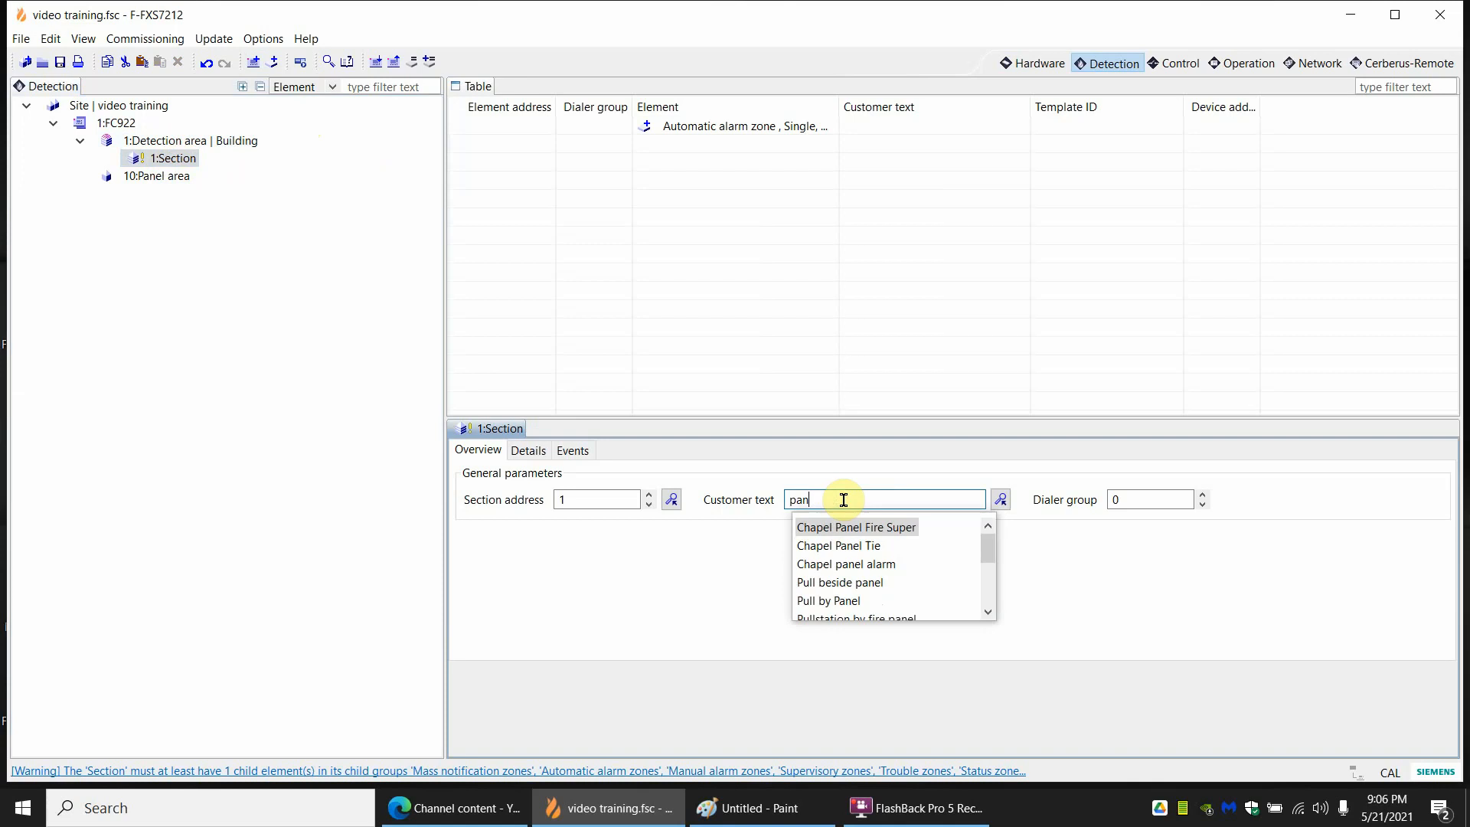
pyautogui.click(165, 184)
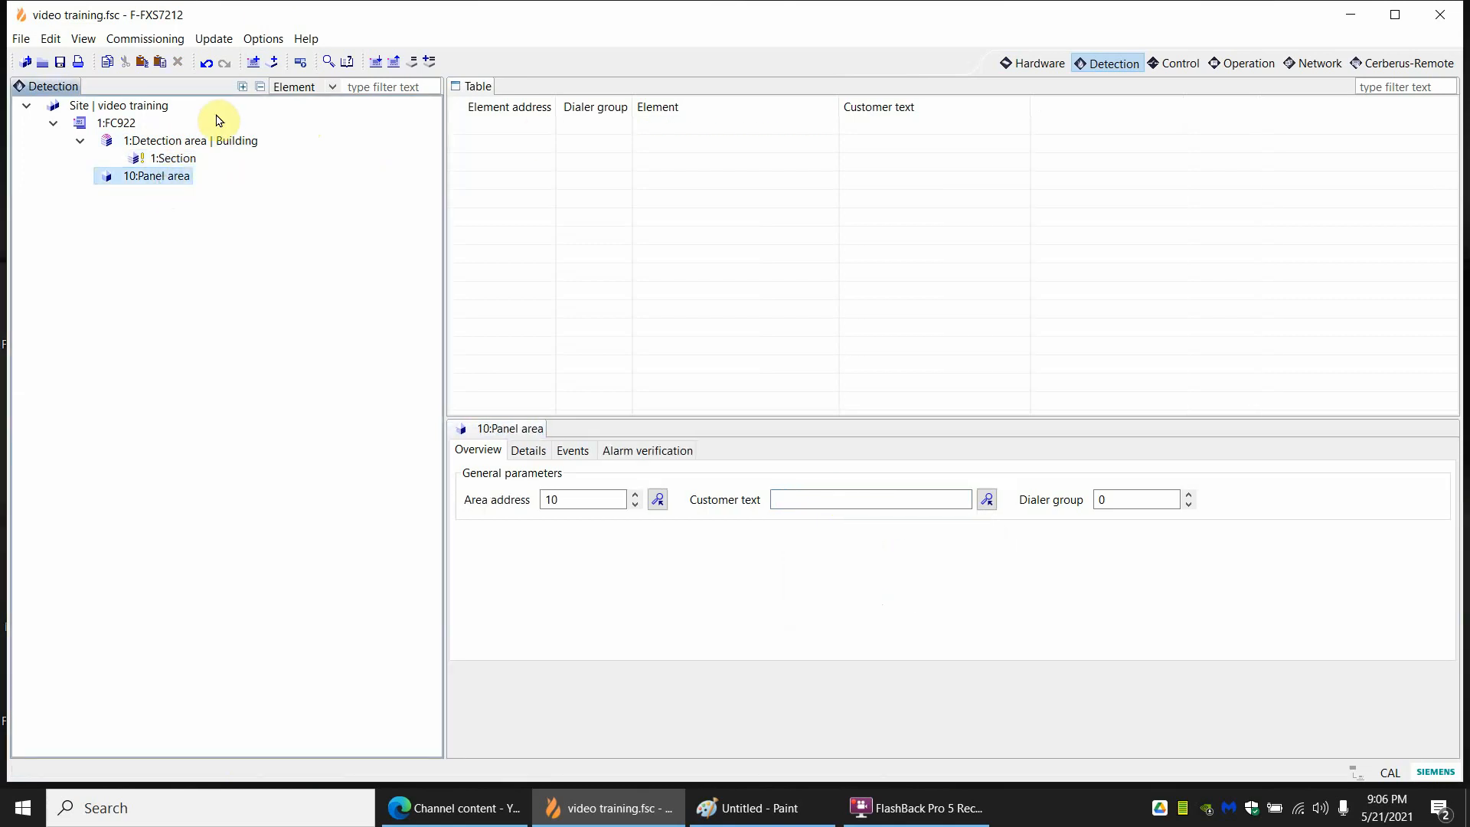
pyautogui.rightClick(162, 182)
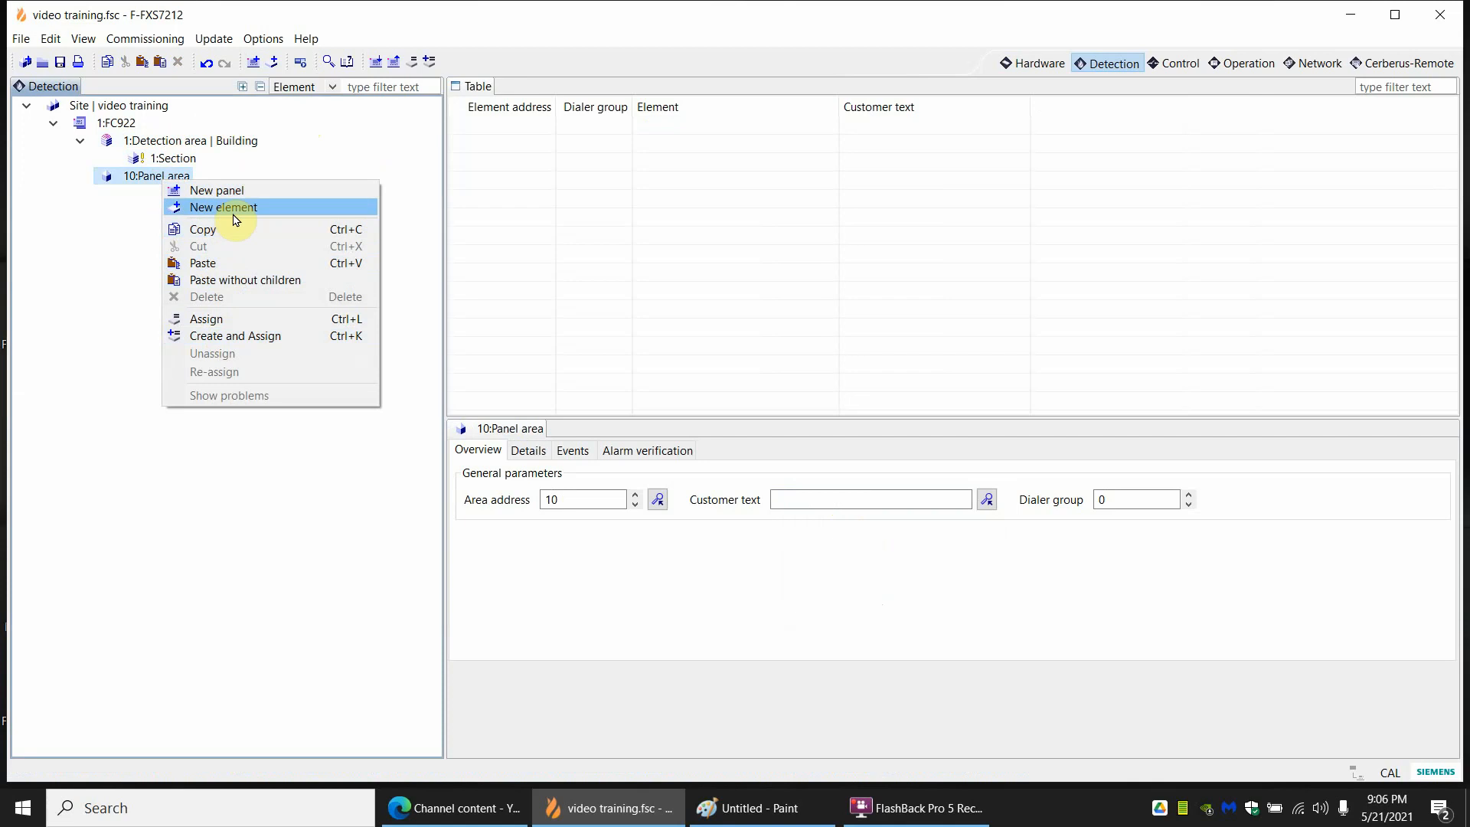
pyautogui.click(98, 247)
pyautogui.rightClick(146, 184)
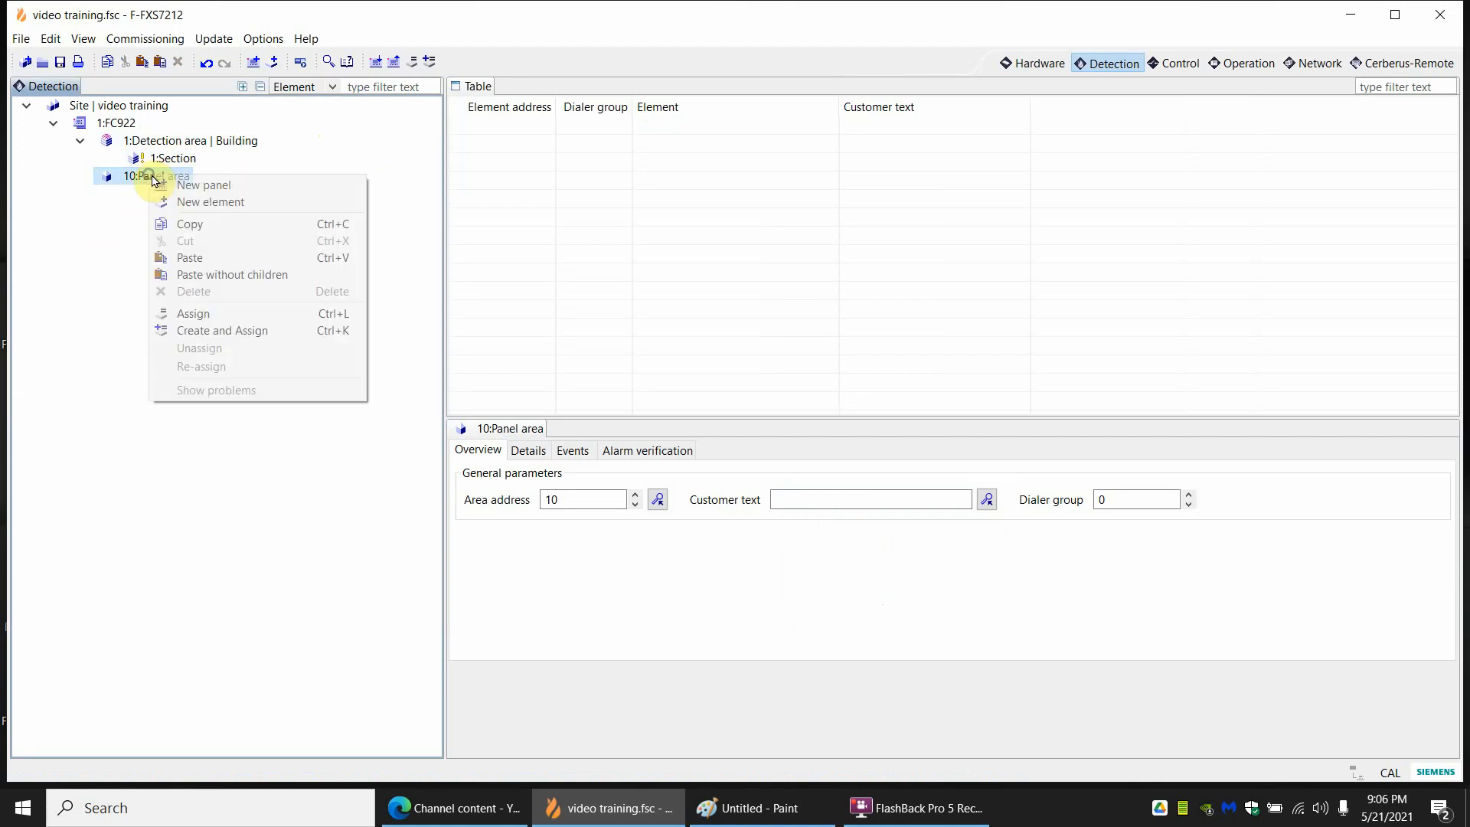
pyautogui.click(115, 274)
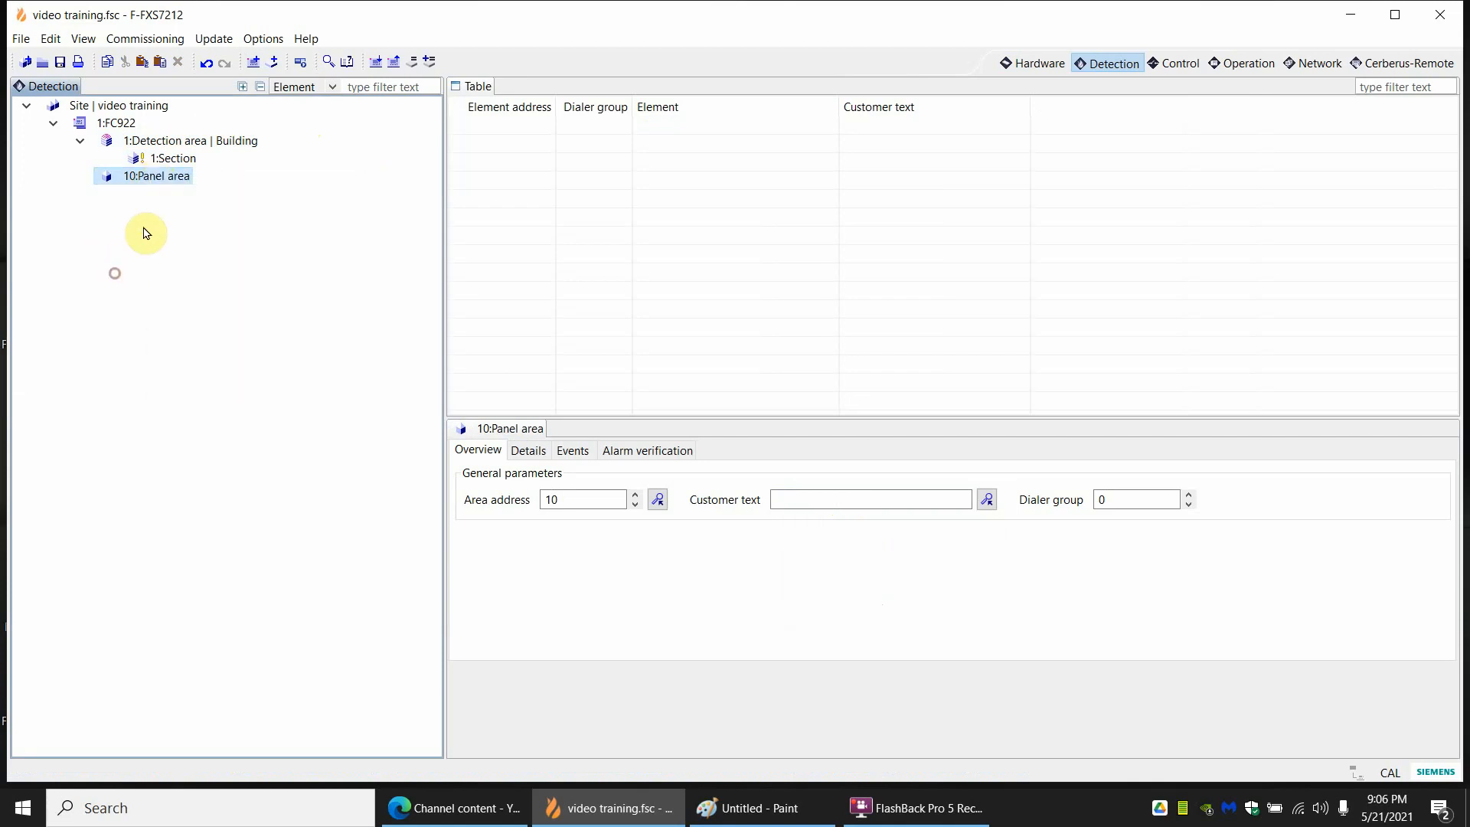
# Set the customer text of section 1 in the Building detection area to "devices by panel".
pyautogui.click(170, 157)
pyautogui.click(850, 493)
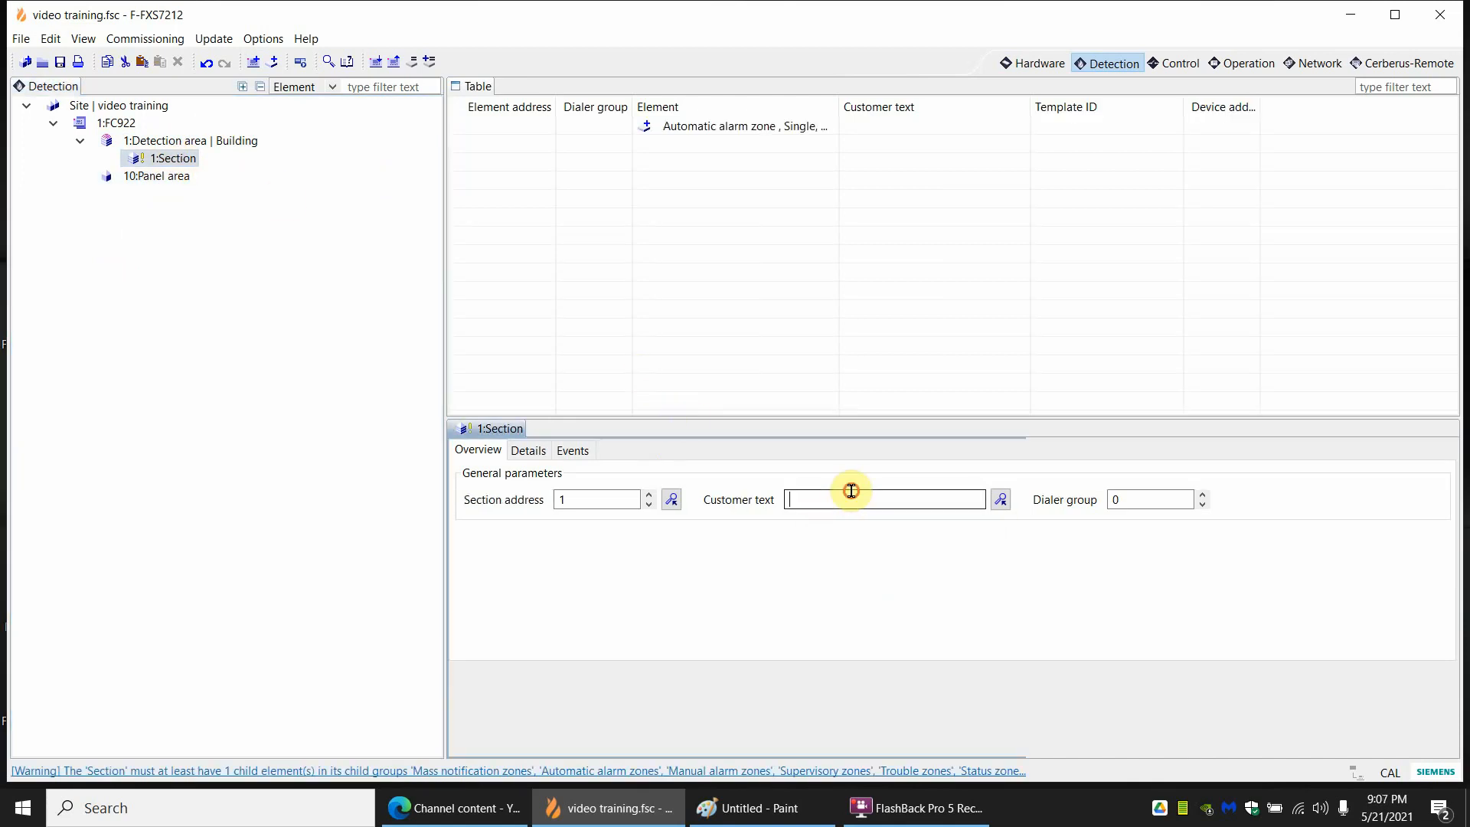
pyautogui.write('devices')
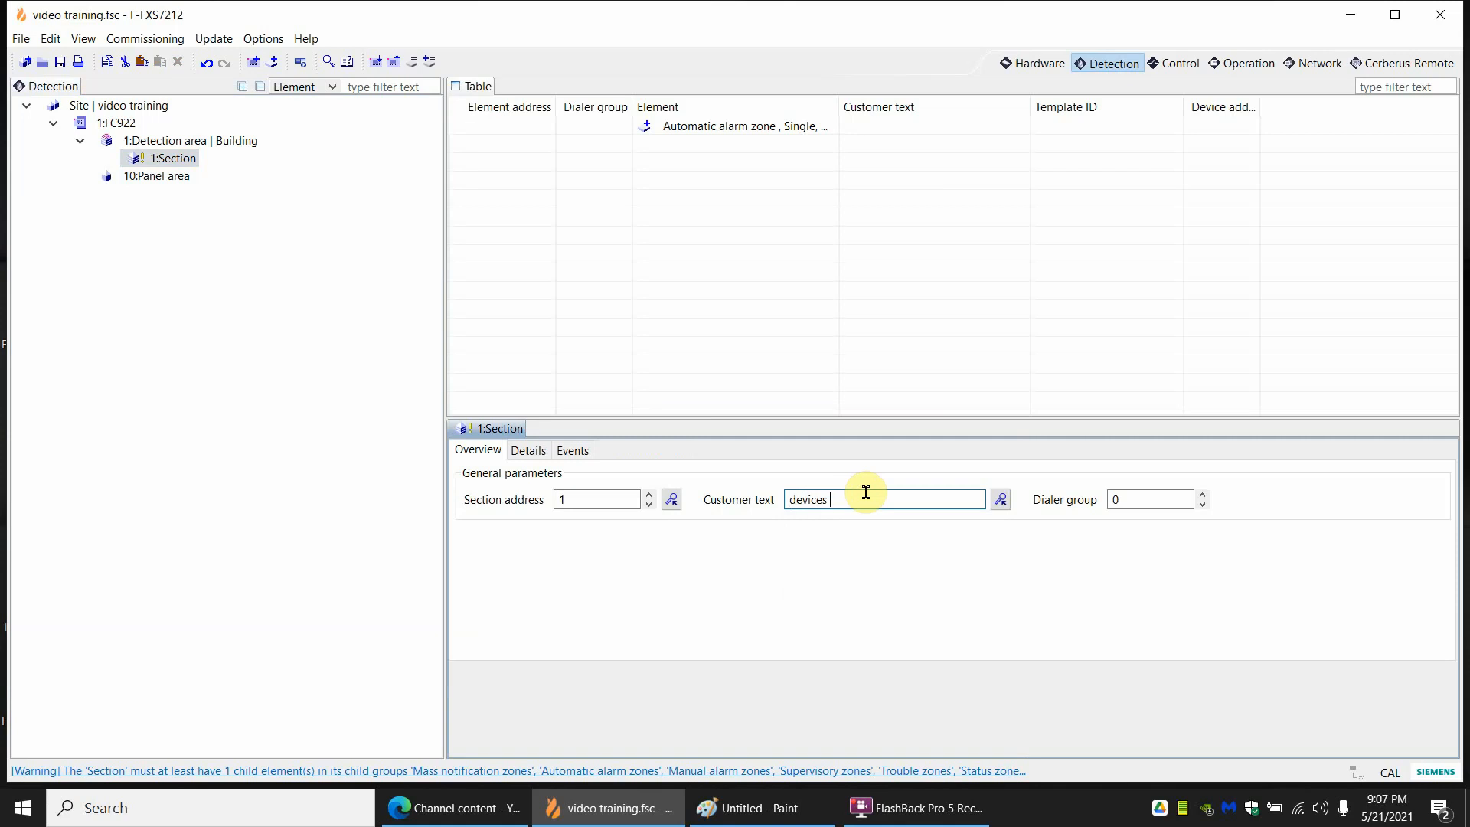
pyautogui.write(' by panel')
pyautogui.press('Return')
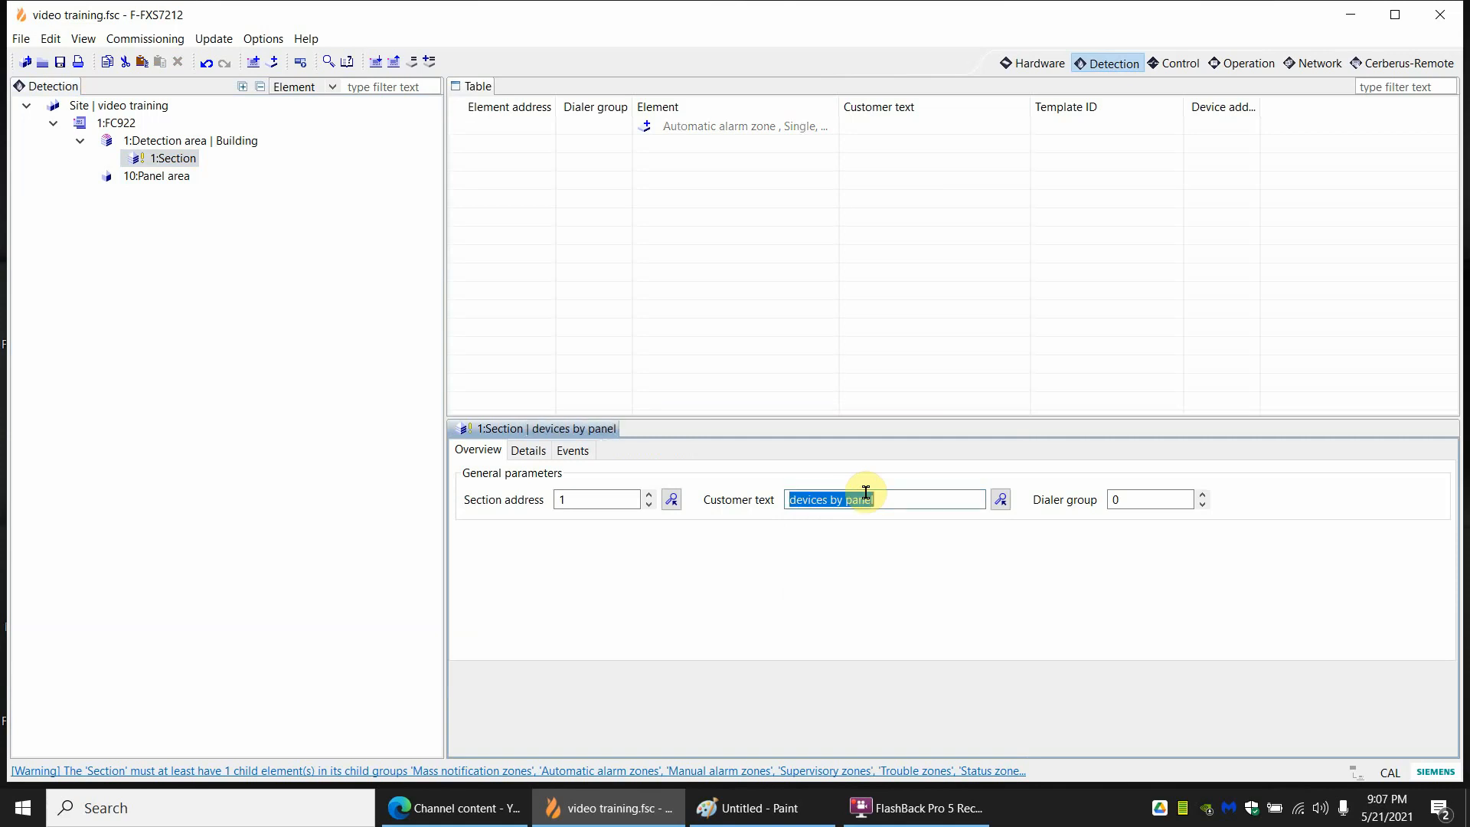
# Add an automatic alarm zone of type "Single, Standard" and a manual alarm zone to the "devices by panel" section.
pyautogui.click(214, 162)
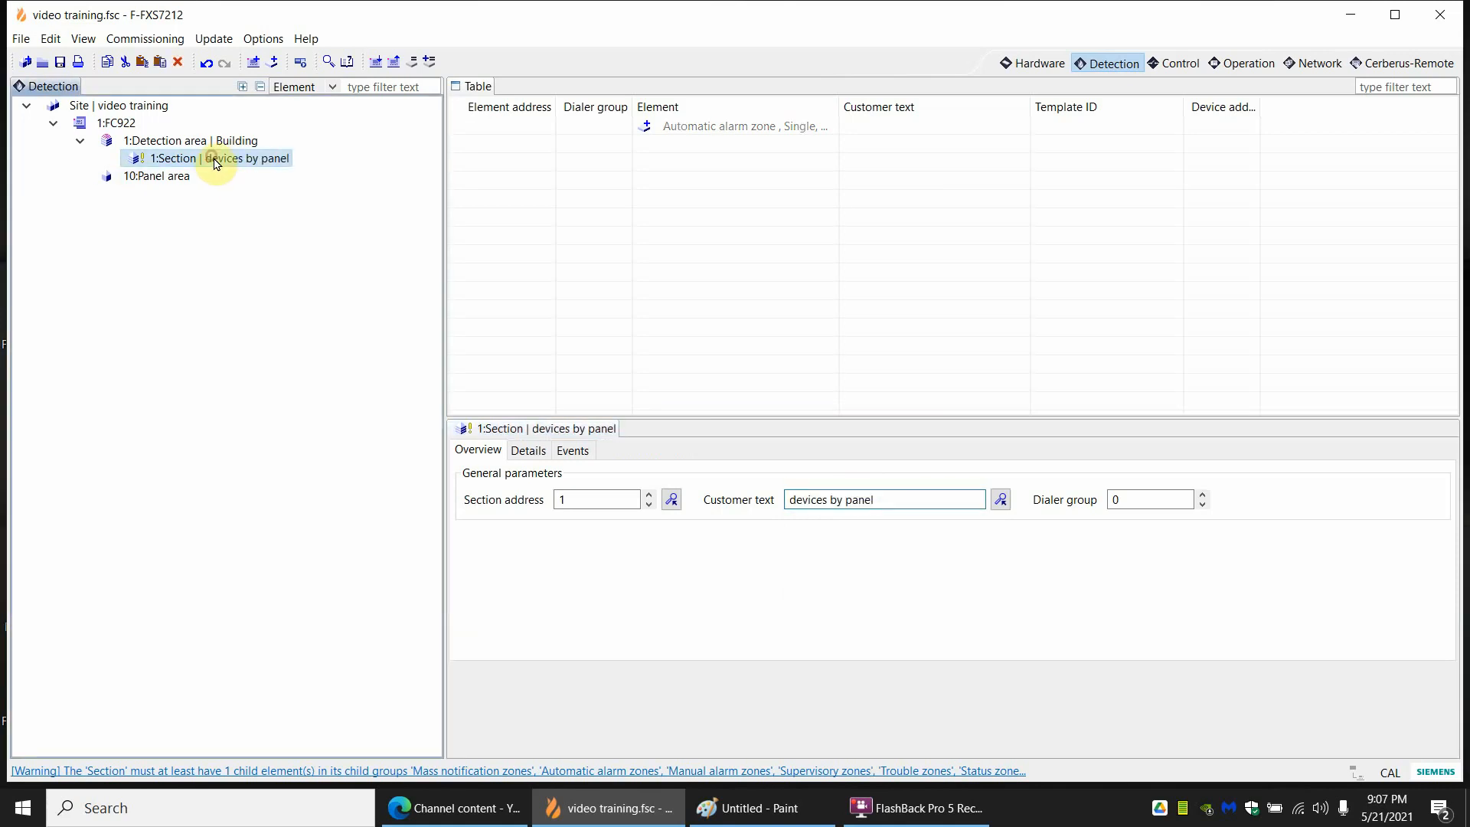
pyautogui.rightClick(220, 162)
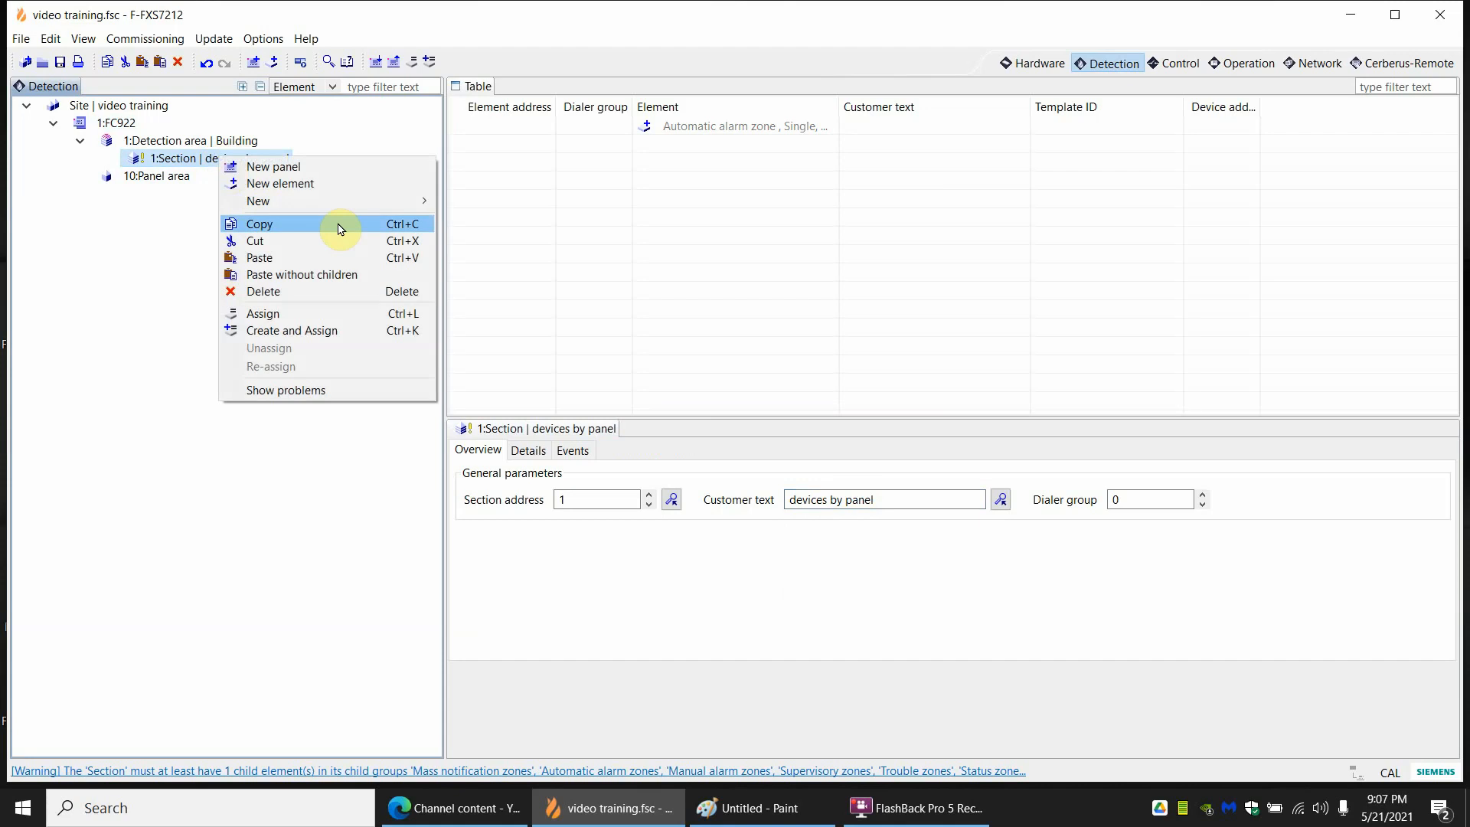
pyautogui.moveTo(371, 203)
pyautogui.moveTo(478, 203)
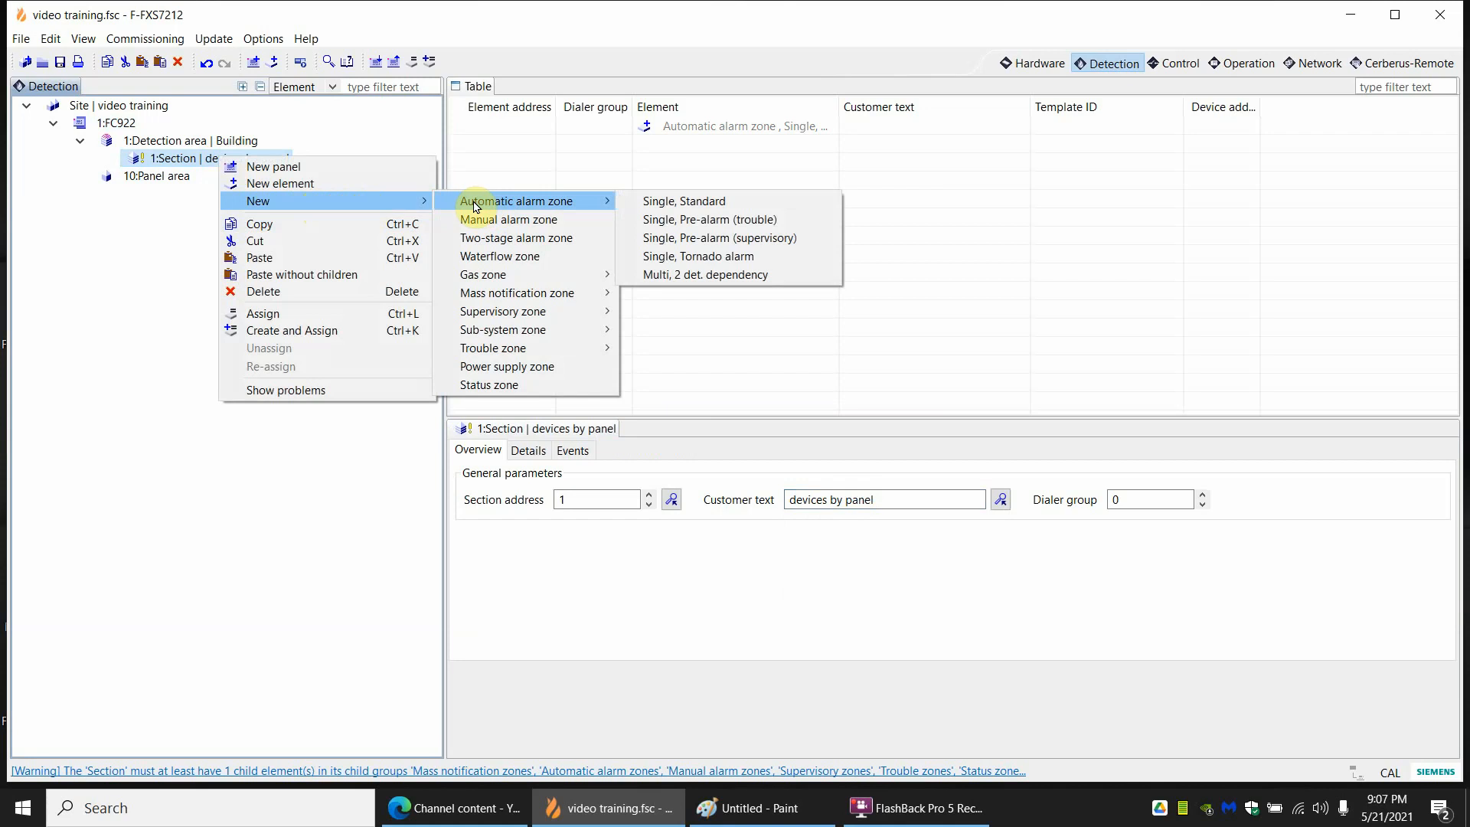
pyautogui.click(691, 201)
pyautogui.rightClick(232, 159)
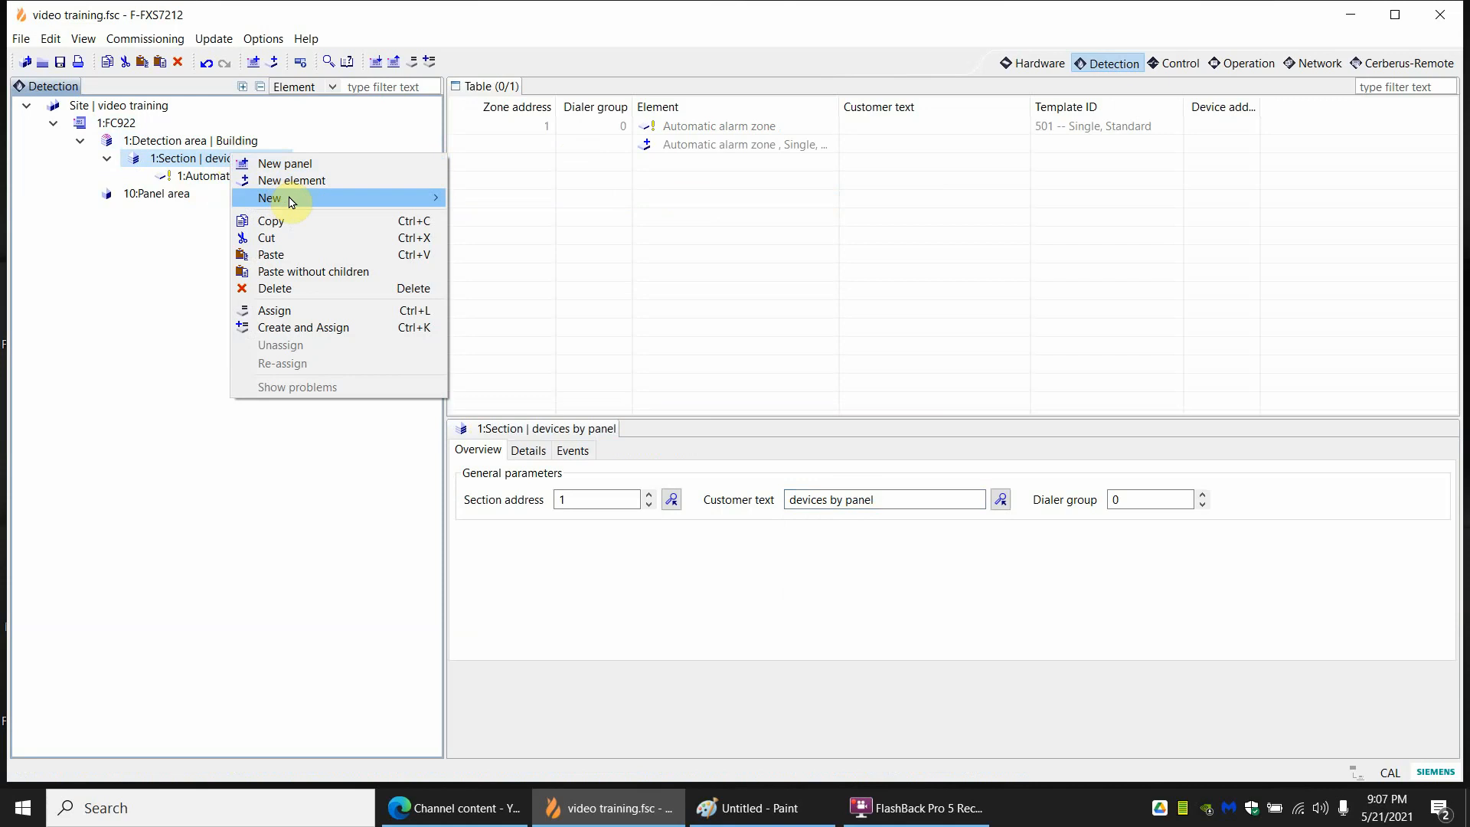
pyautogui.moveTo(315, 206)
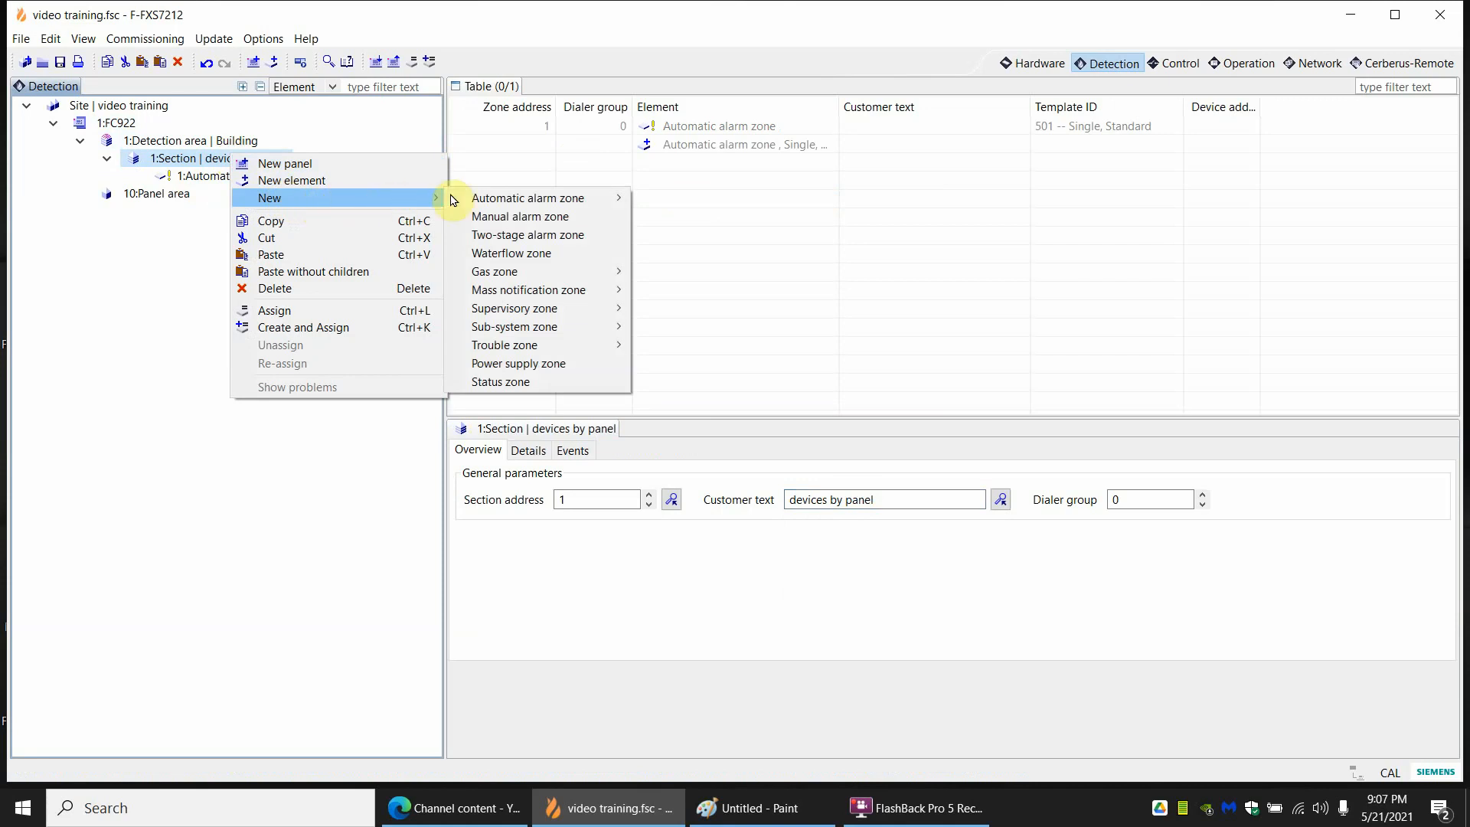
pyautogui.click(525, 219)
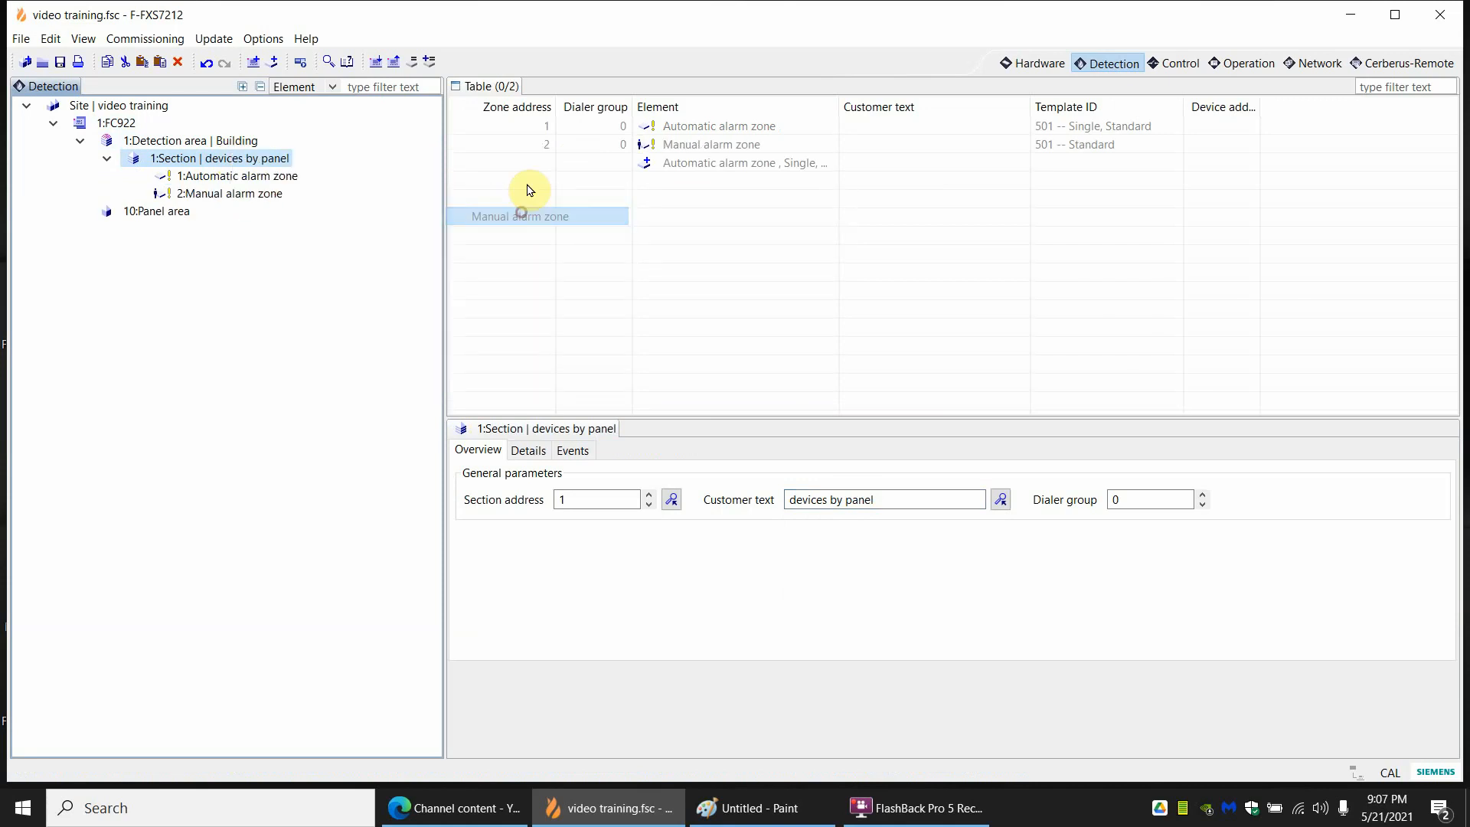
# Add a waterflow zone and a Supervisory/non-latching supervisory zone to the "devices by panel" section.
pyautogui.rightClick(226, 165)
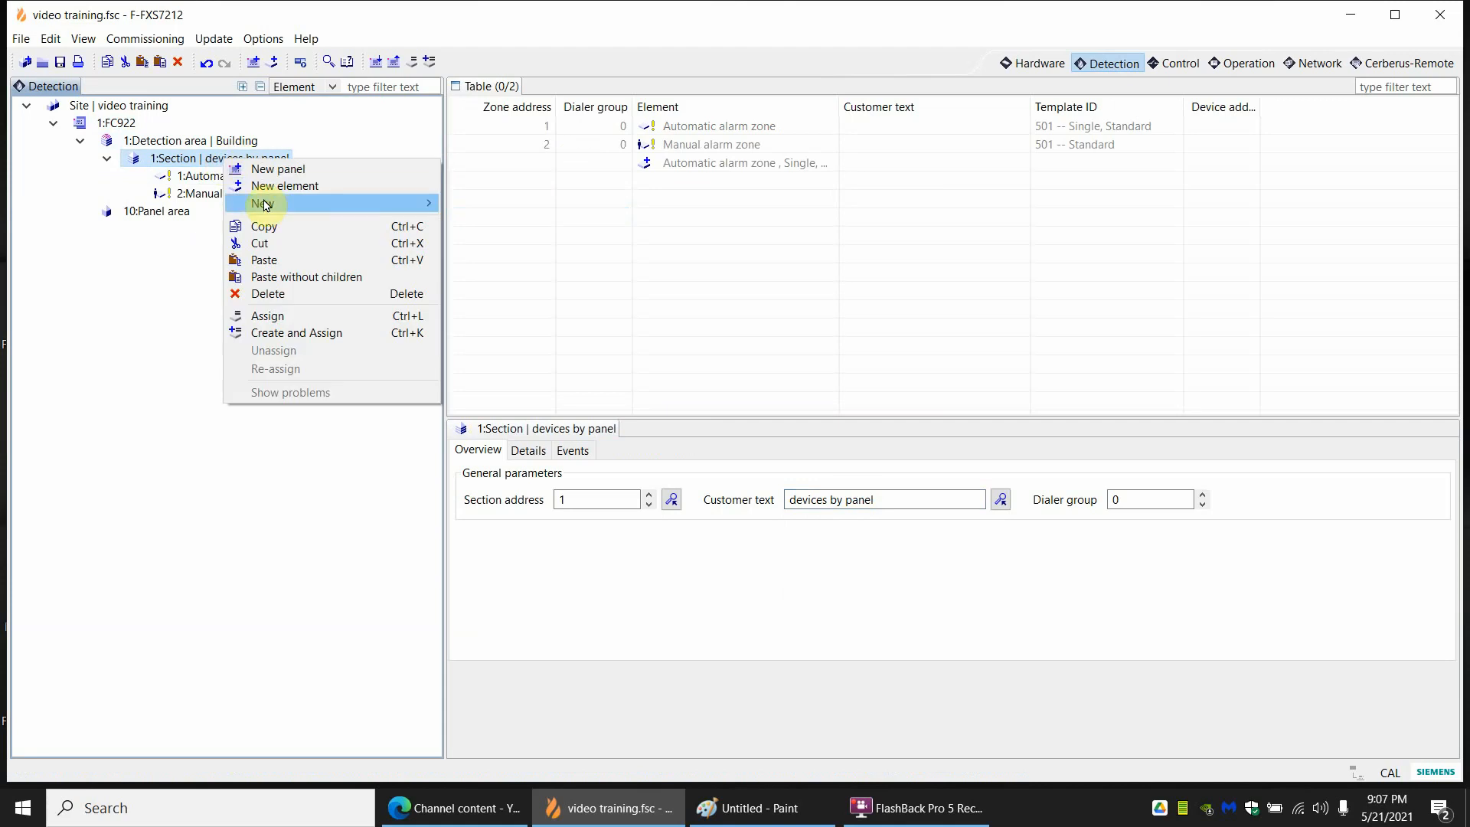
pyautogui.moveTo(336, 204)
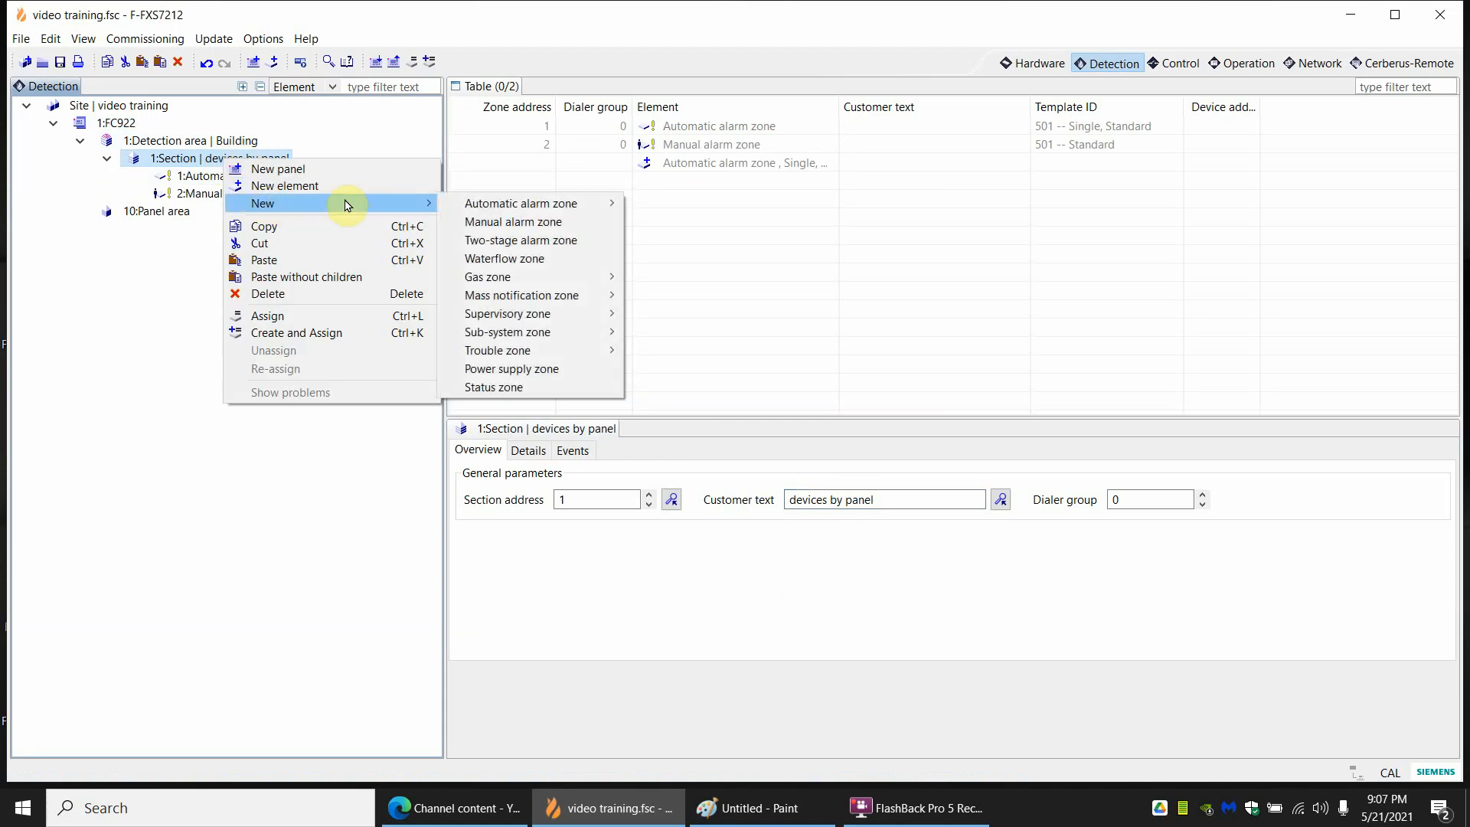
pyautogui.click(521, 260)
pyautogui.rightClick(230, 165)
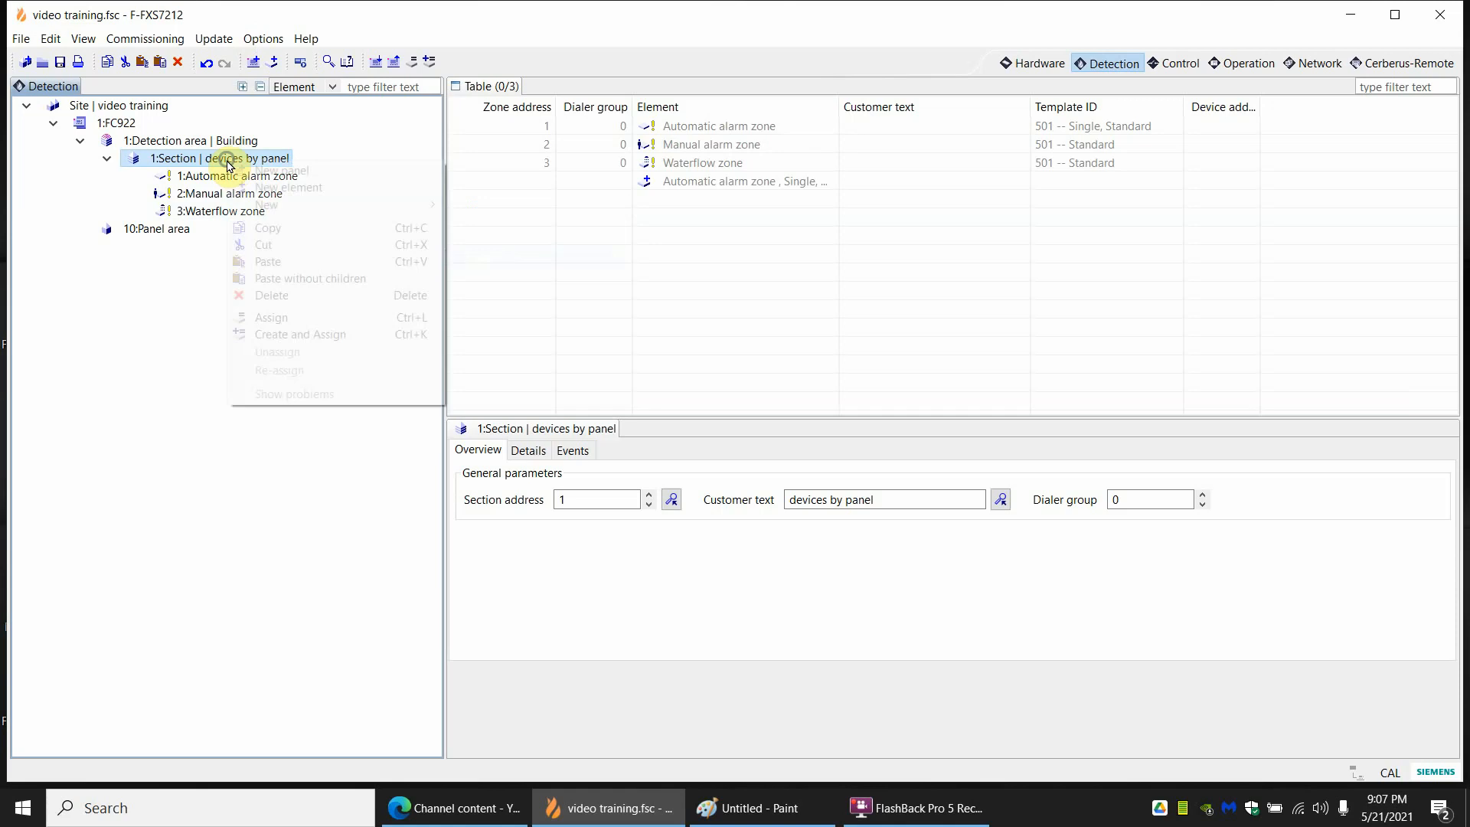
pyautogui.moveTo(282, 205)
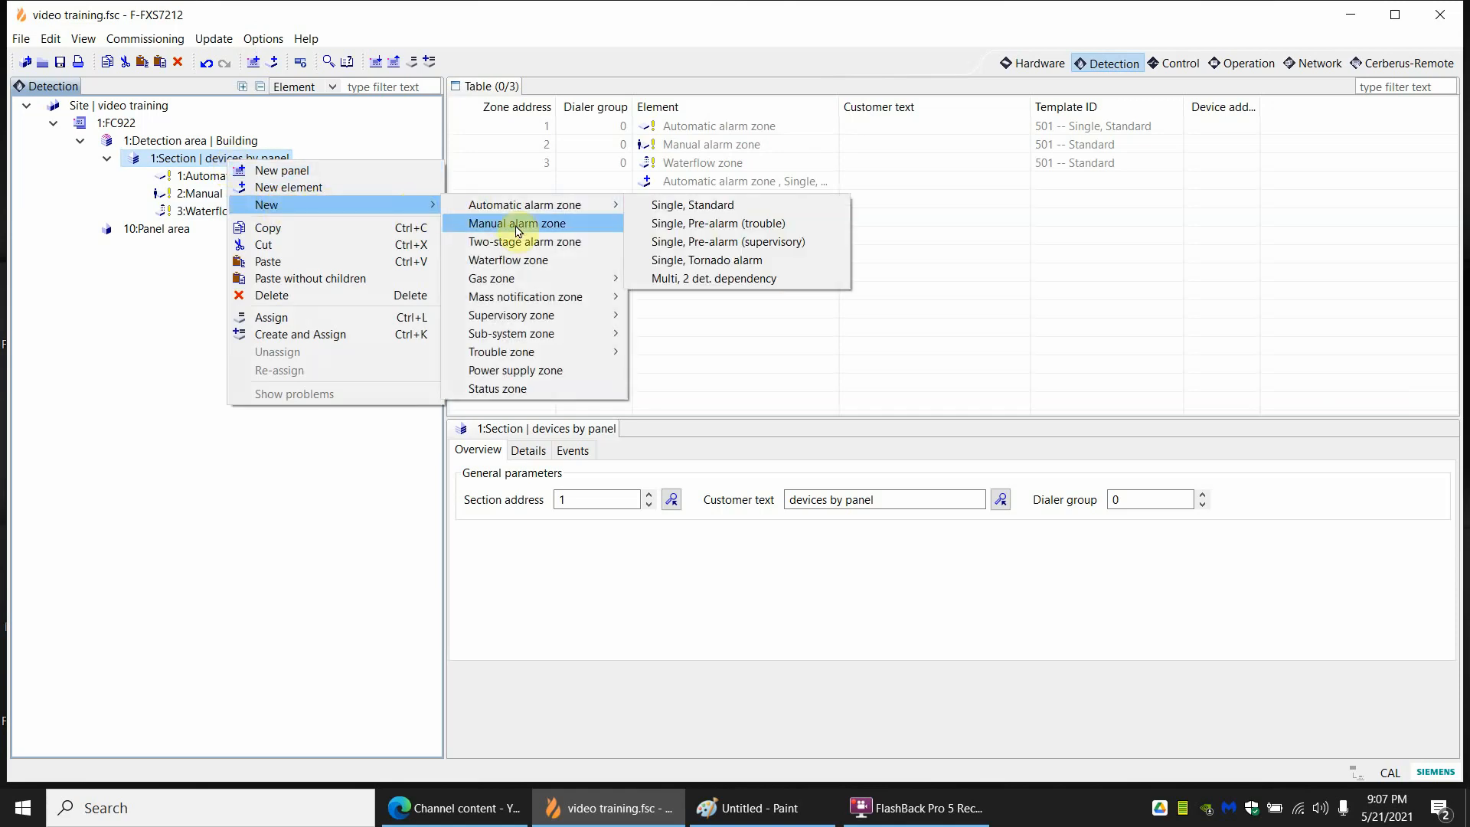
pyautogui.moveTo(534, 318)
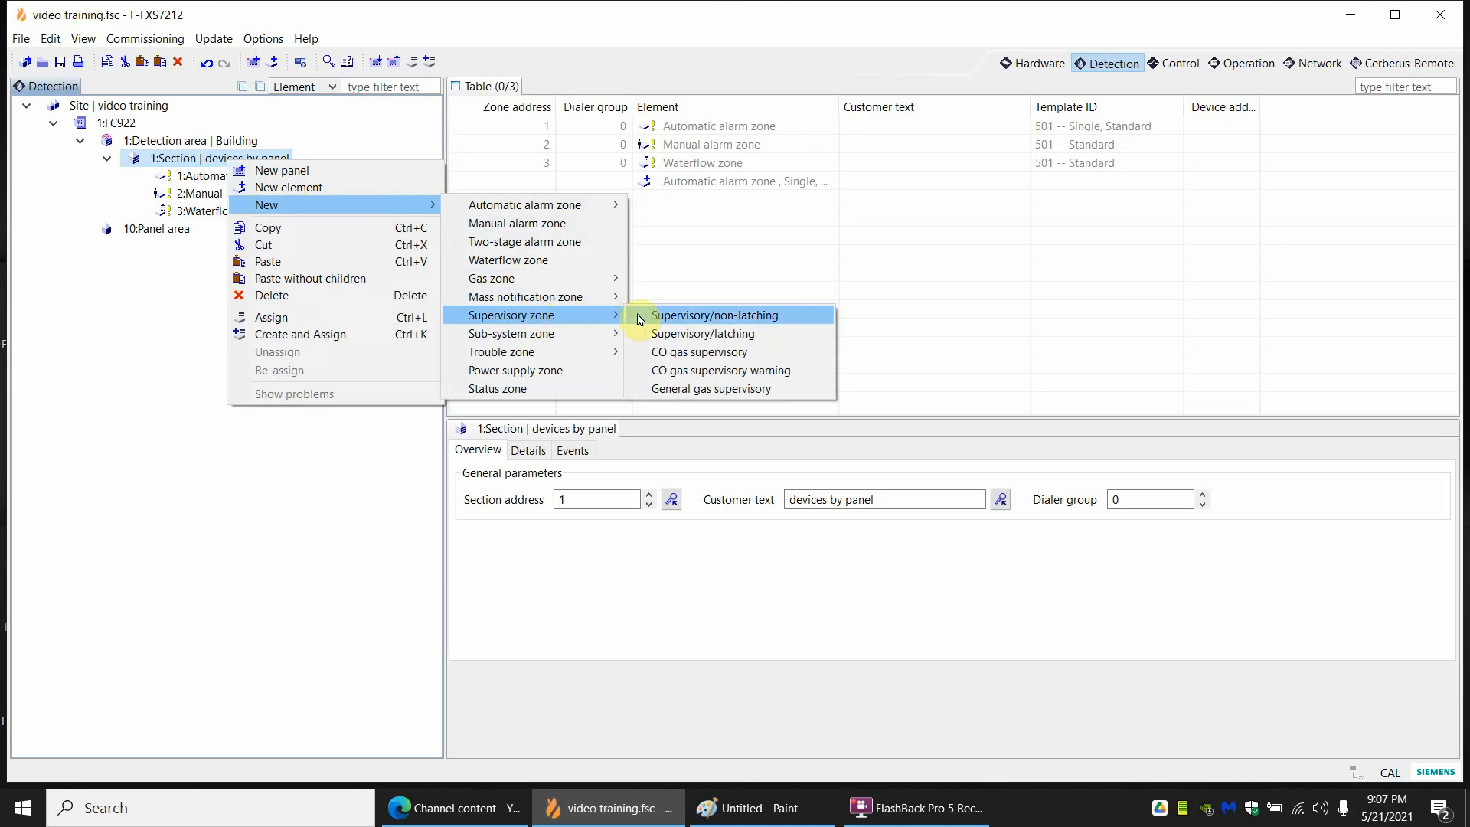
pyautogui.click(685, 320)
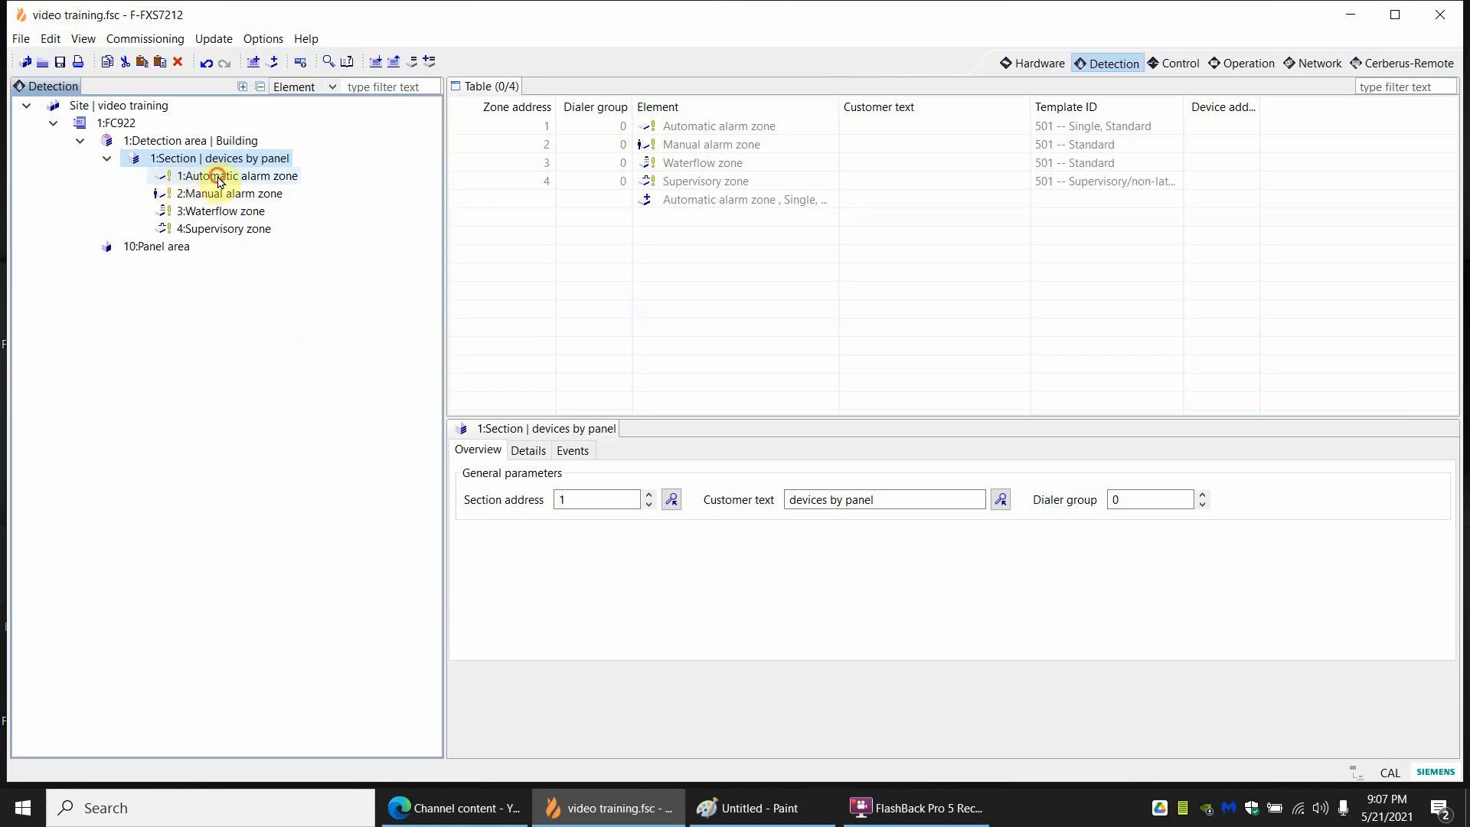
# Assign the OP921's fire sensor "Smoke over panel" to the automatic alarm zone, with the customer text inherited.
pyautogui.click(211, 177)
pyautogui.click(211, 193)
pyautogui.click(219, 211)
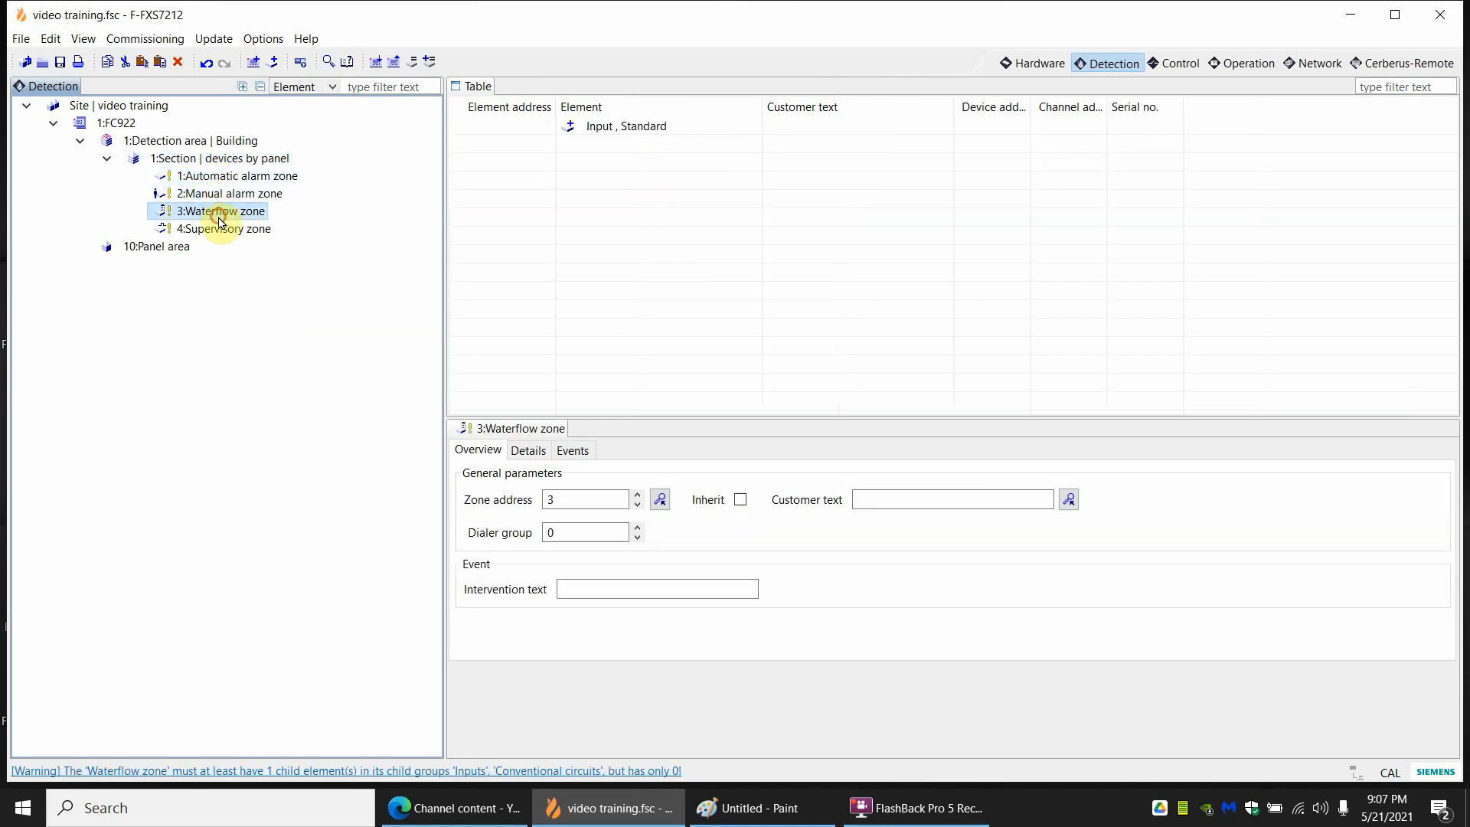
pyautogui.click(228, 176)
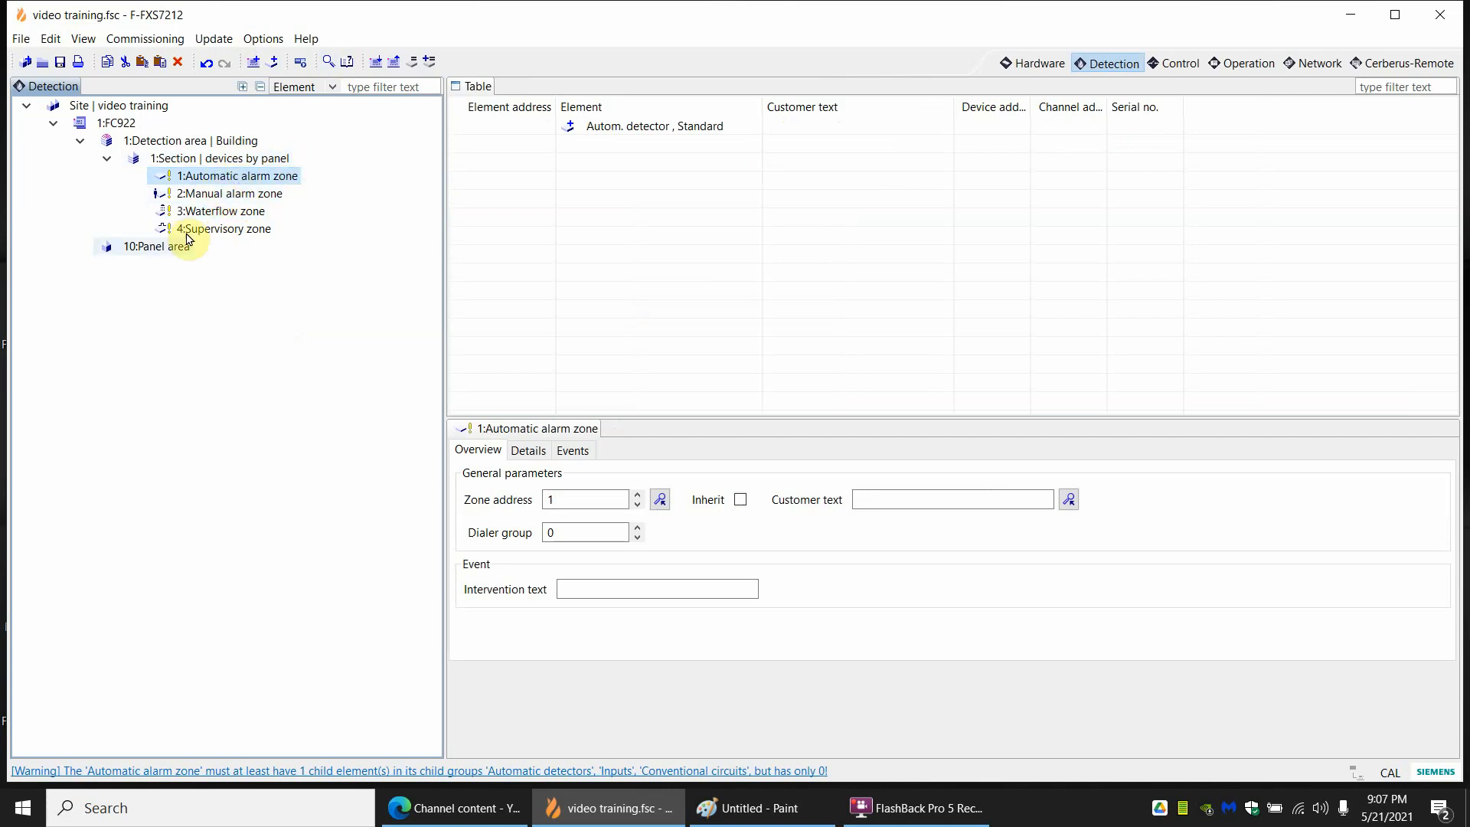
pyautogui.rightClick(227, 181)
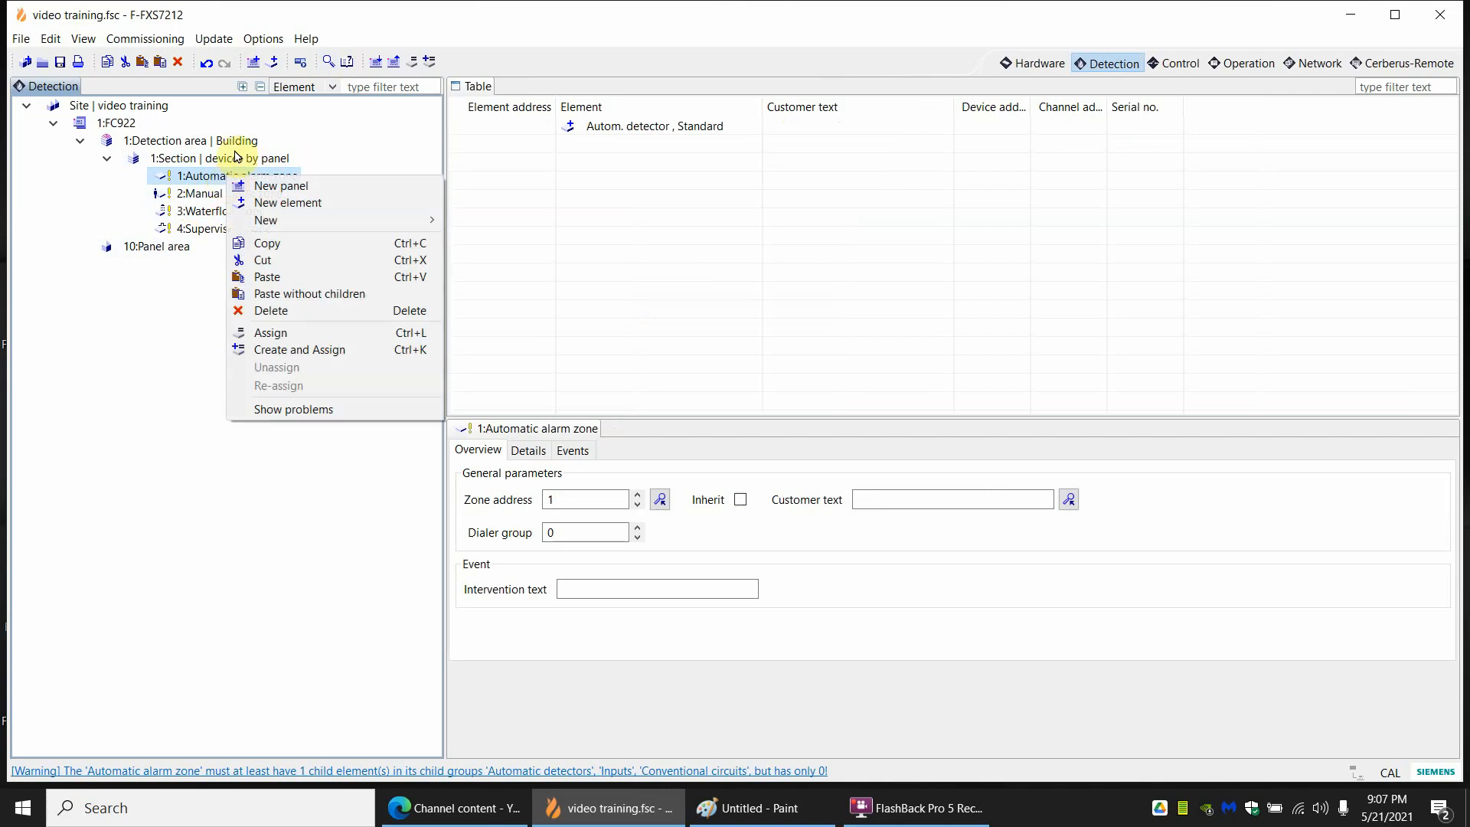
pyautogui.click(272, 333)
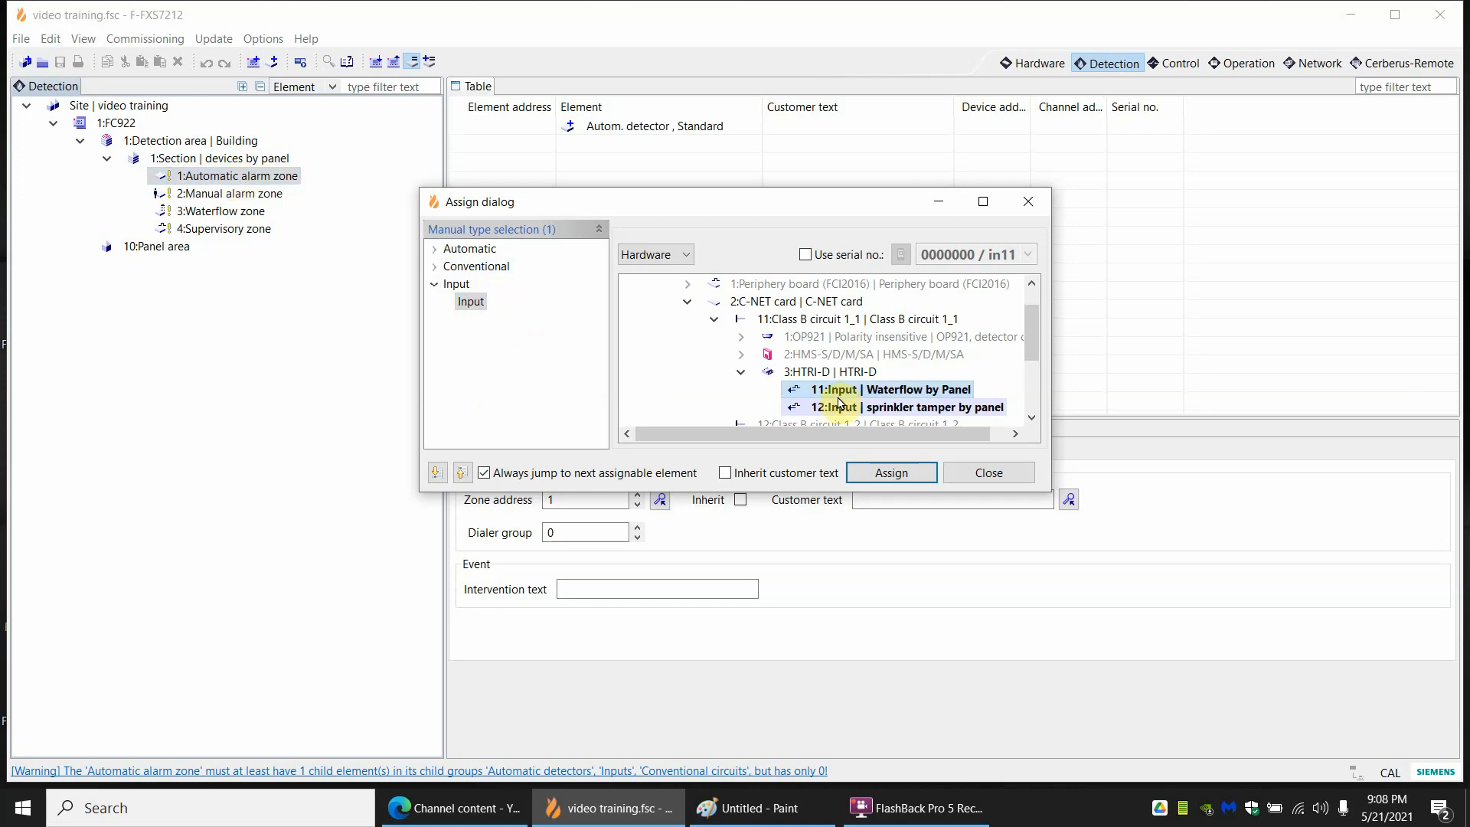
pyautogui.click(455, 250)
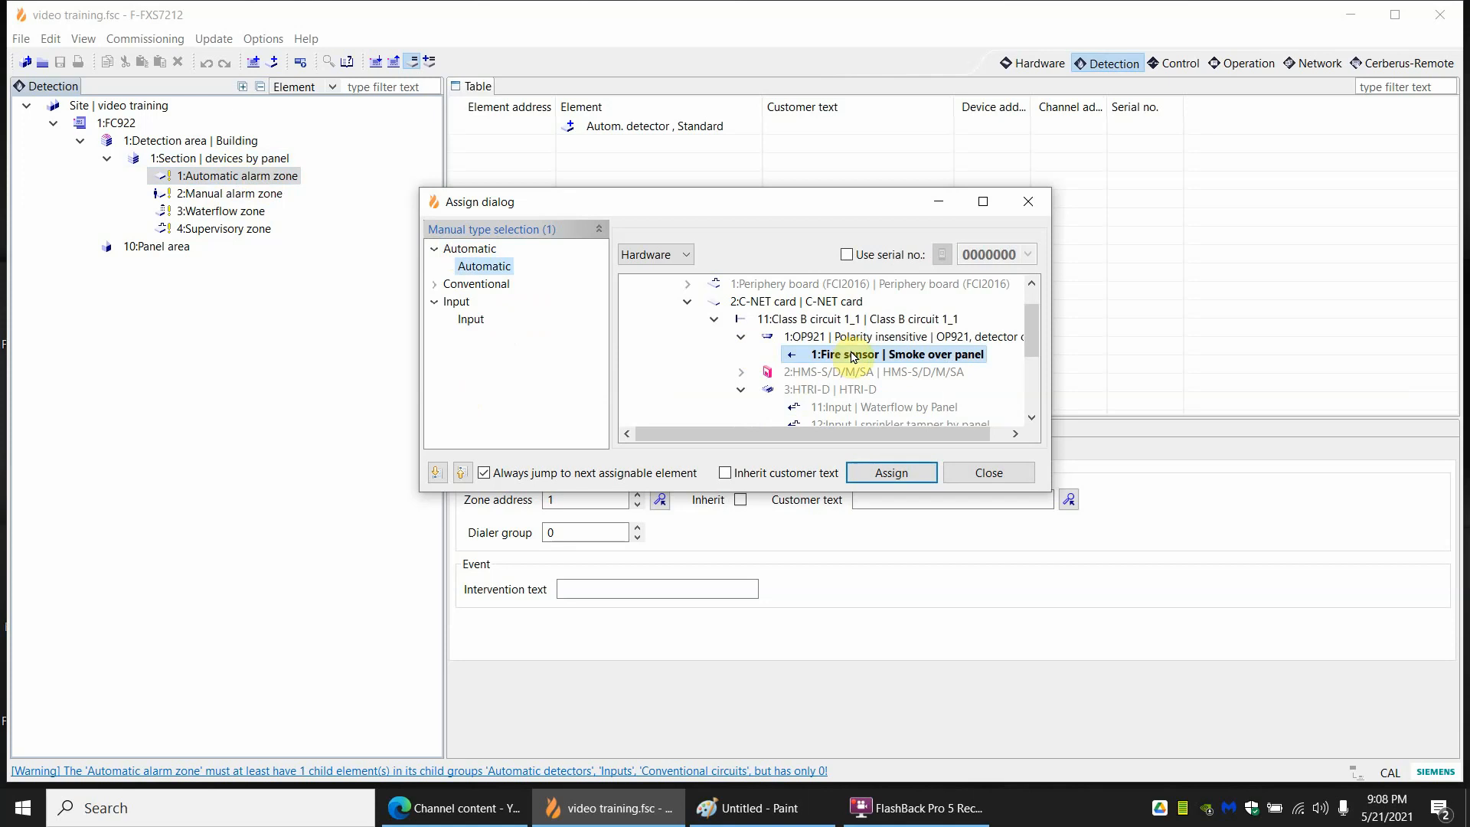
pyautogui.click(725, 473)
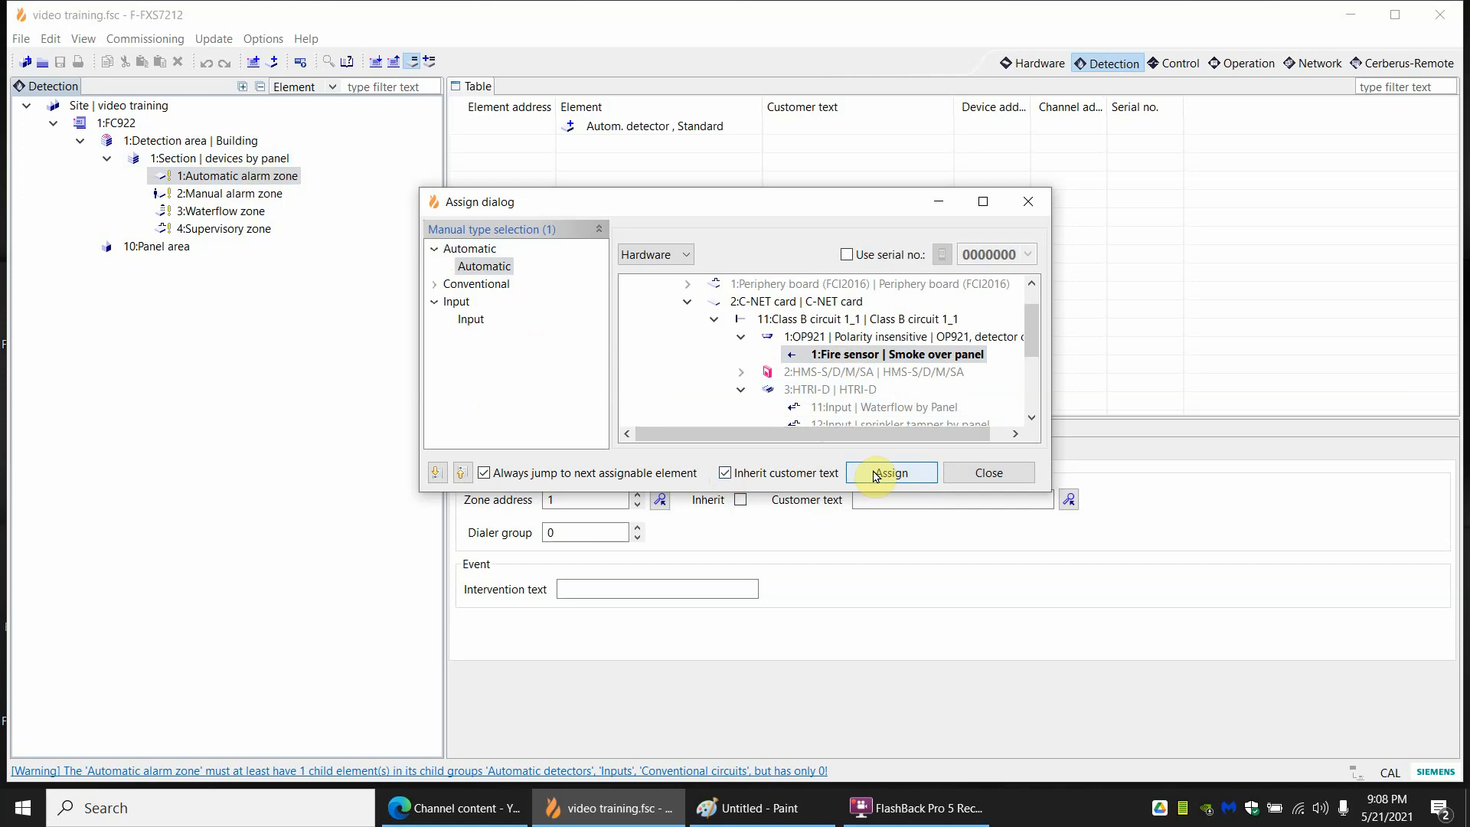
pyautogui.click(877, 478)
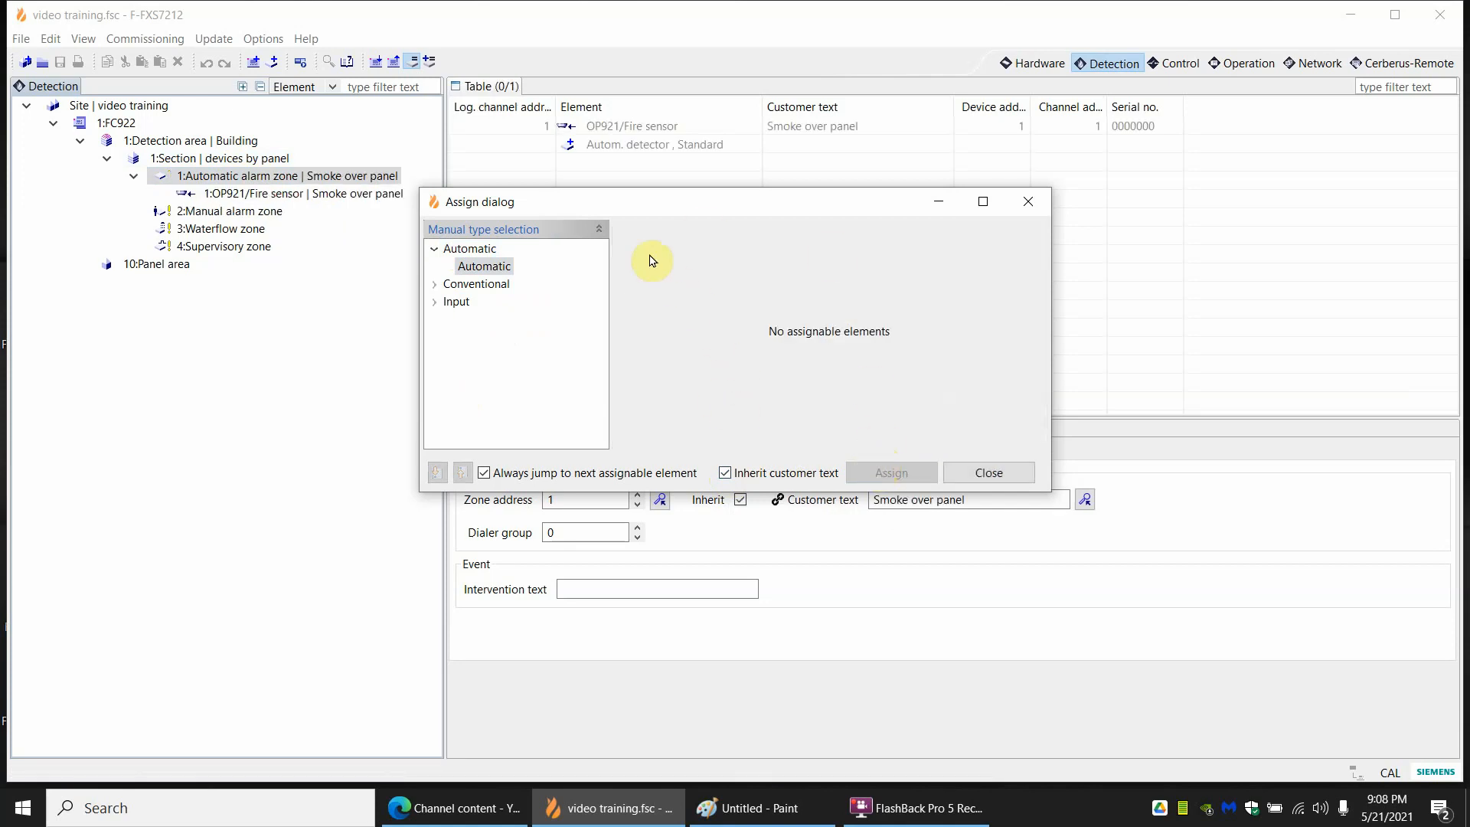
pyautogui.click(987, 472)
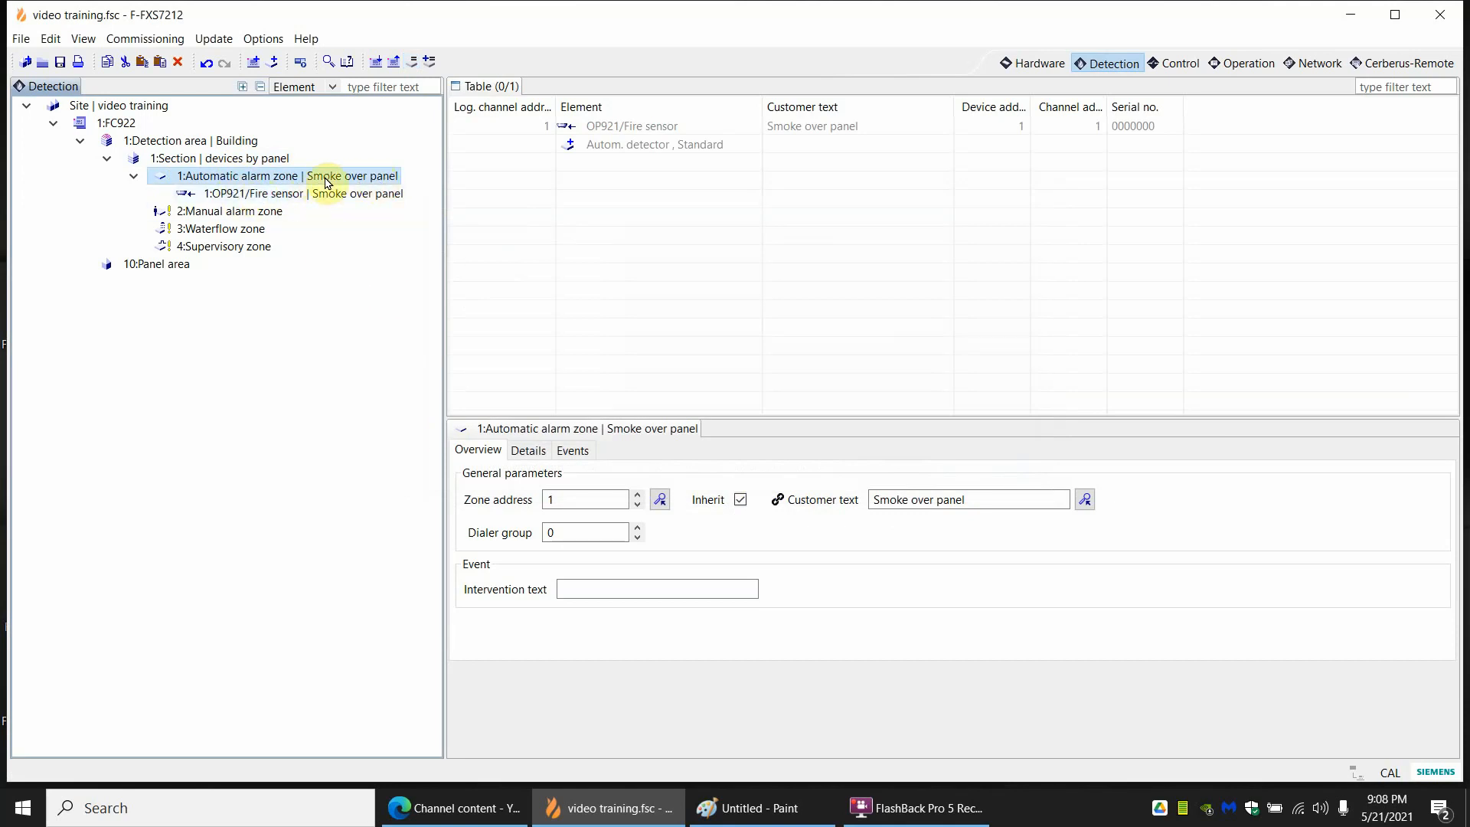
# Follow the cross-reference links from the OP921 fire sensor in the automatic alarm zone to its hardware channel and back to detection.
pyautogui.click(245, 195)
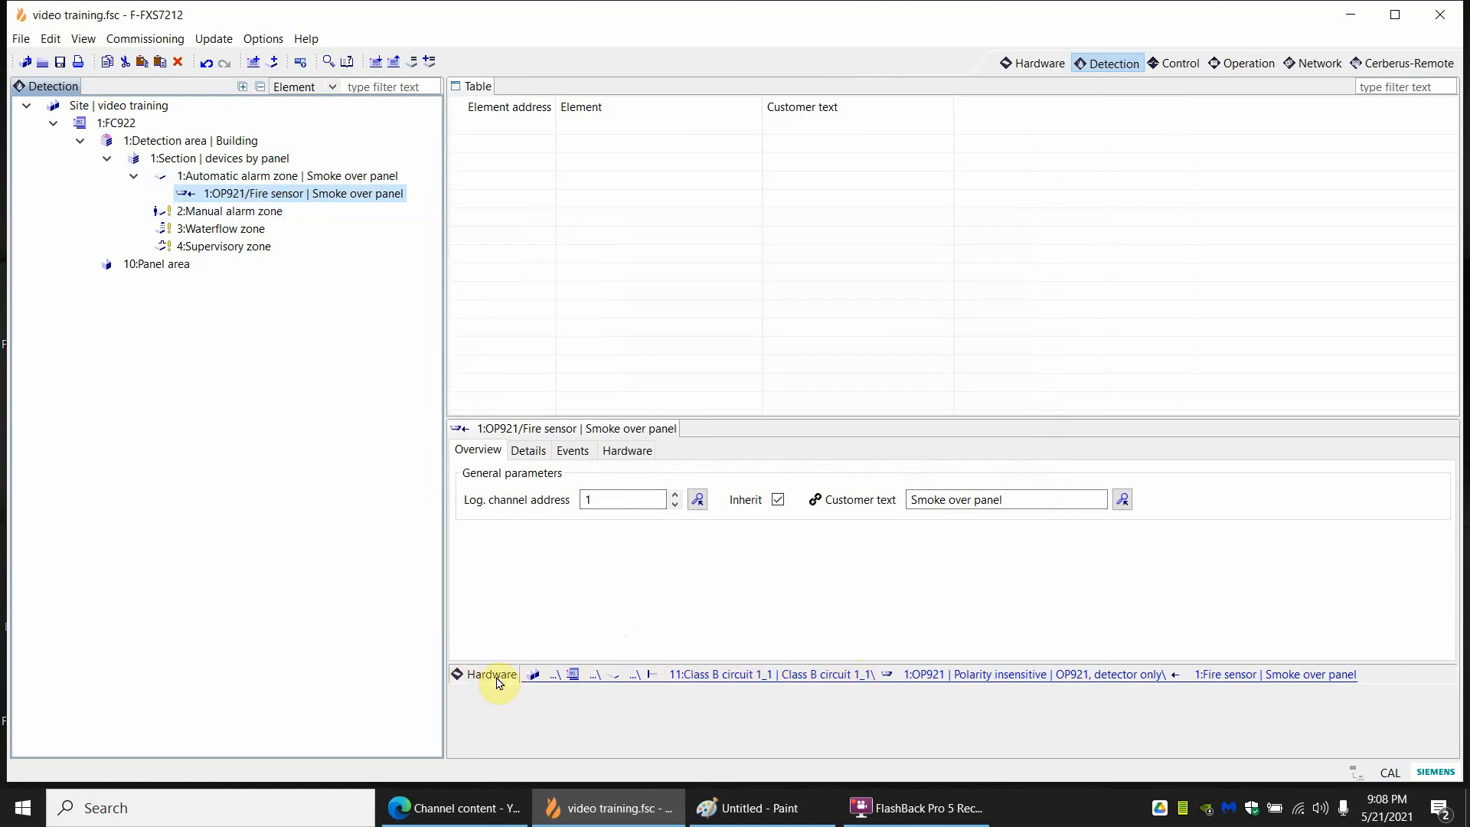
pyautogui.click(734, 677)
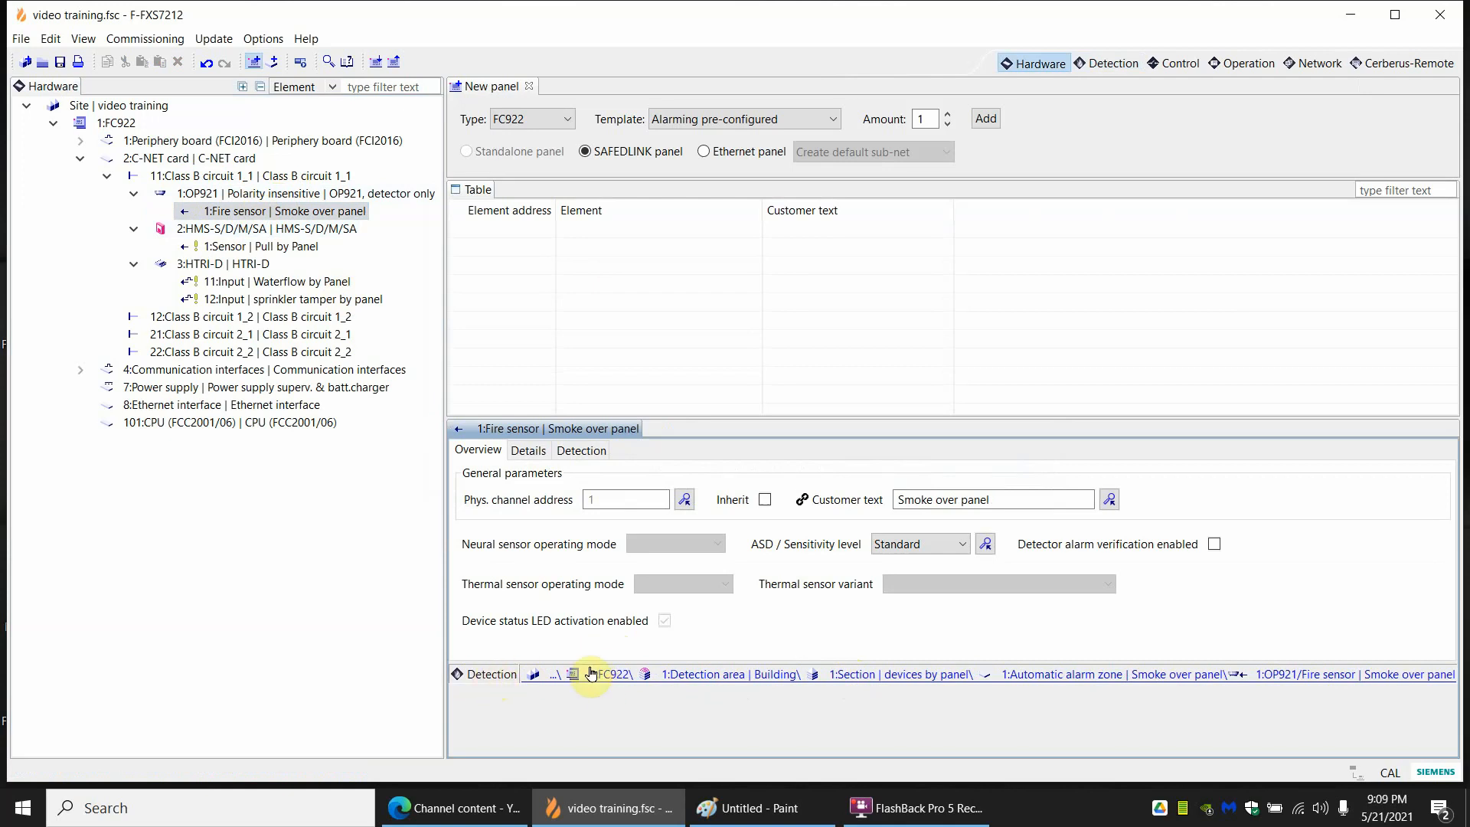
pyautogui.click(617, 677)
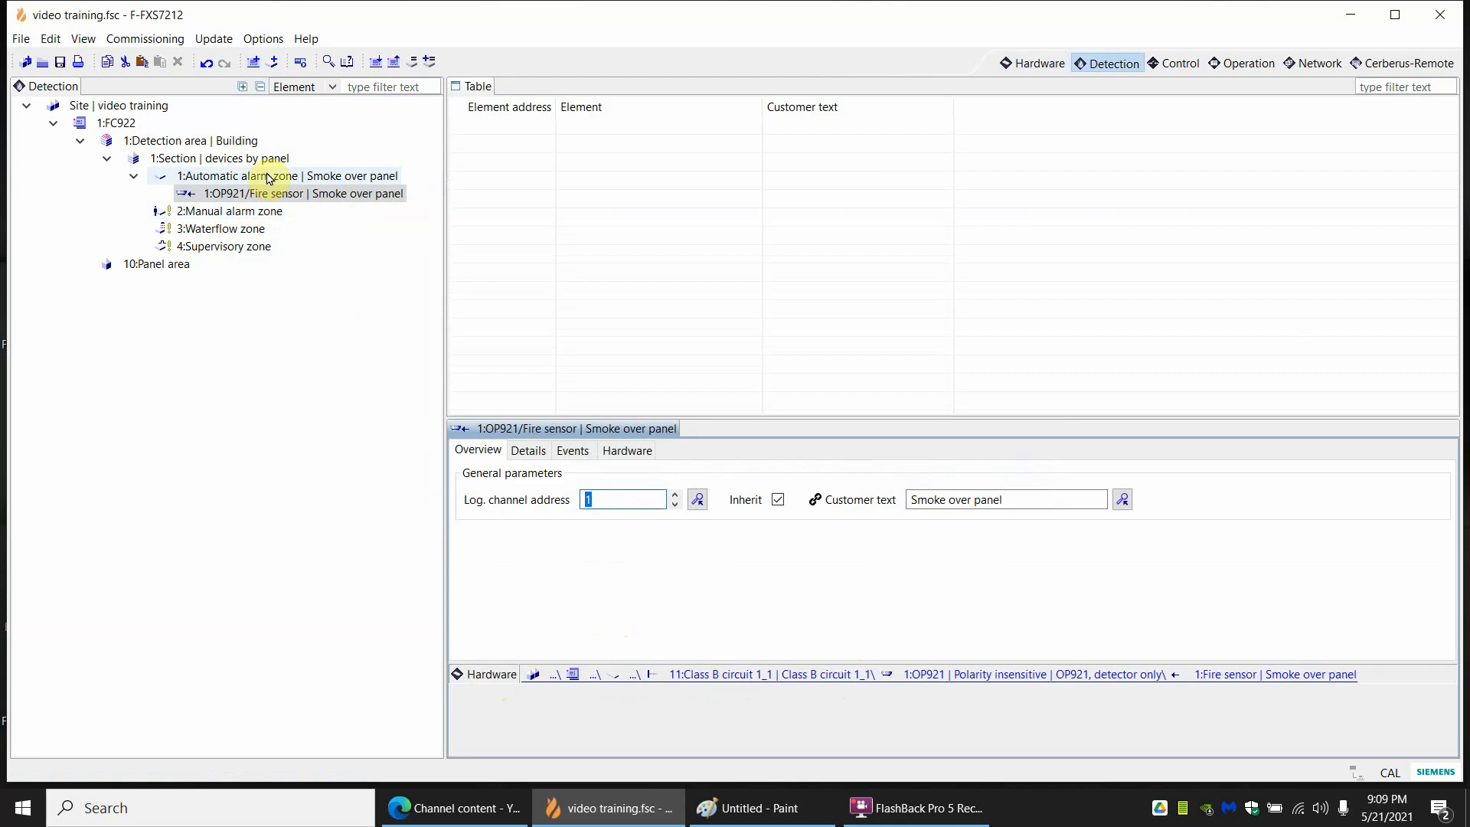
# Assign the HMS-S/D/M/SA sensor "Pull by Panel" to the manual alarm zone, with the customer text inherited.
pyautogui.click(241, 216)
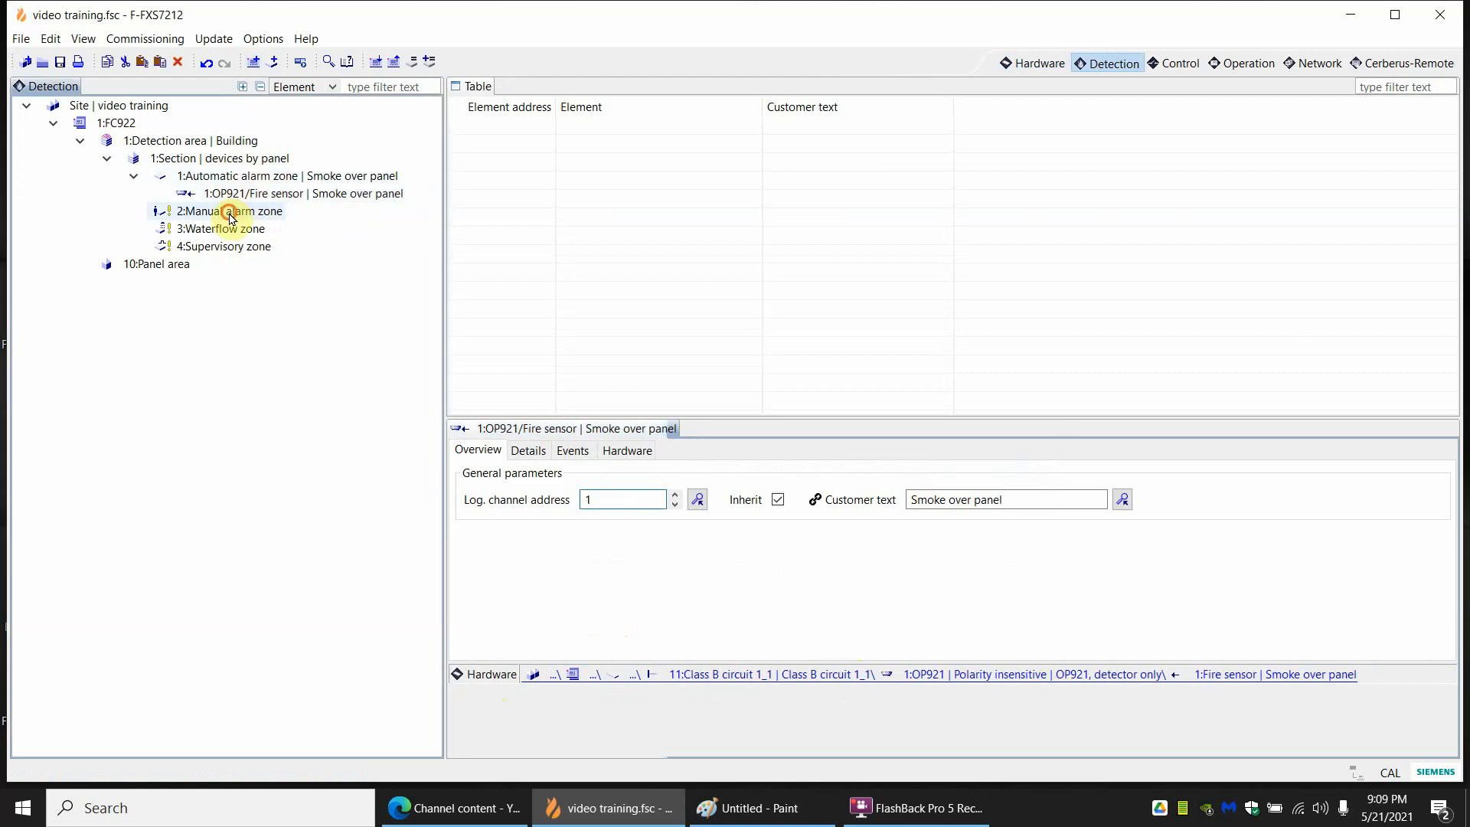
pyautogui.rightClick(280, 216)
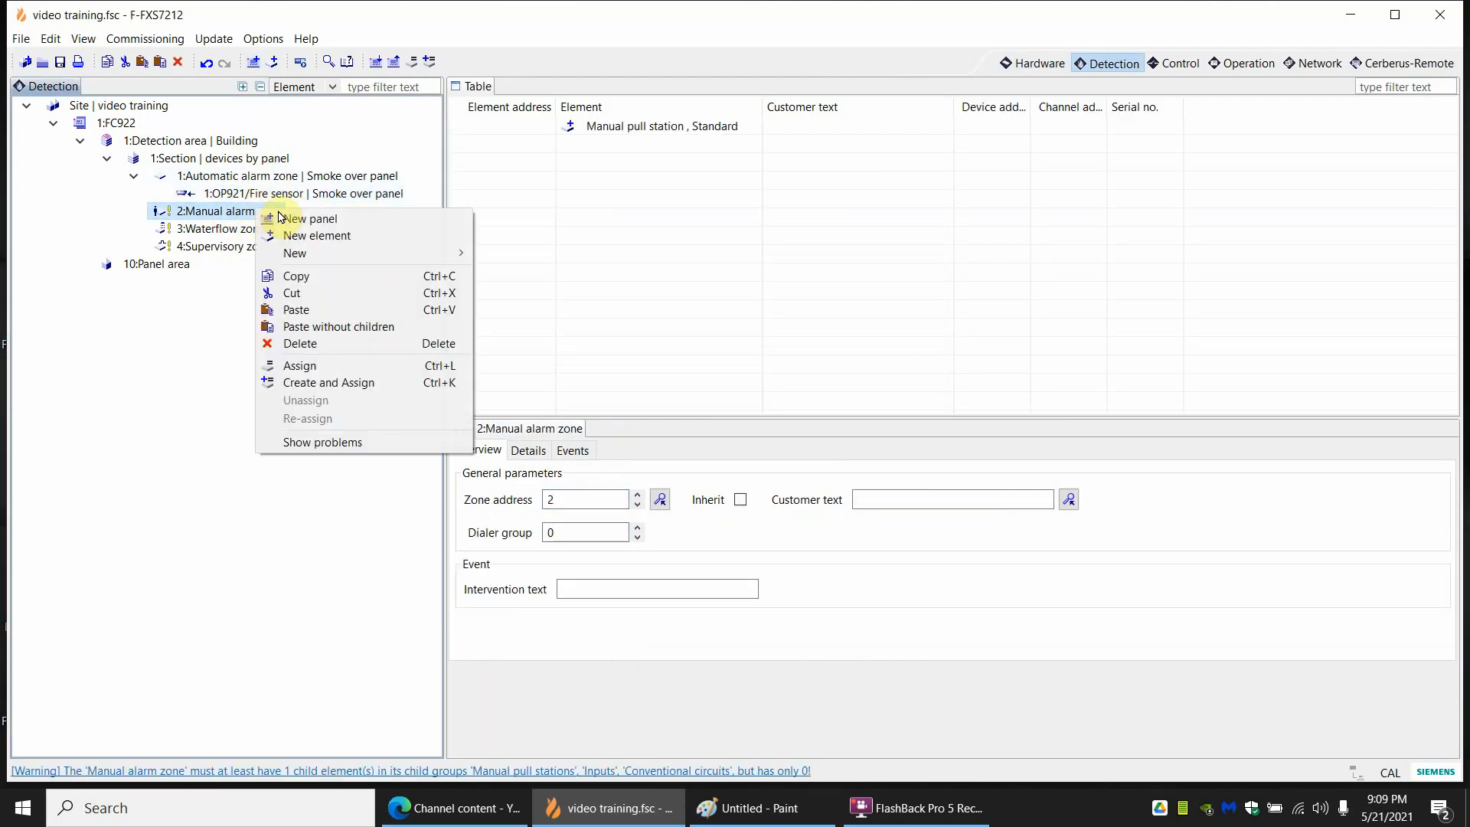
pyautogui.click(307, 365)
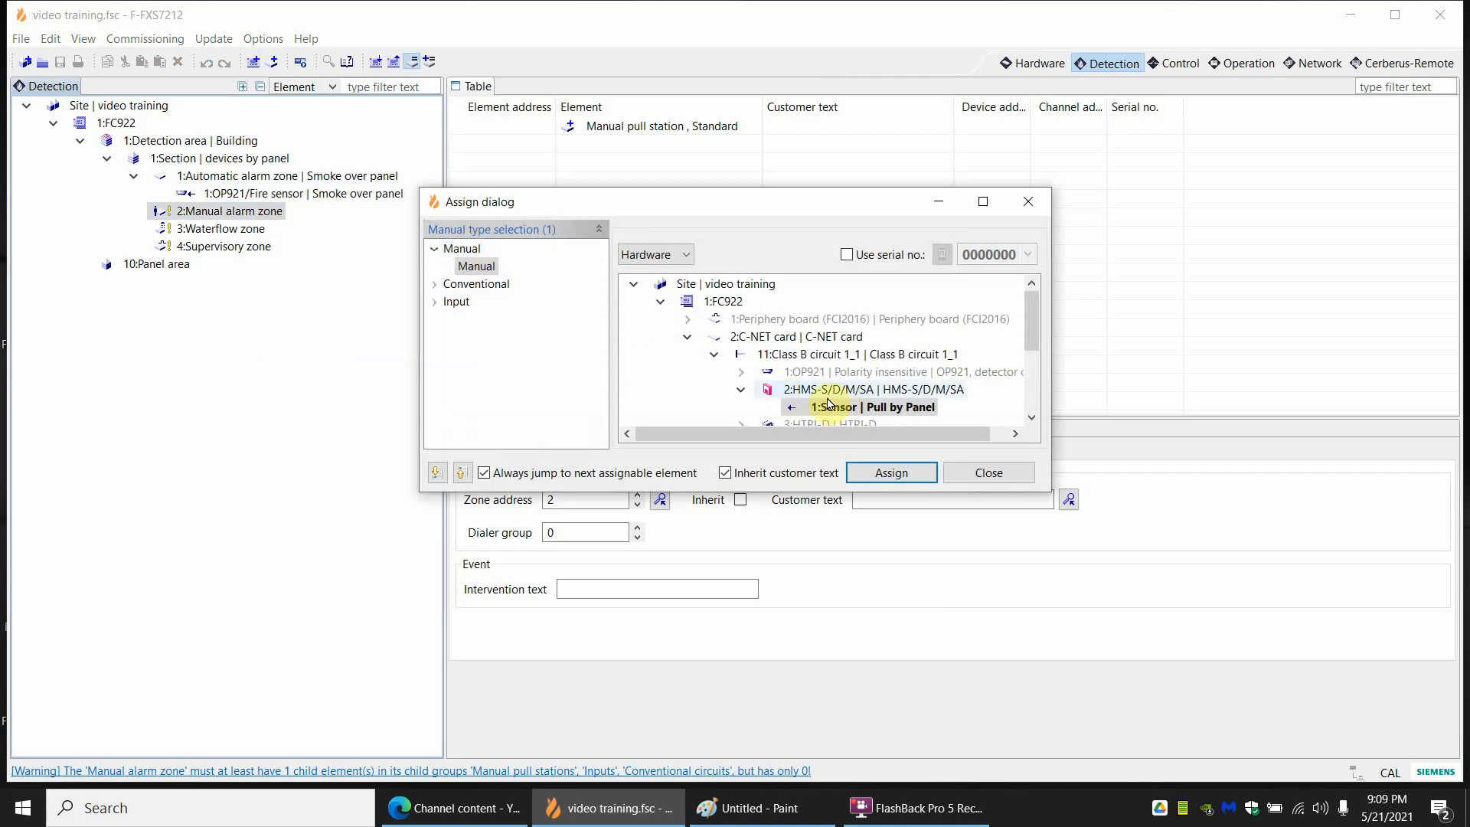
pyautogui.click(885, 473)
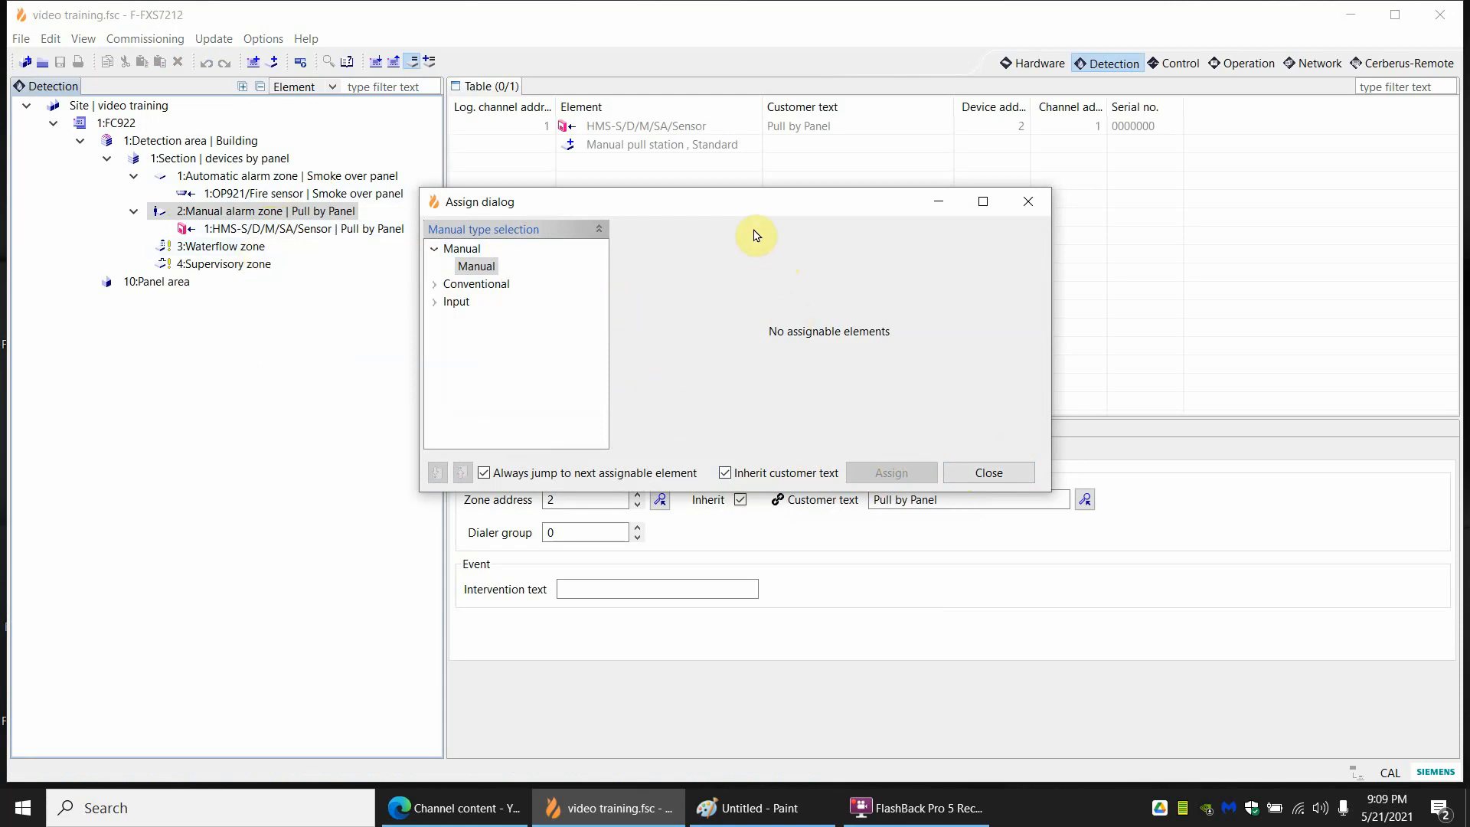
# Assign the HTRI-D input 11 "Waterflow by Panel" to the waterflow zone, with the customer text inherited.
pyautogui.moveTo(757, 202); pyautogui.dragTo(800, 188)
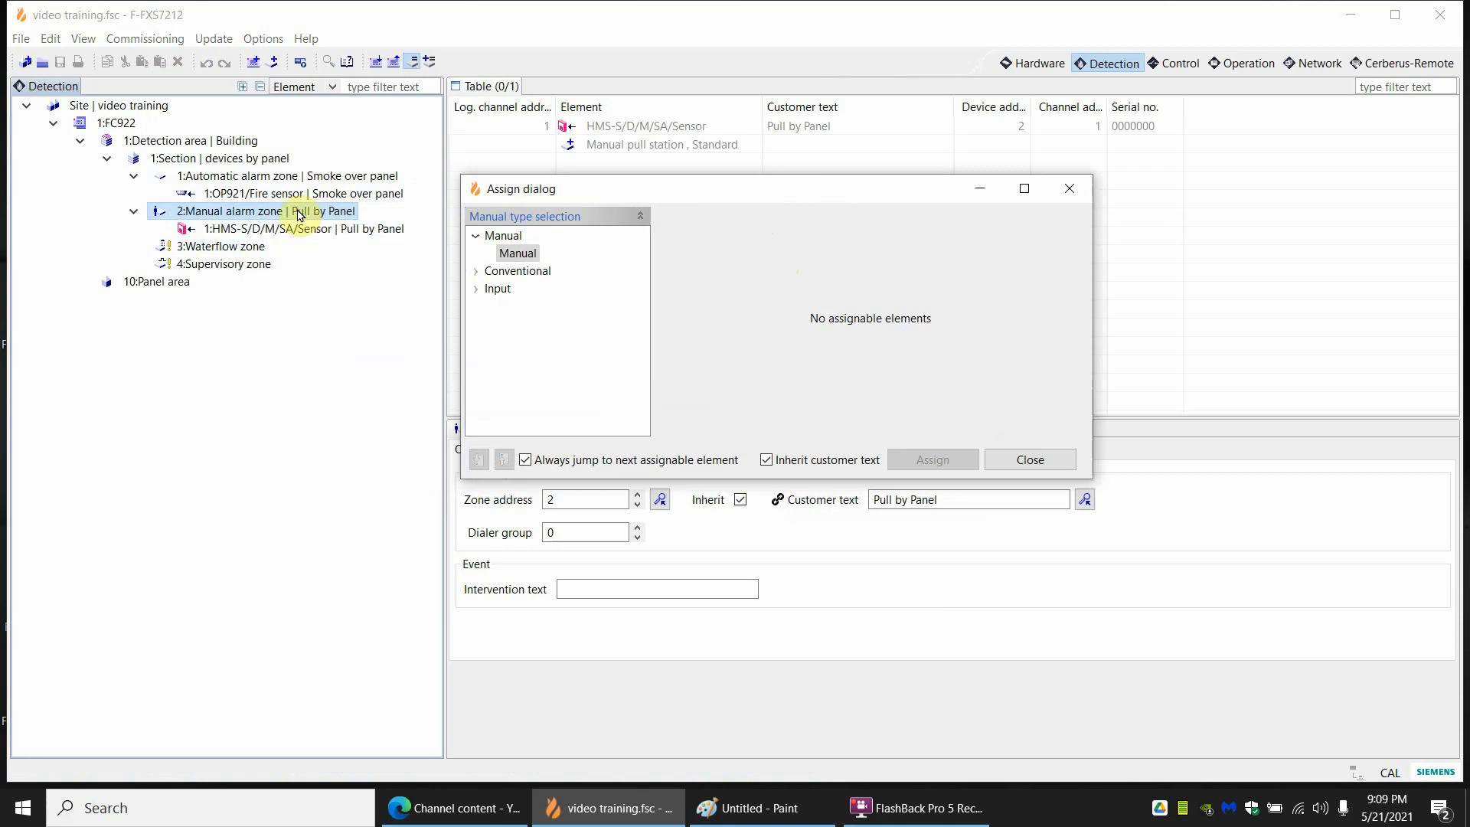
pyautogui.click(230, 245)
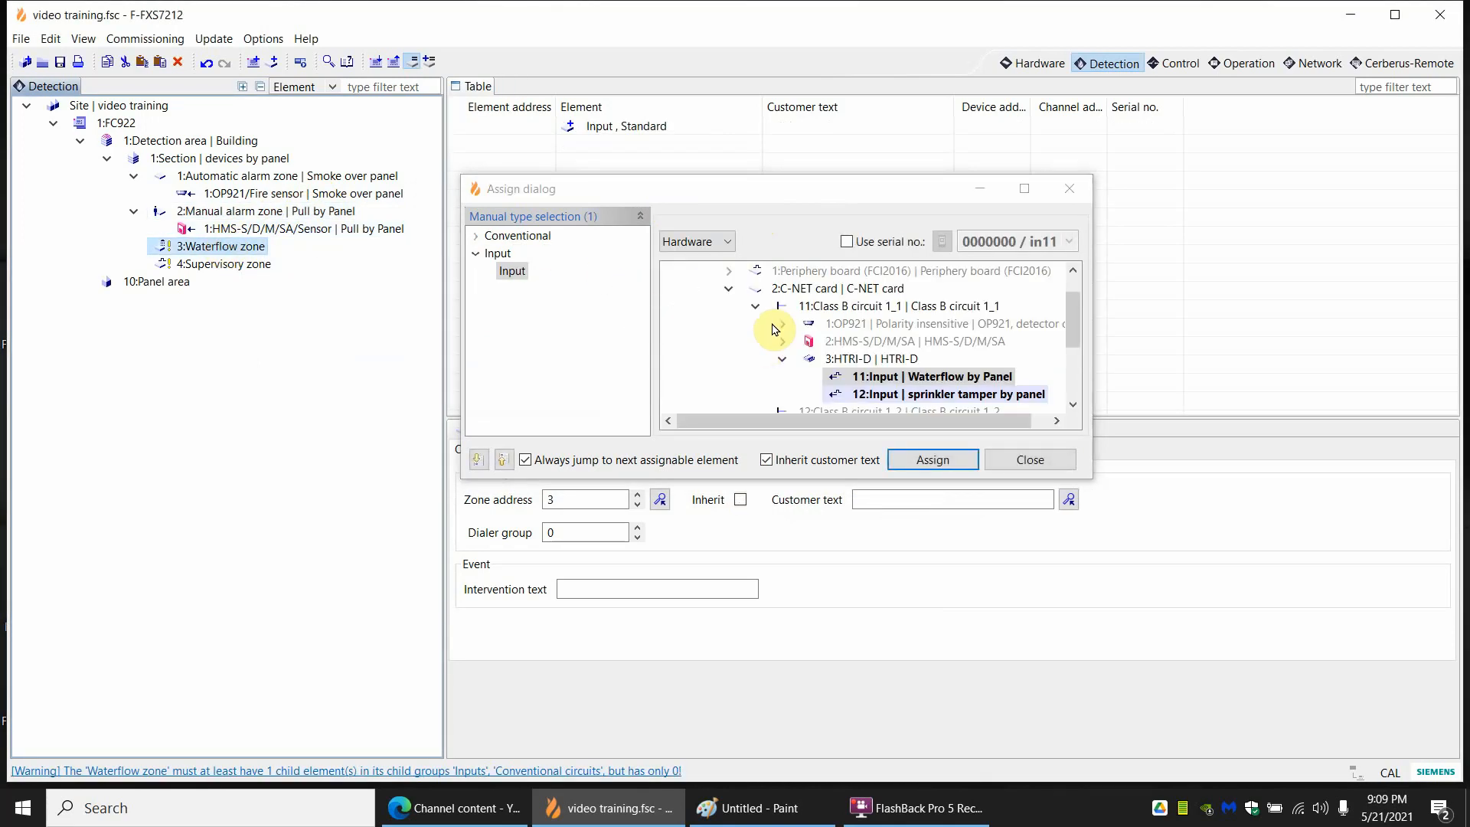
pyautogui.click(928, 376)
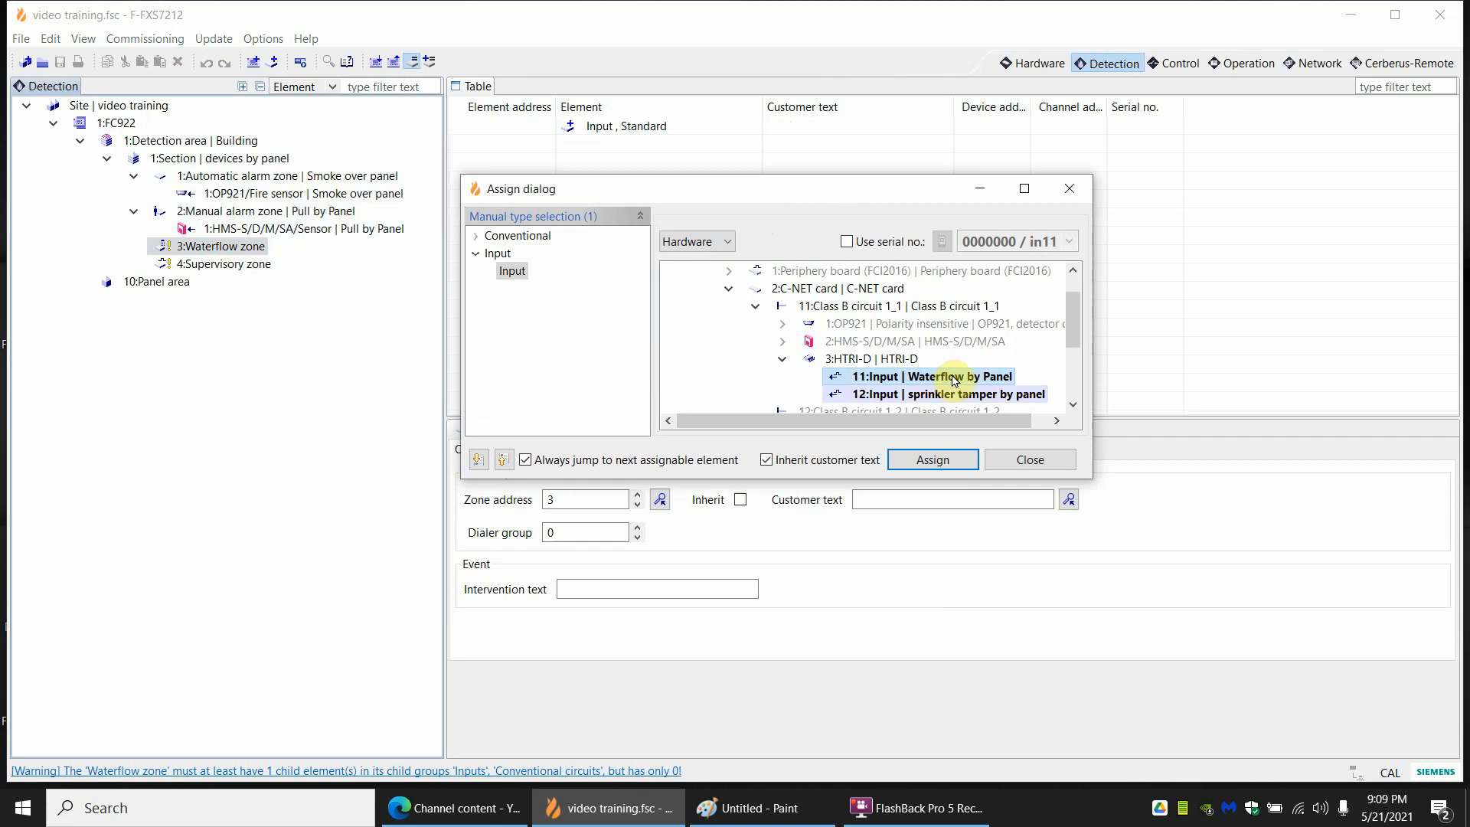
pyautogui.click(936, 453)
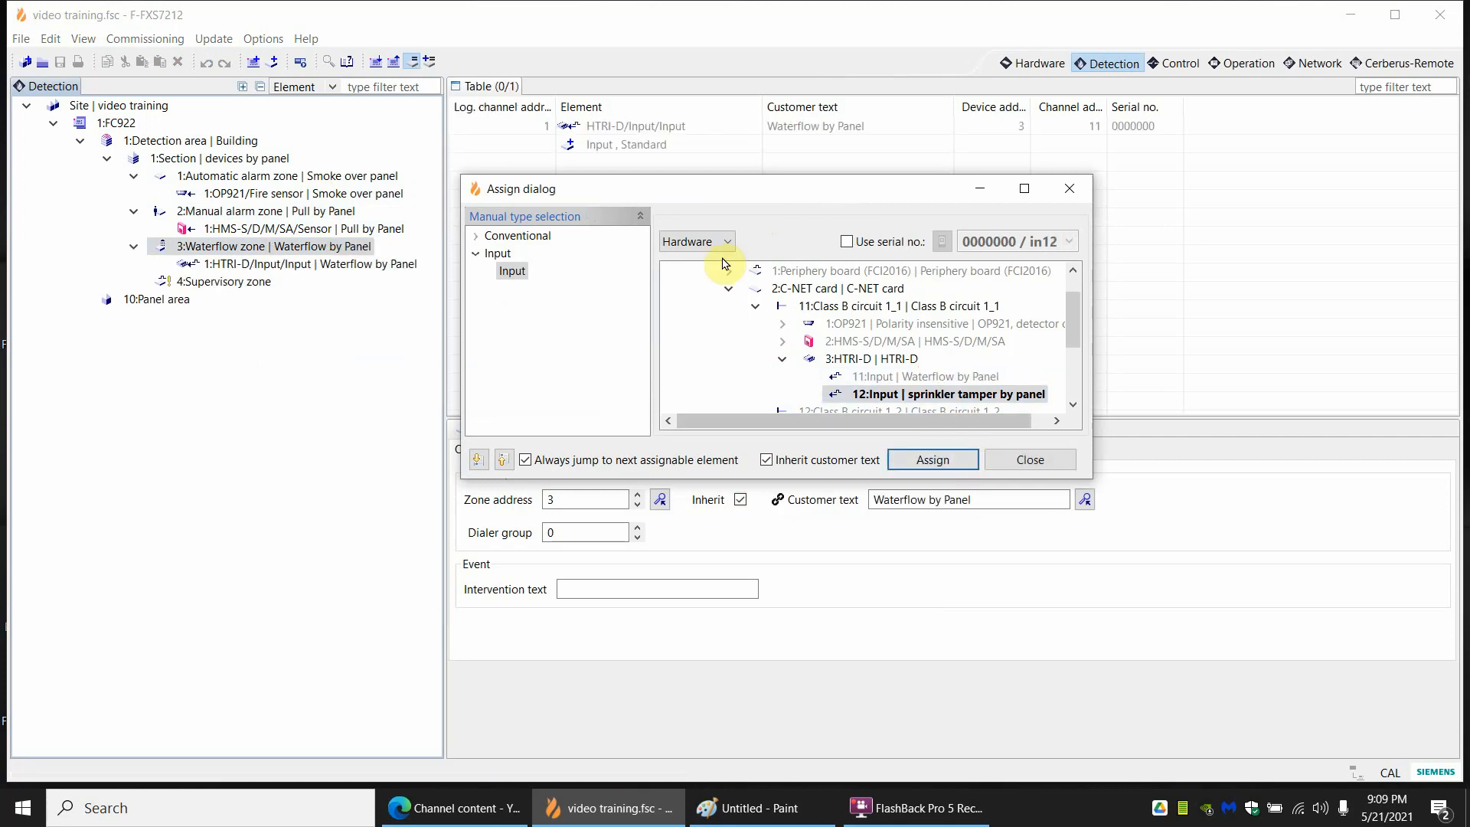
# Assign the HTRI-D input 12 "sprinkler tamper by panel" to the supervisory zone, inheriting the customer text, and close the assignment dialog.
pyautogui.click(233, 283)
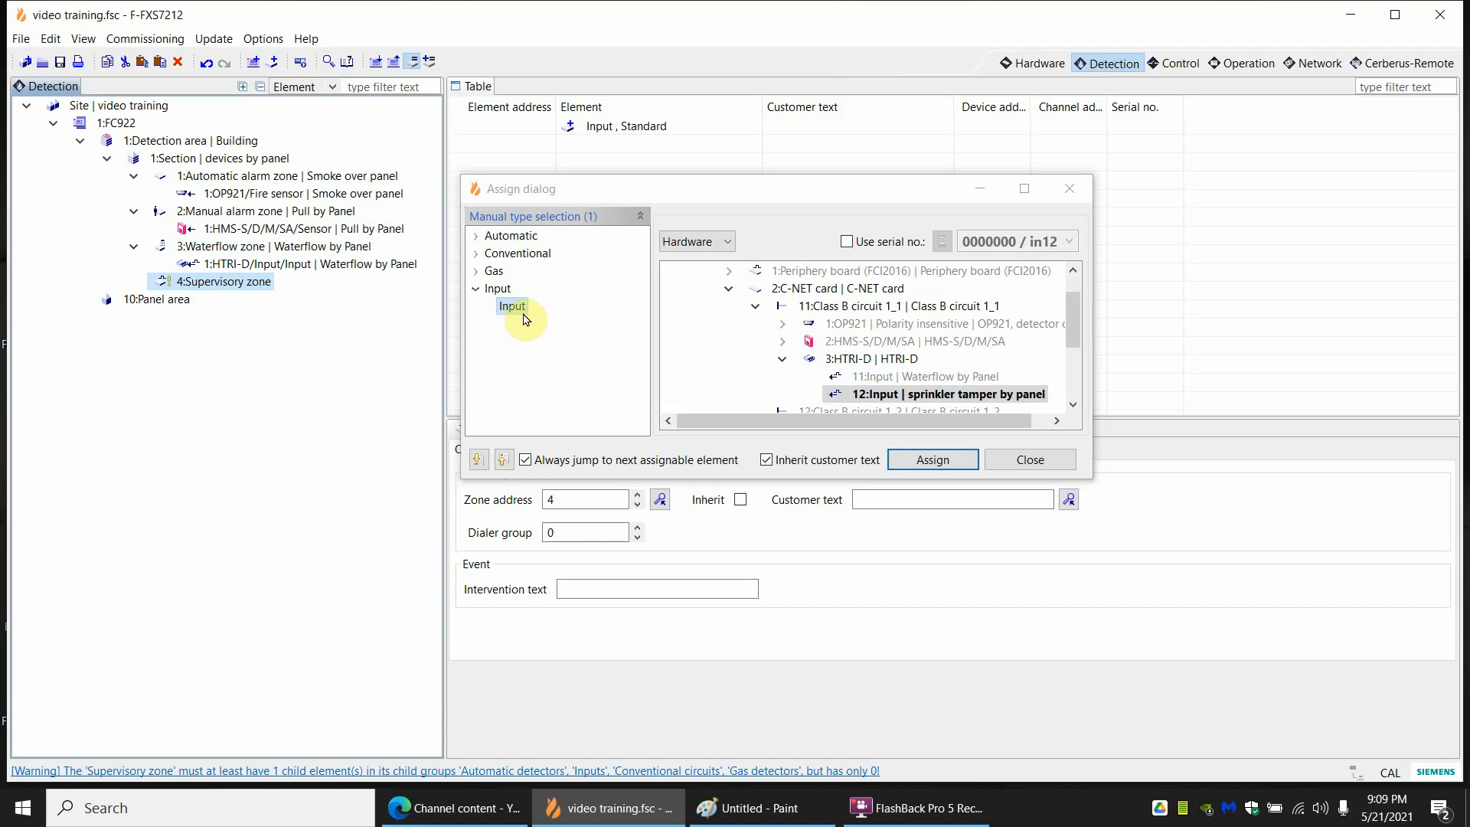
pyautogui.click(946, 460)
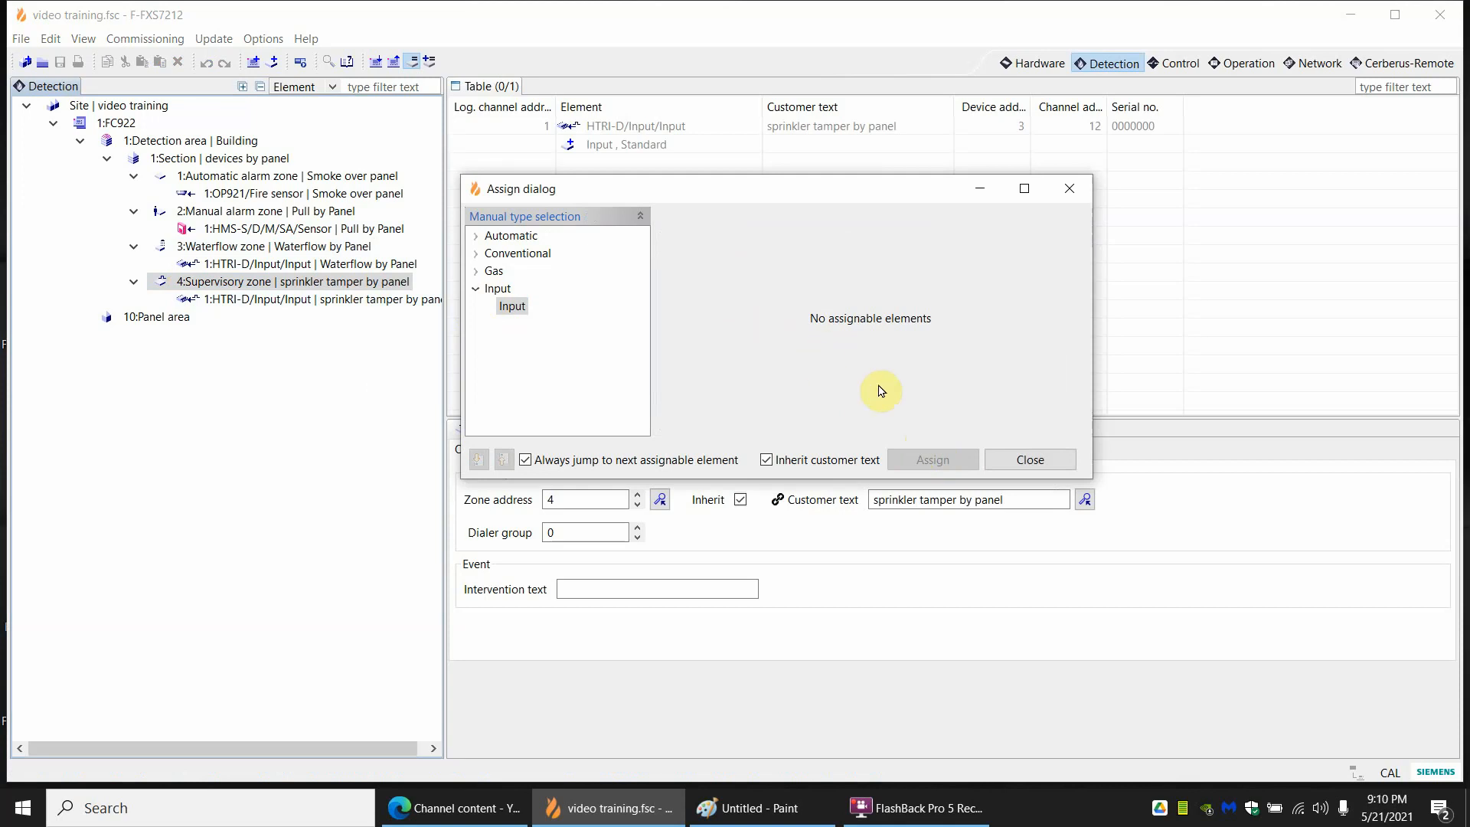
pyautogui.click(1028, 461)
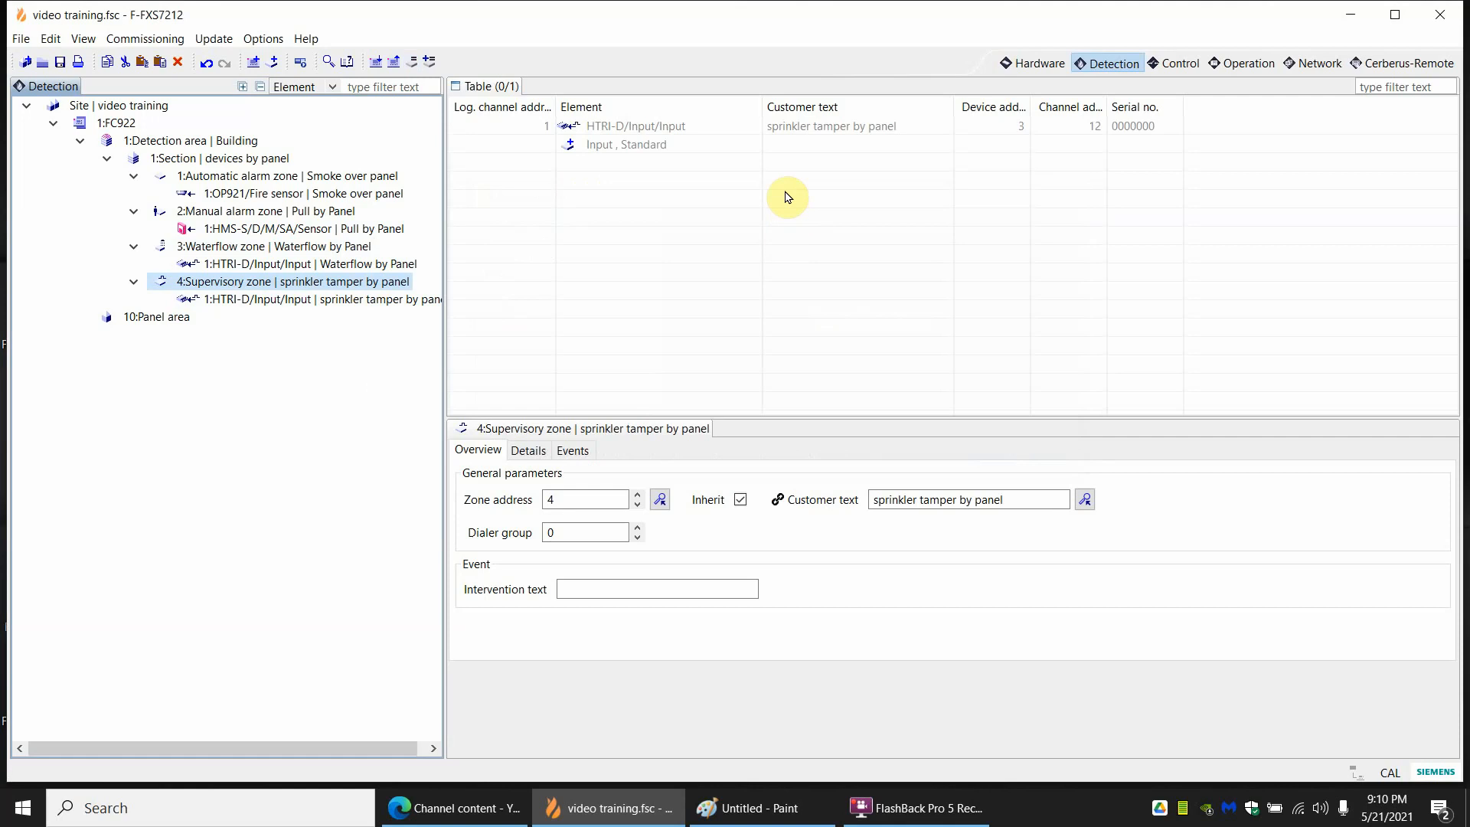
pyautogui.click(1113, 68)
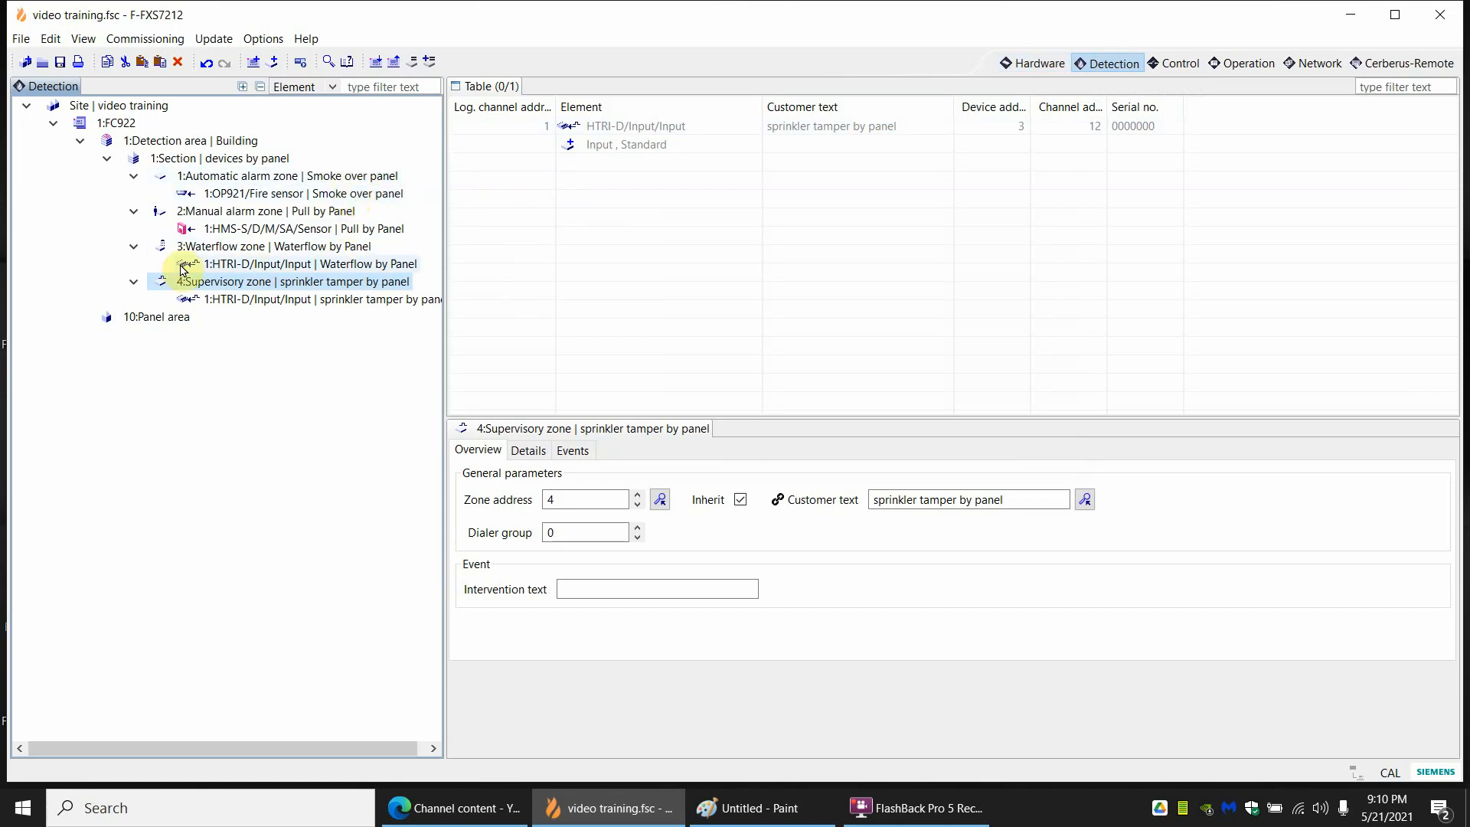
# Delete the automatic alarm, manual alarm, waterflow and supervisory zones from the "devices by panel" section.
pyautogui.click(134, 246)
pyautogui.click(133, 211)
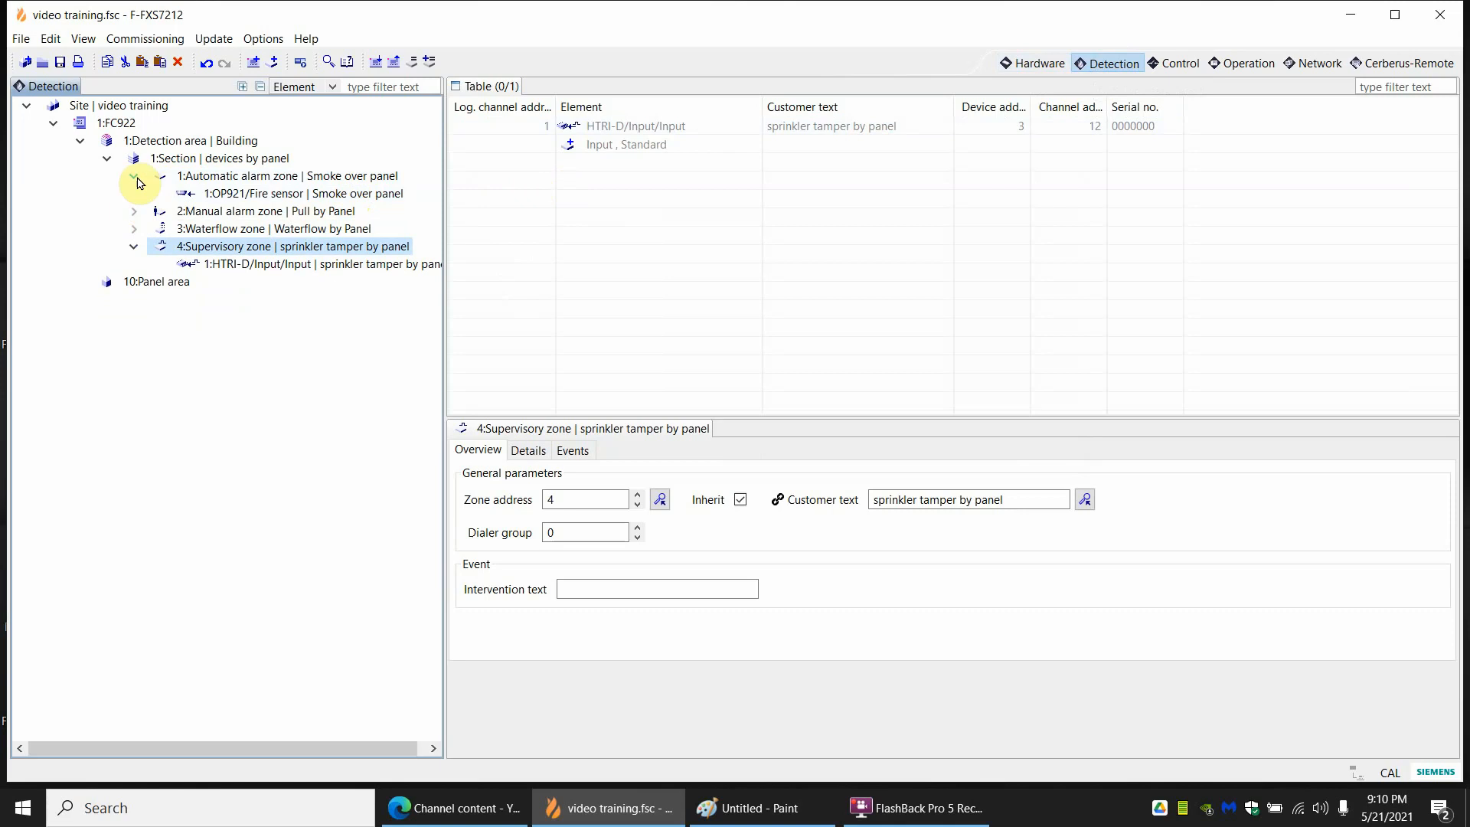
pyautogui.click(133, 175)
pyautogui.click(234, 177)
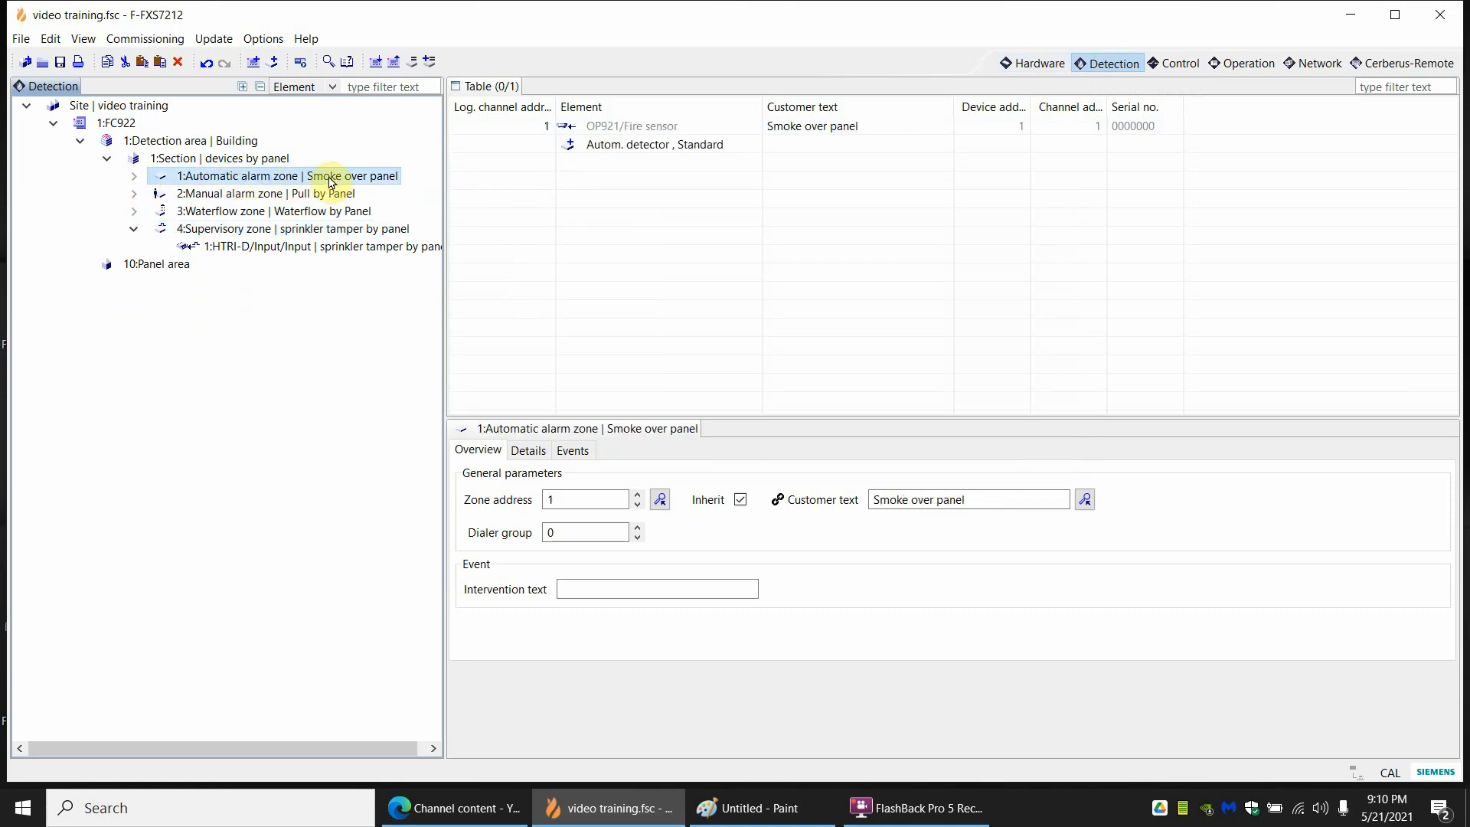
pyautogui.keyDown('shift'); pyautogui.click(305, 228); pyautogui.keyUp('shift')
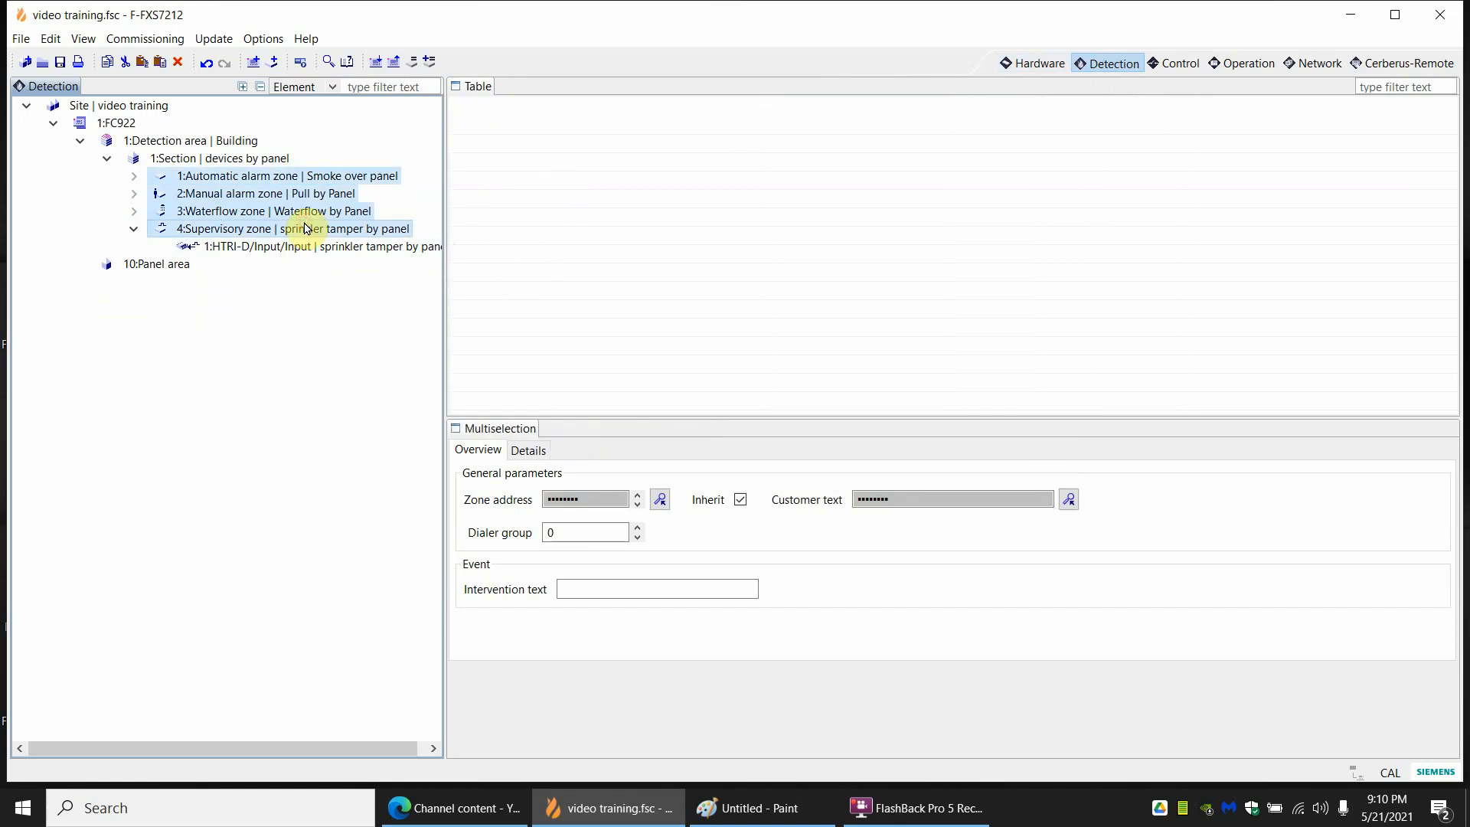
pyautogui.press('Delete')
pyautogui.click(738, 413)
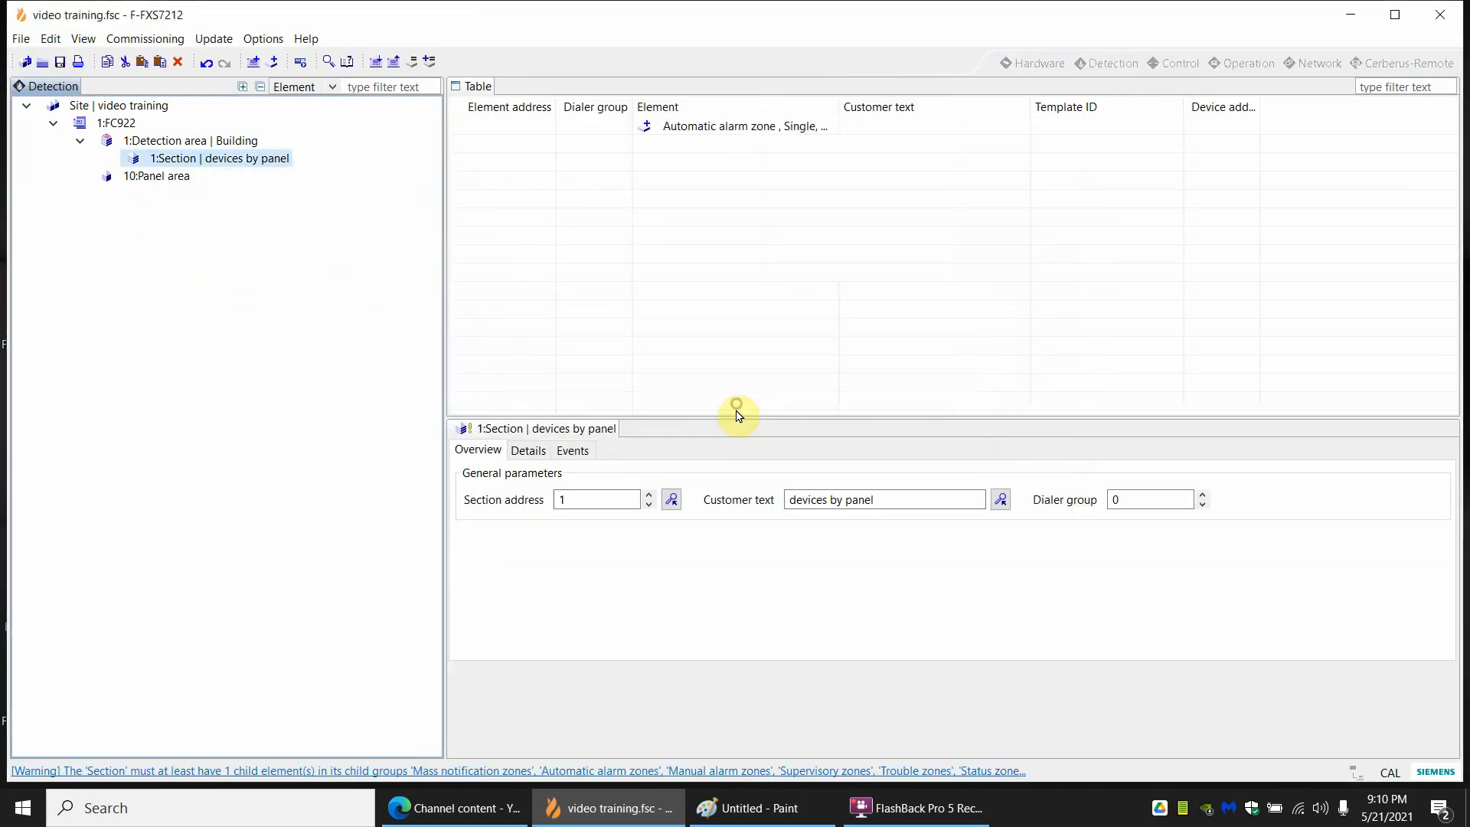
# Delete the OP921, HMS-S/D/M/SA and HTRI-D devices from Class B circuit 1_1 in the hardware tree.
pyautogui.click(1030, 64)
pyautogui.click(135, 193)
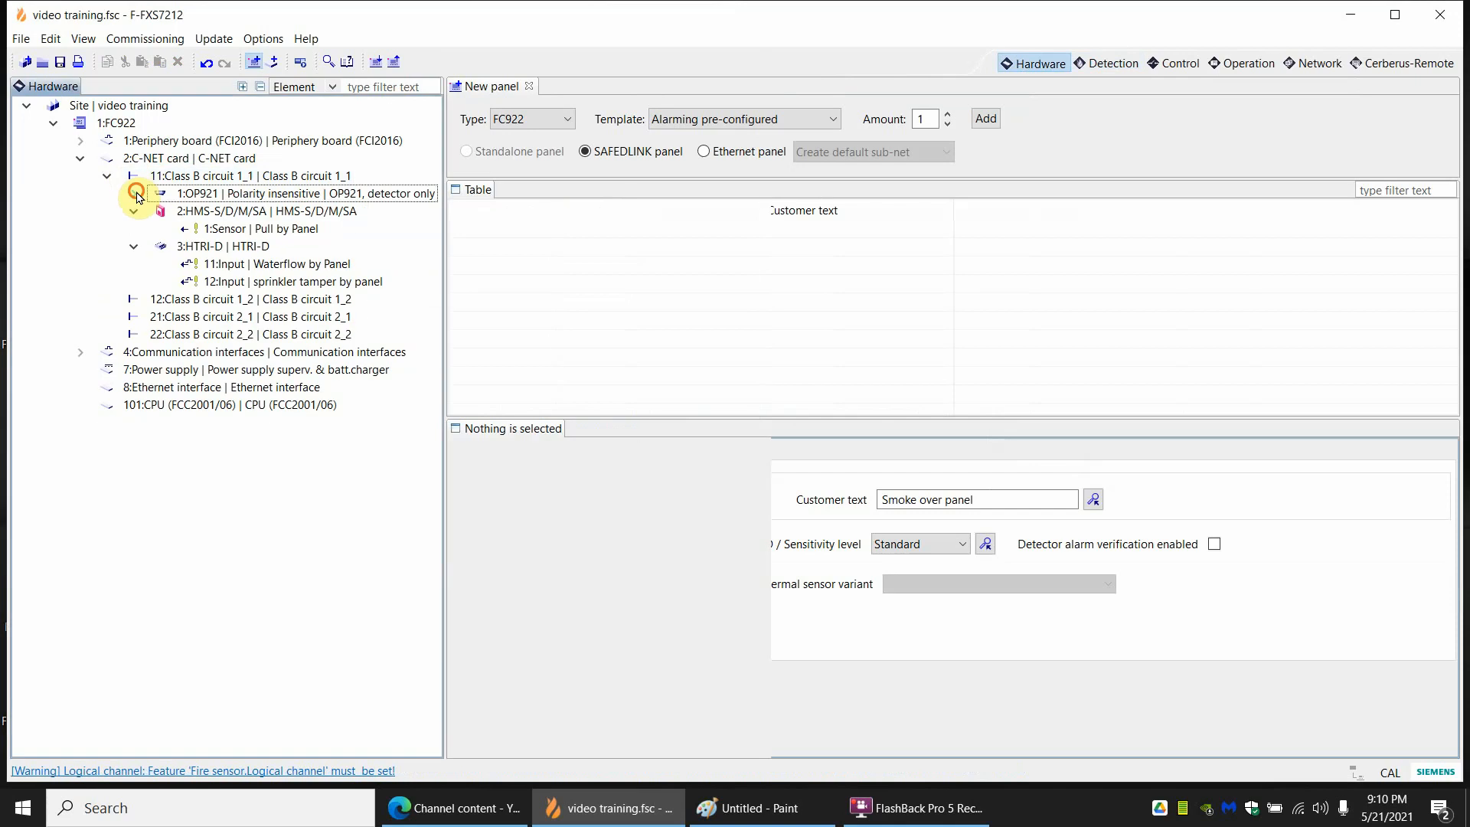
pyautogui.click(134, 210)
pyautogui.click(134, 229)
pyautogui.click(203, 229)
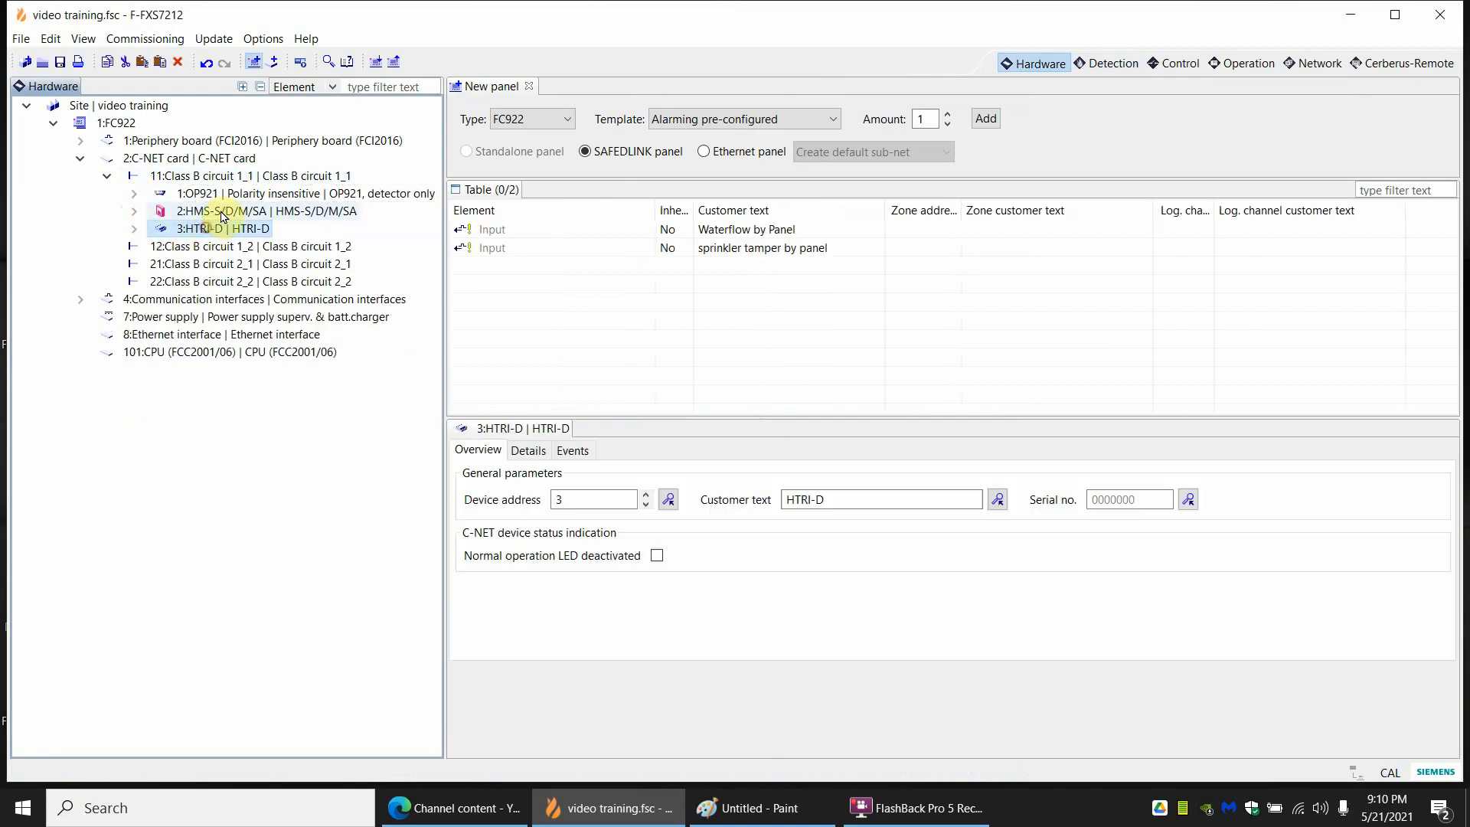
pyautogui.keyDown('shift'); pyautogui.click(222, 215); pyautogui.keyUp('shift')
pyautogui.keyDown('shift'); pyautogui.click(246, 196); pyautogui.keyUp('shift')
pyautogui.press('Delete')
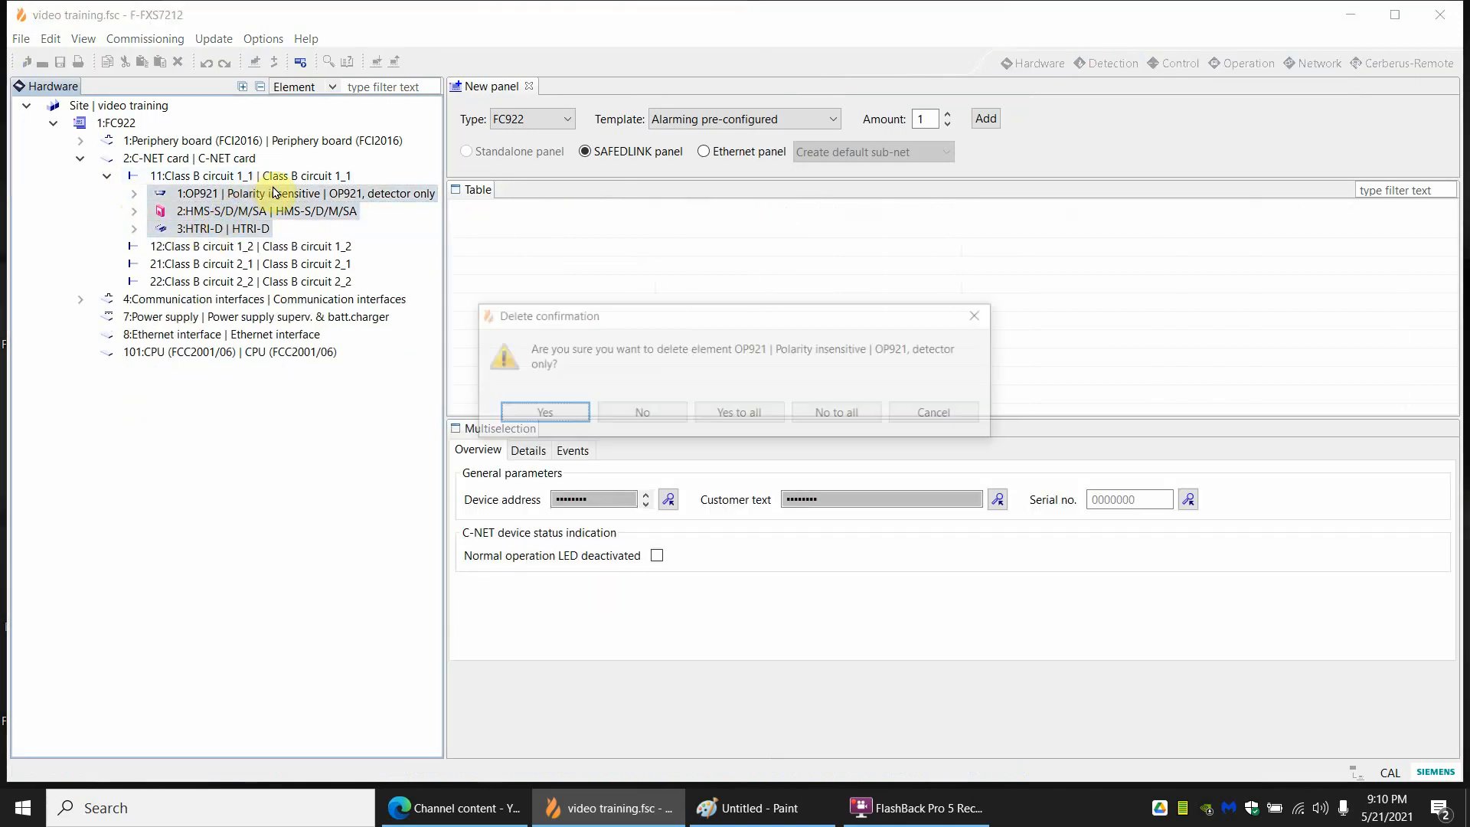
pyautogui.click(754, 413)
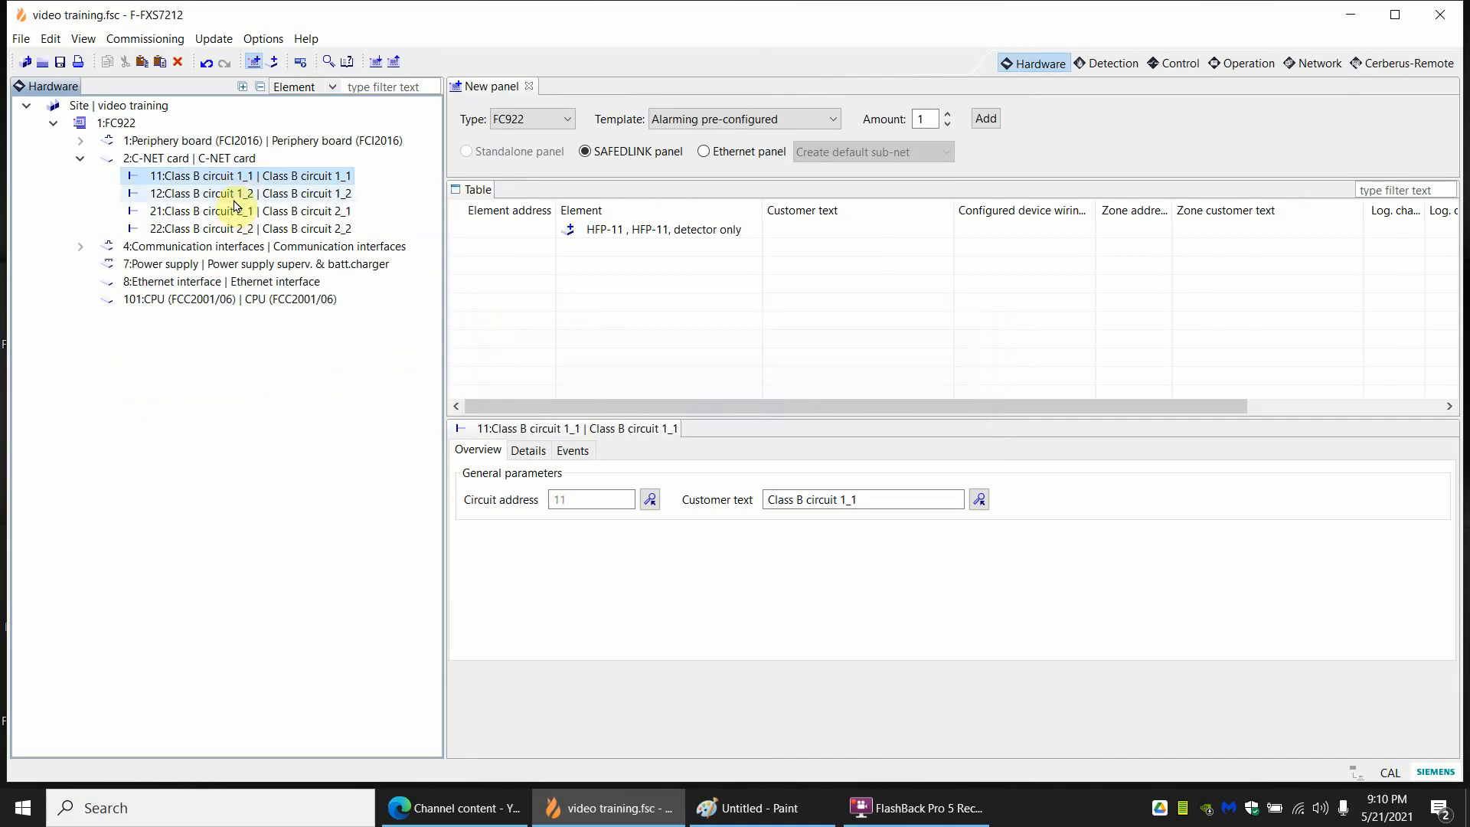
# Start Create and Assign for the "devices by panel" section and choose the automatic alarm zone device "OP921, detector only".
pyautogui.click(1112, 63)
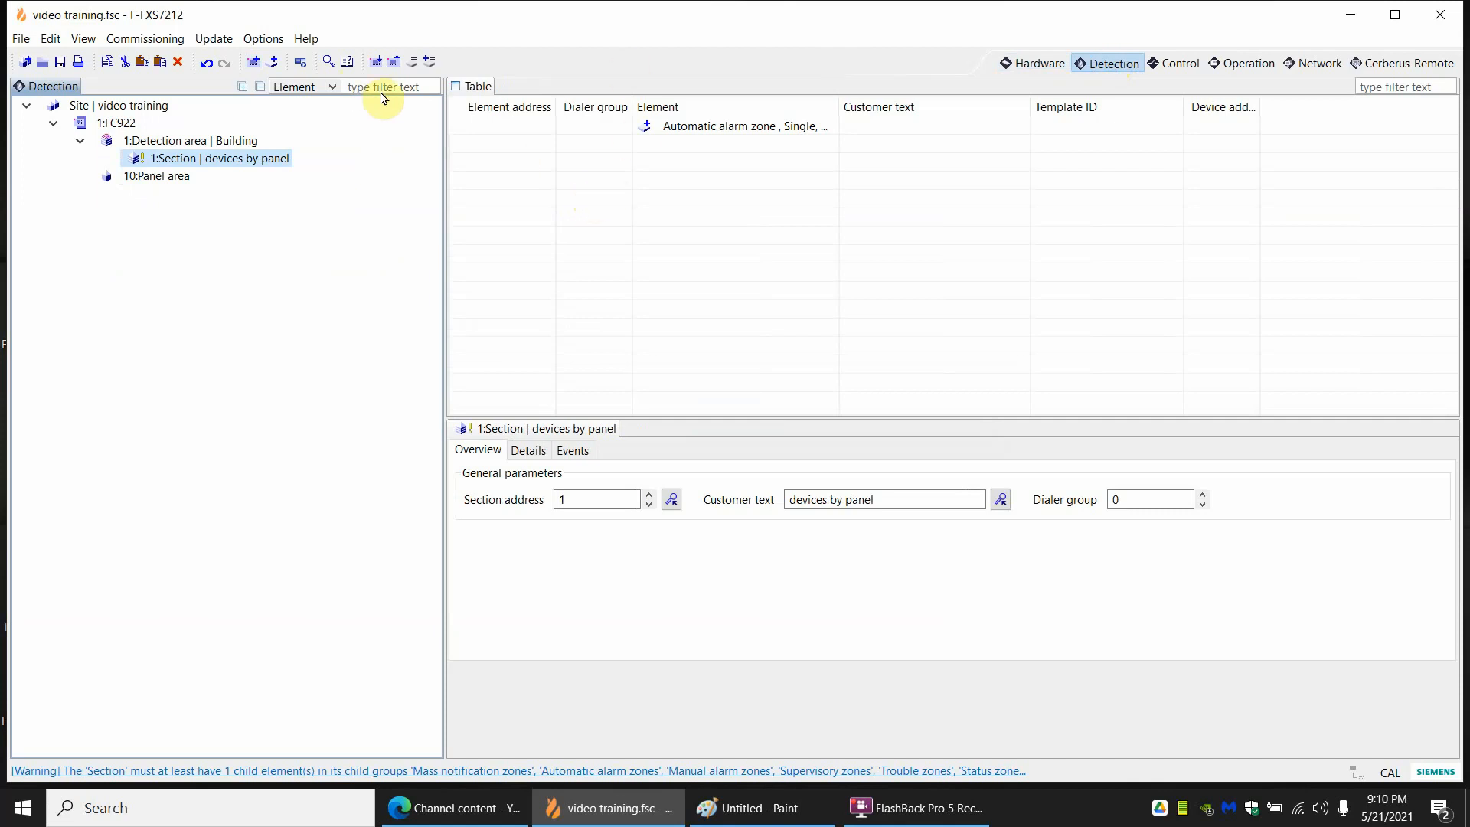
pyautogui.rightClick(232, 162)
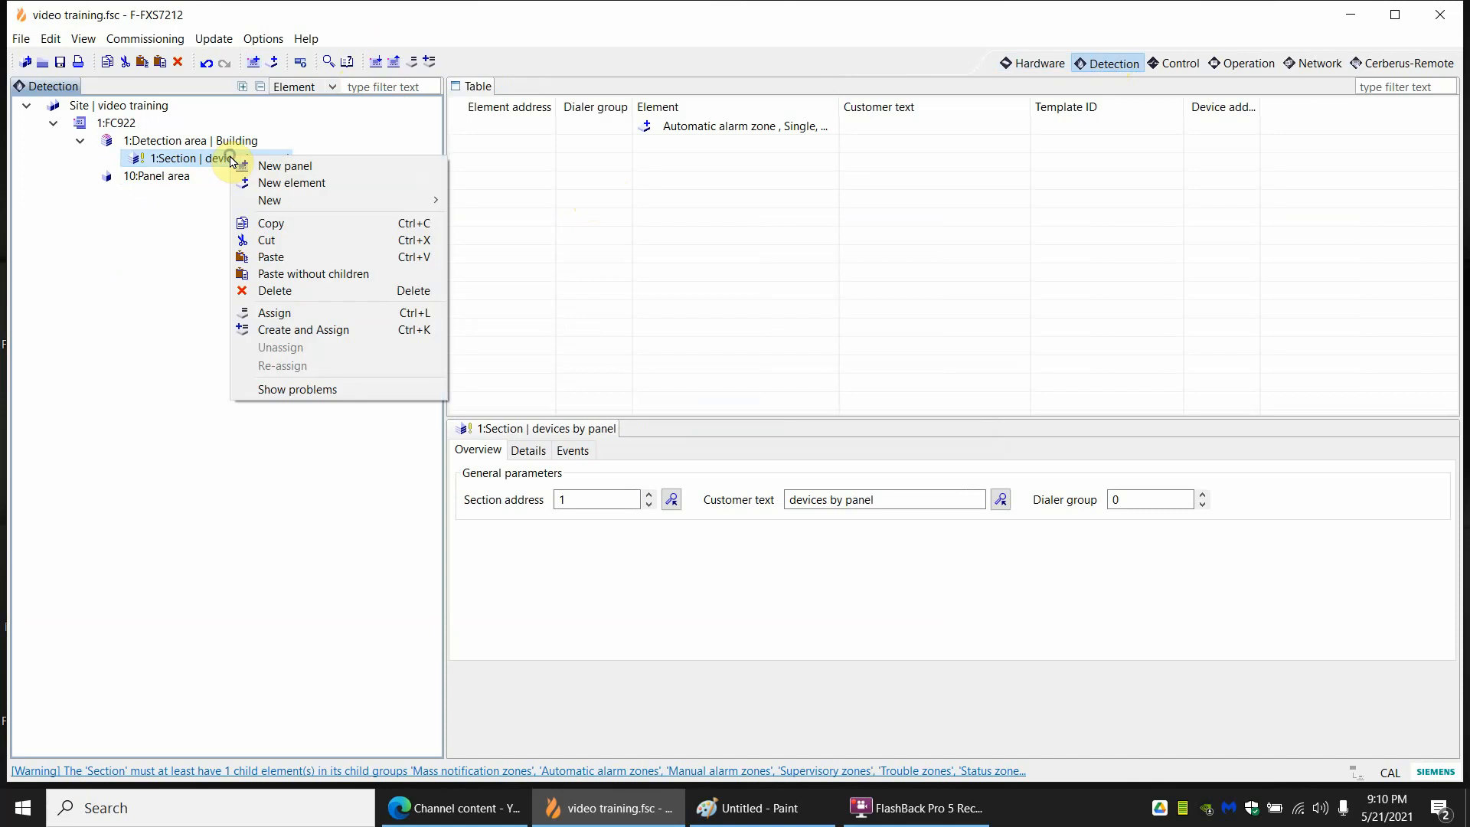
pyautogui.click(292, 330)
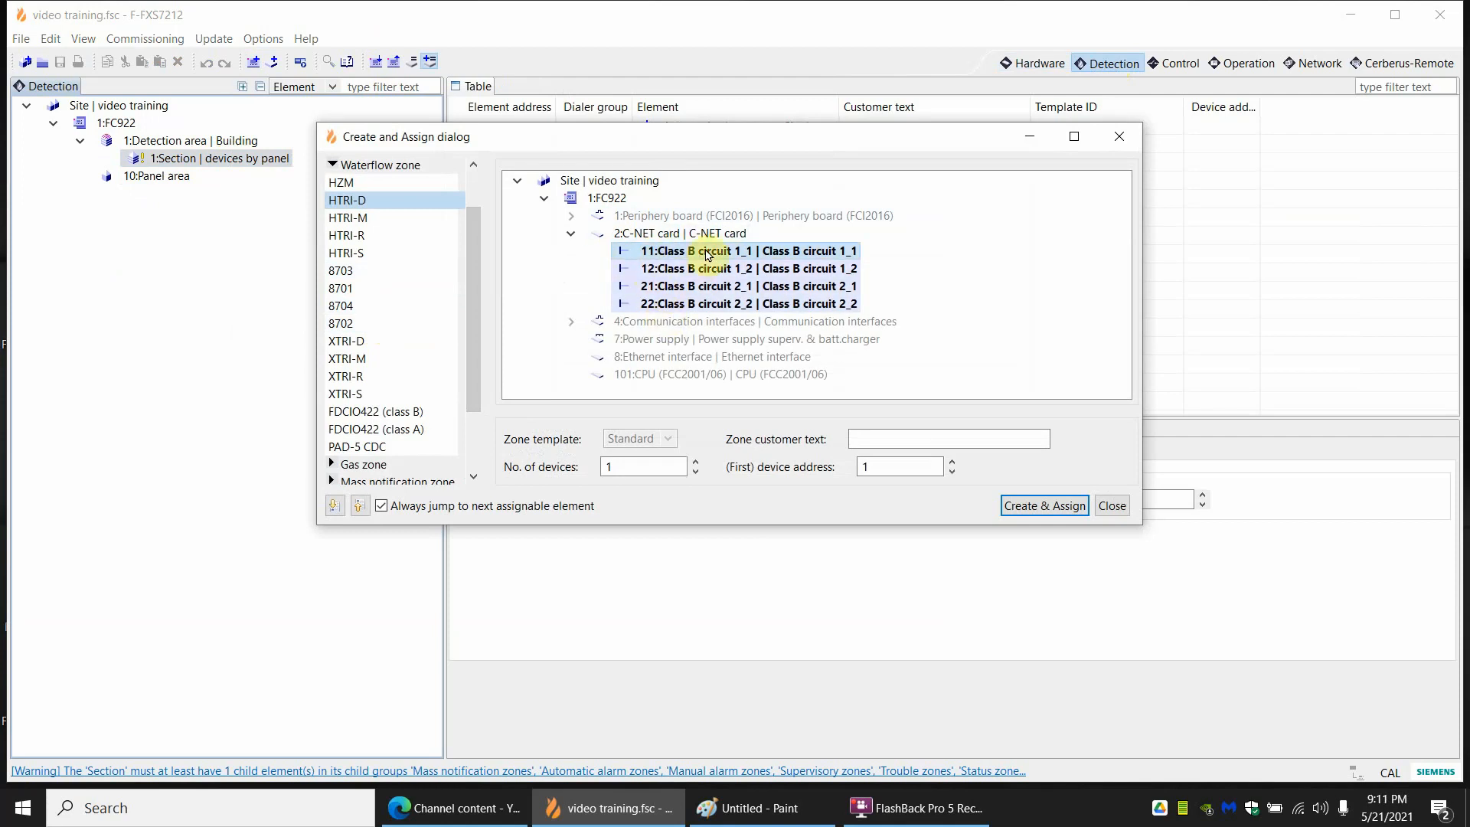
pyautogui.moveTo(472, 251); pyautogui.dragTo(475, 187)
pyautogui.click(332, 218)
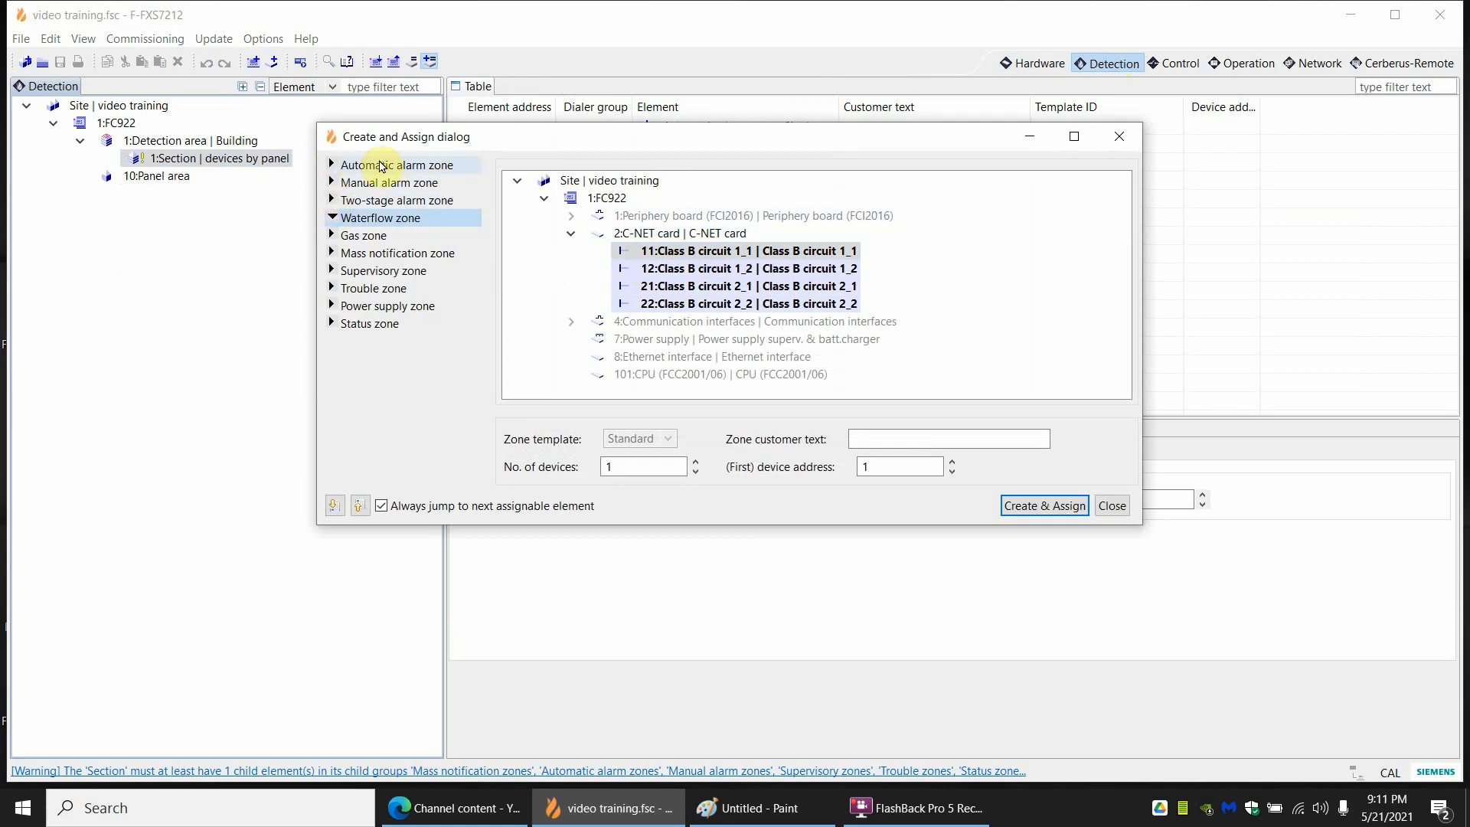
pyautogui.click(332, 165)
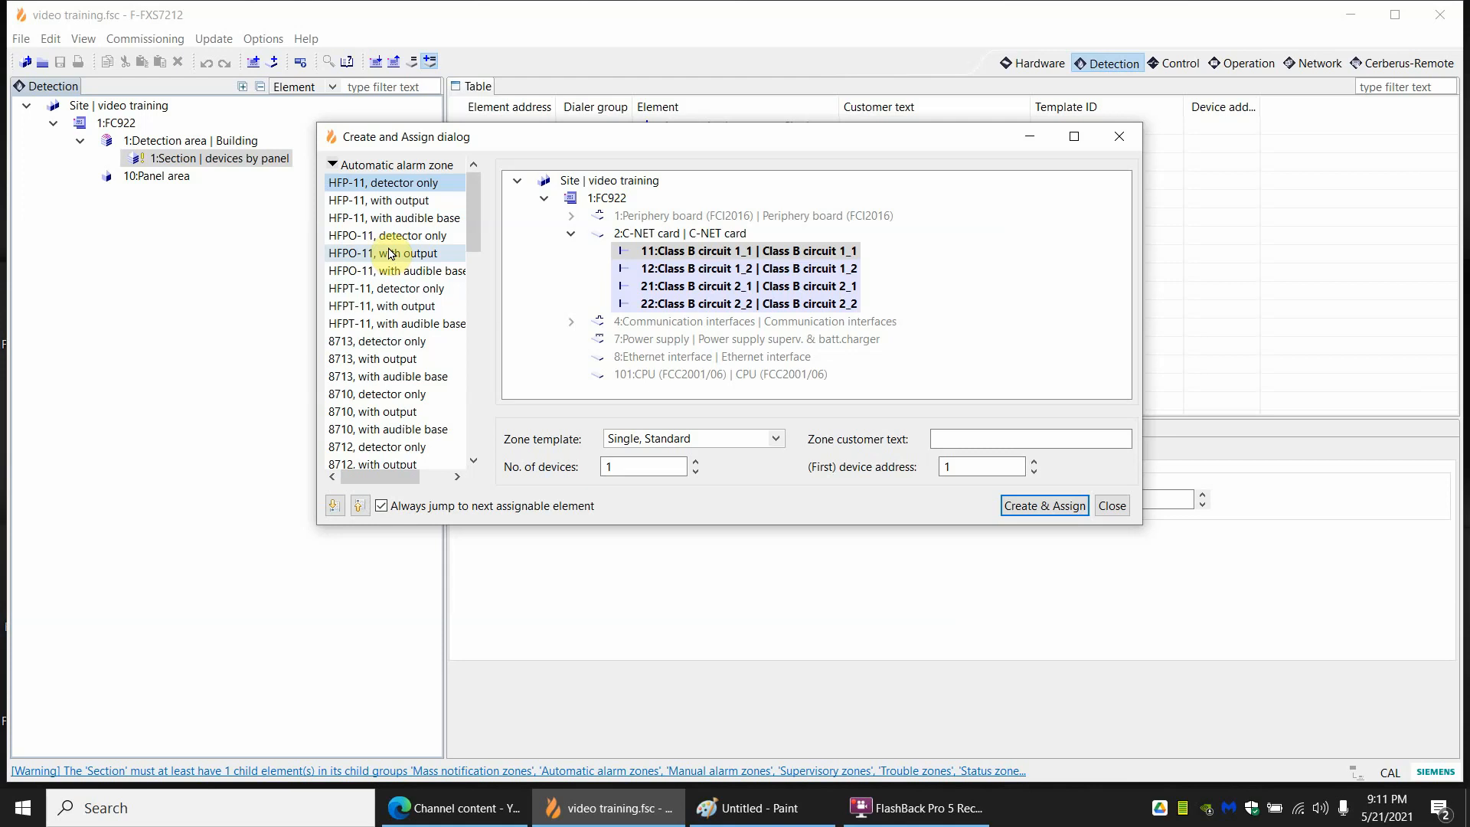
pyautogui.scroll(-5, 390, 253)
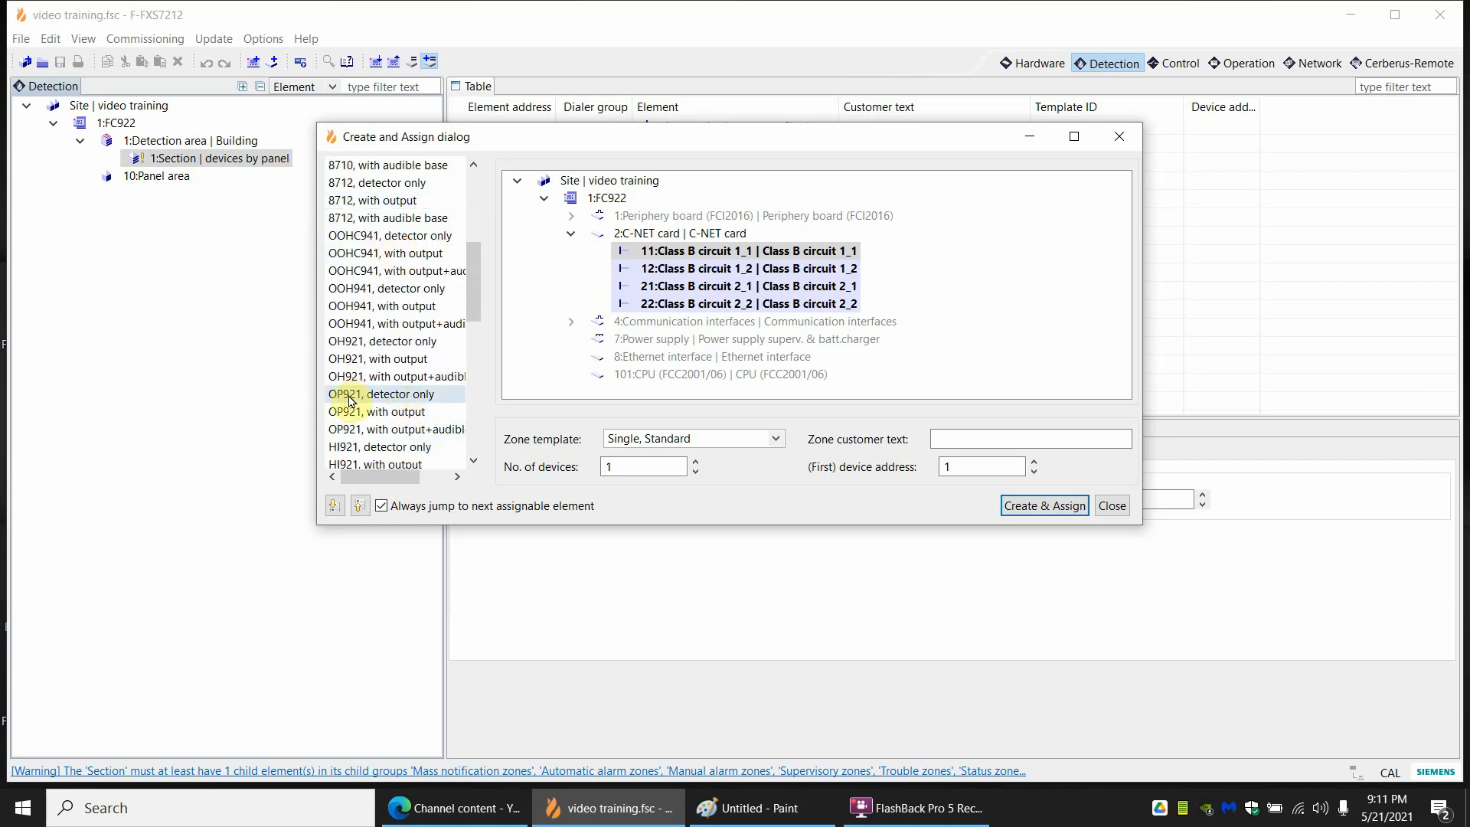
pyautogui.click(399, 395)
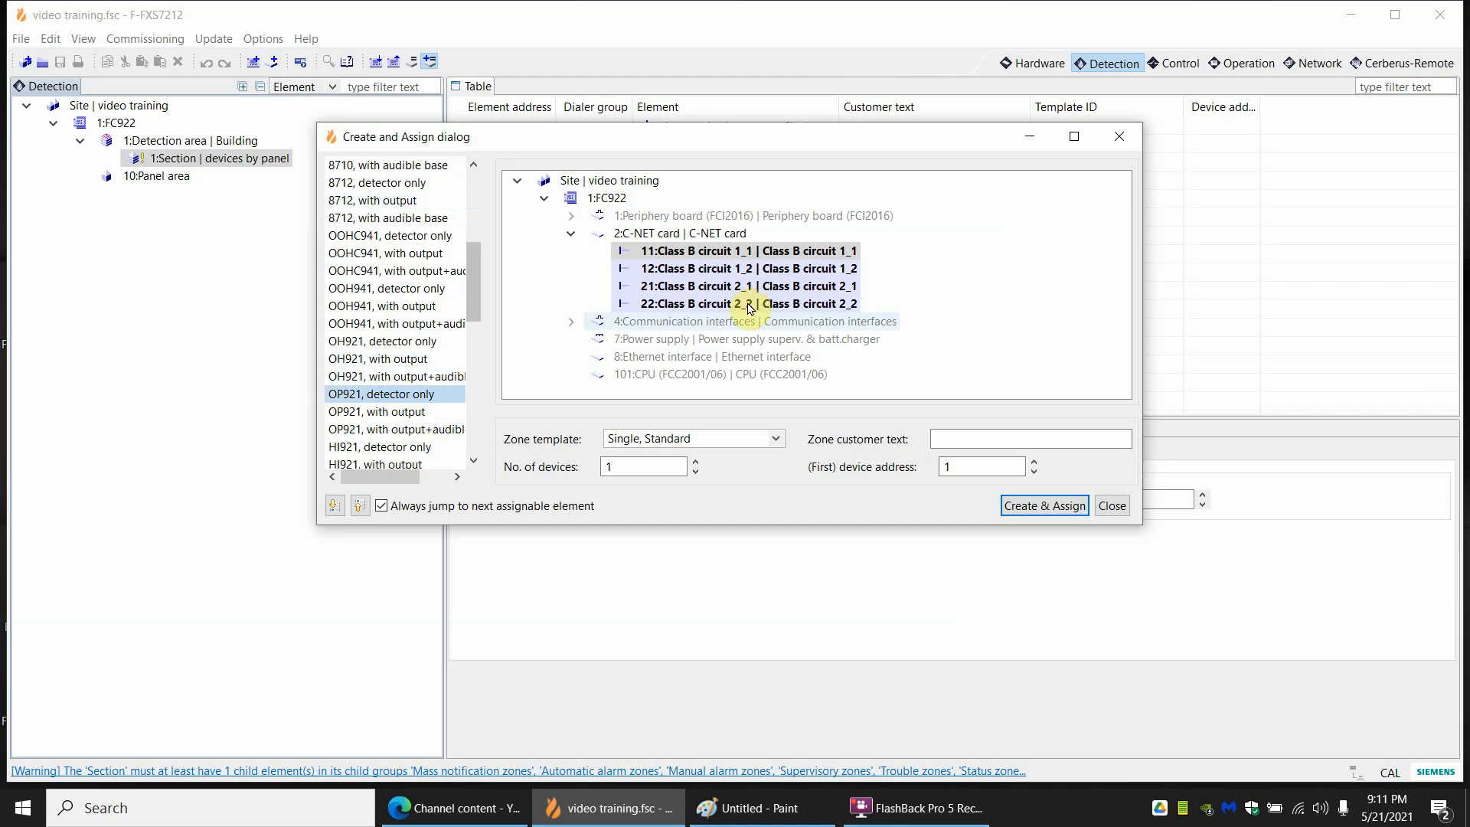
# Set the zone customer text to "smoke over panel" and the number of devices to 100.
pyautogui.click(970, 438)
pyautogui.write('sm')
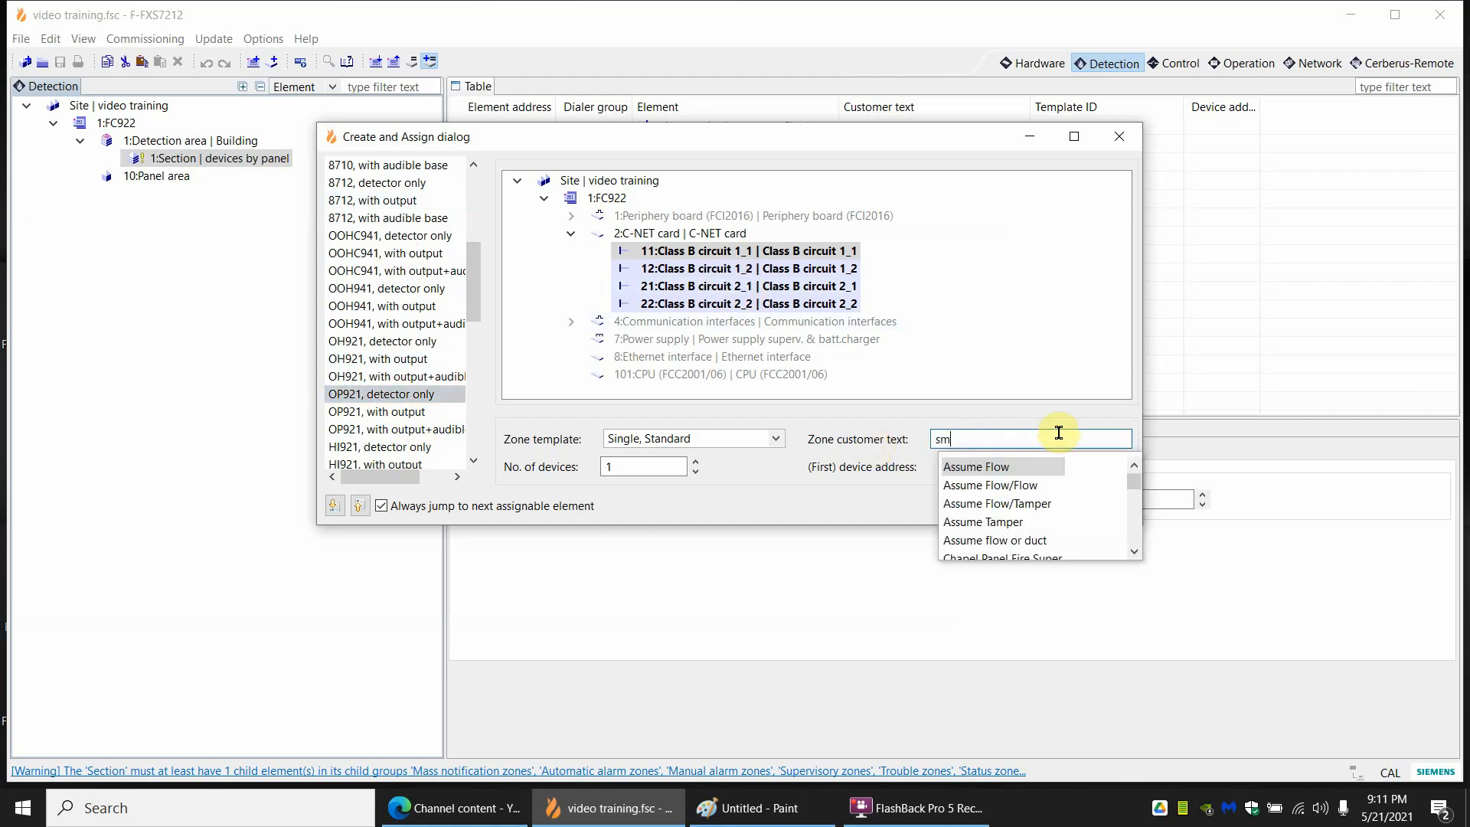
pyautogui.write('oke o')
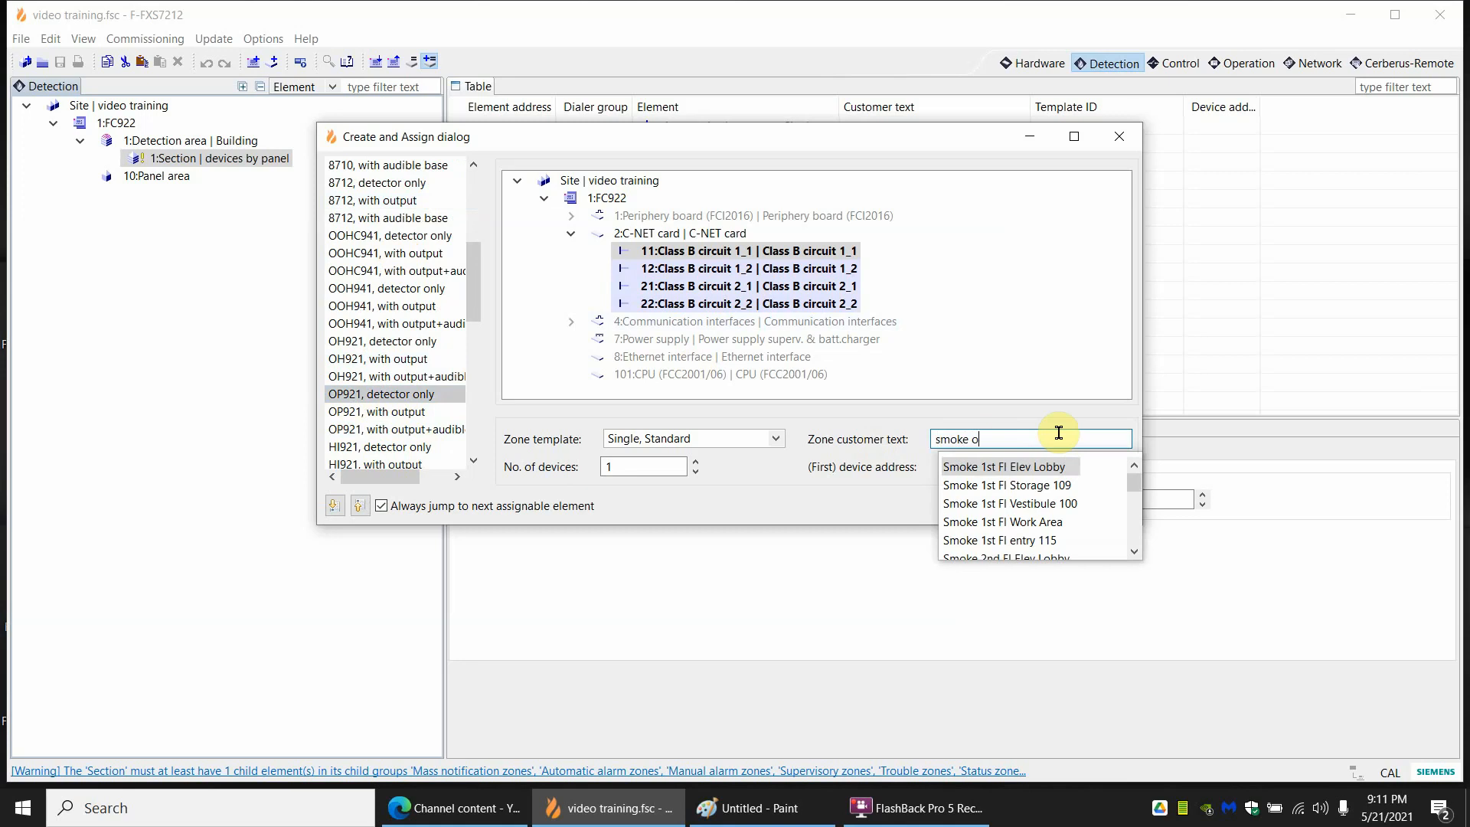
pyautogui.write('ver panel')
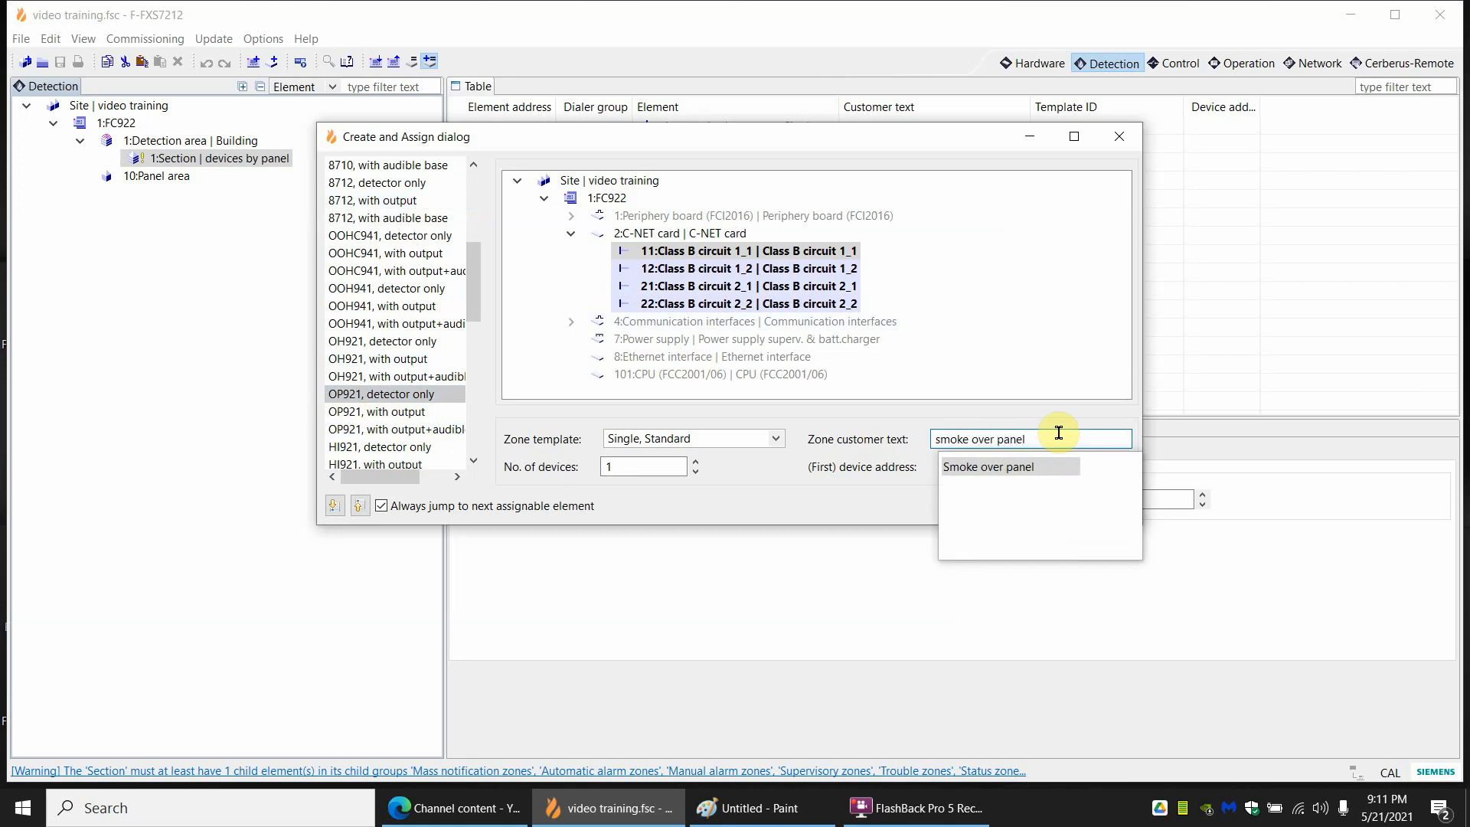
pyautogui.click(865, 463)
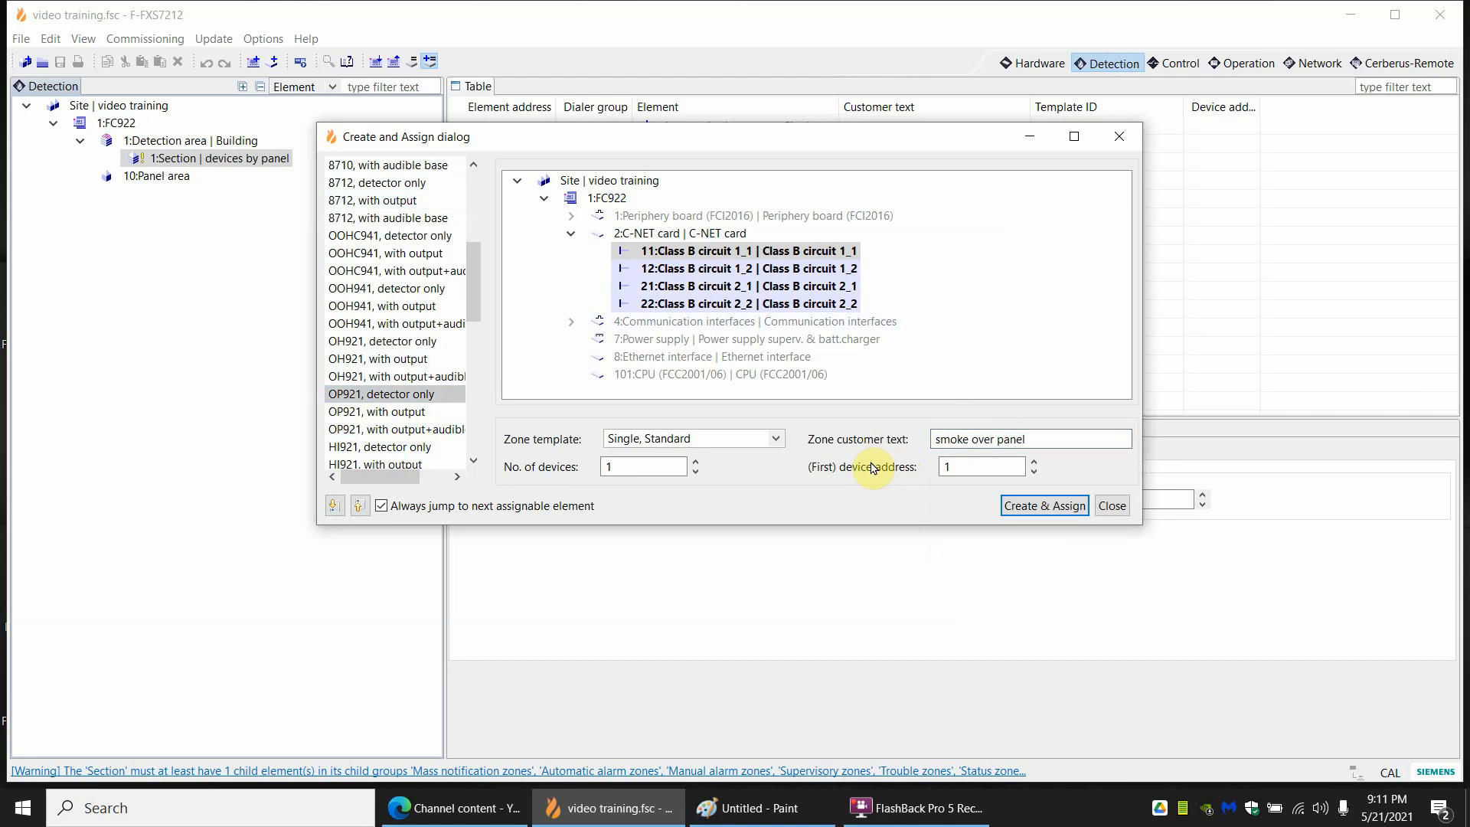
pyautogui.click(644, 467)
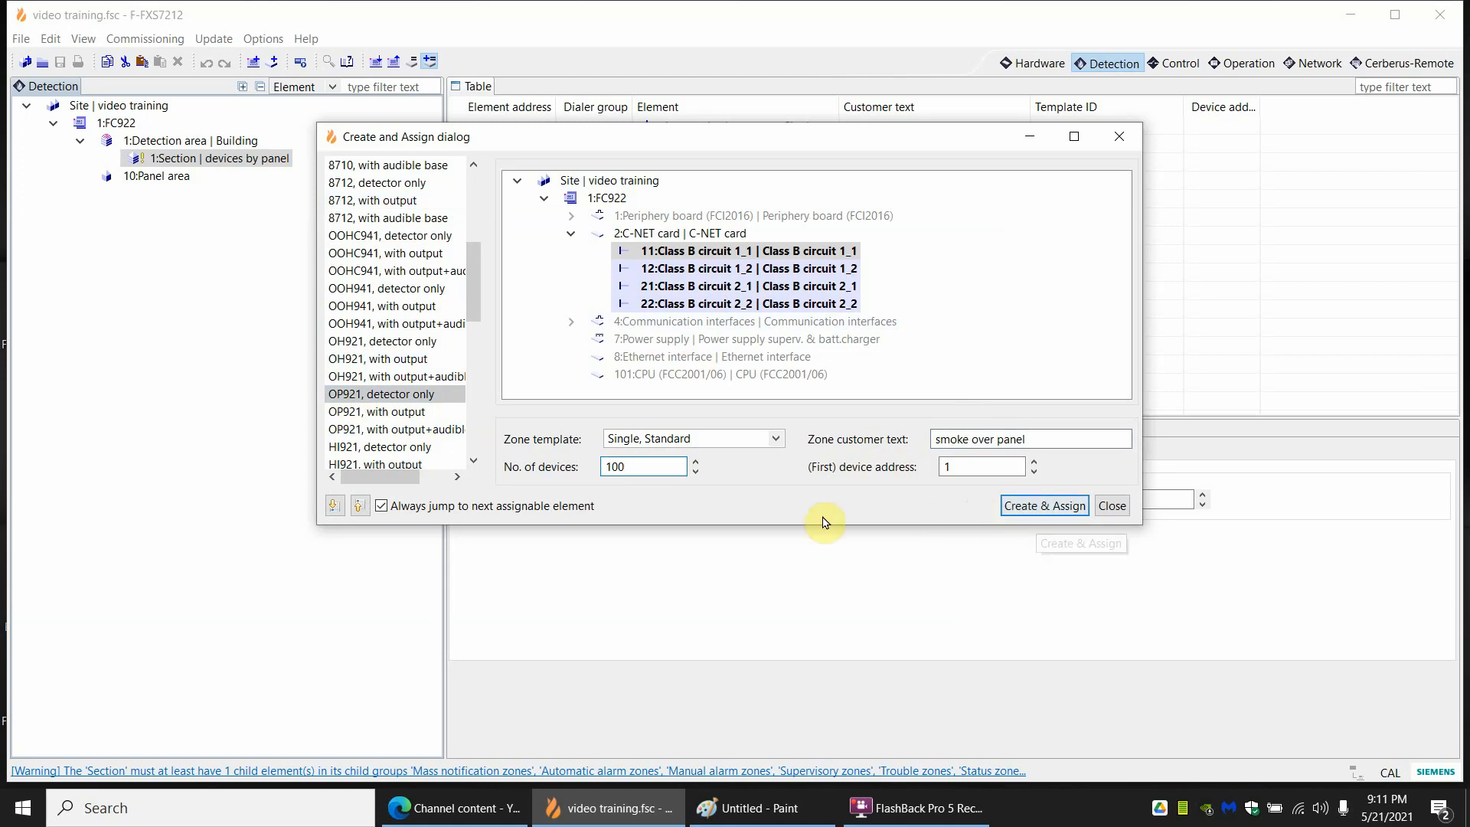
# Set the first device address to 5.
pyautogui.click(980, 467)
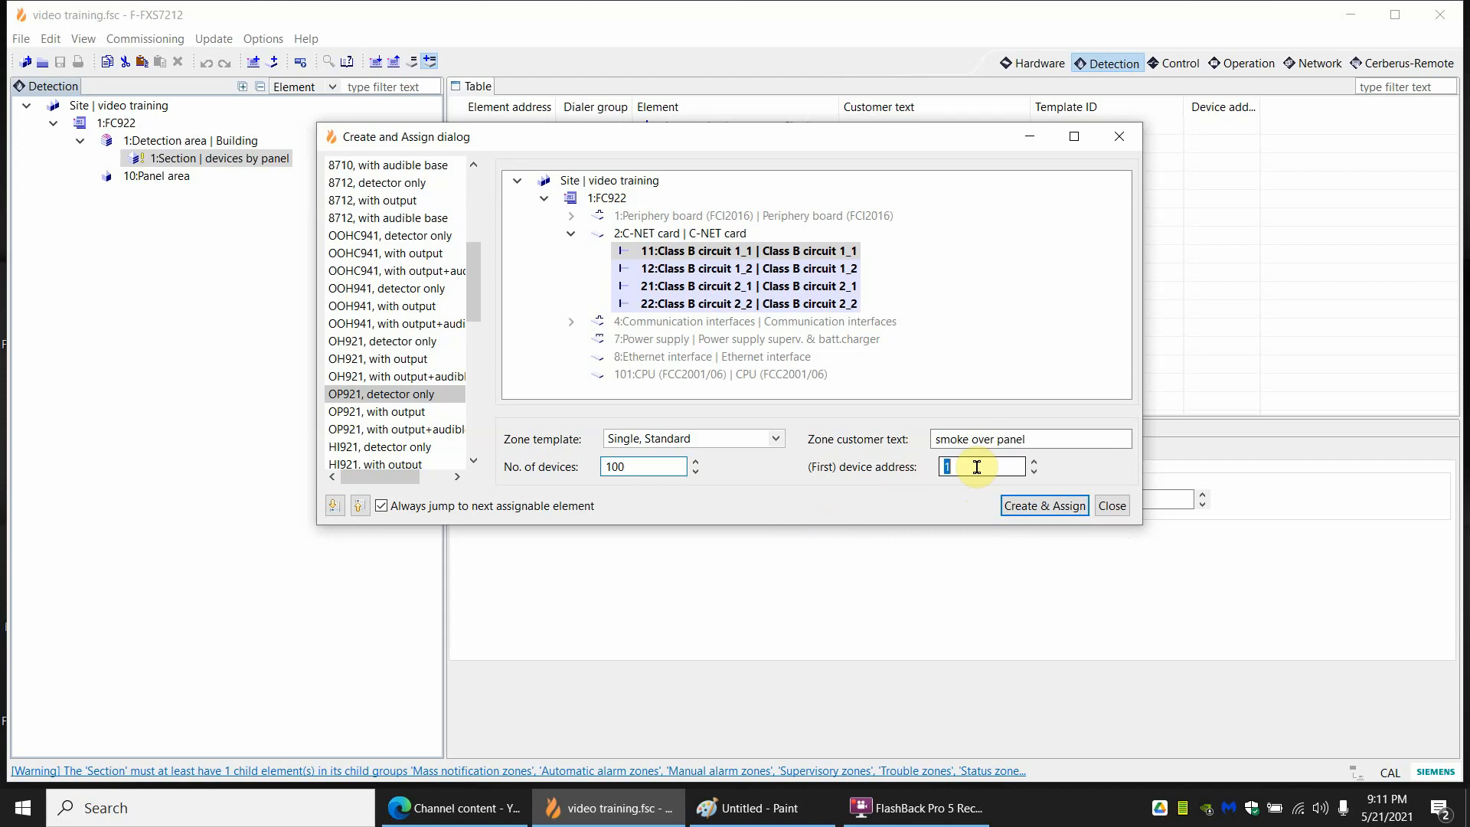
pyautogui.click(978, 467)
pyautogui.write('5')
# Create and assign one "OP921, detector only" at device address 1 on Class B circuit 1_1.
pyautogui.doubleClick(659, 464)
pyautogui.write('1')
pyautogui.click(960, 466)
pyautogui.doubleClick(943, 467)
pyautogui.write('1')
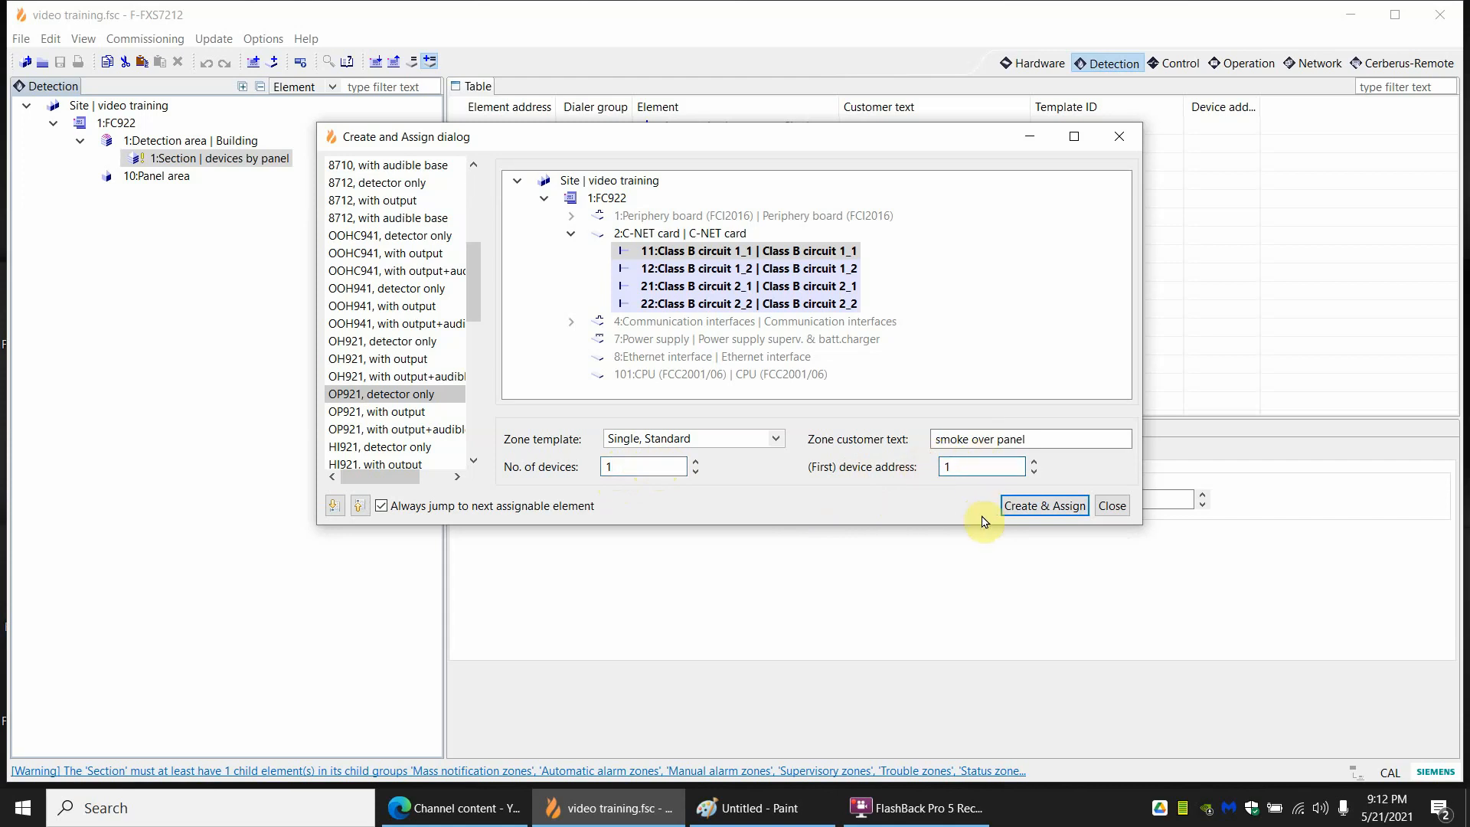
pyautogui.click(1033, 509)
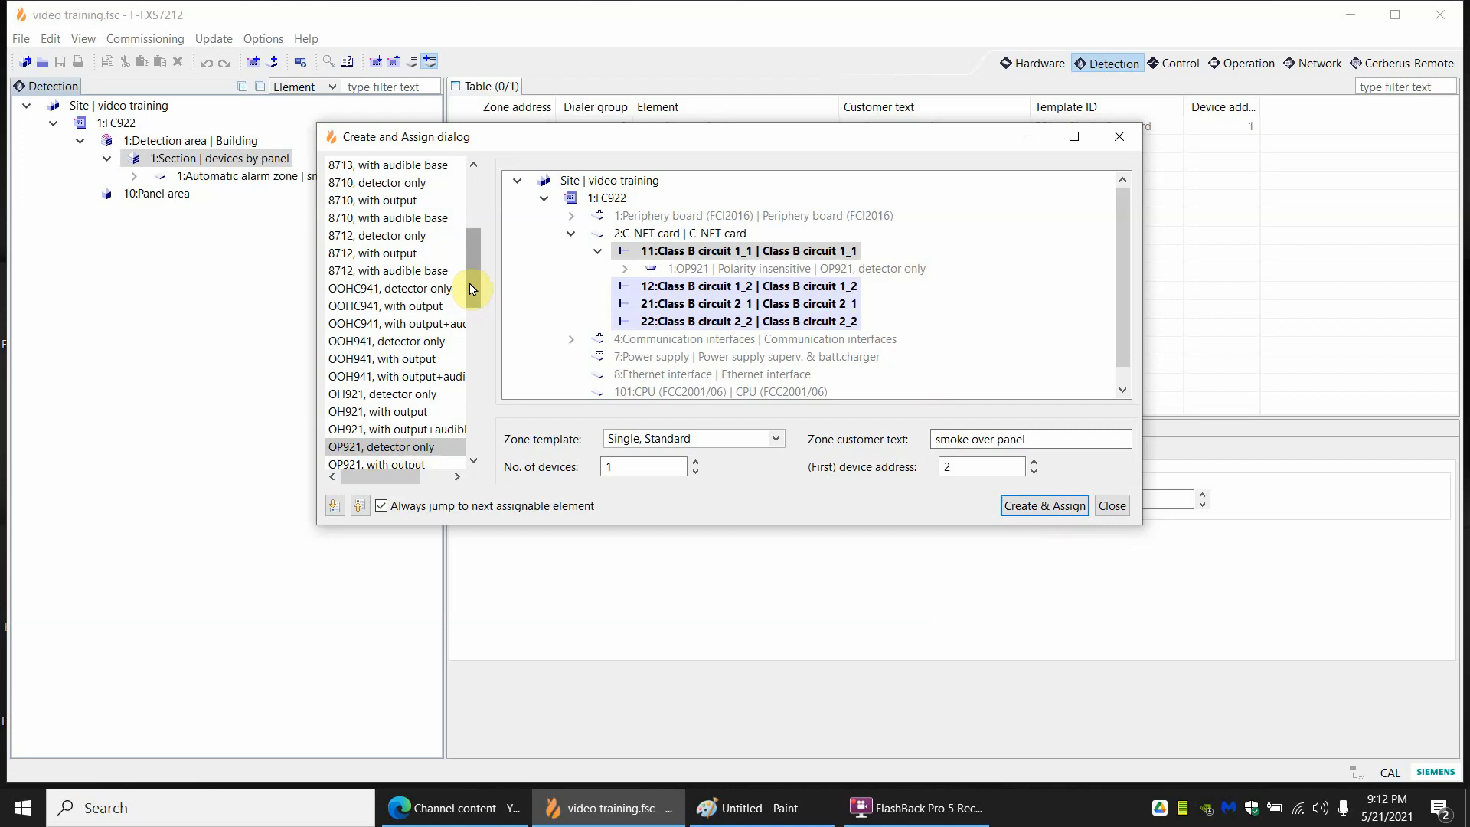
# Choose the waterflow zone device HTRI-D and set the zone customer text to "Waterflow by Panel".
pyautogui.moveTo(473, 287); pyautogui.dragTo(470, 204)
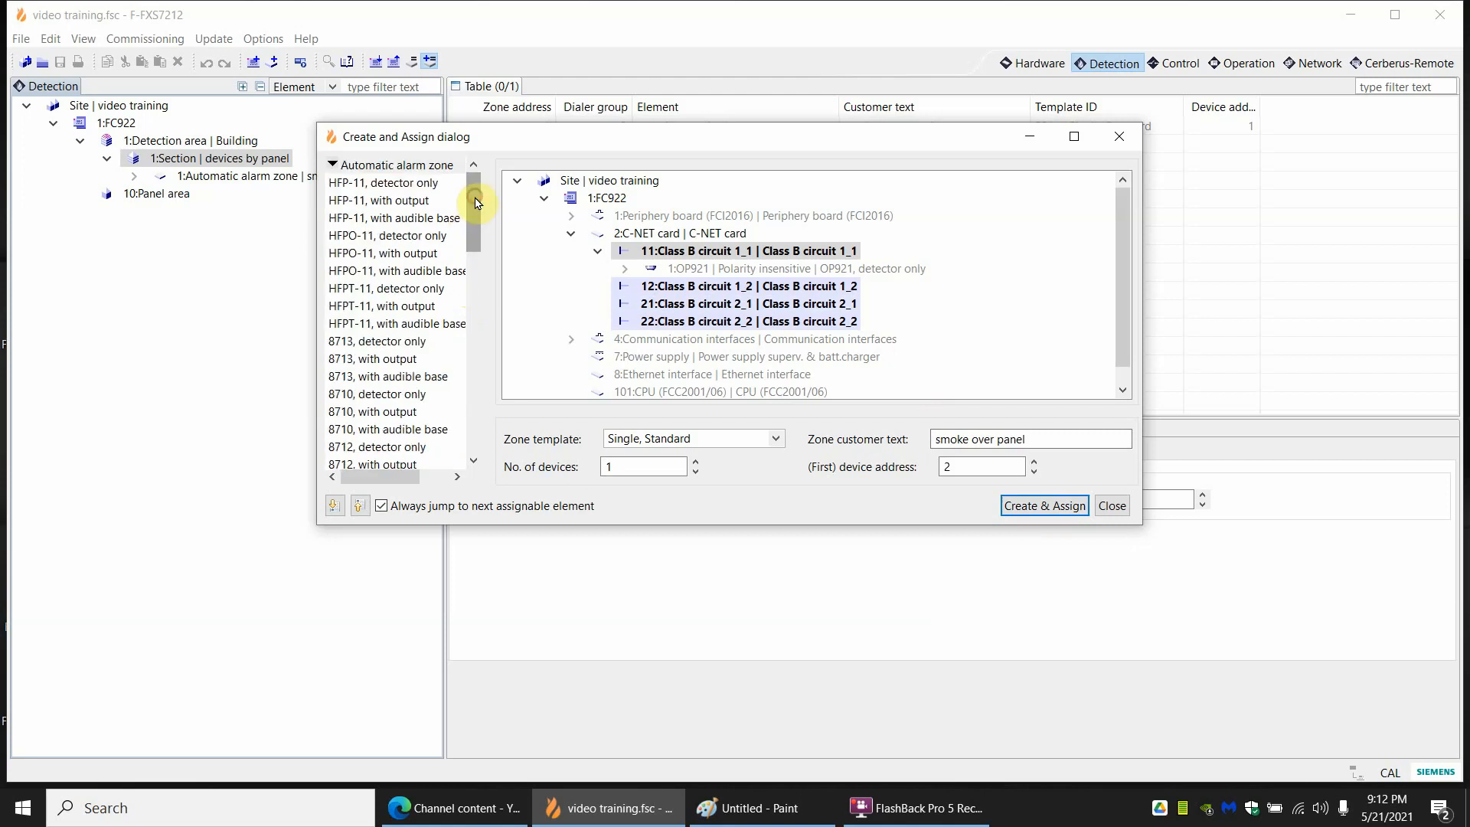
pyautogui.click(332, 164)
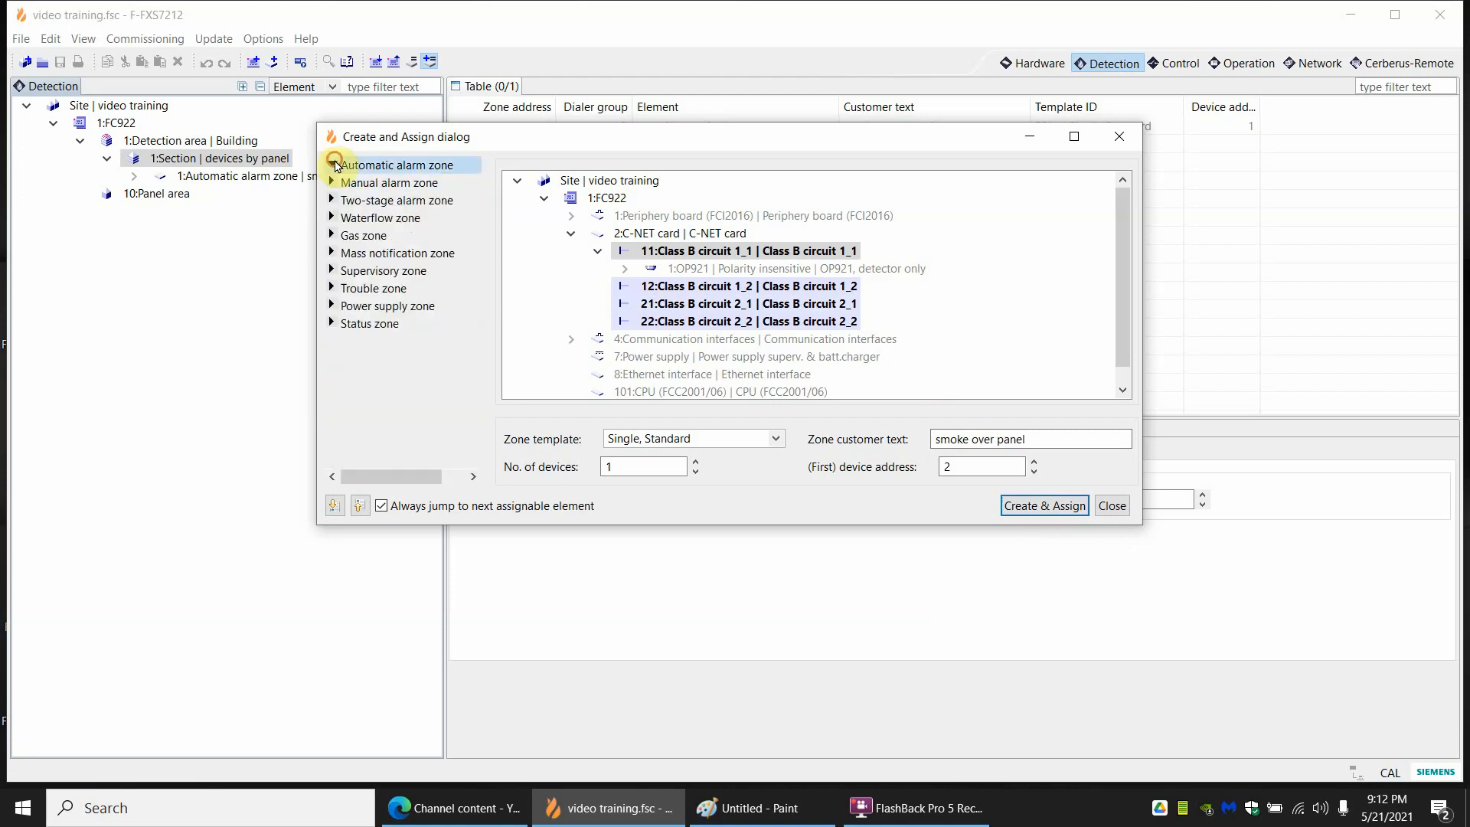
pyautogui.click(377, 218)
pyautogui.click(365, 201)
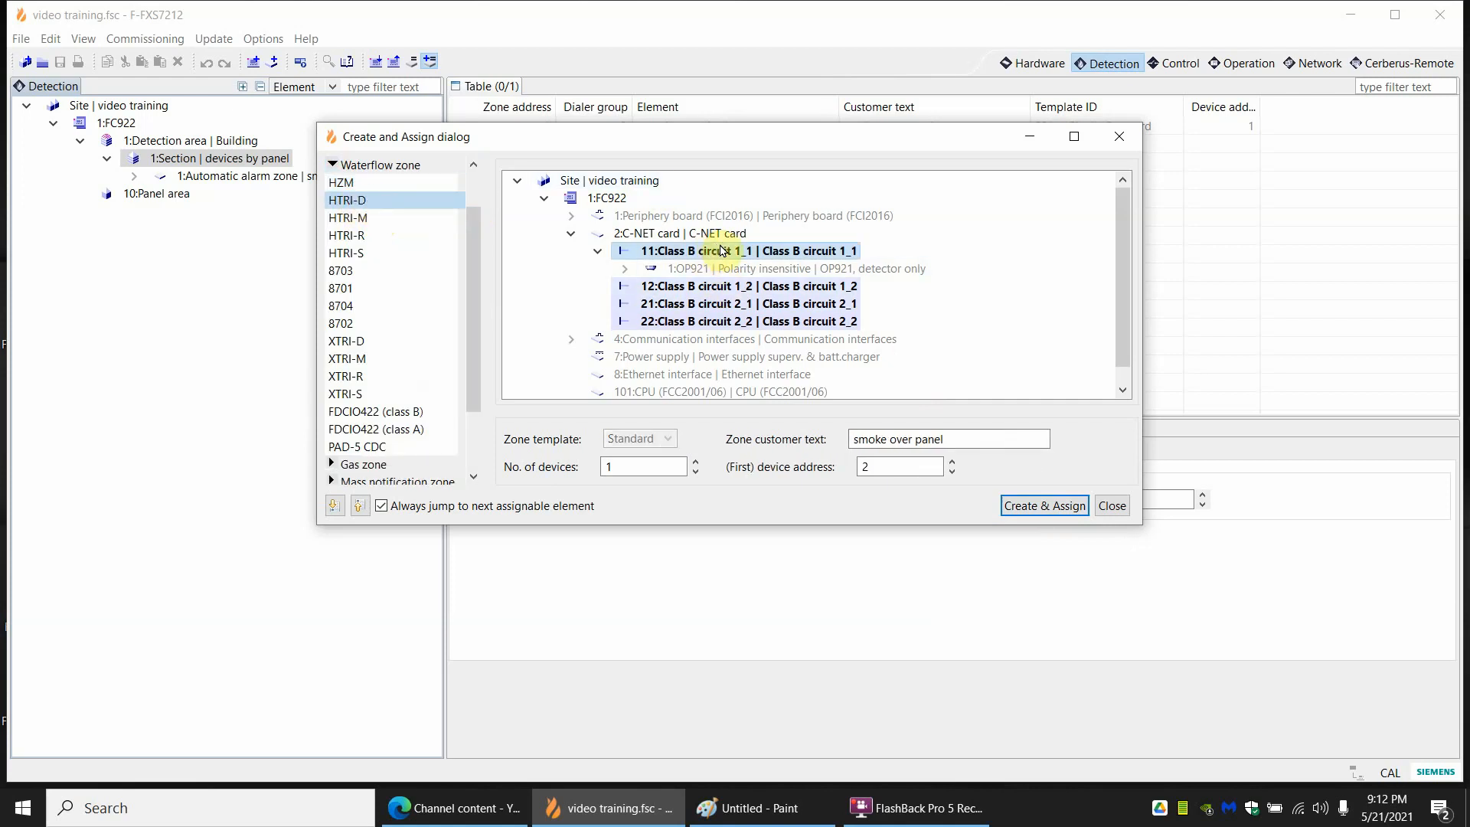
pyautogui.moveTo(966, 435)
pyautogui.mouseDown()
pyautogui.moveTo(802, 433)
pyautogui.moveTo(976, 436)
pyautogui.mouseUp()
pyautogui.click(985, 437)
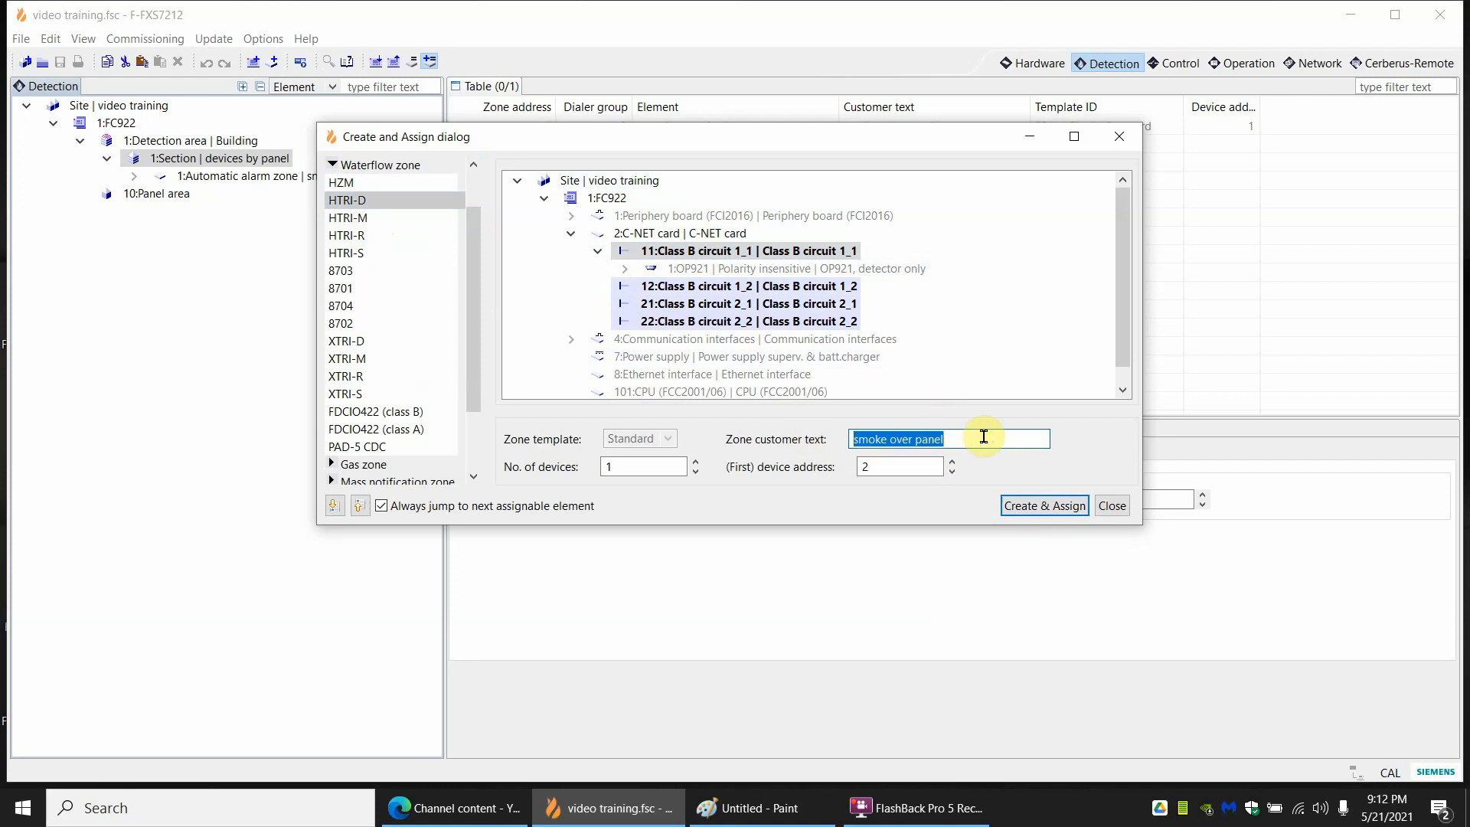
pyautogui.write('waterflow')
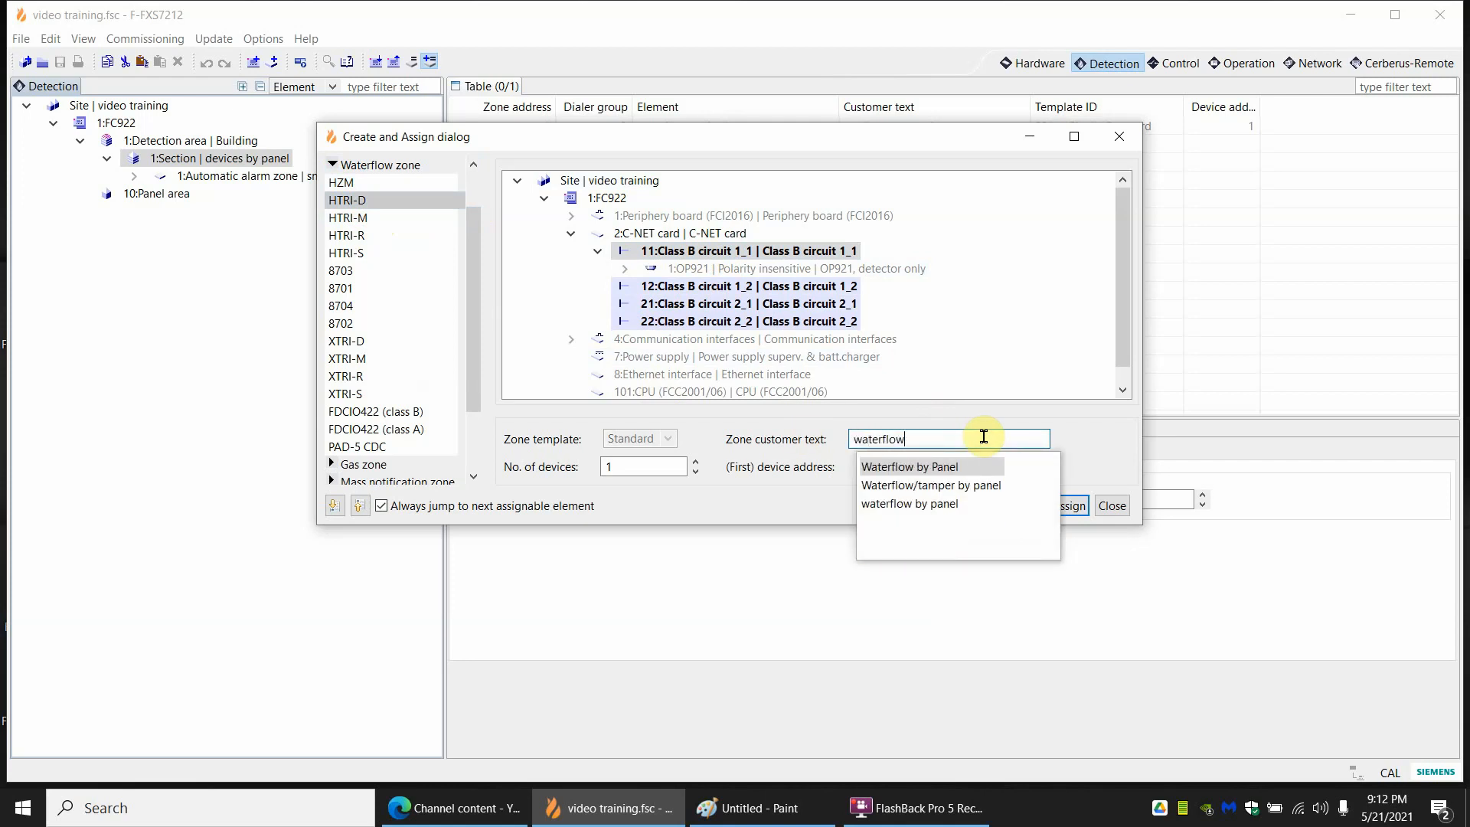
pyautogui.click(936, 467)
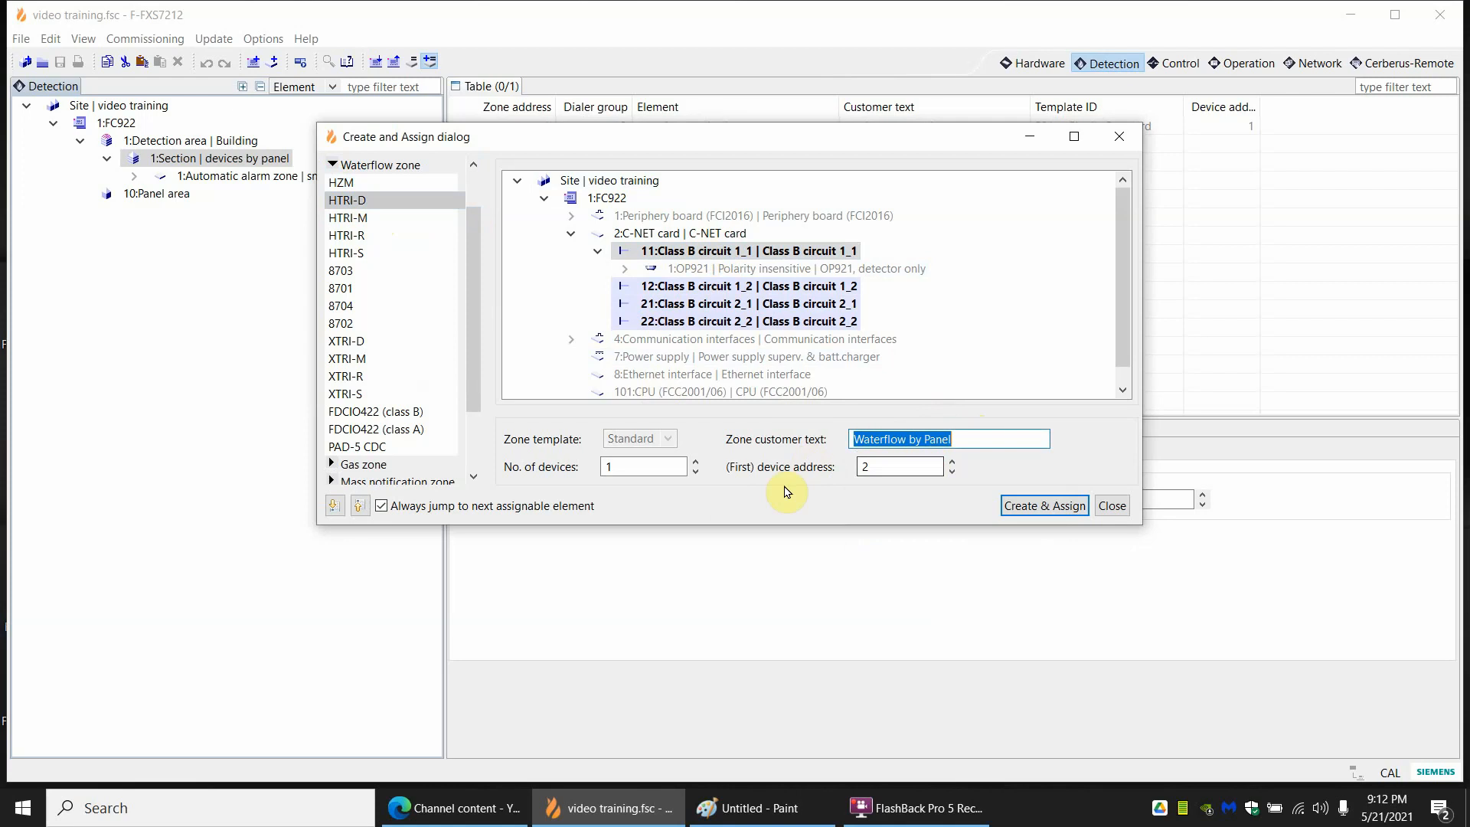
# Create and assign one HTRI-D at address 2, mapping its second input to a supervisory zone with customer text "sprinkler tamper by panel".
pyautogui.click(610, 467)
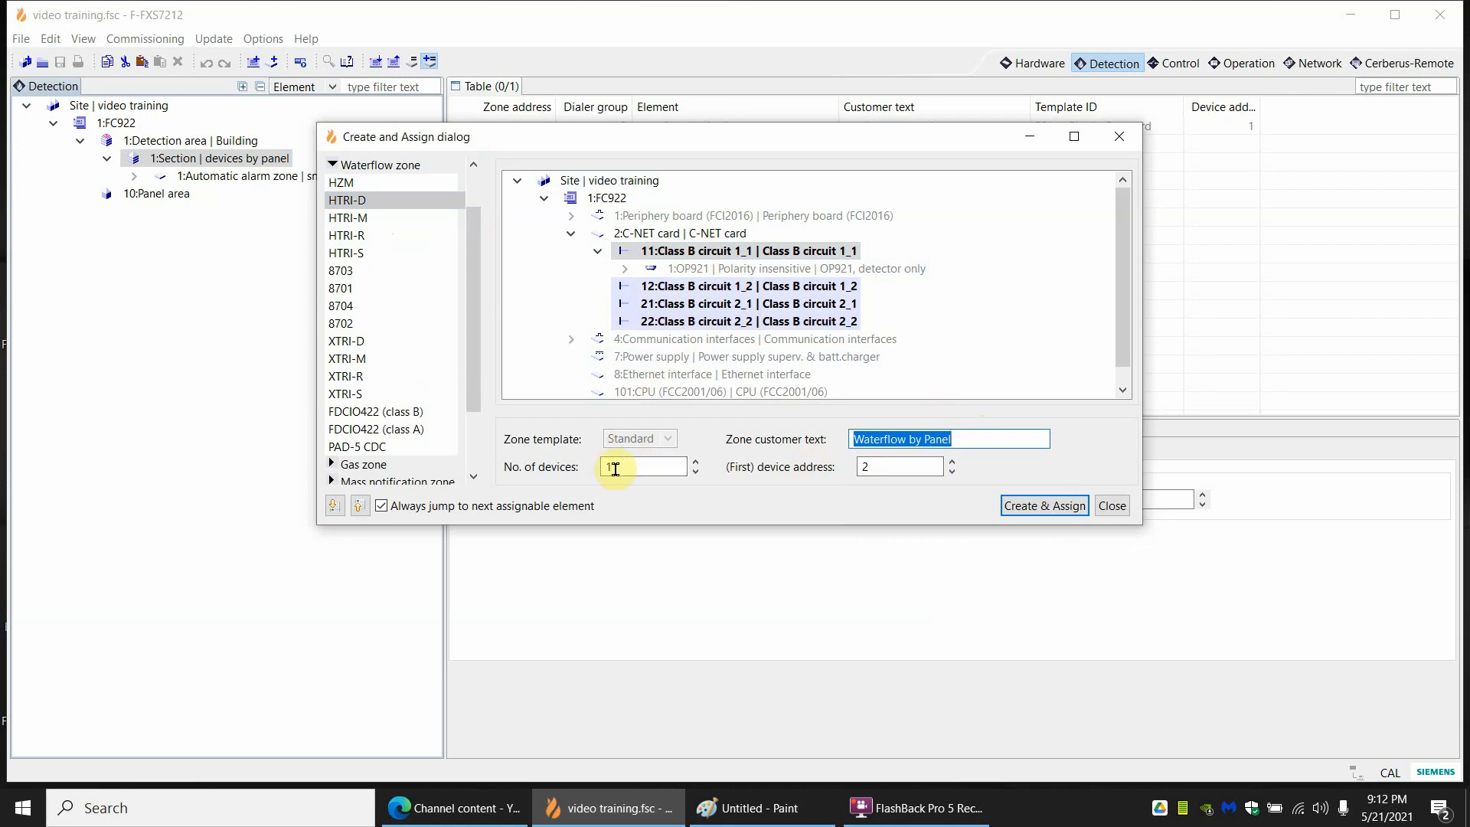
pyautogui.click(882, 472)
pyautogui.click(1027, 505)
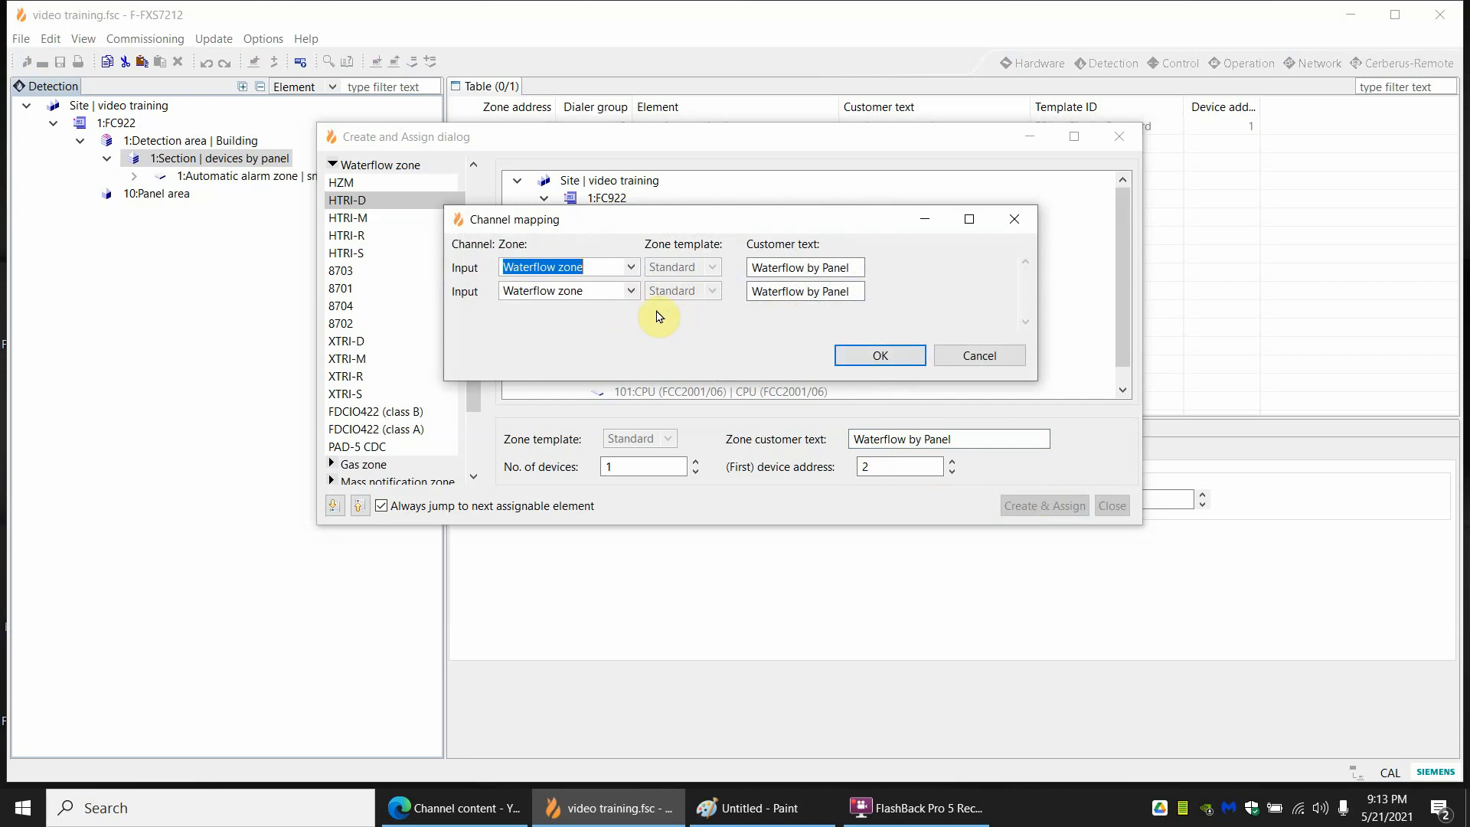
pyautogui.click(630, 292)
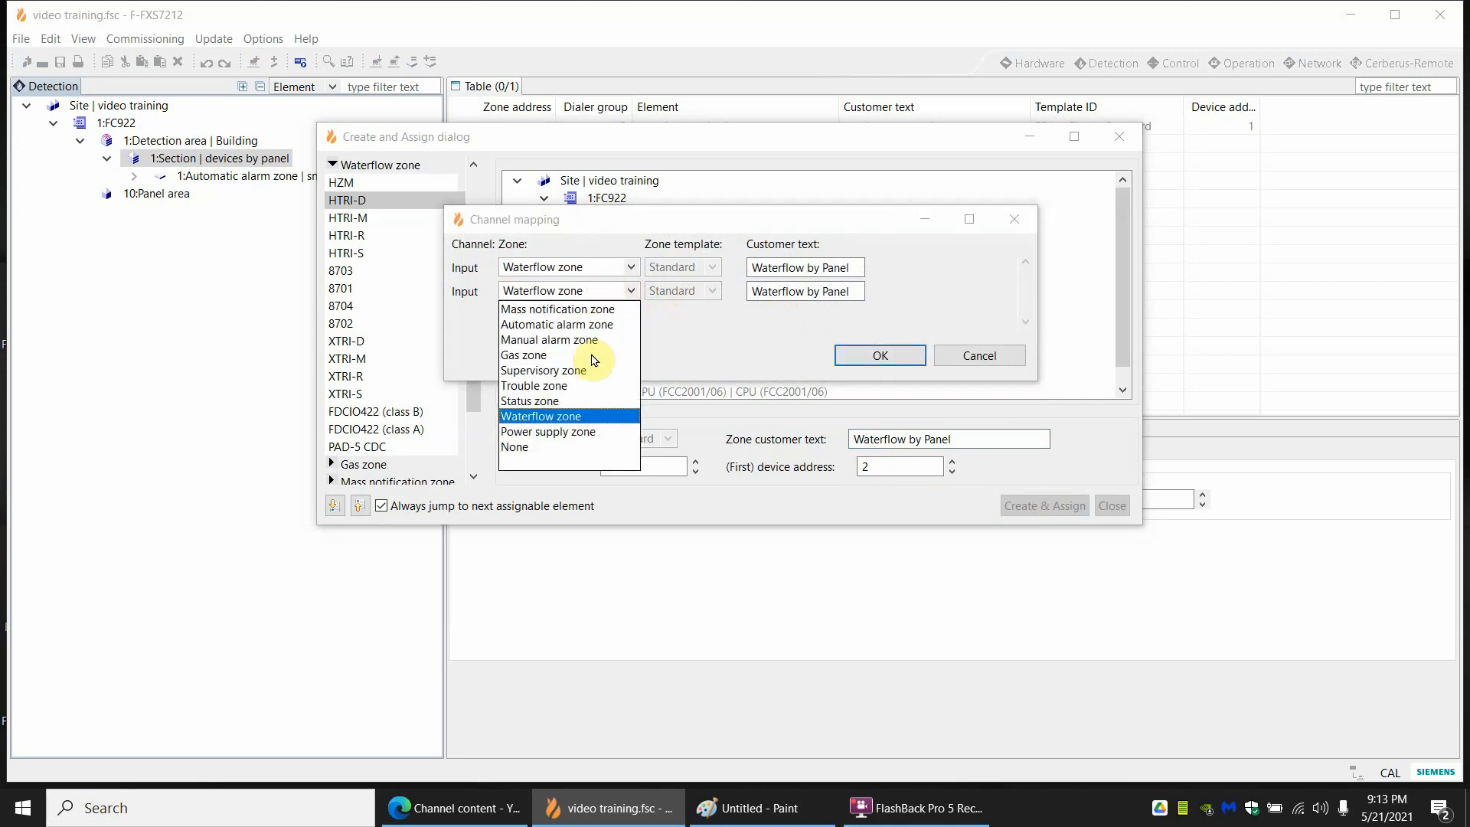
pyautogui.click(540, 370)
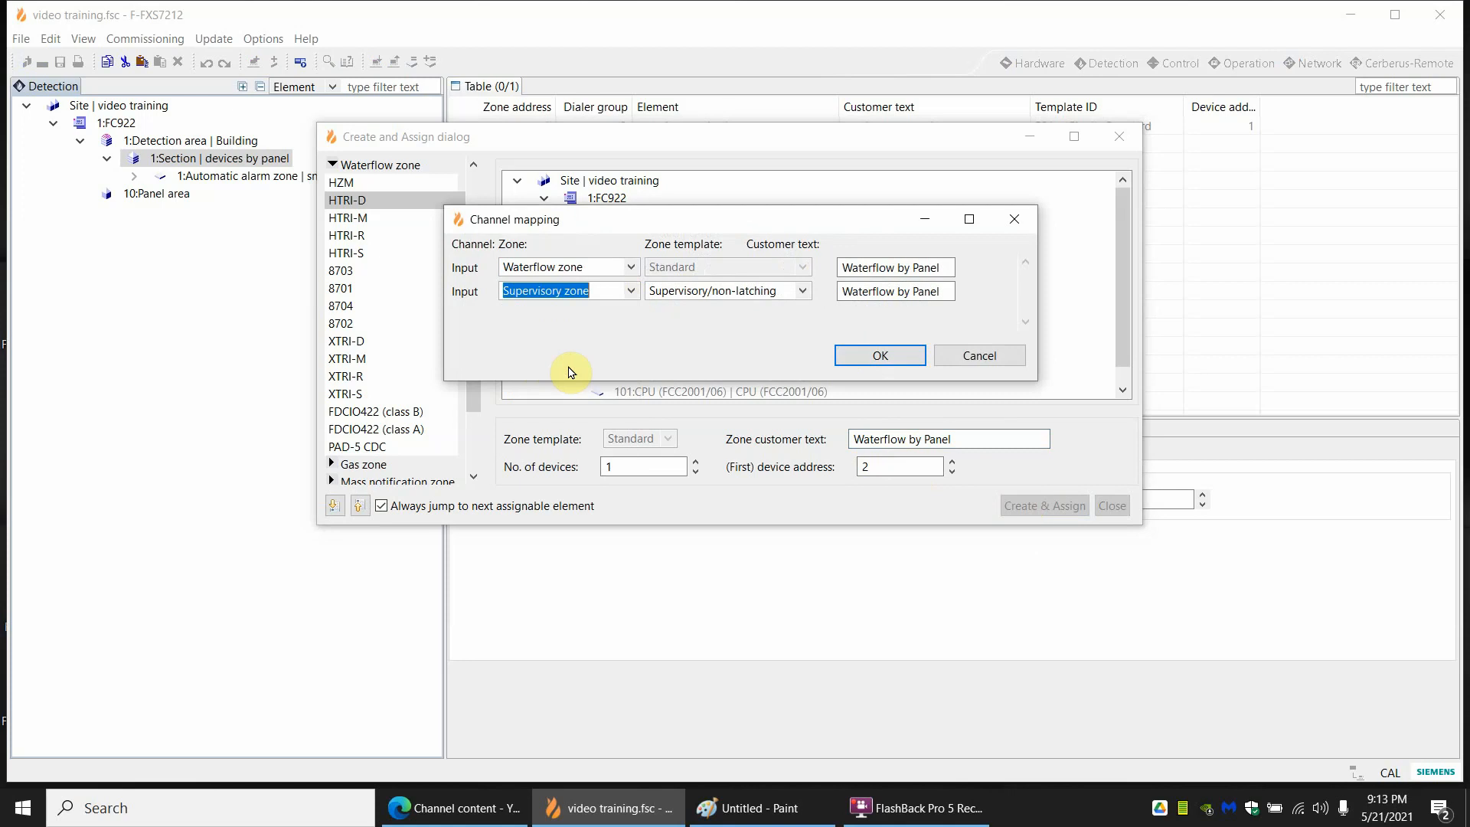
pyautogui.click(940, 289)
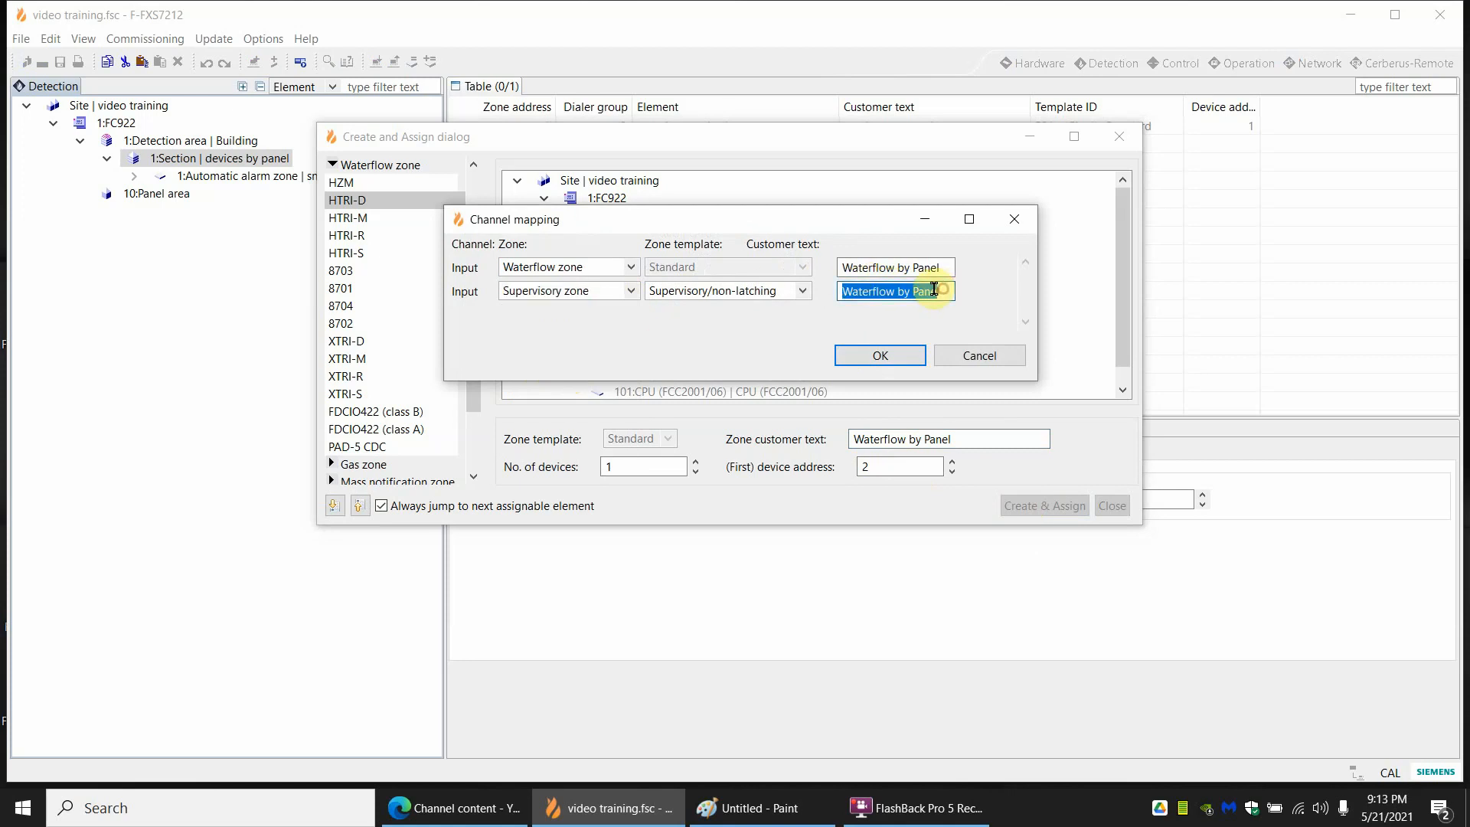
pyautogui.click(893, 290)
pyautogui.moveTo(894, 291); pyautogui.dragTo(797, 291)
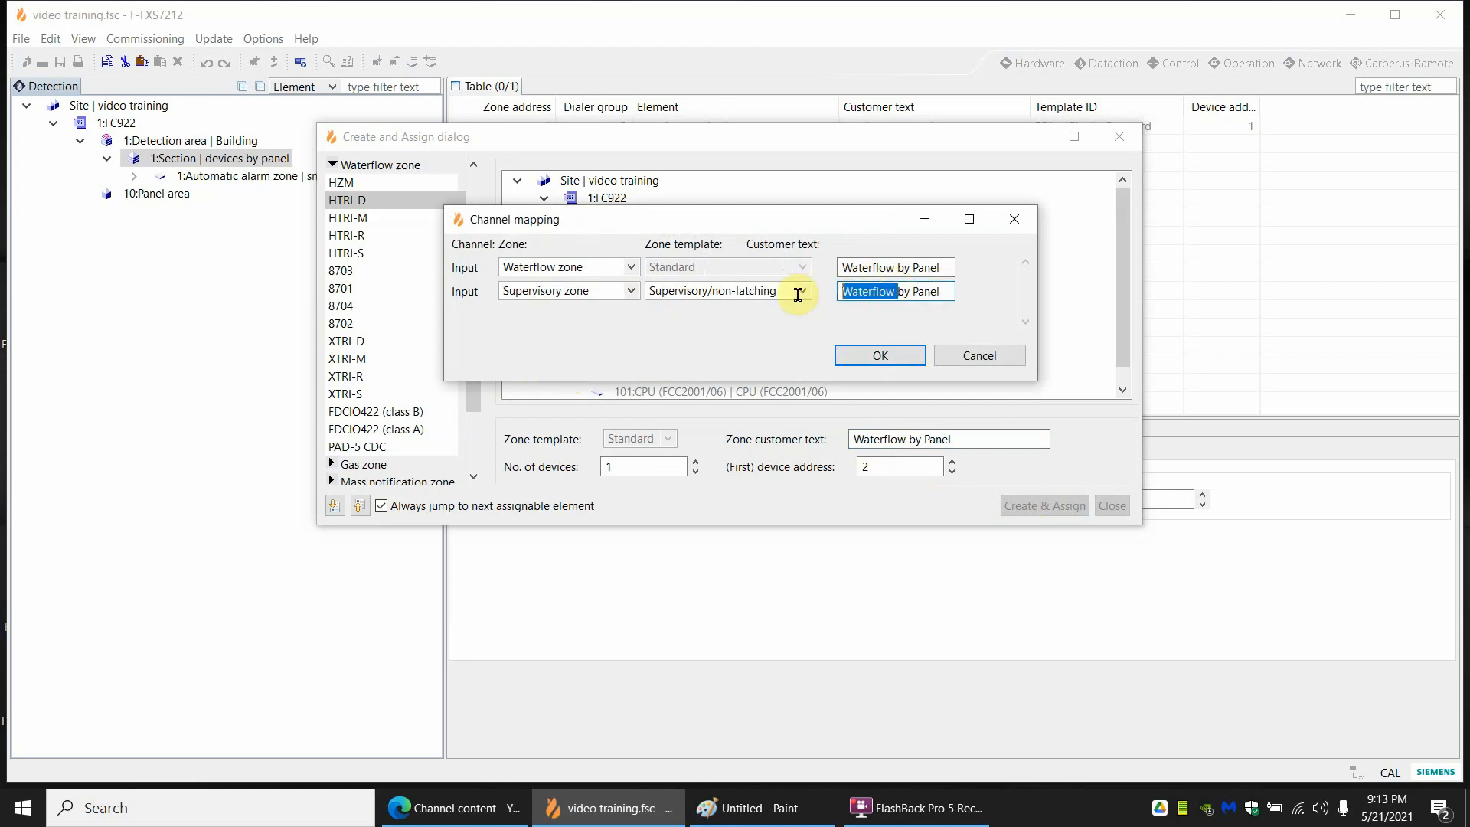
pyautogui.write('sprinkler tamp')
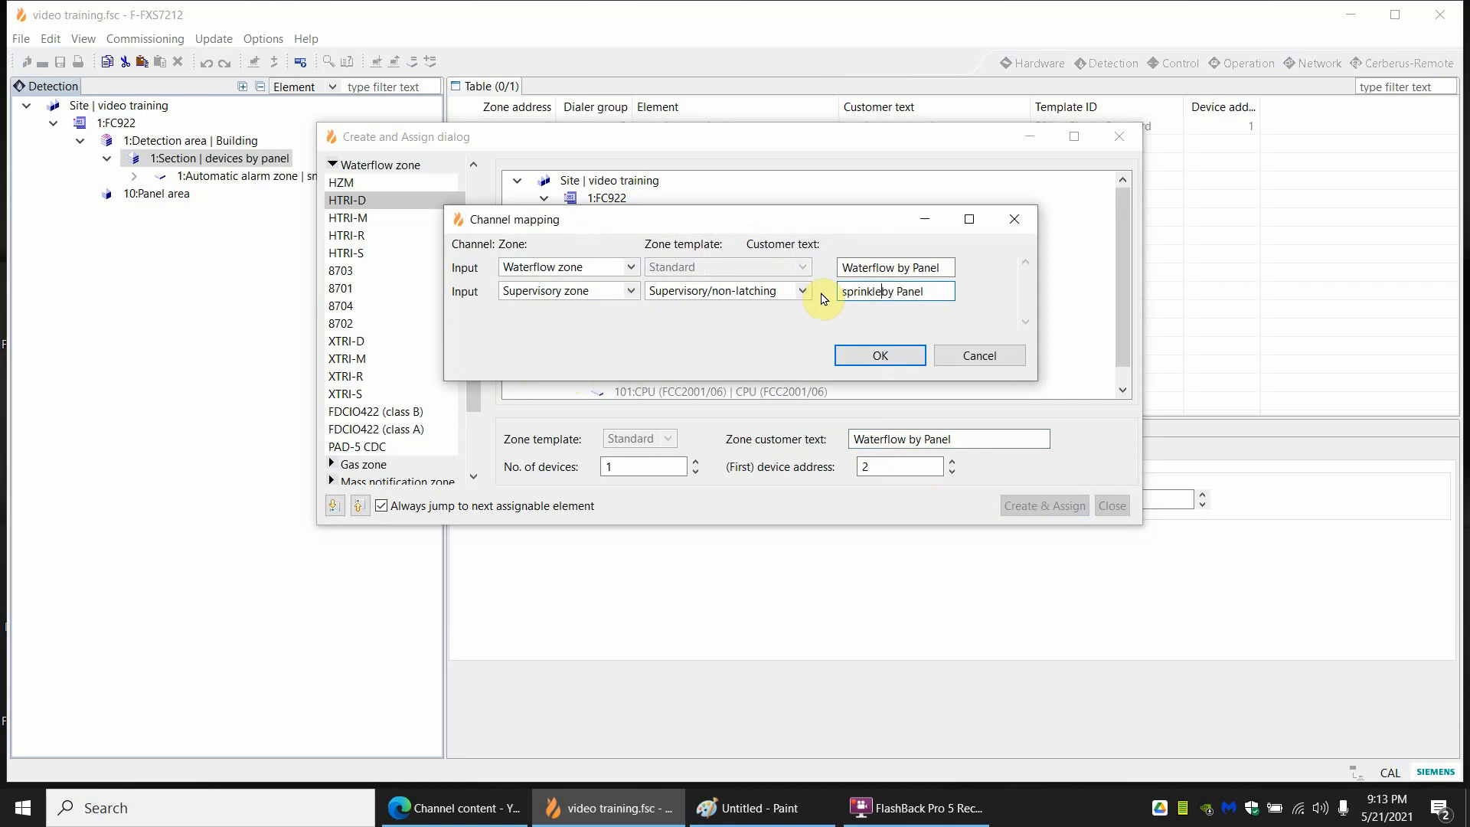
pyautogui.write('er')
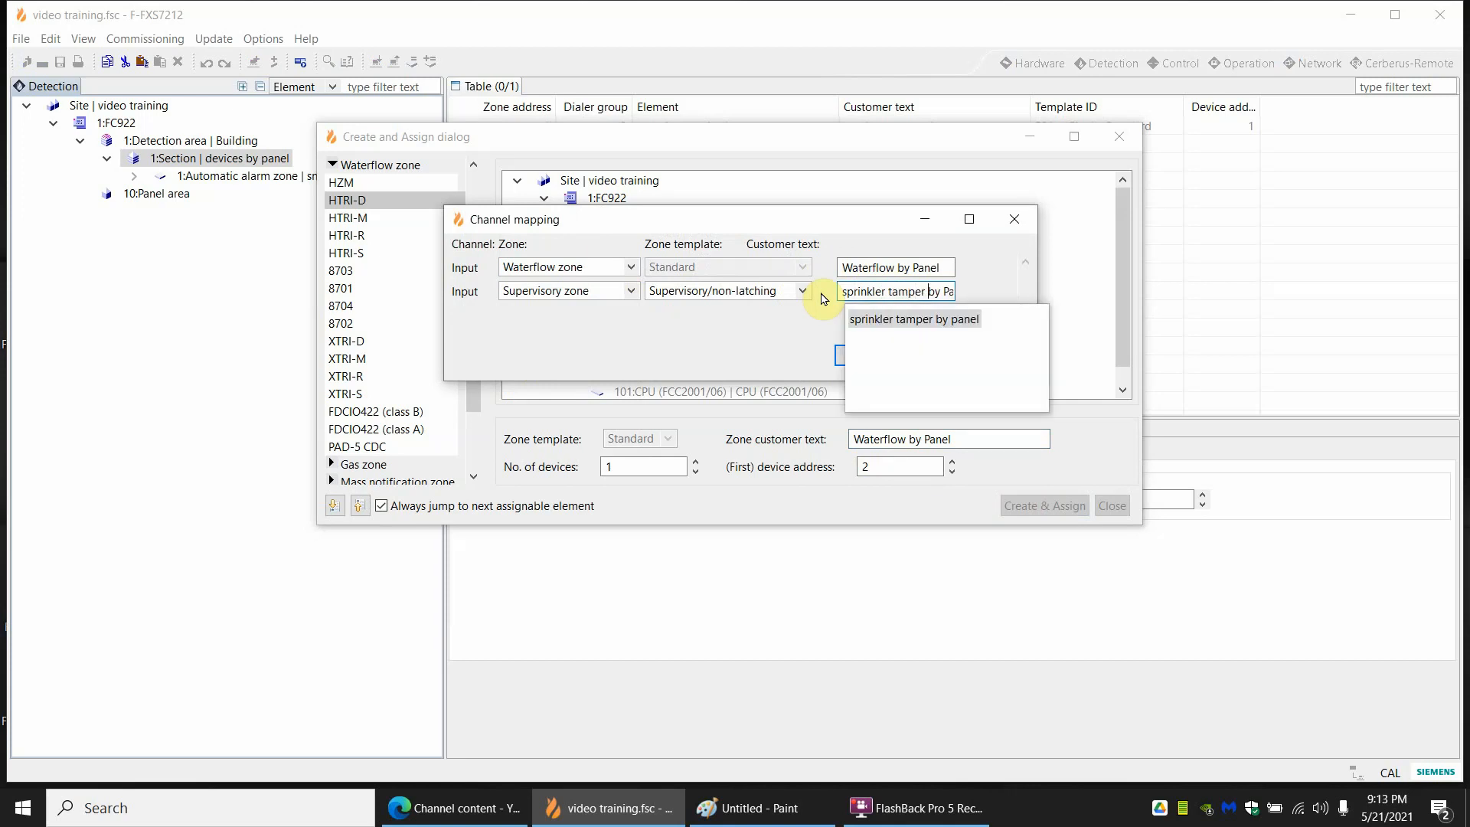
pyautogui.click(949, 318)
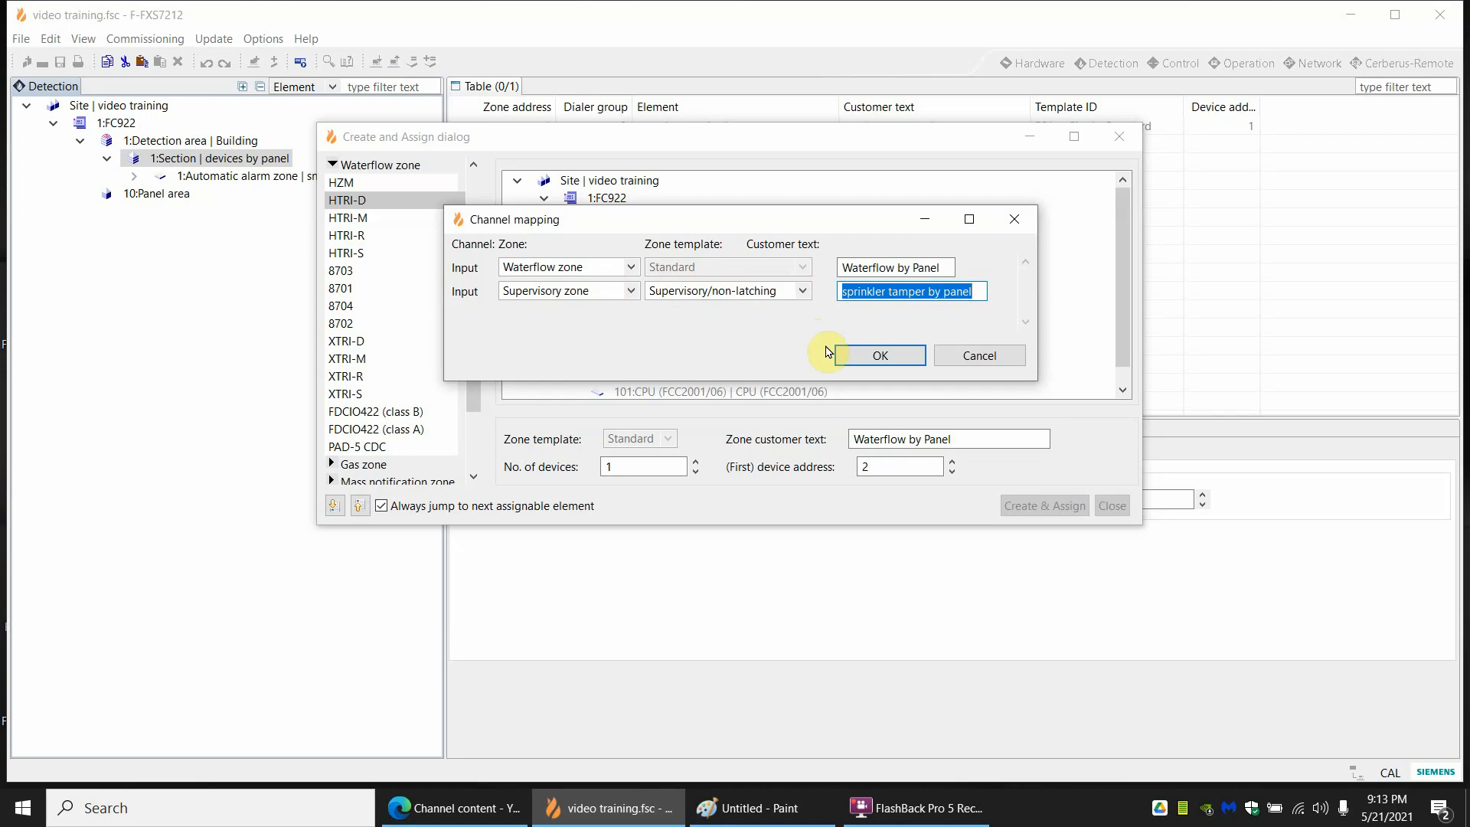
pyautogui.click(870, 361)
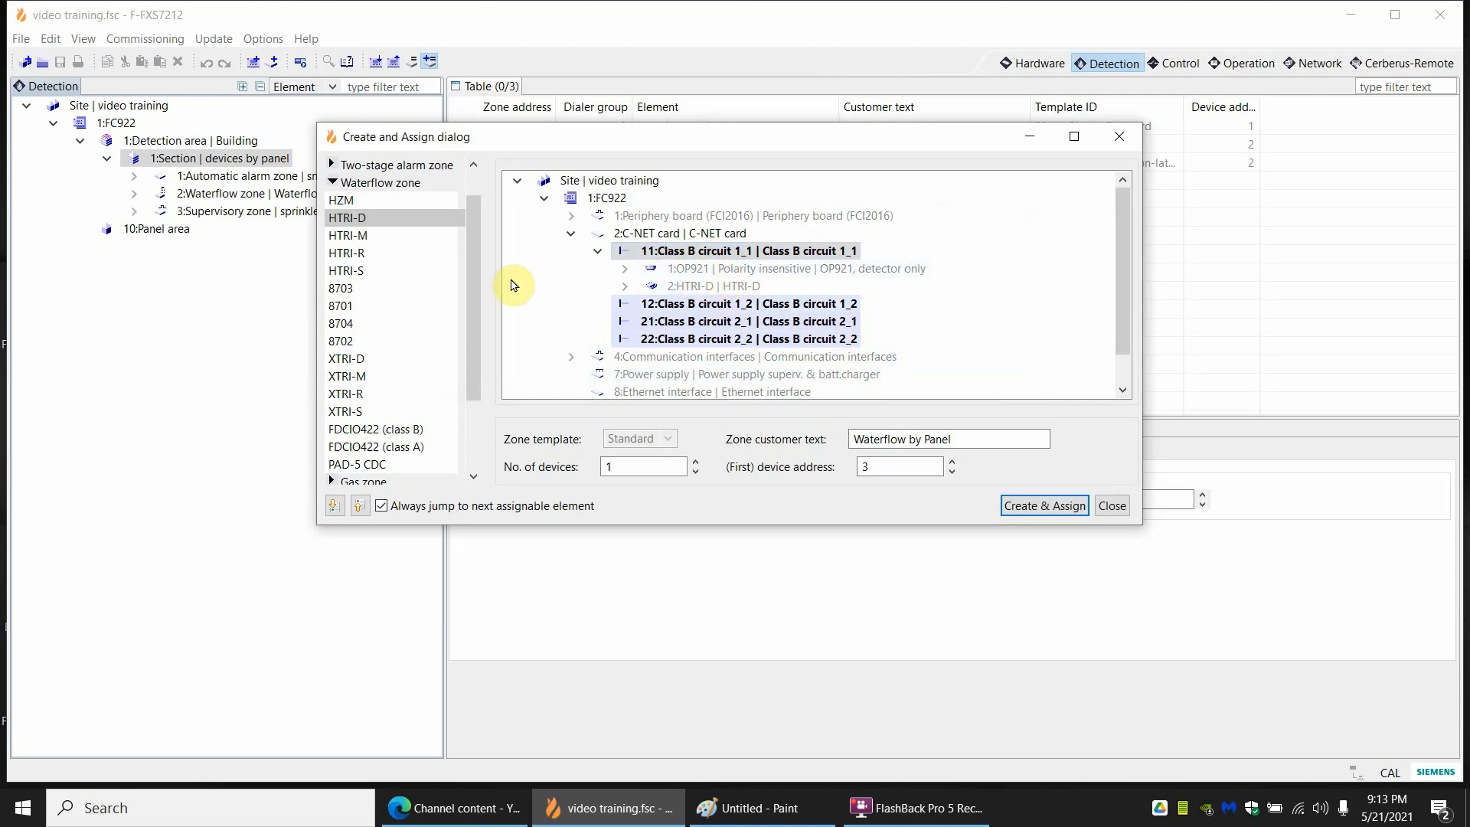
# Create and assign a manual alarm zone HMS-S/D/M/SA at address 3 with customer text "Pull by Panel", and close the dialog.
pyautogui.click(335, 180)
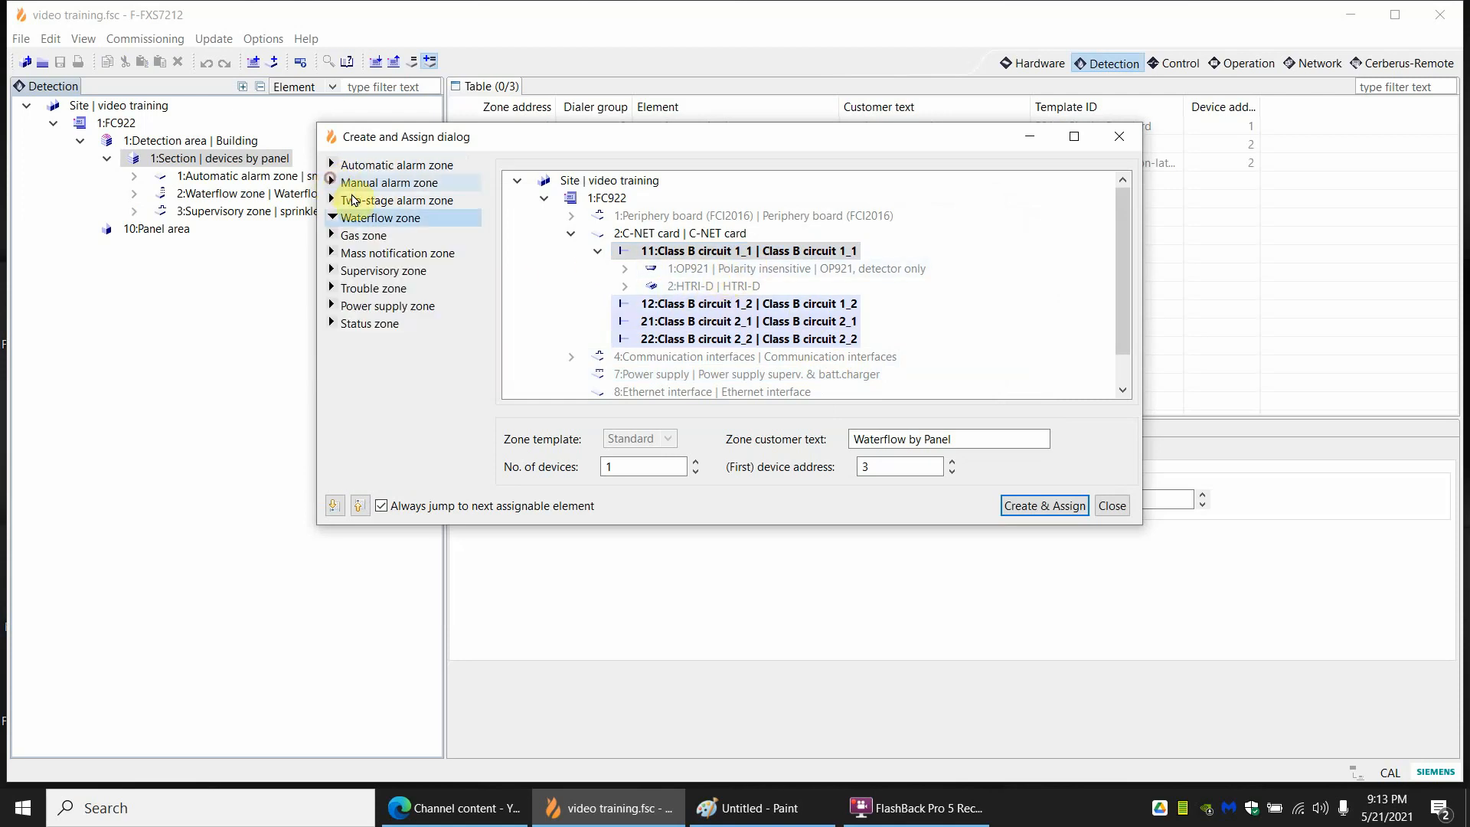
pyautogui.click(335, 183)
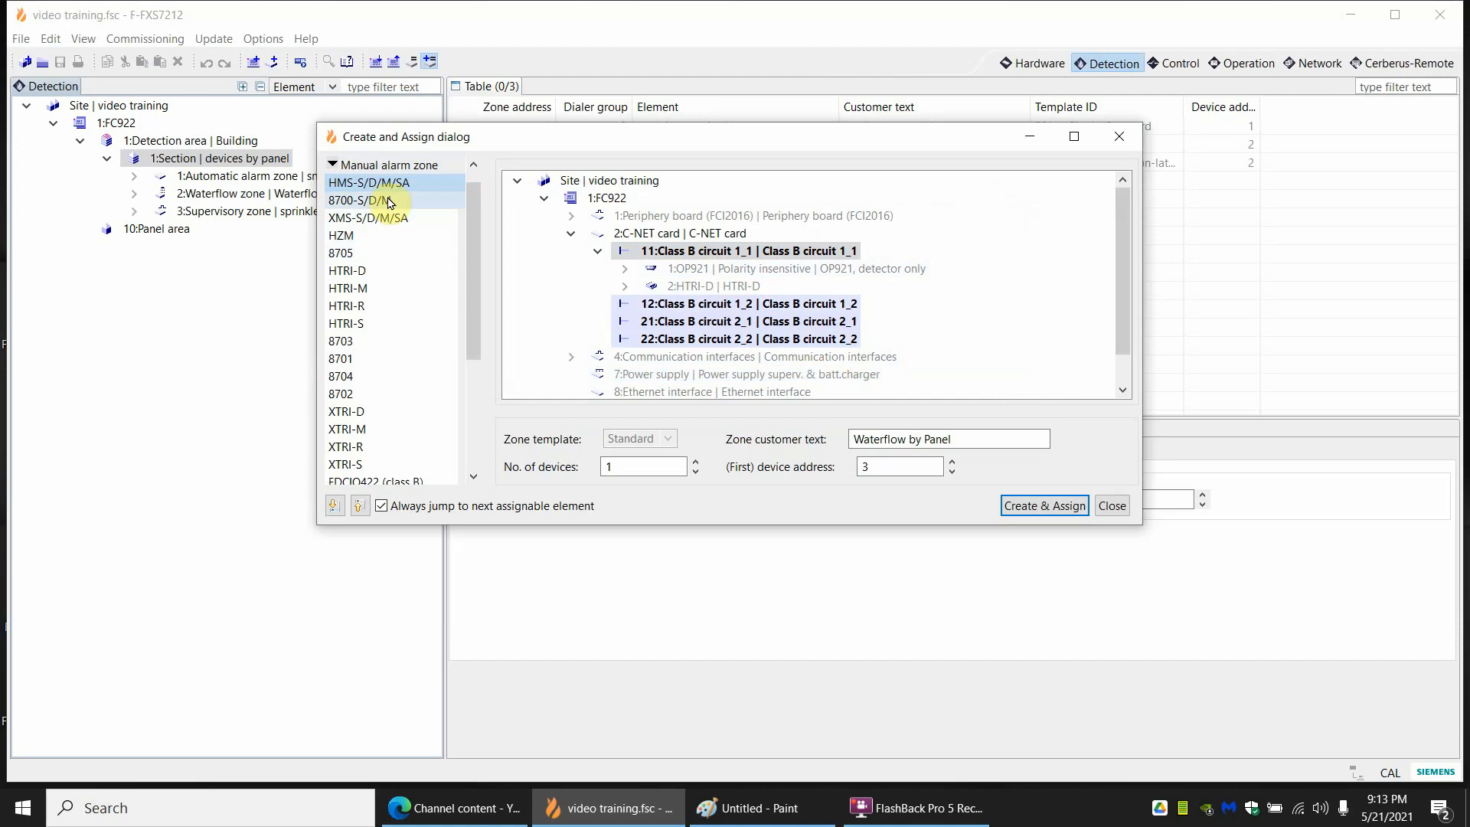
pyautogui.click(907, 433)
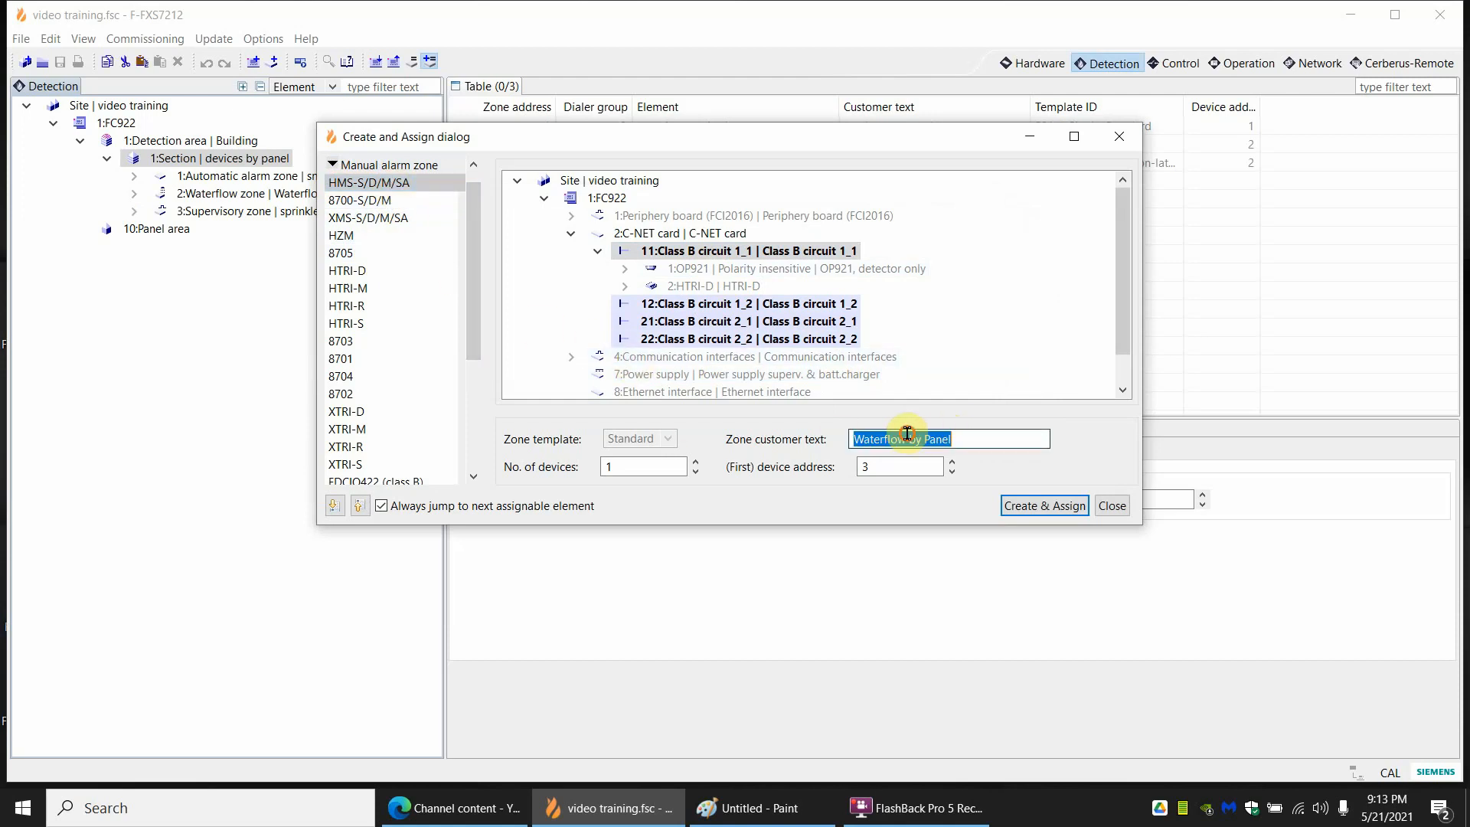
pyautogui.moveTo(852, 438); pyautogui.dragTo(906, 449)
pyautogui.write('Pull')
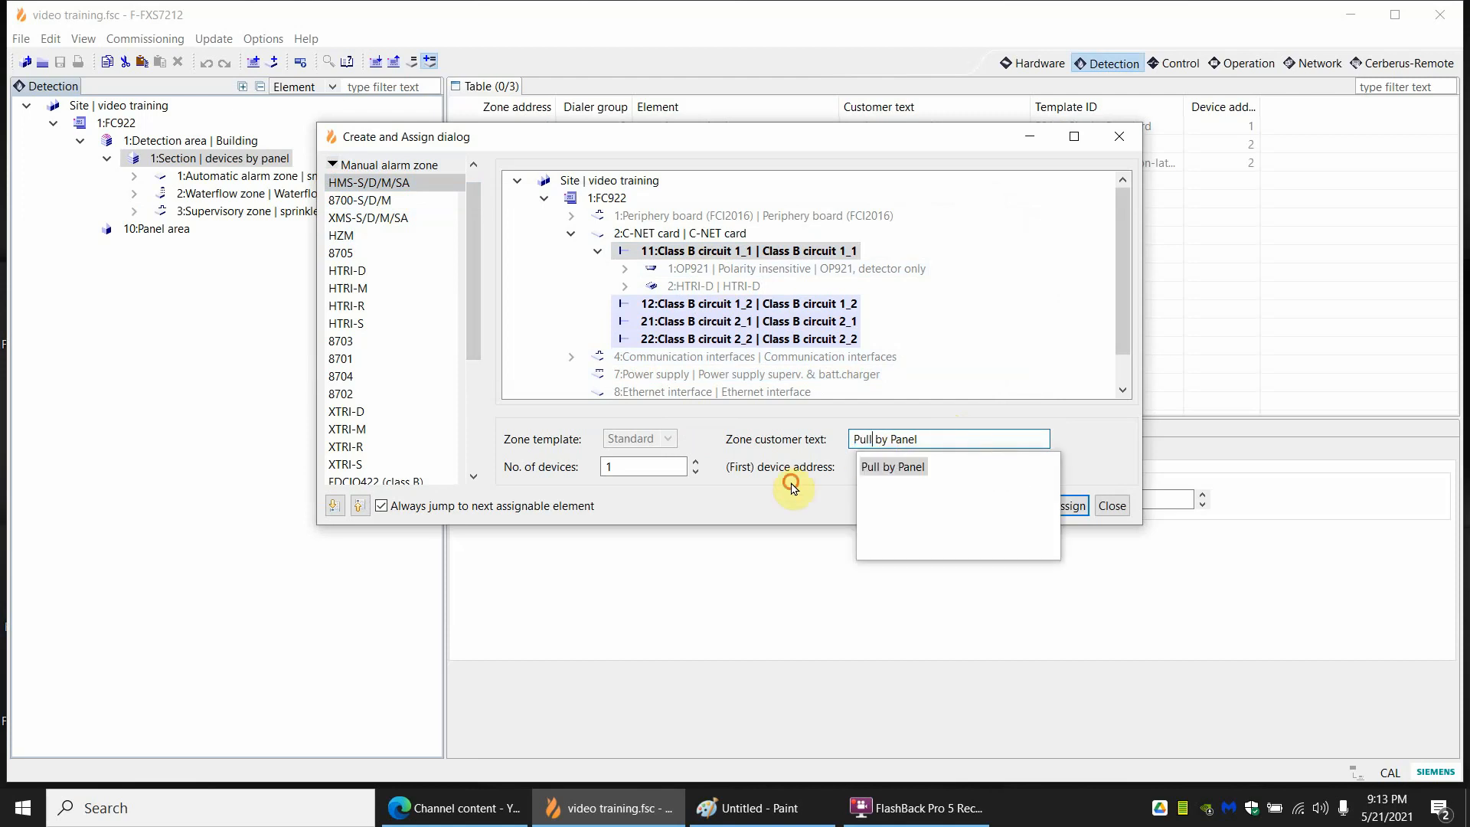
pyautogui.click(950, 442)
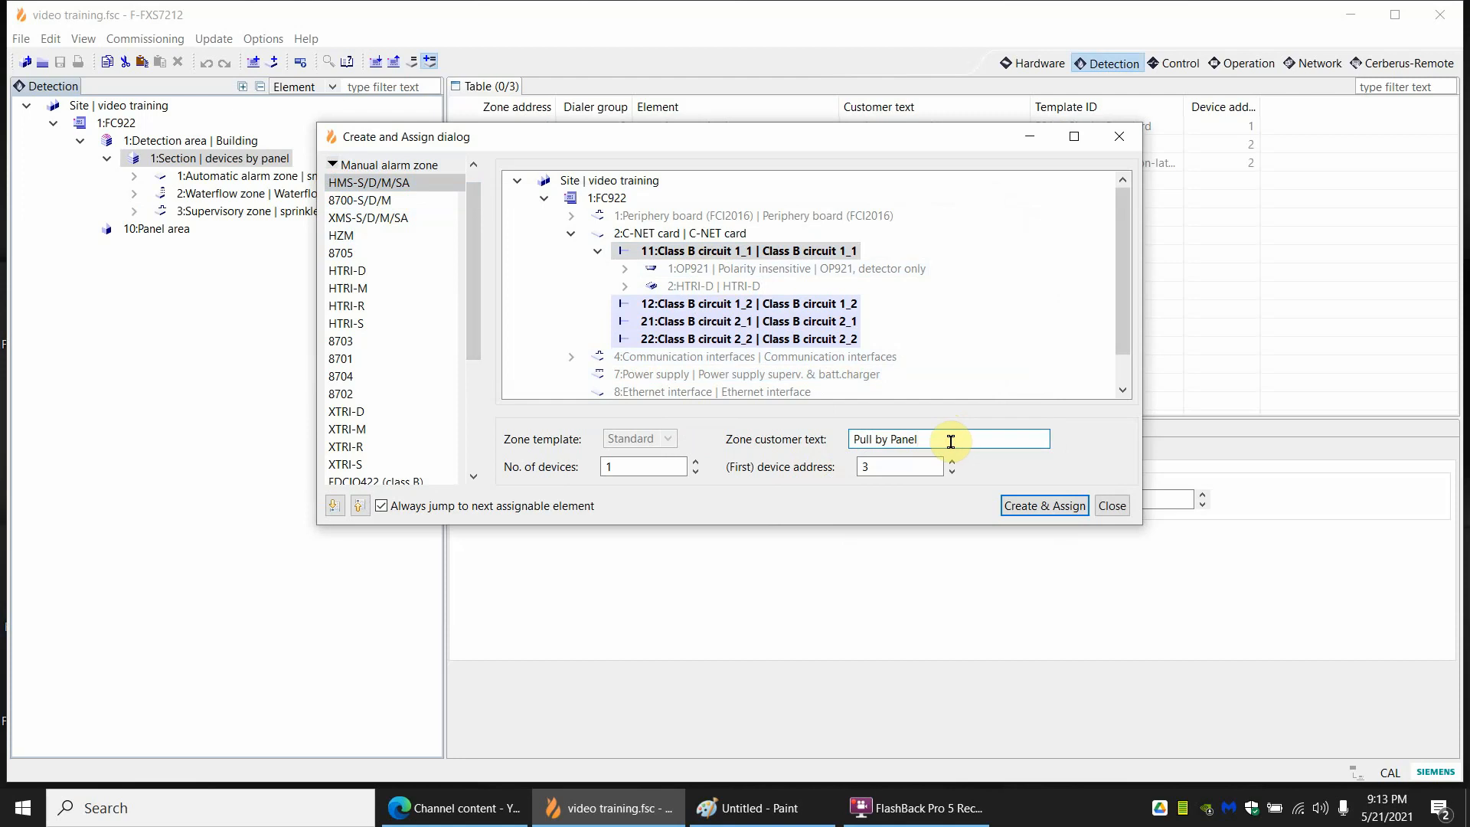
pyautogui.doubleClick(903, 468)
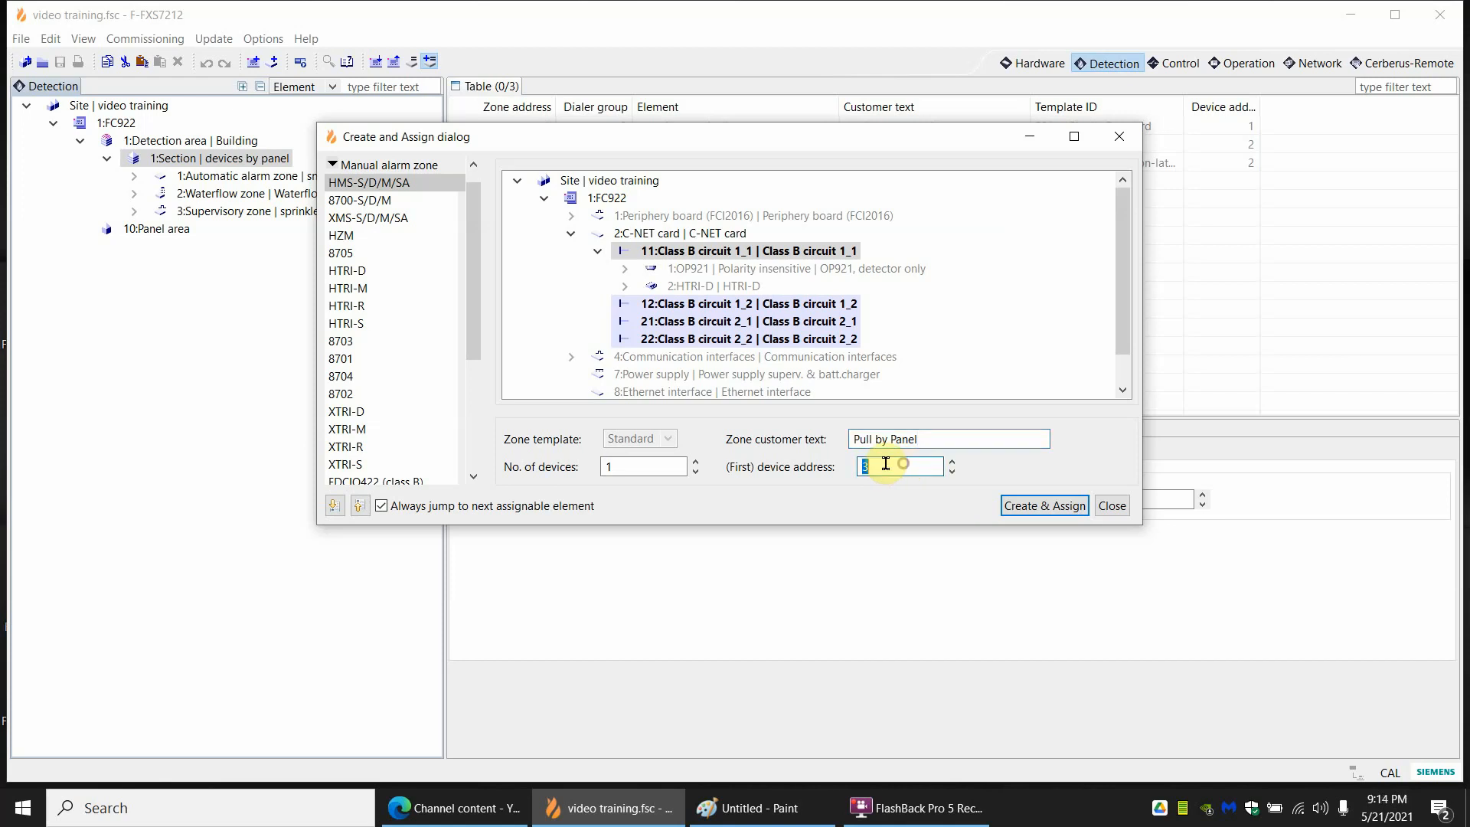
pyautogui.click(1035, 505)
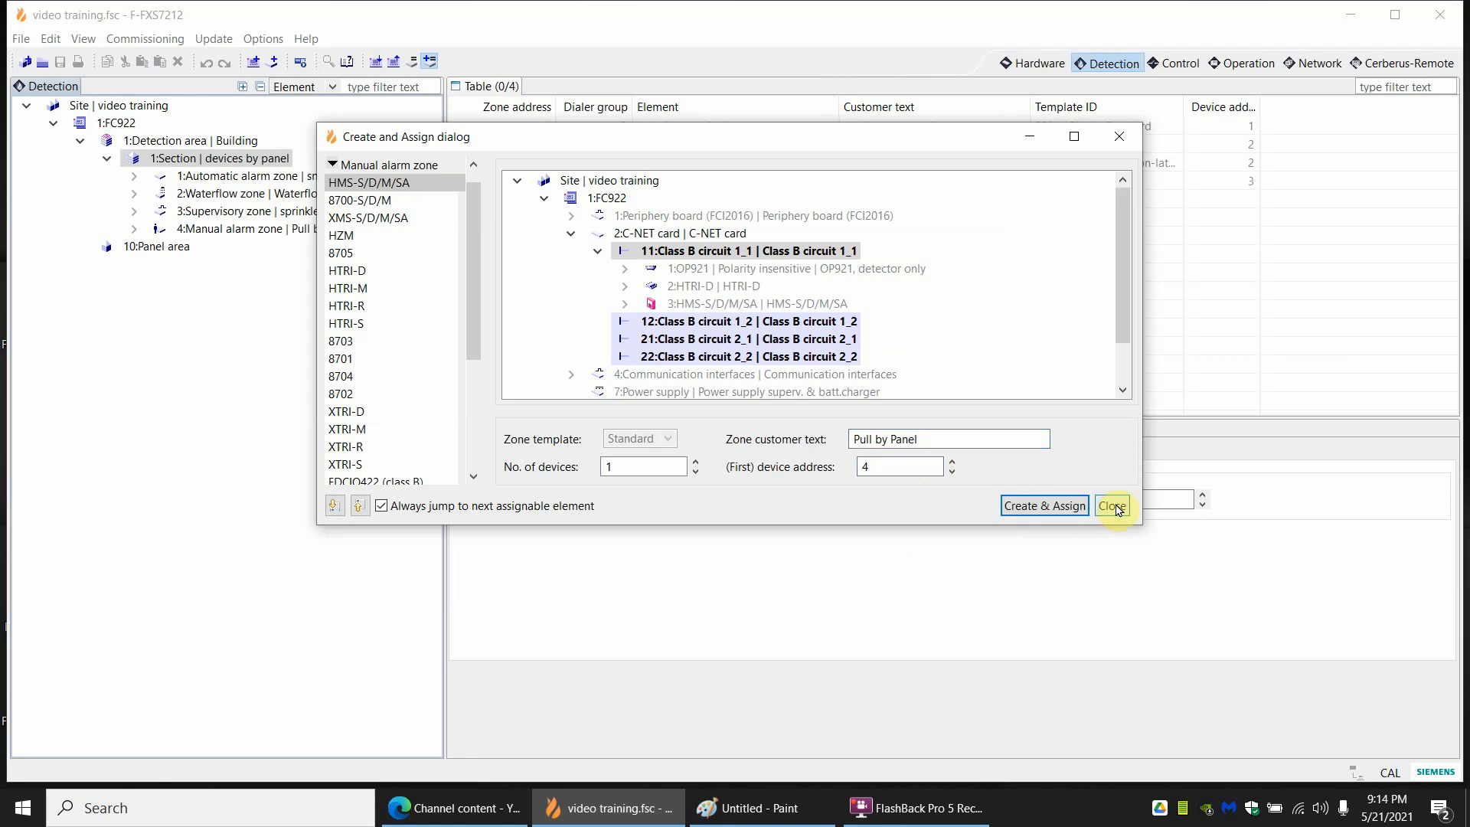
pyautogui.click(1112, 506)
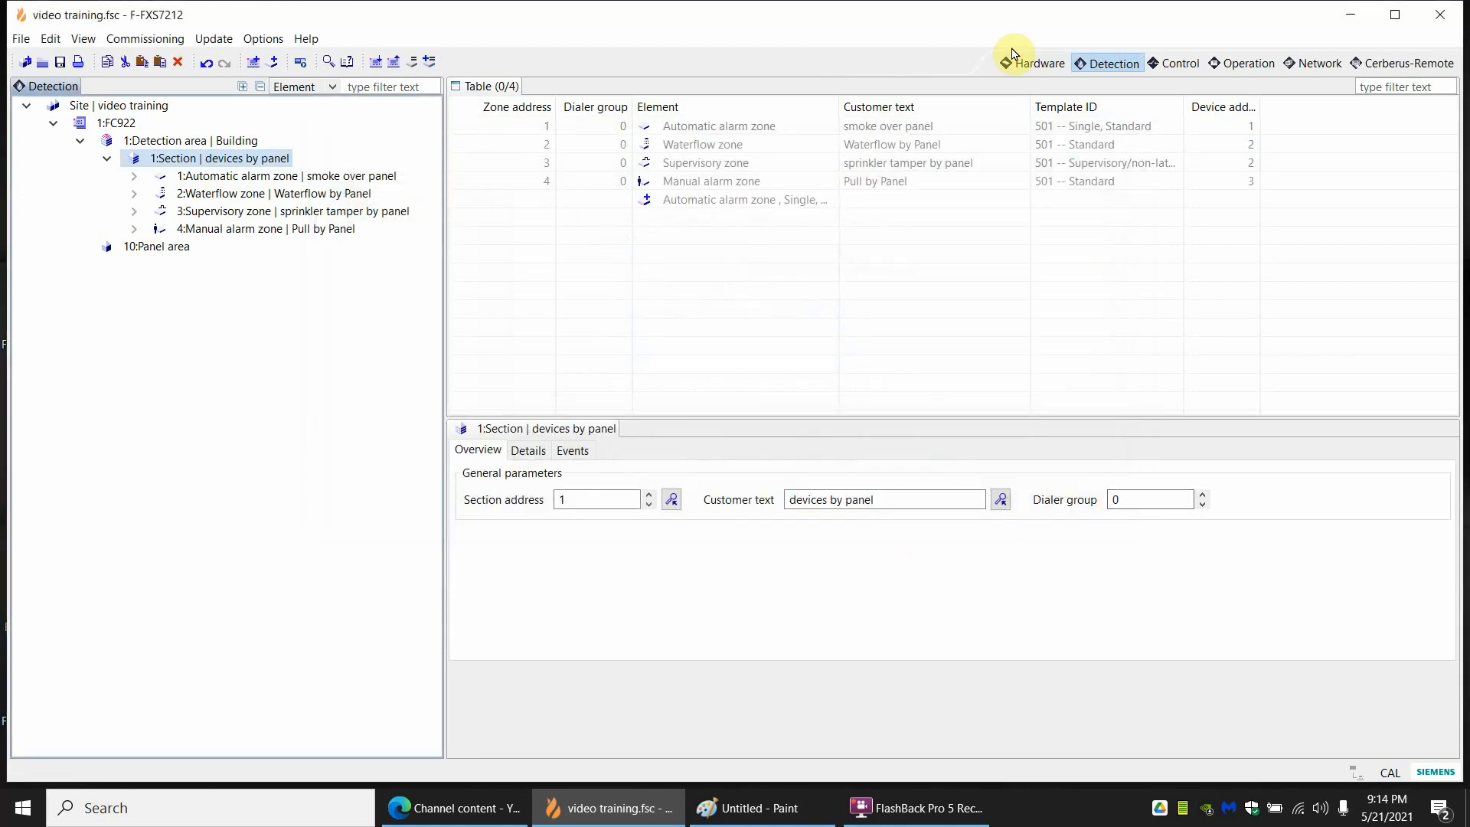
# Expand the OP921, HTRI-D and HMS-S/D/M/SA devices under Class B circuit 1_1 in the hardware tree.
pyautogui.click(1028, 58)
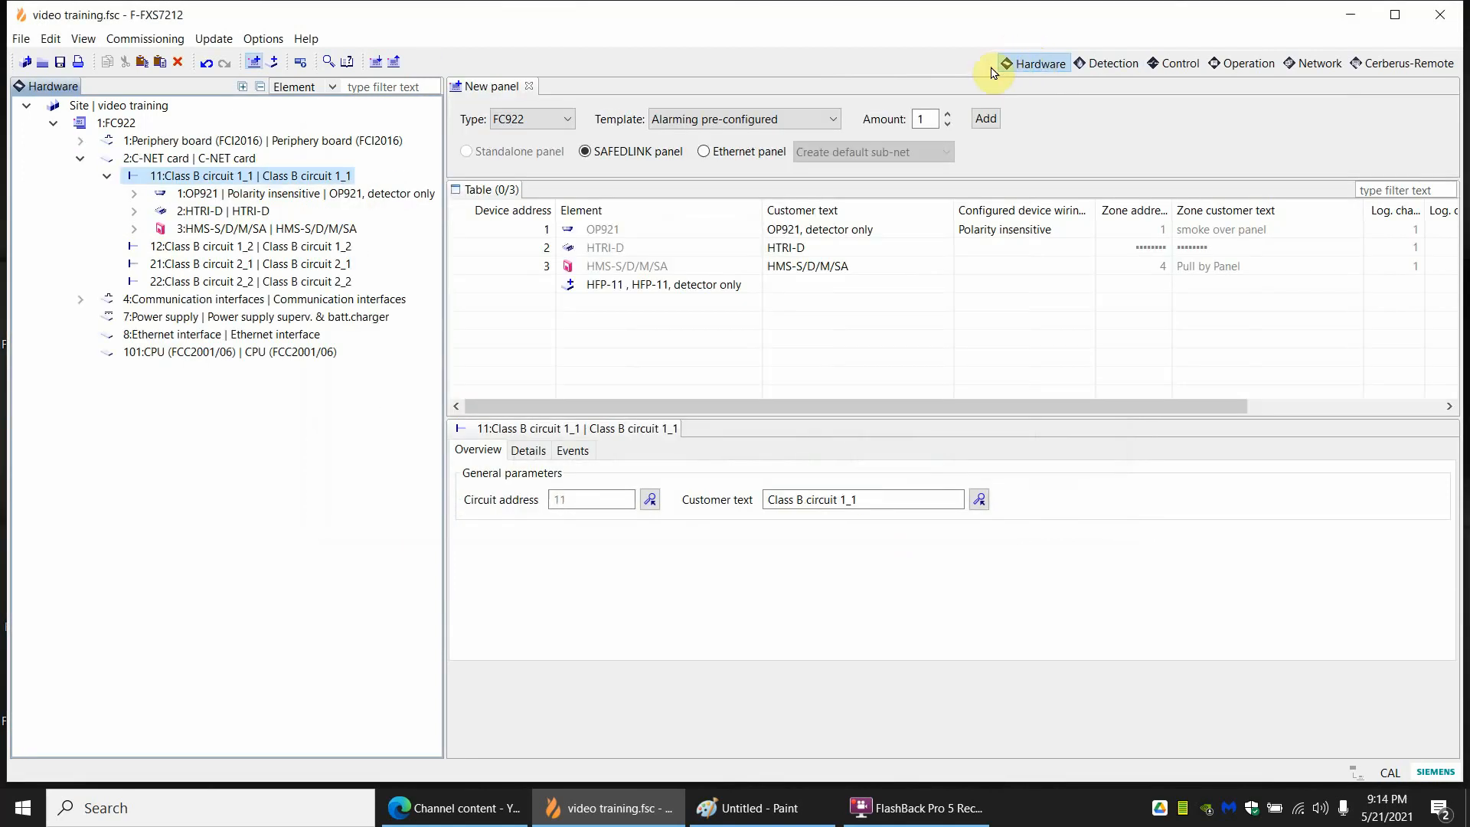
pyautogui.click(135, 194)
pyautogui.click(134, 229)
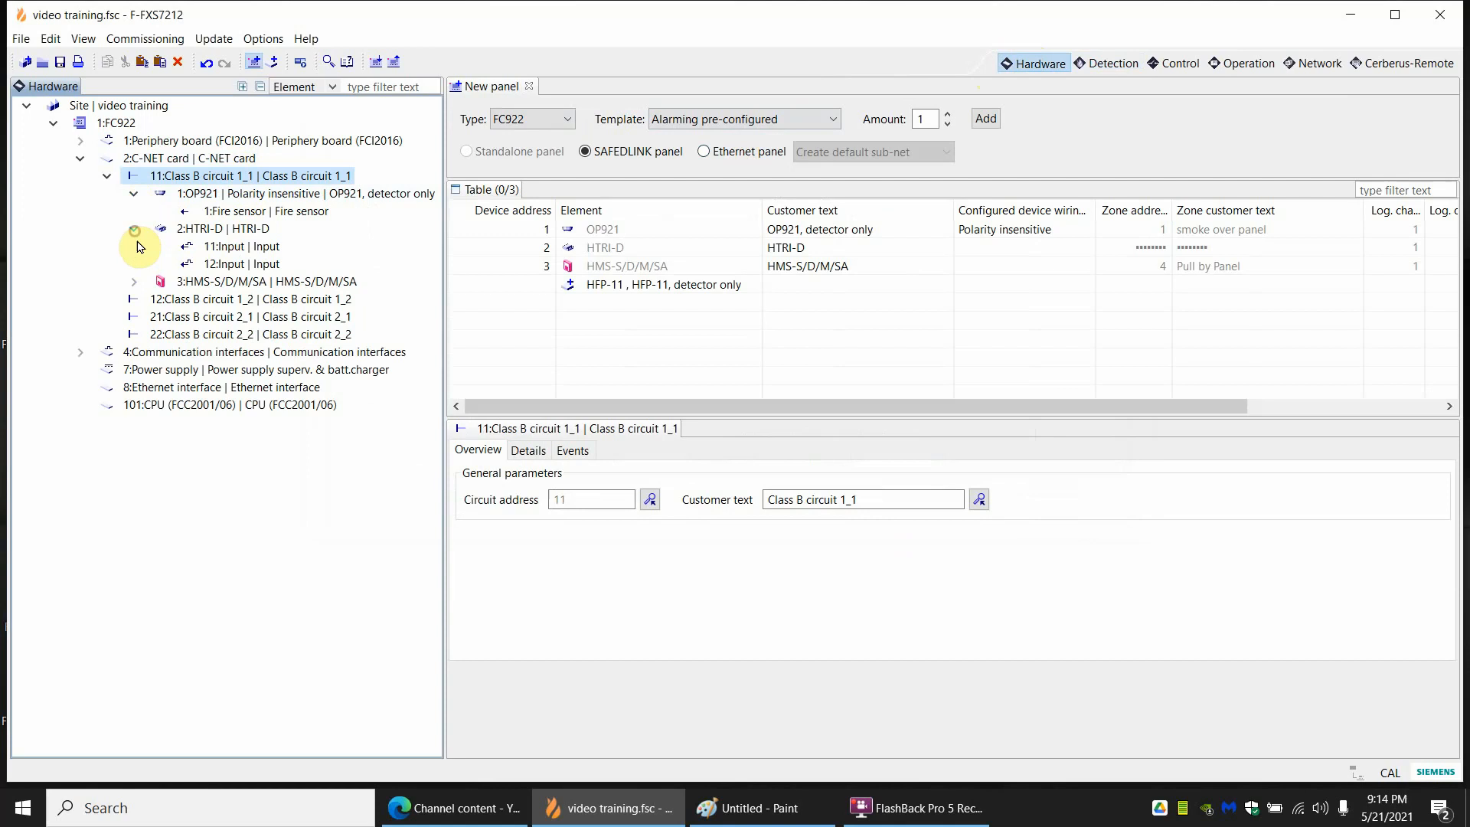
pyautogui.click(134, 281)
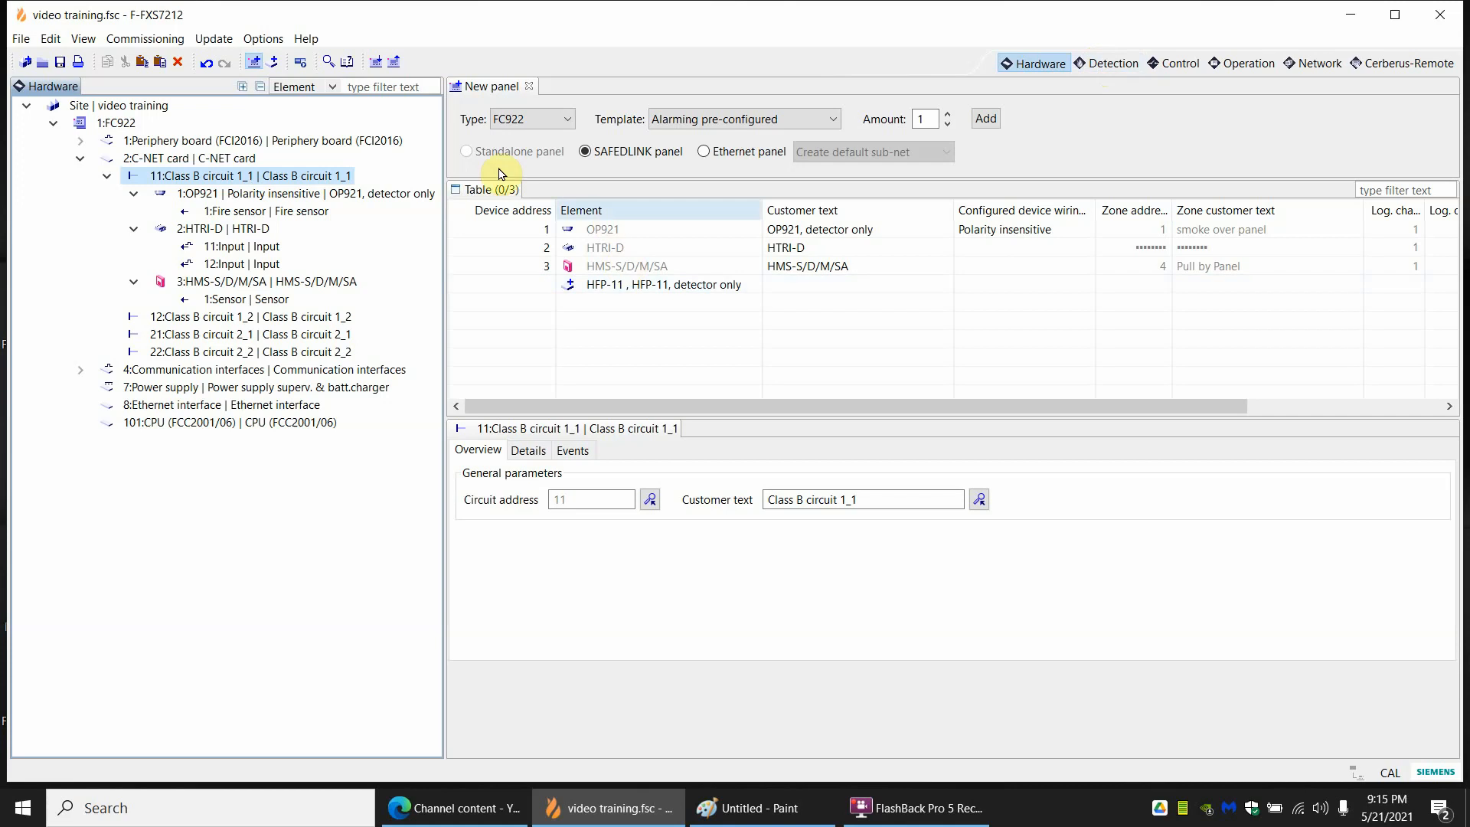
# Select the sensor of the HMS-S/D/M/SA device and follow its link to the assigned element in the detection tree.
pyautogui.click(220, 282)
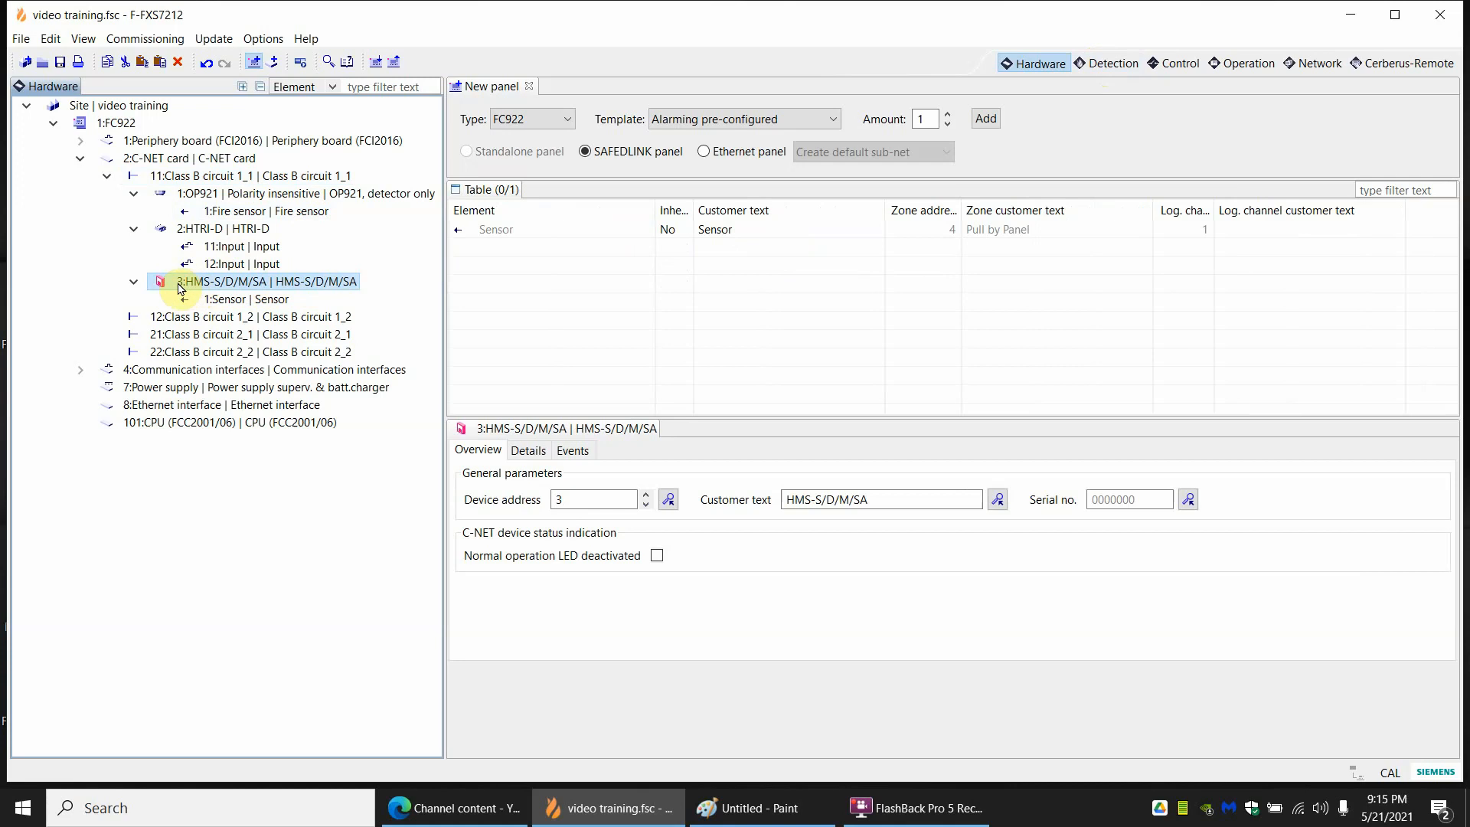
pyautogui.click(263, 299)
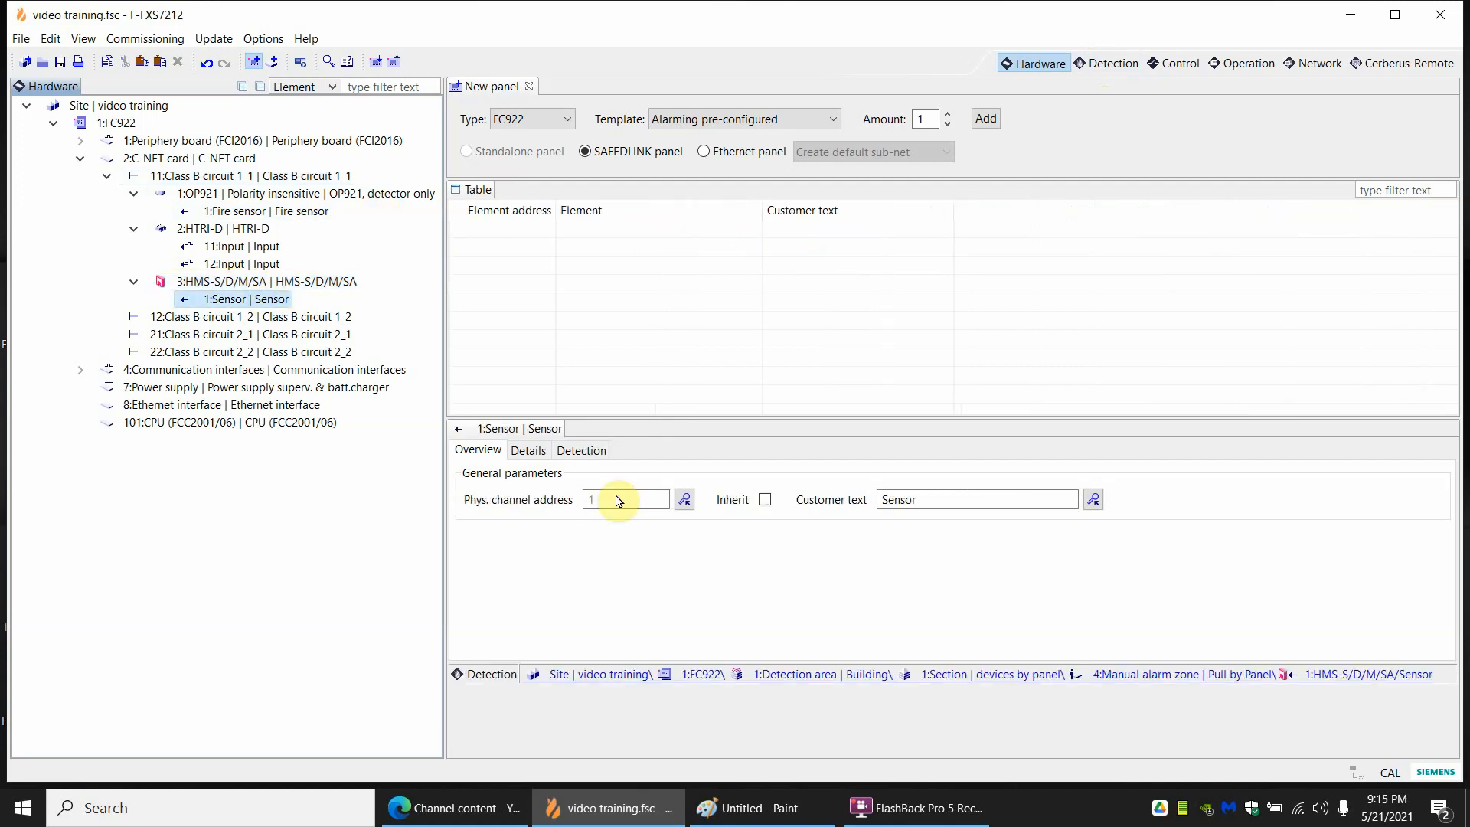
pyautogui.click(754, 674)
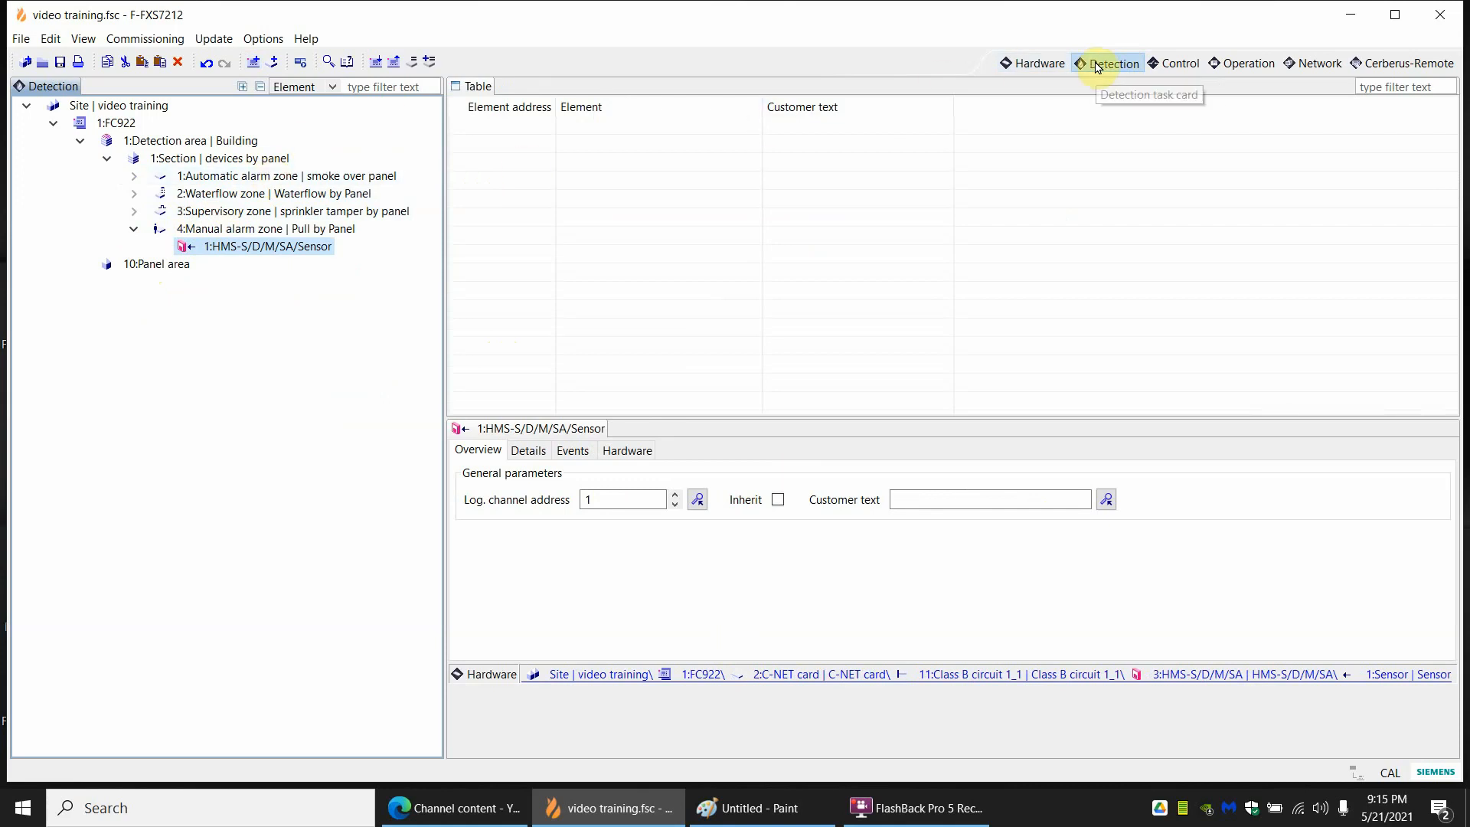
# Set the zone address of the "sprinkler tamper by panel" supervisory zone to 1002.
pyautogui.click(264, 196)
pyautogui.click(244, 215)
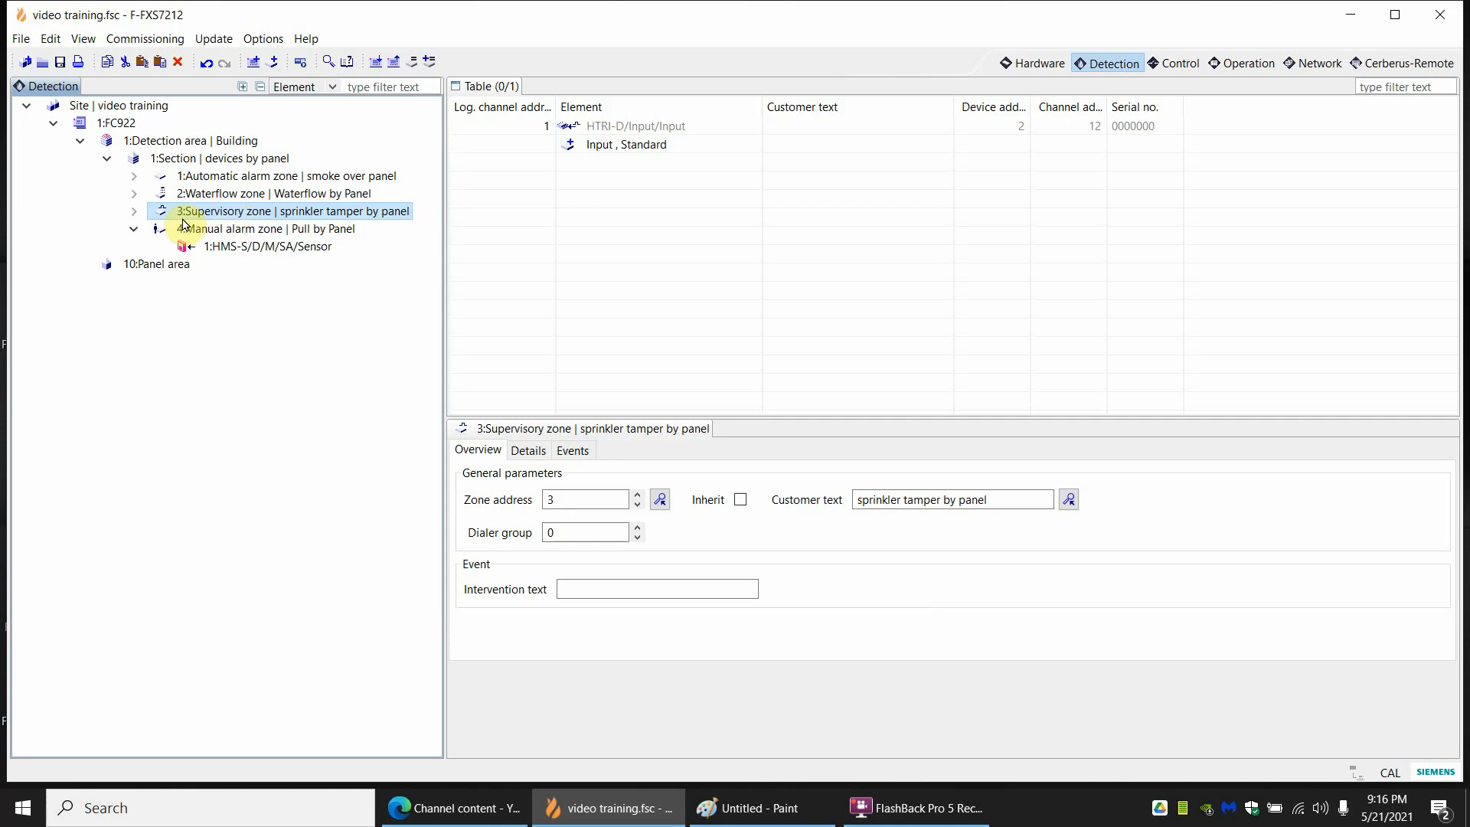
pyautogui.doubleClick(576, 499)
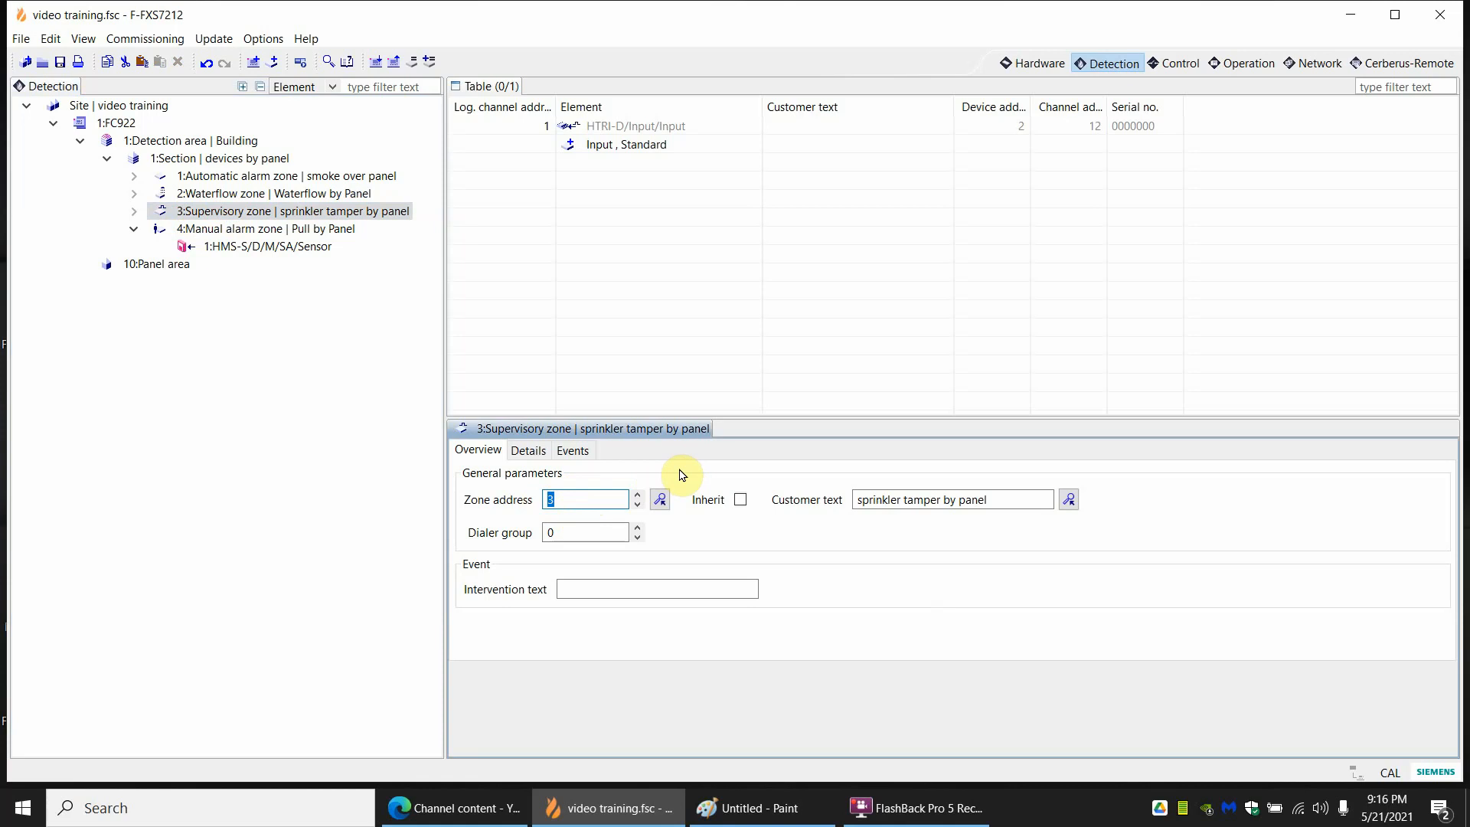
pyautogui.write('1002')
pyautogui.press('Return')
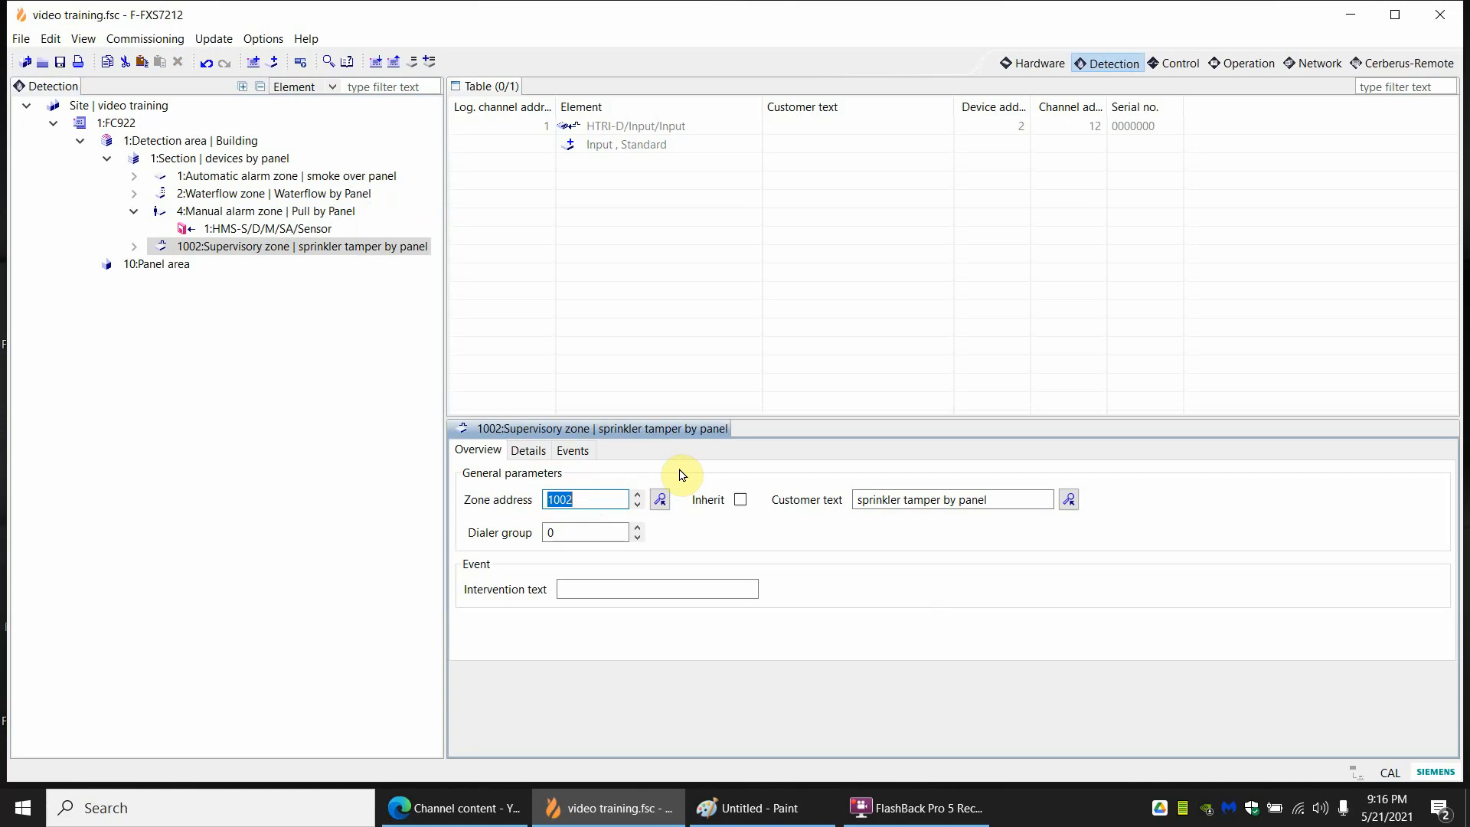
# Set the zone address of the "Pull by Panel" manual alarm zone to 3.
pyautogui.click(201, 214)
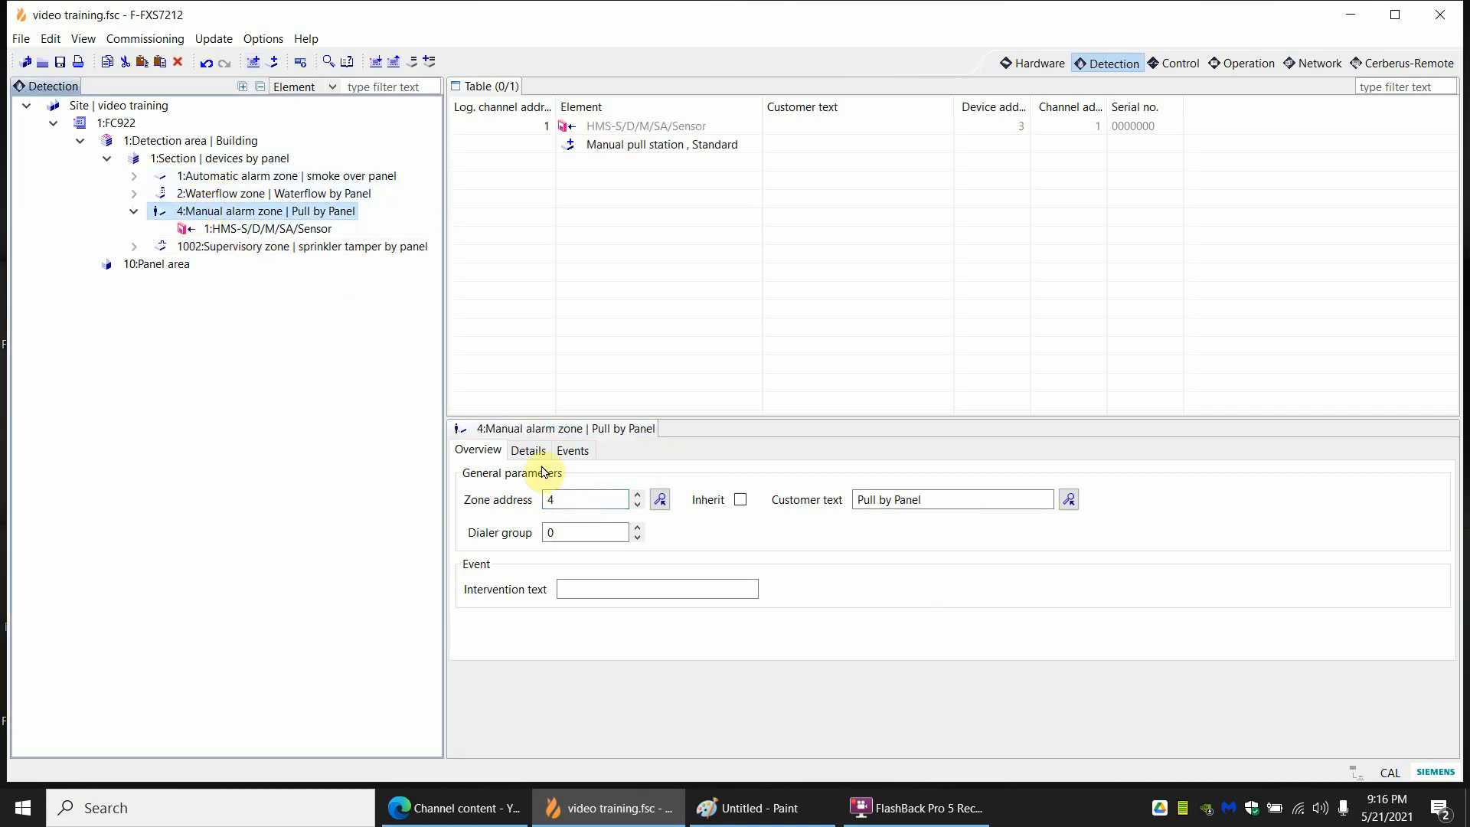
pyautogui.click(575, 499)
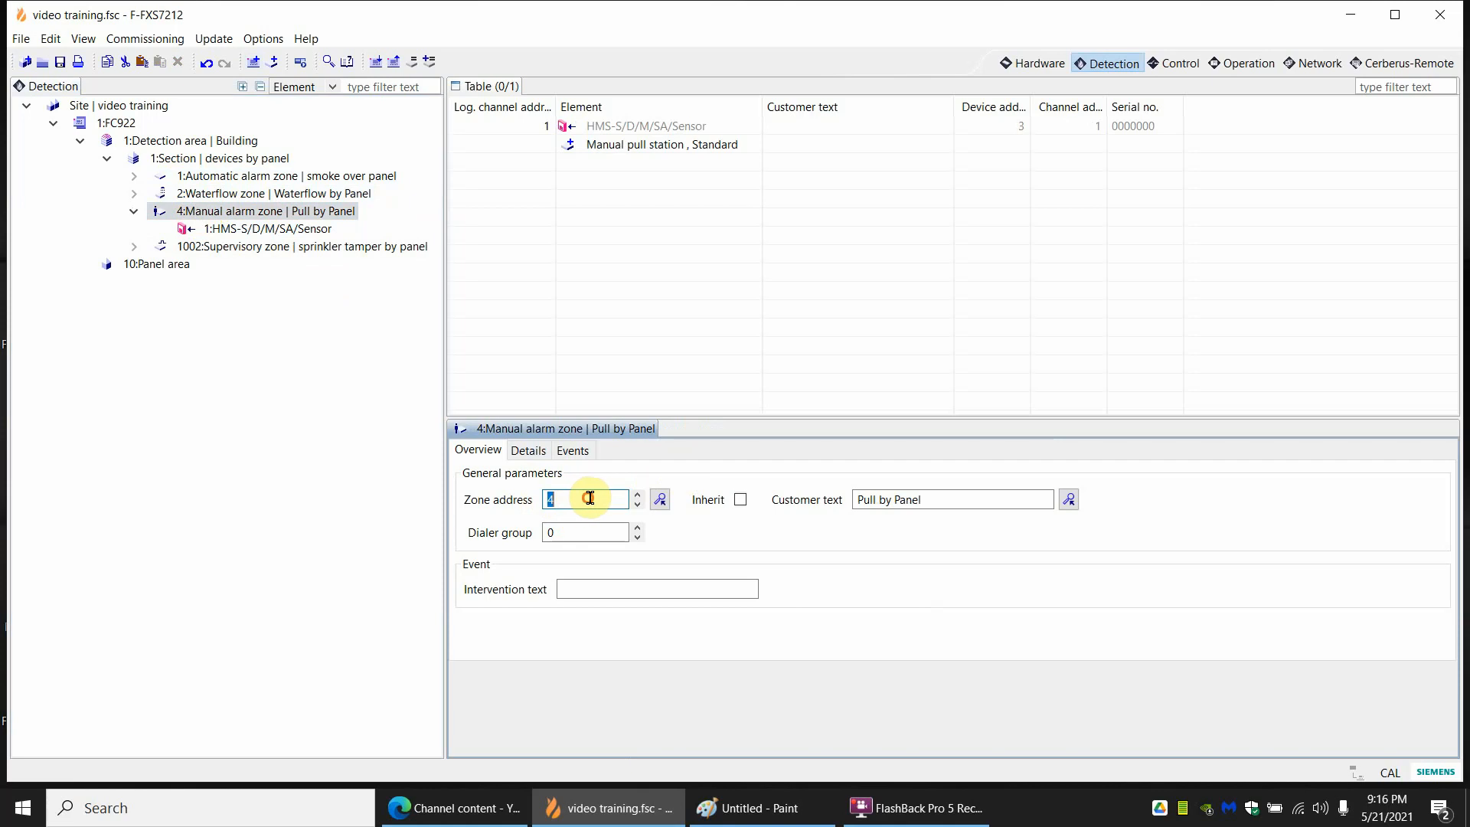
pyautogui.write('3')
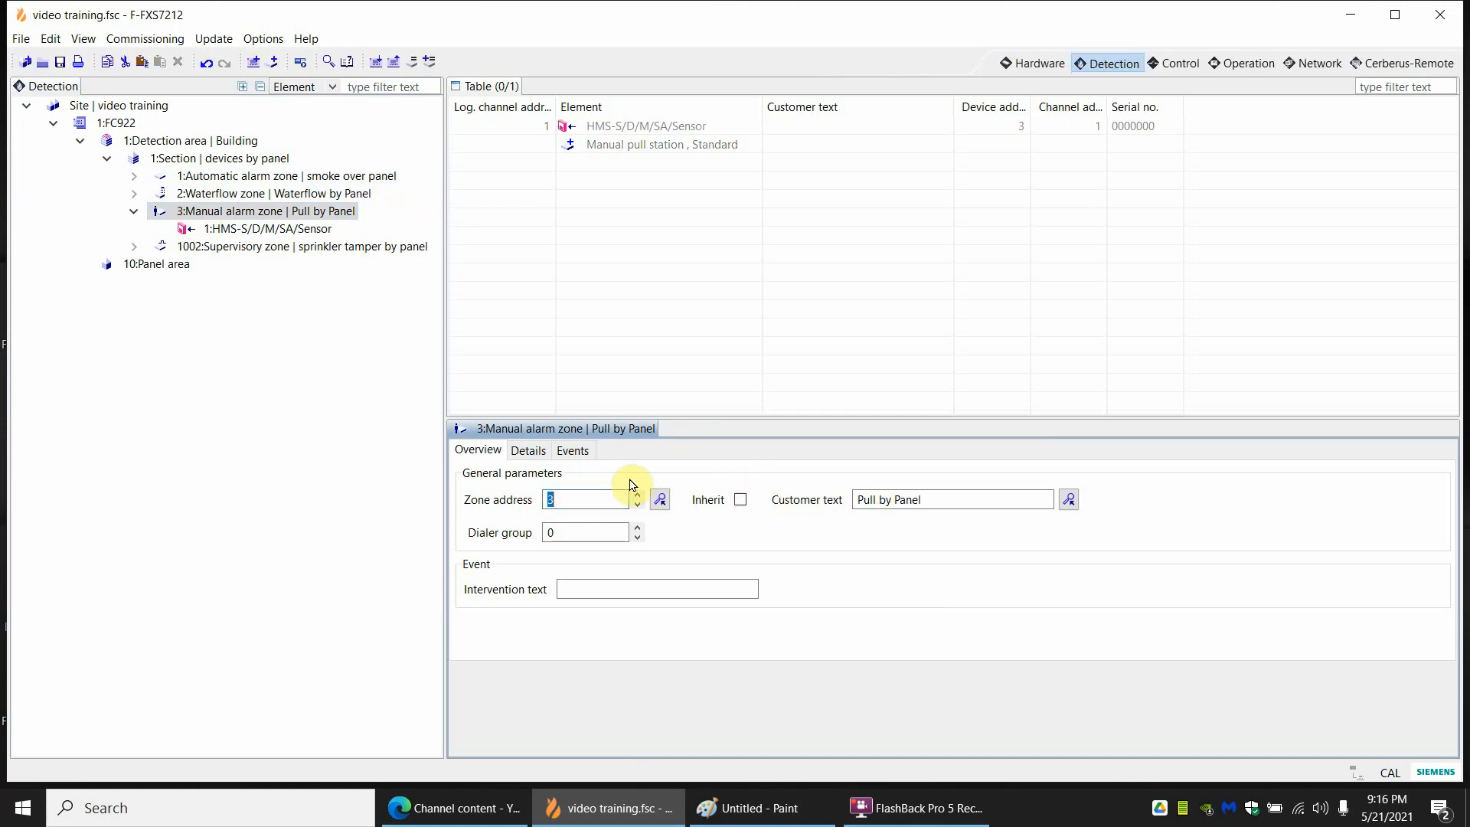
pyautogui.click(217, 218)
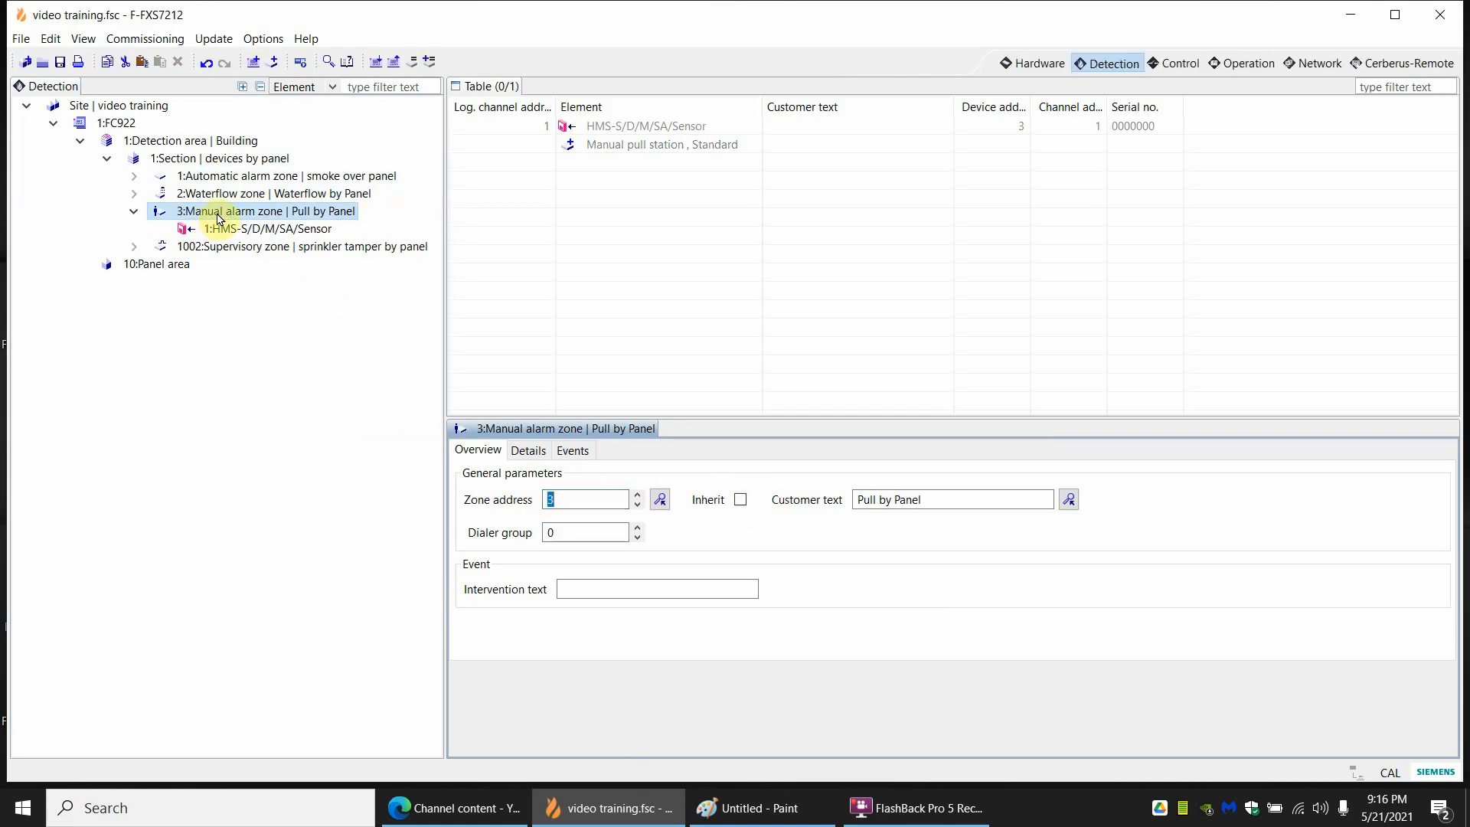
# Follow the links between the HMS-S/D/M/SA sensor, HTRI-D inputs 11 and 12 and their zones, comparing the hardware and detection trees.
pyautogui.click(236, 229)
pyautogui.click(696, 672)
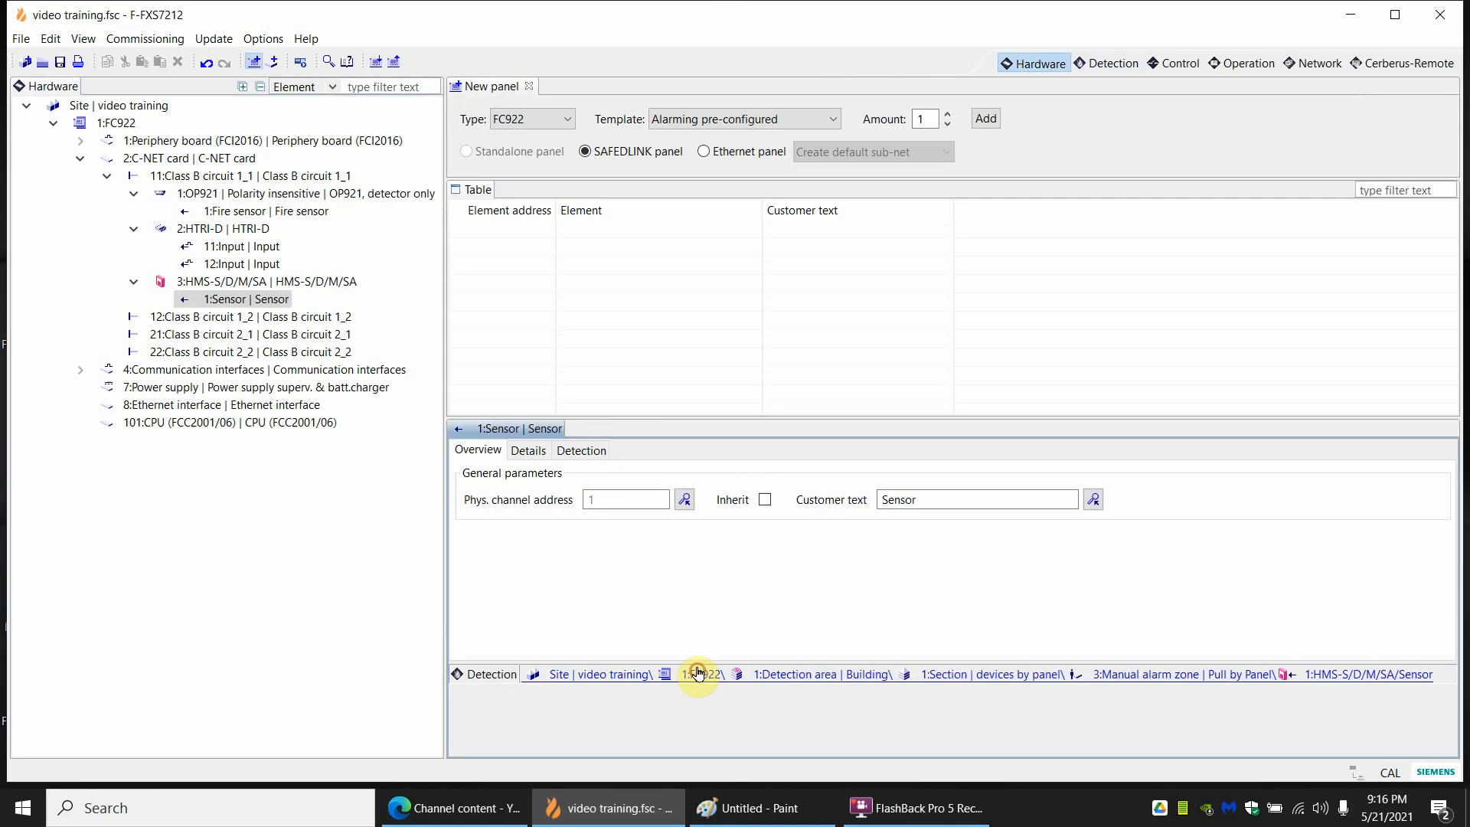
pyautogui.click(232, 246)
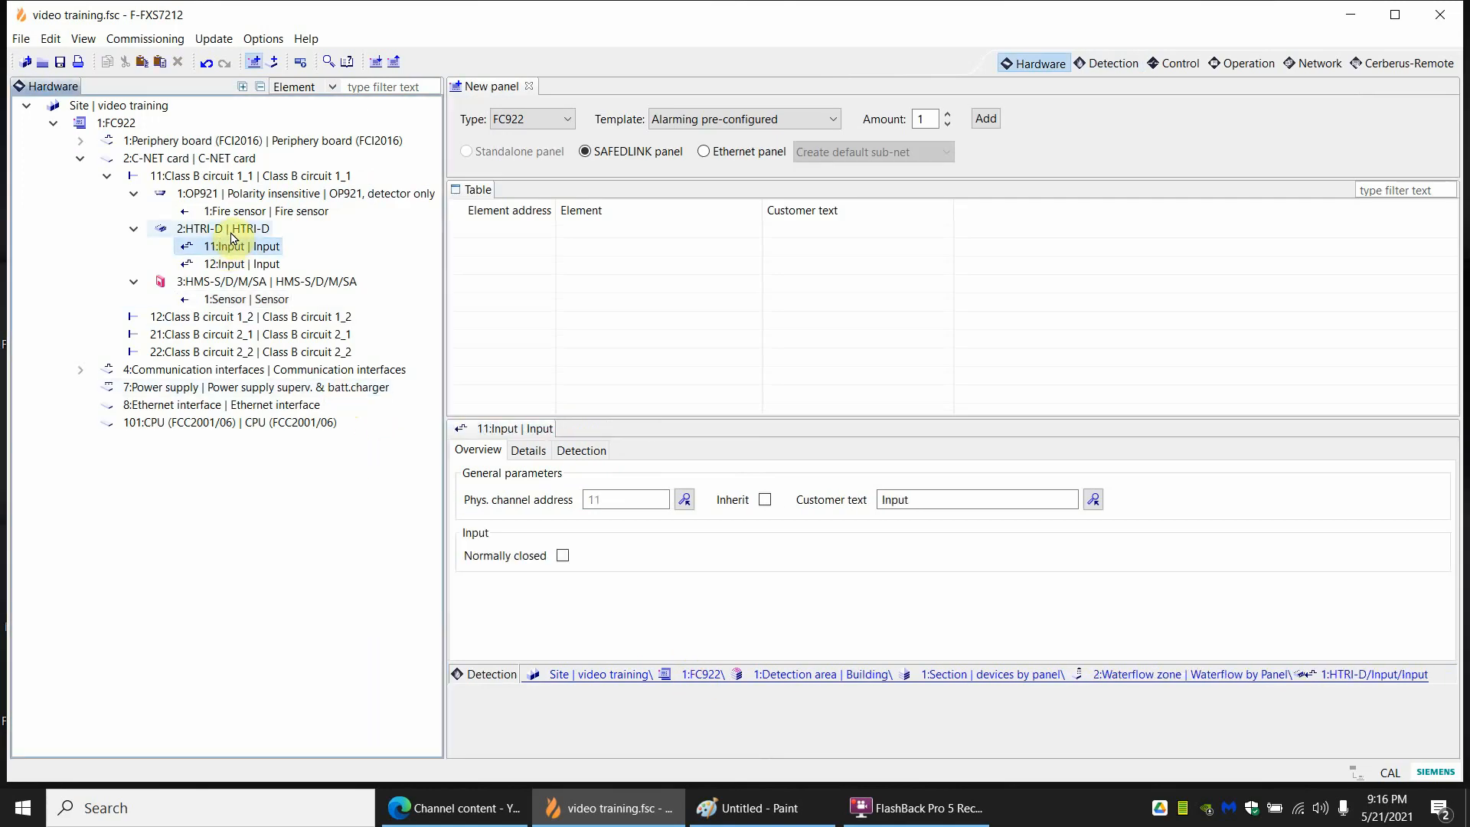
pyautogui.click(651, 673)
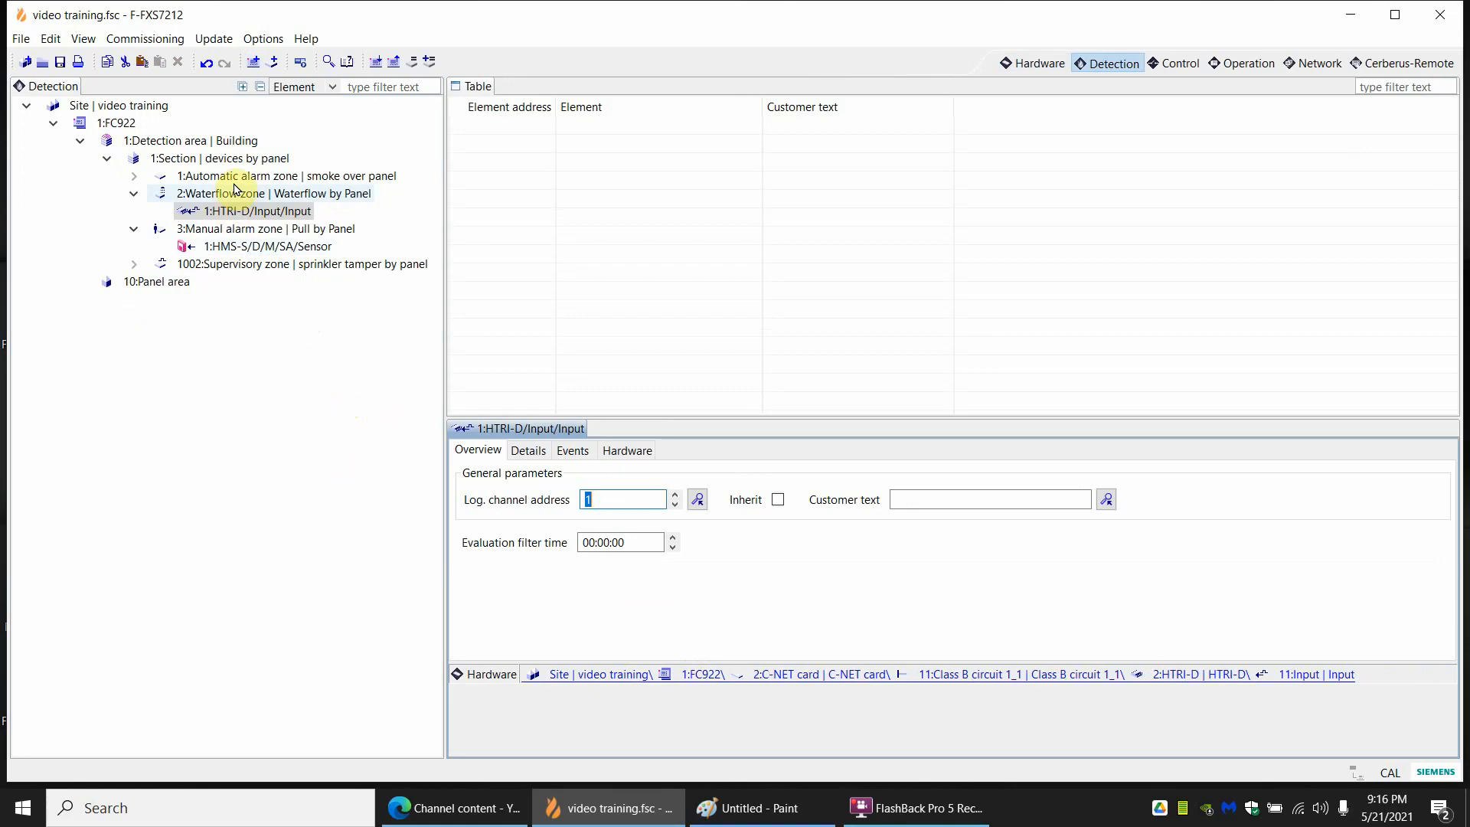
pyautogui.click(665, 674)
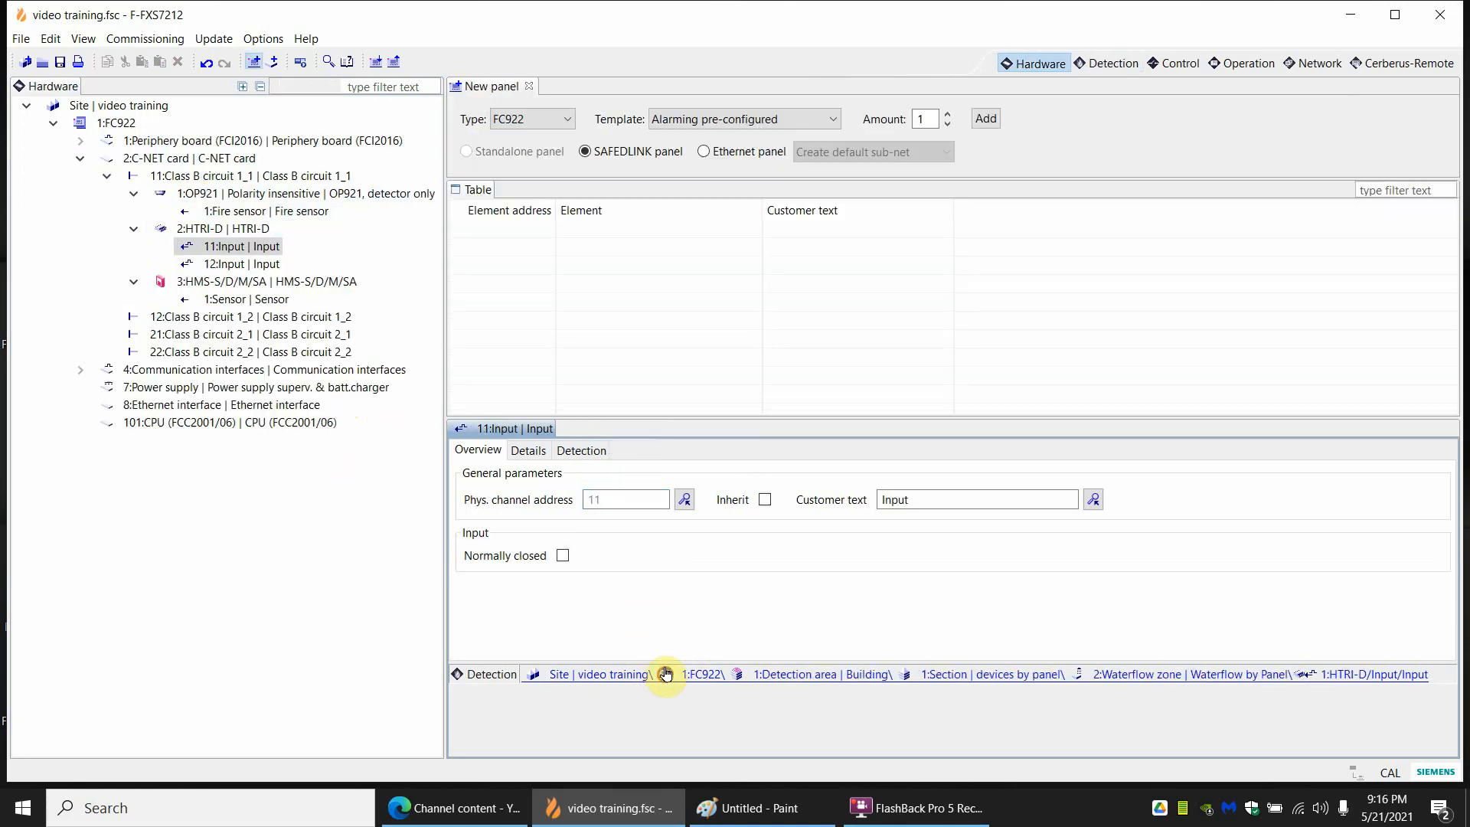
pyautogui.click(243, 266)
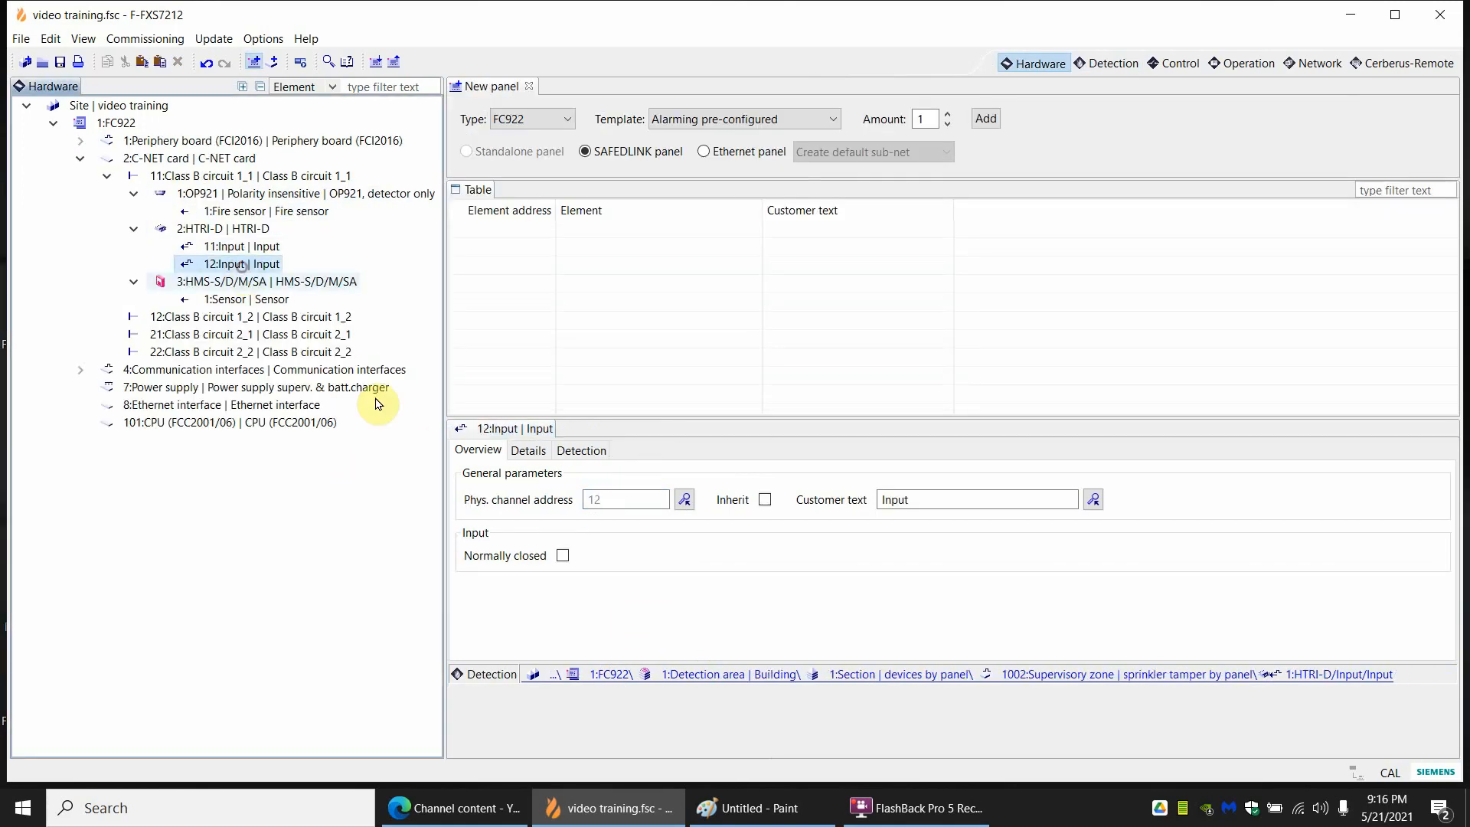
pyautogui.click(716, 673)
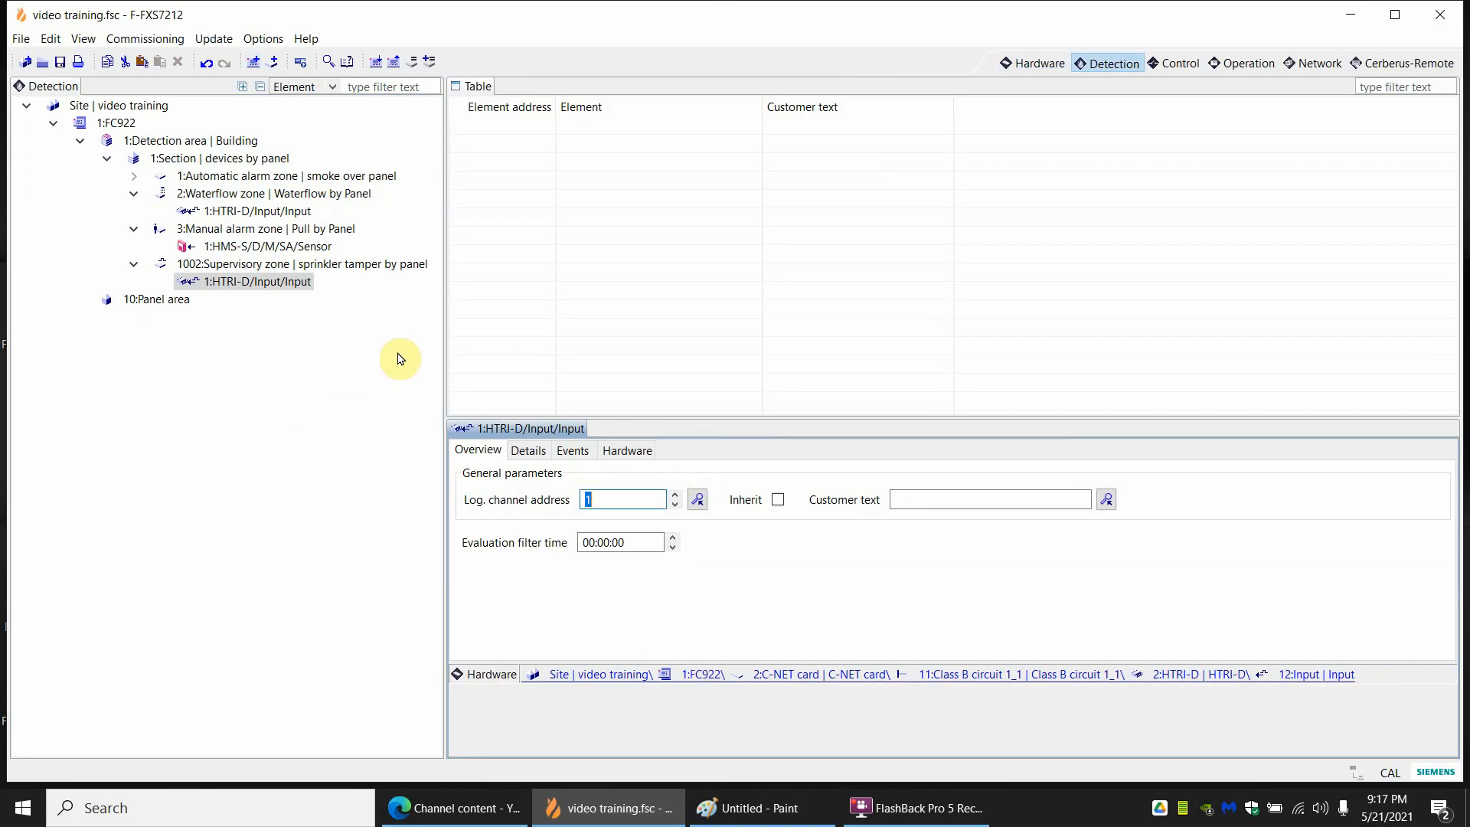
pyautogui.click(1034, 63)
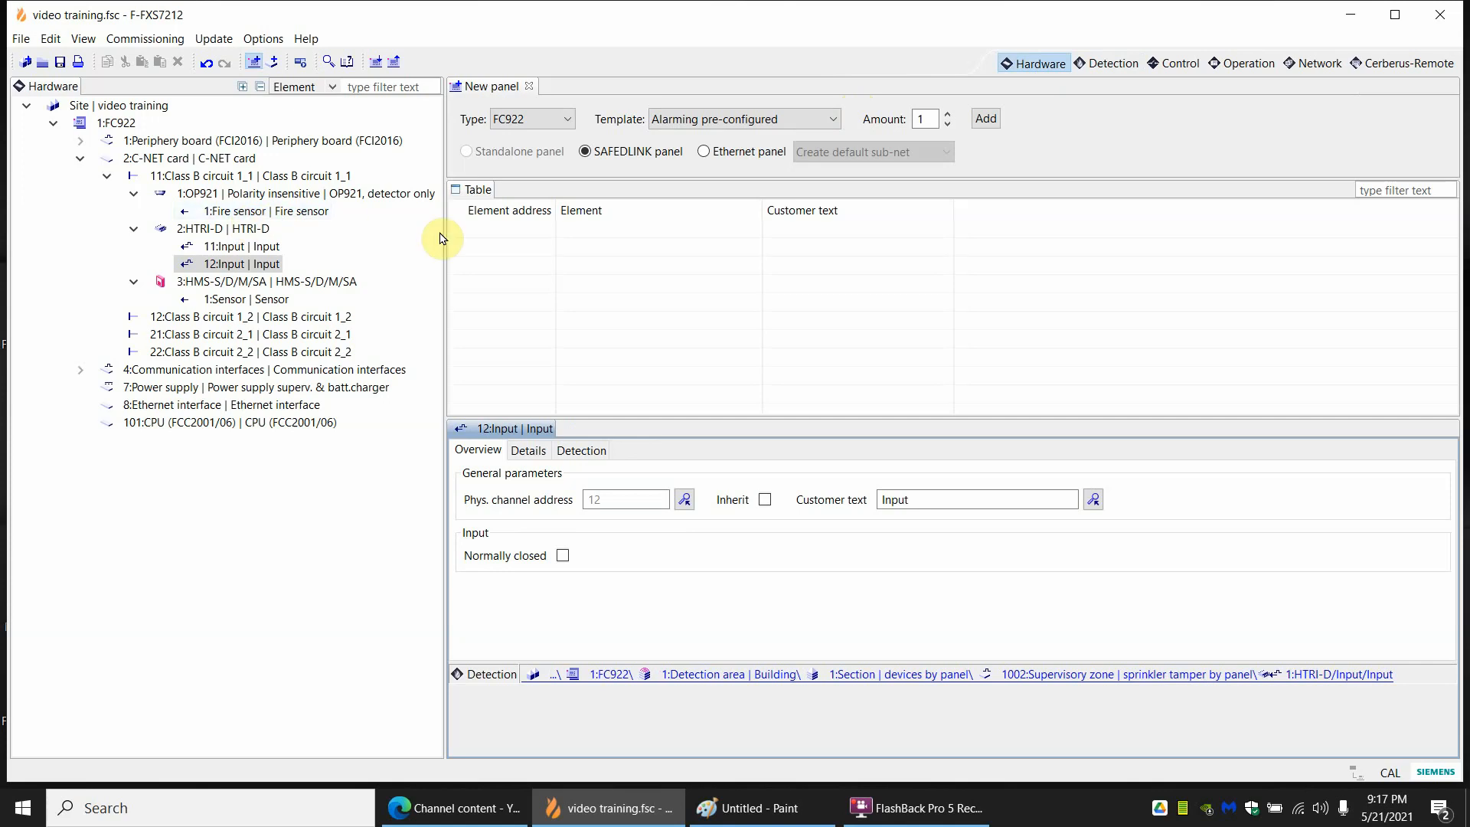
pyautogui.click(1083, 67)
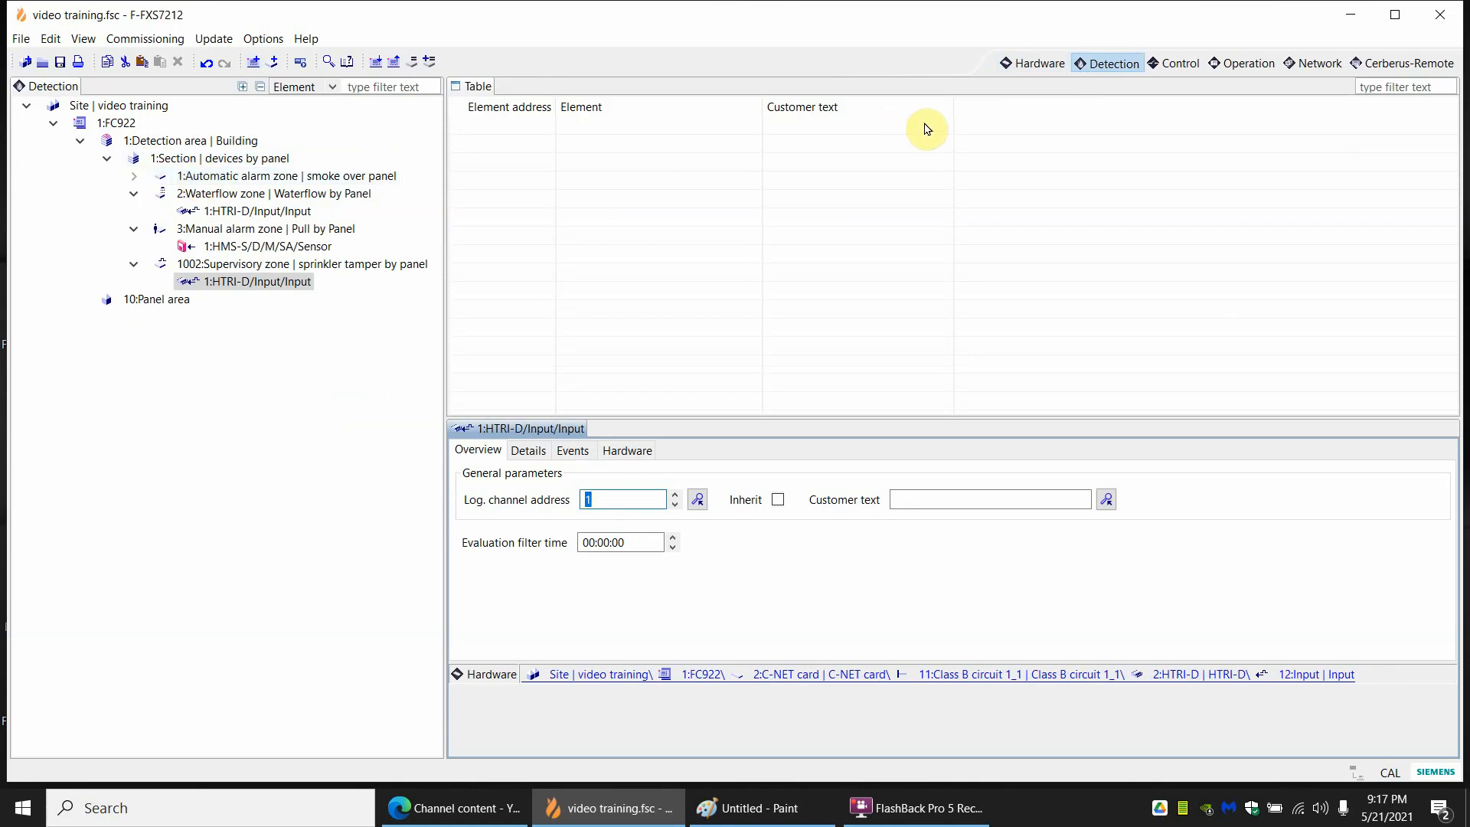
pyautogui.click(1018, 63)
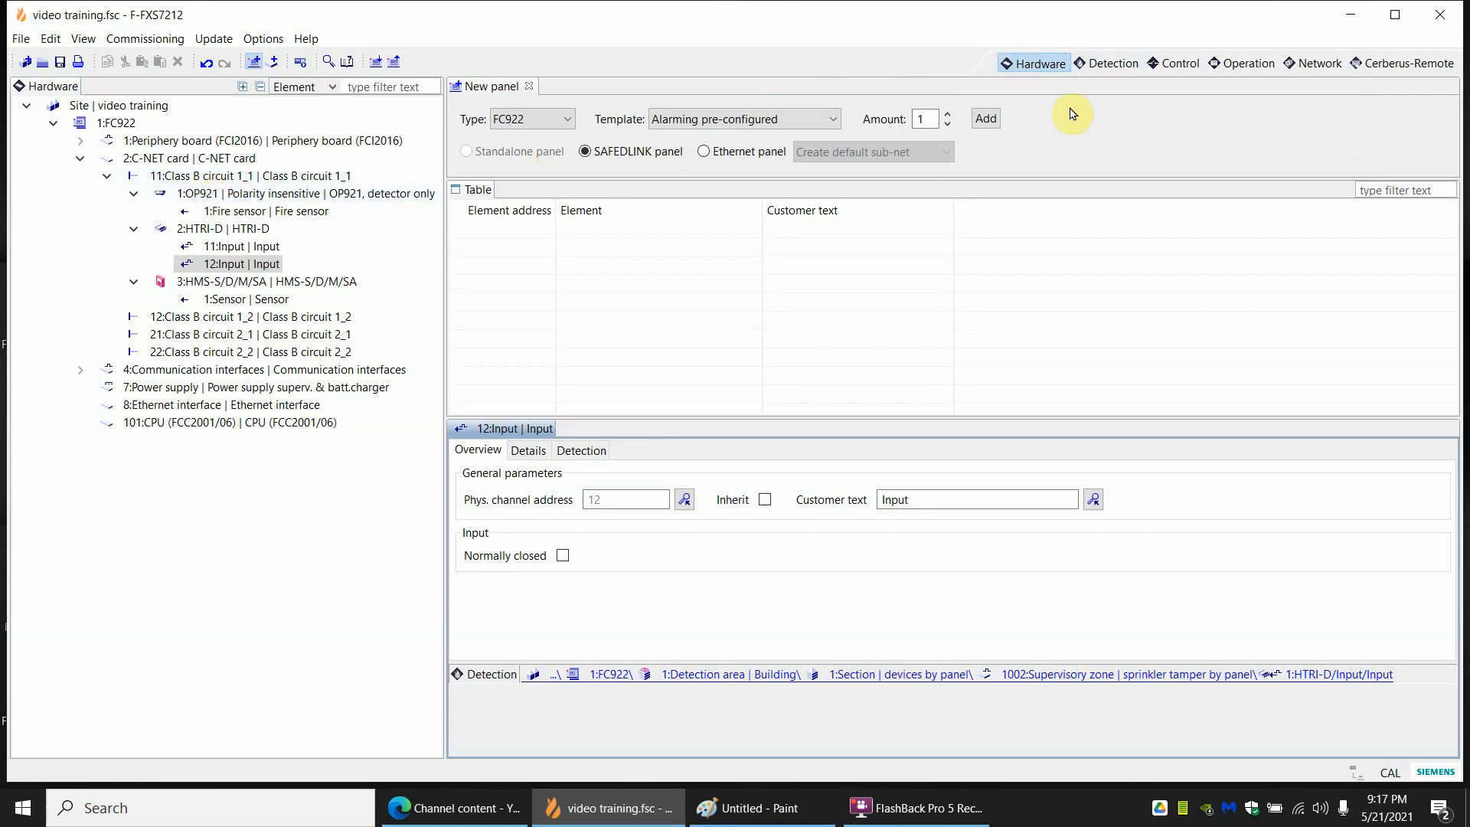
# In the detection tree, set the zone address of the "sprinkler tamper by panel" supervisory zone to 502.
pyautogui.click(1106, 64)
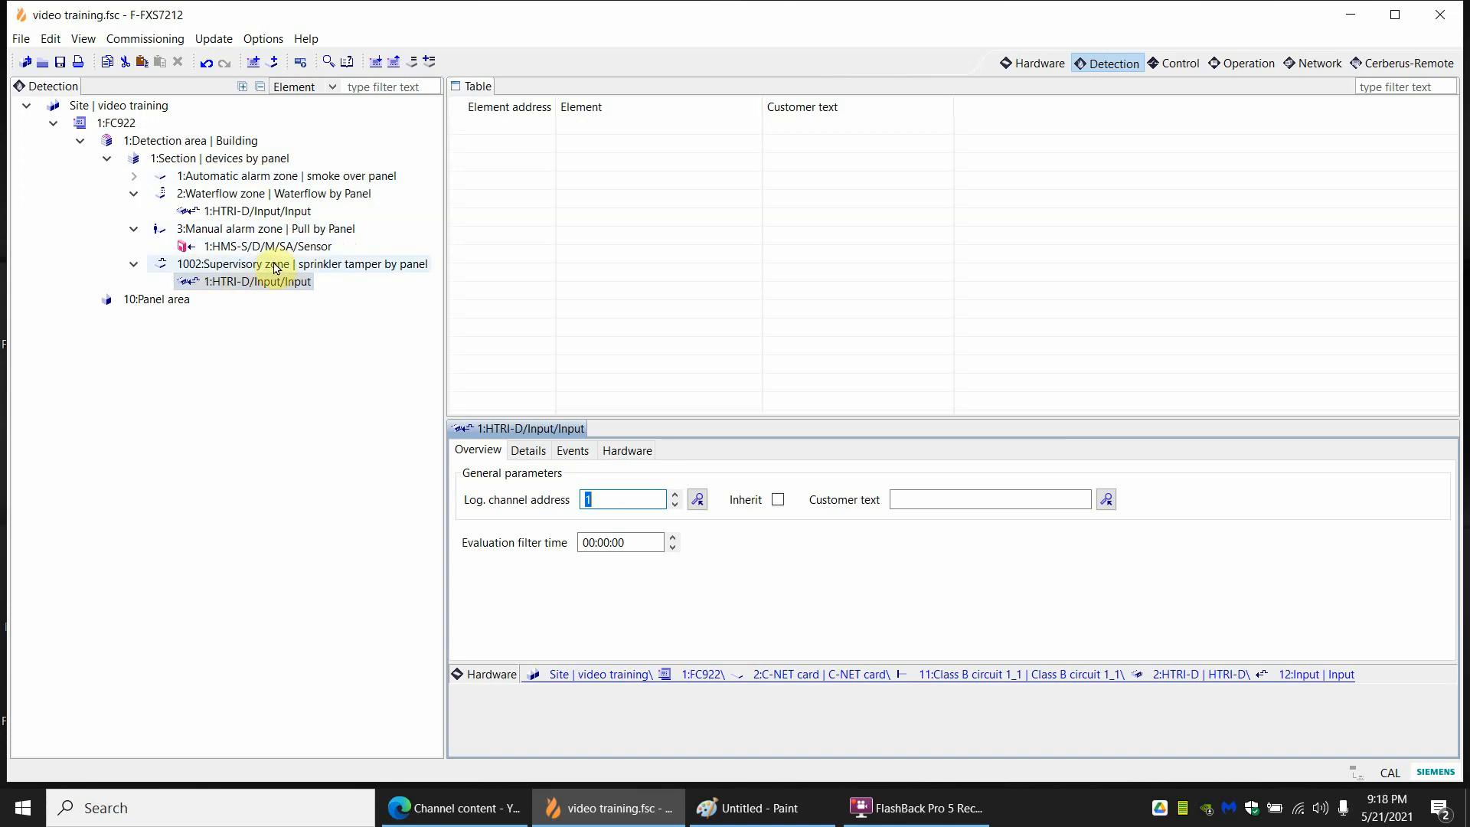
pyautogui.click(230, 264)
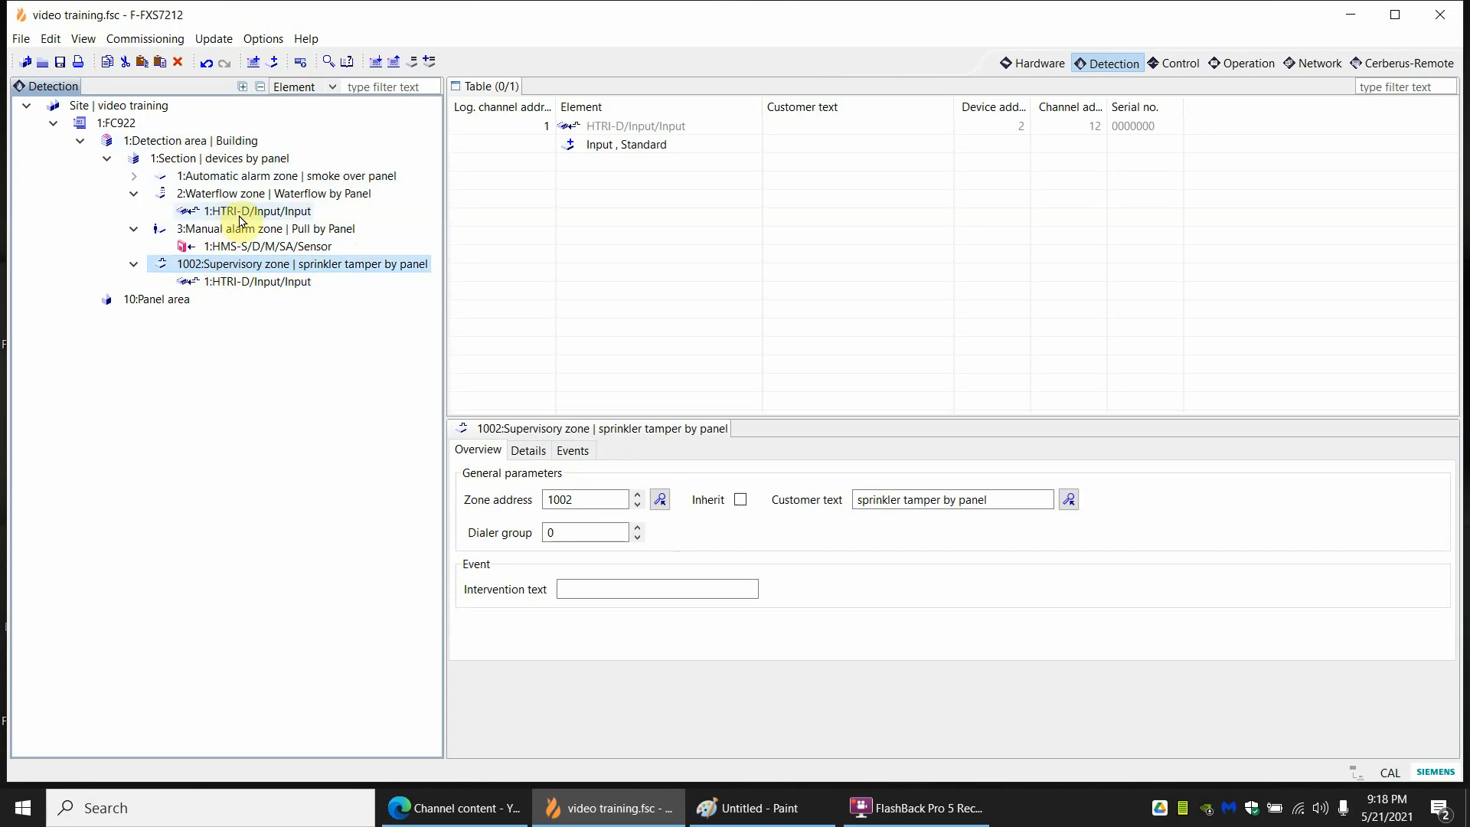
pyautogui.doubleClick(598, 493)
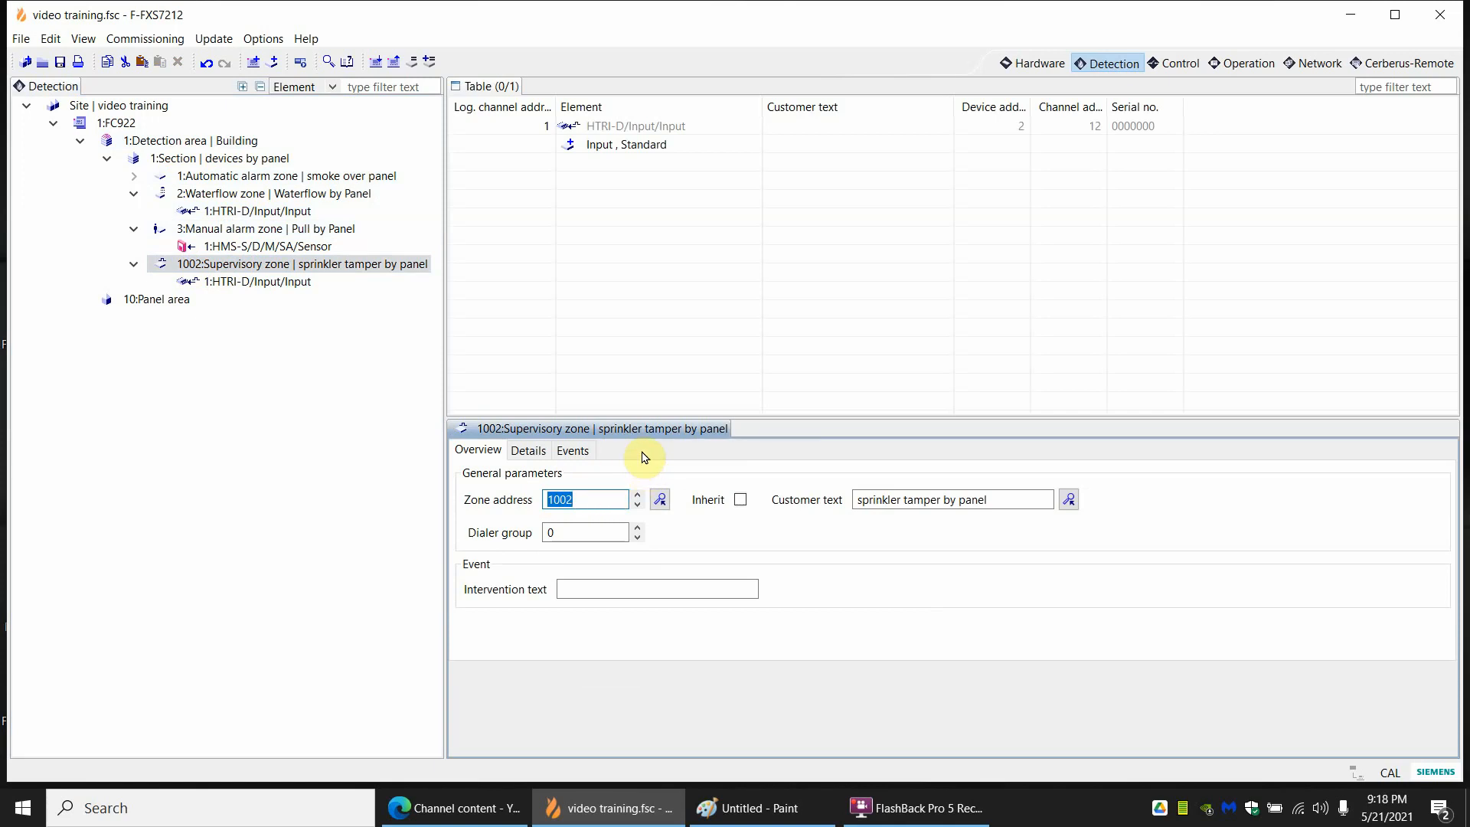
pyautogui.write('502')
pyautogui.press('Return')
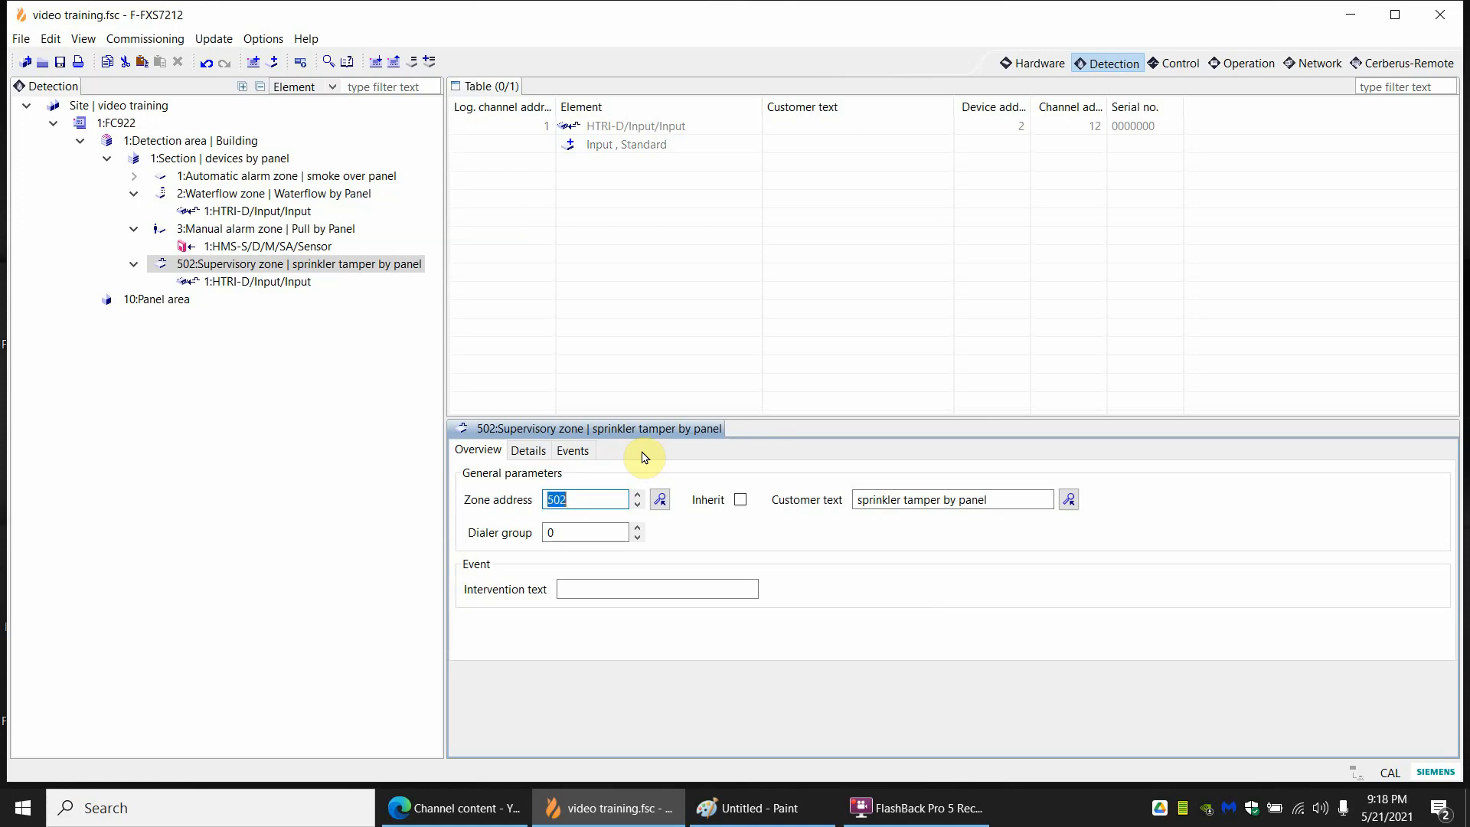
pyautogui.click(196, 266)
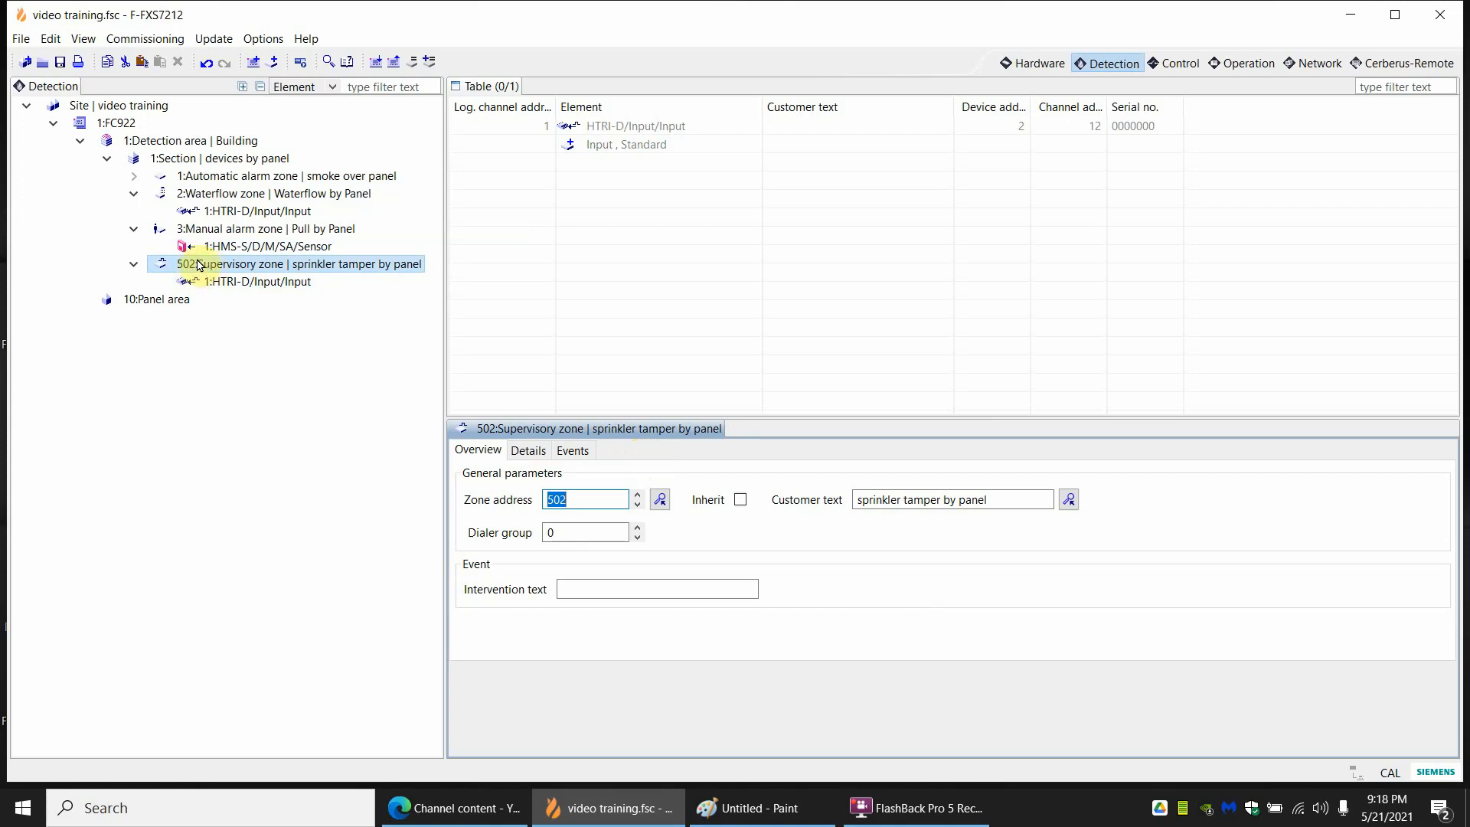
# Add an FDCIO422 (class B) module to Class B circuit 1_1 in the hardware tree and expand its channels.
pyautogui.click(1040, 63)
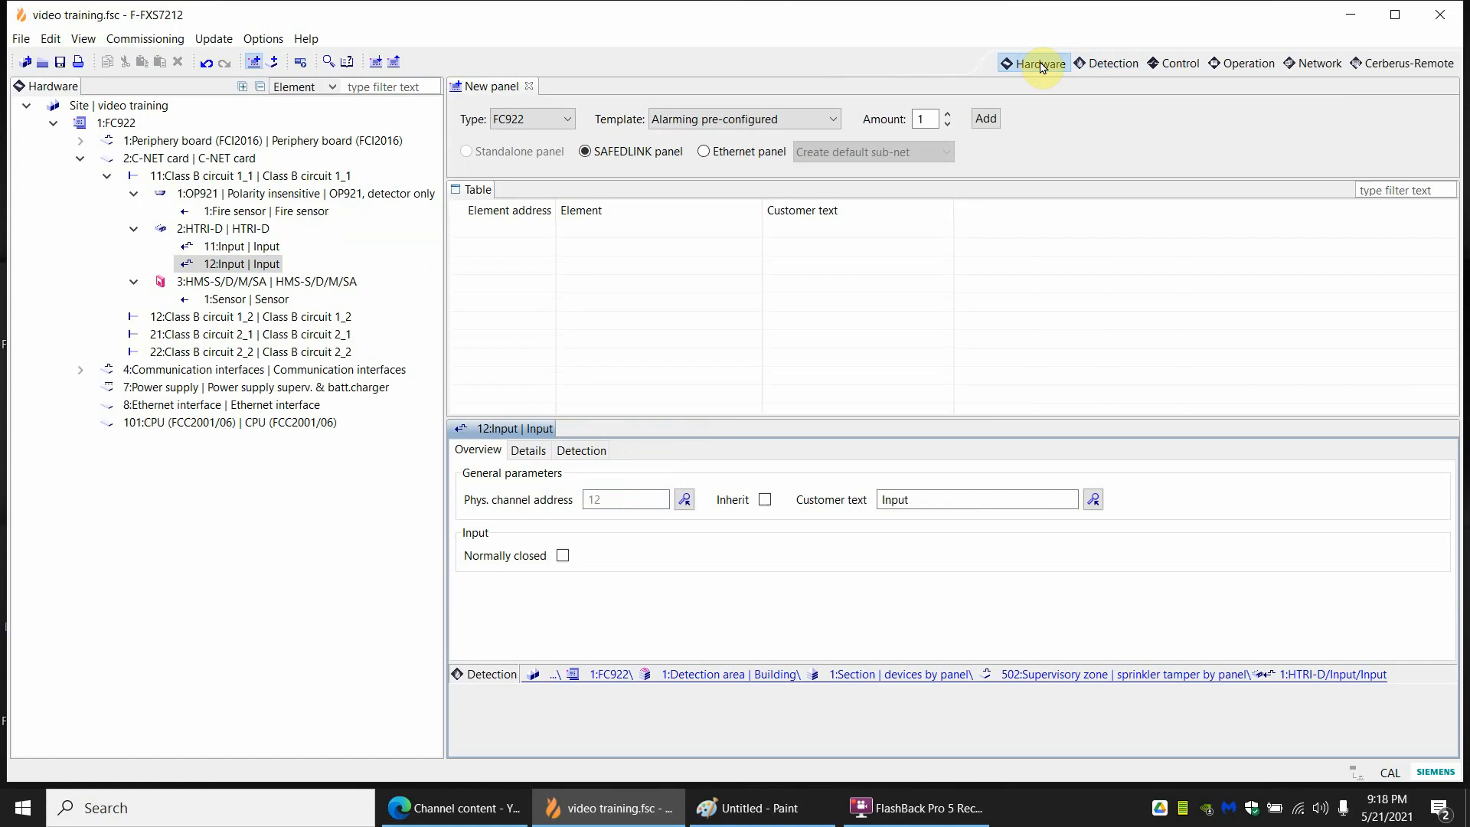
pyautogui.click(133, 228)
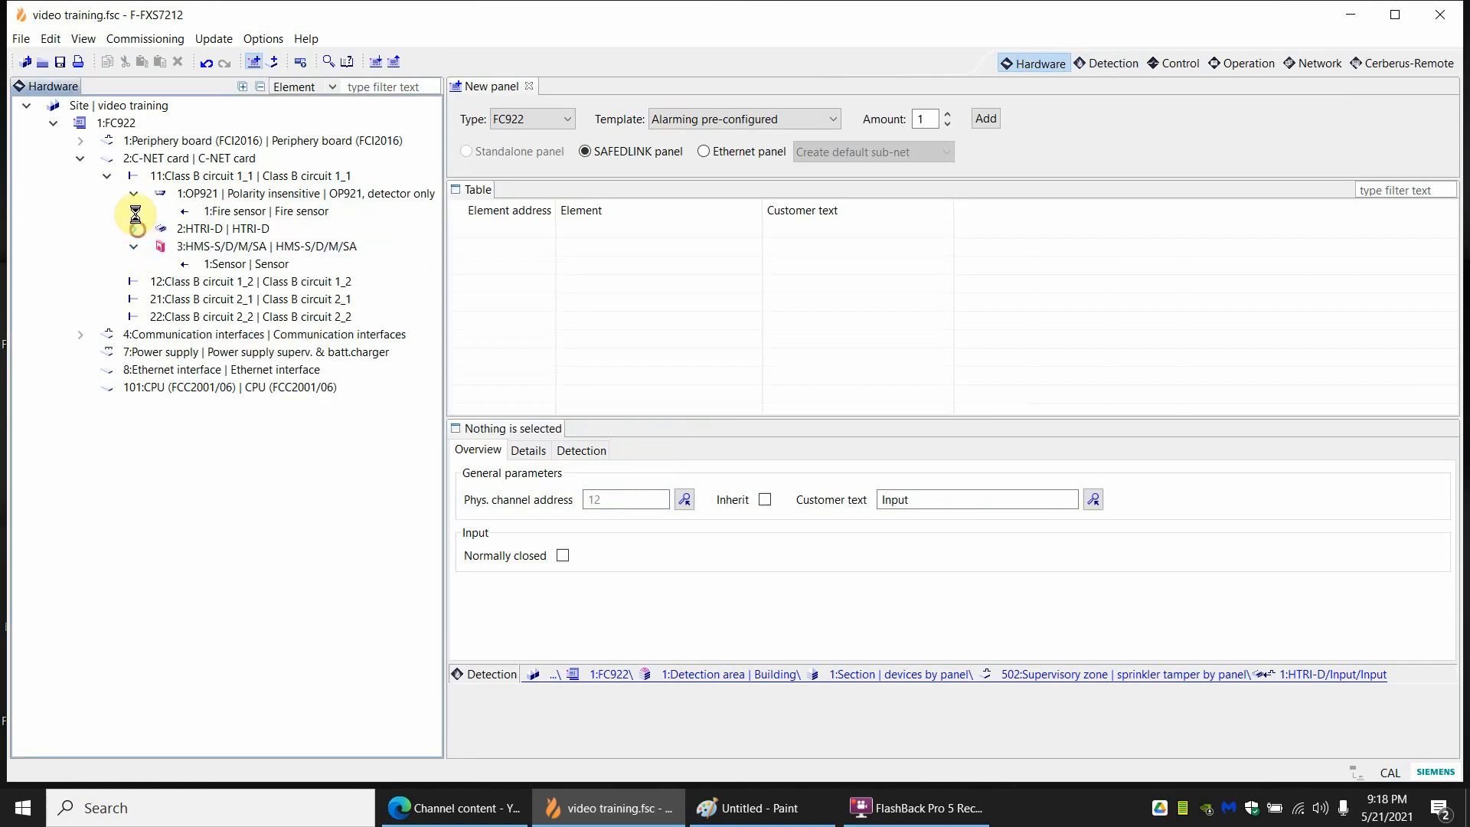
pyautogui.click(134, 193)
pyautogui.rightClick(208, 177)
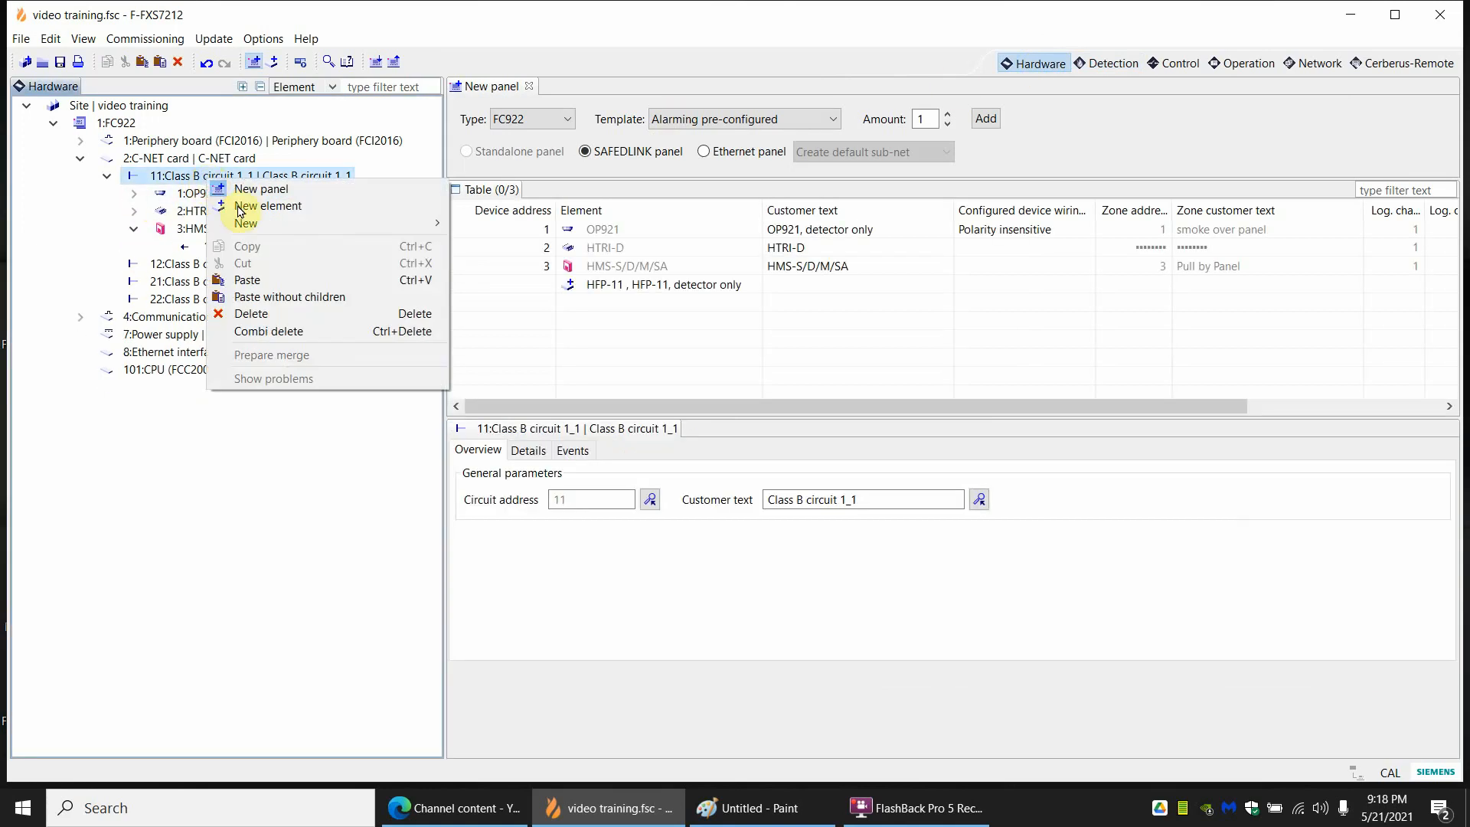
pyautogui.moveTo(247, 222)
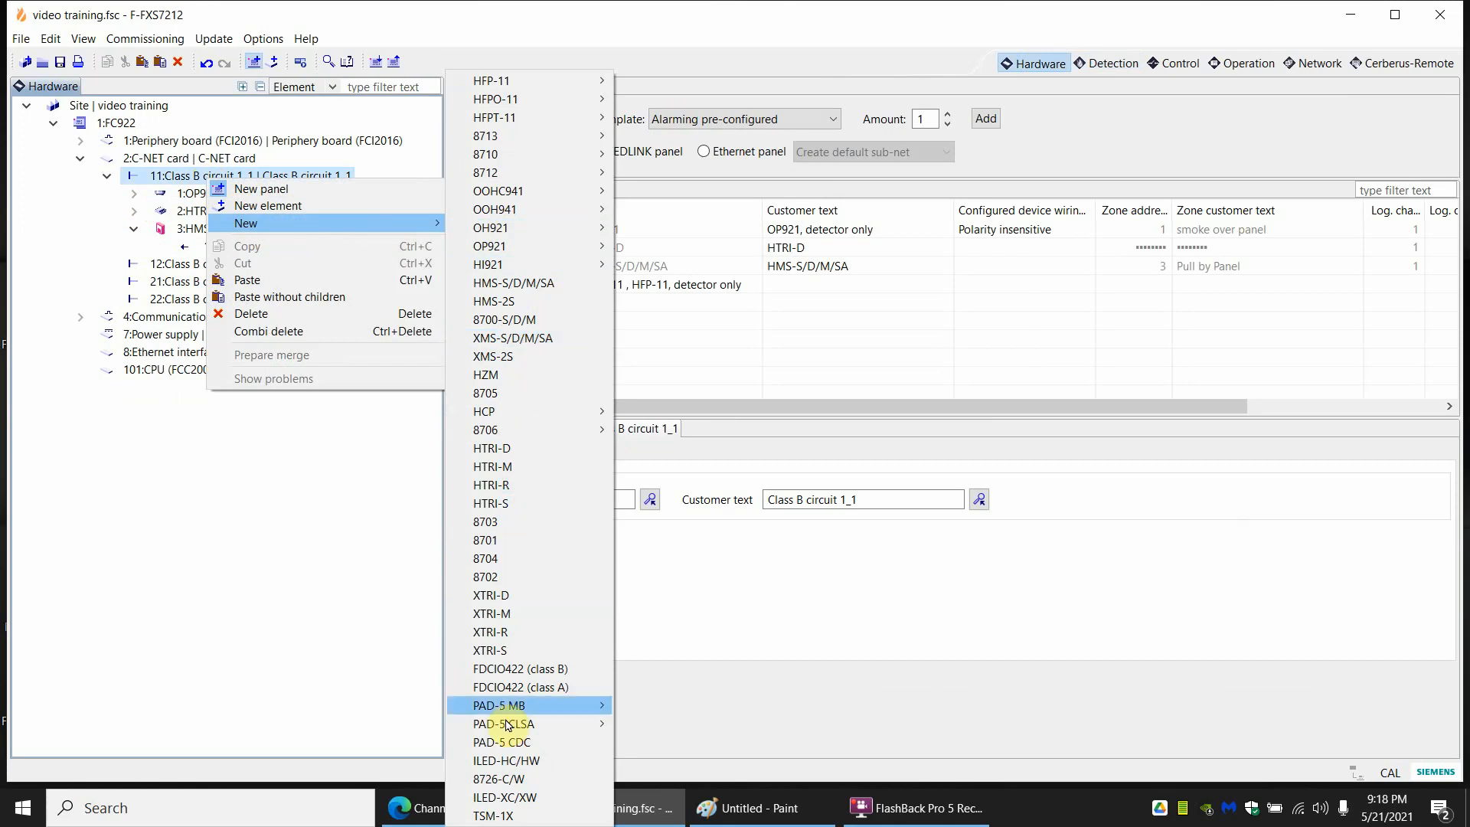
pyautogui.click(520, 670)
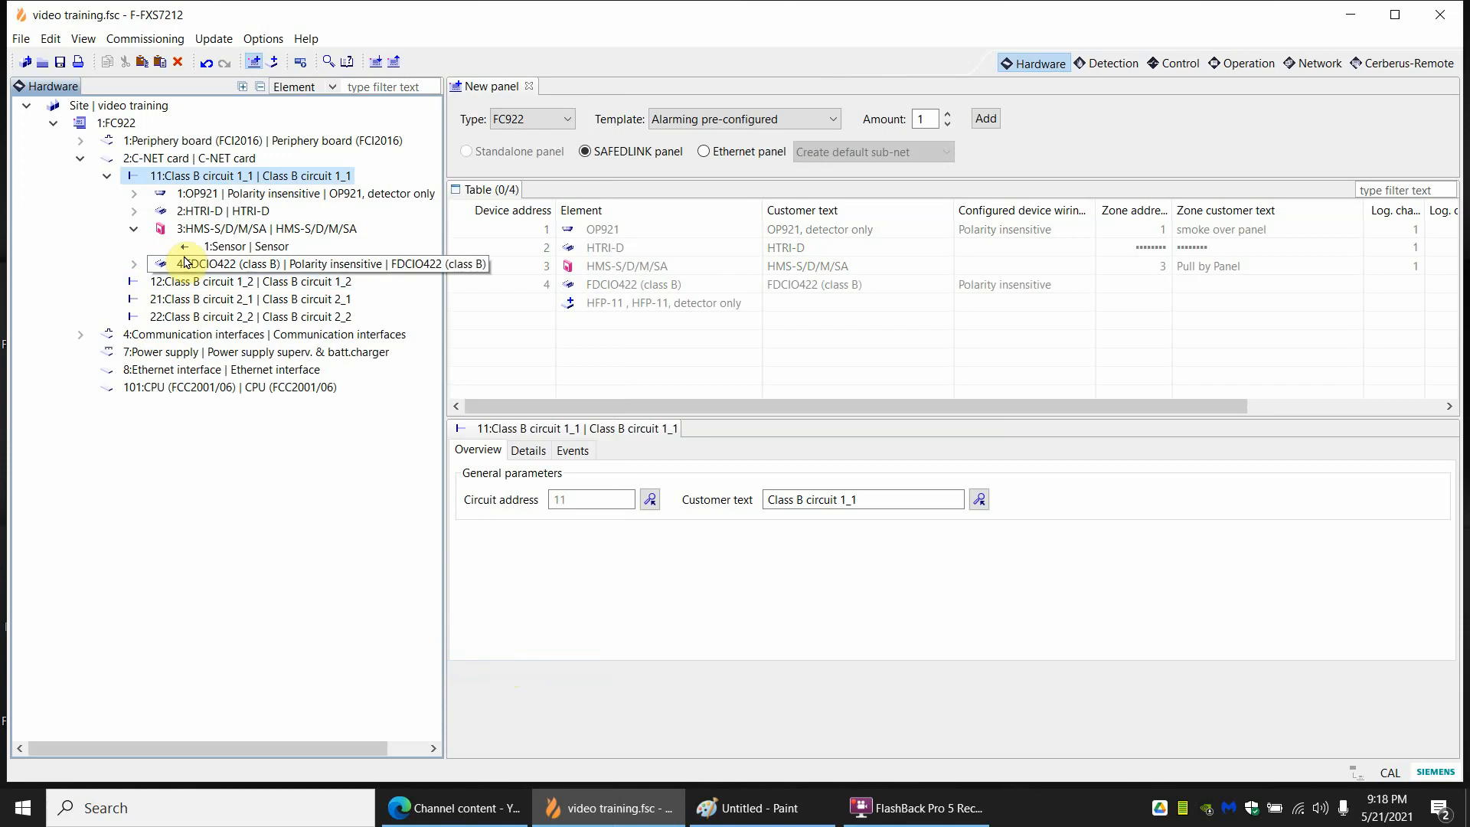
pyautogui.click(134, 263)
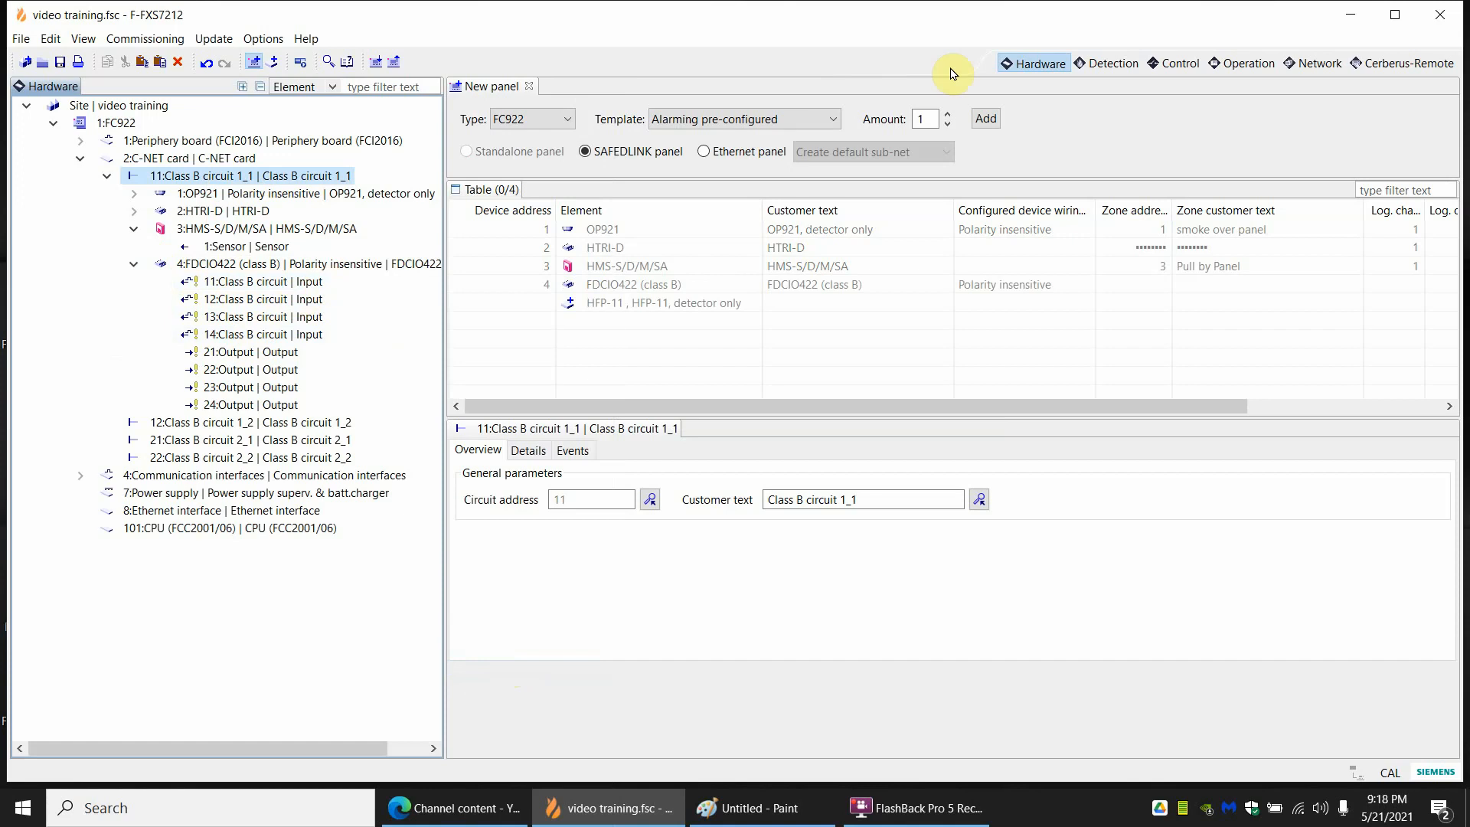
# Create a new supervisory zone under the "devices by panel" section in the detection tree.
pyautogui.click(1090, 64)
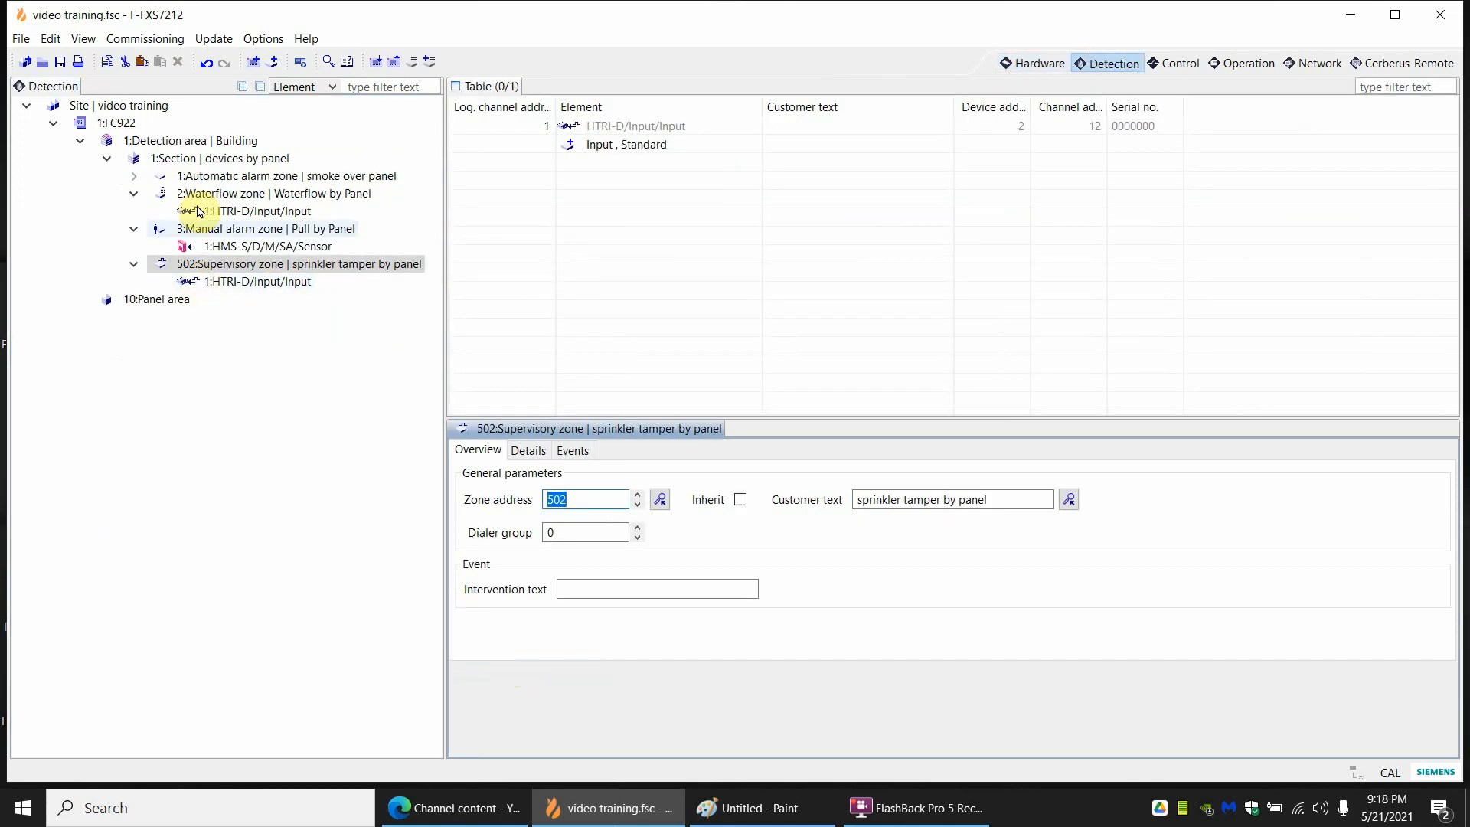
pyautogui.rightClick(219, 165)
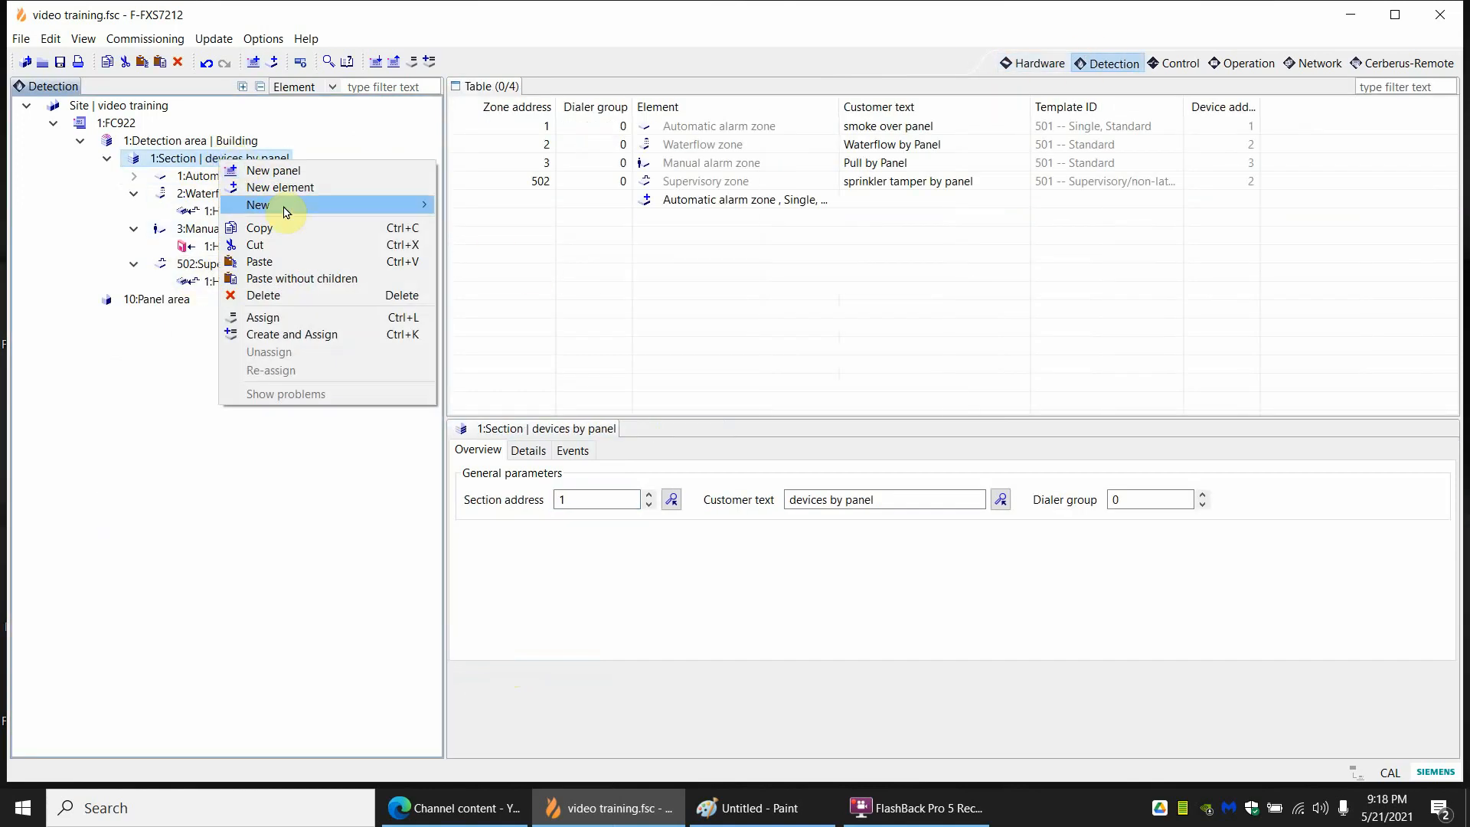
pyautogui.moveTo(329, 205)
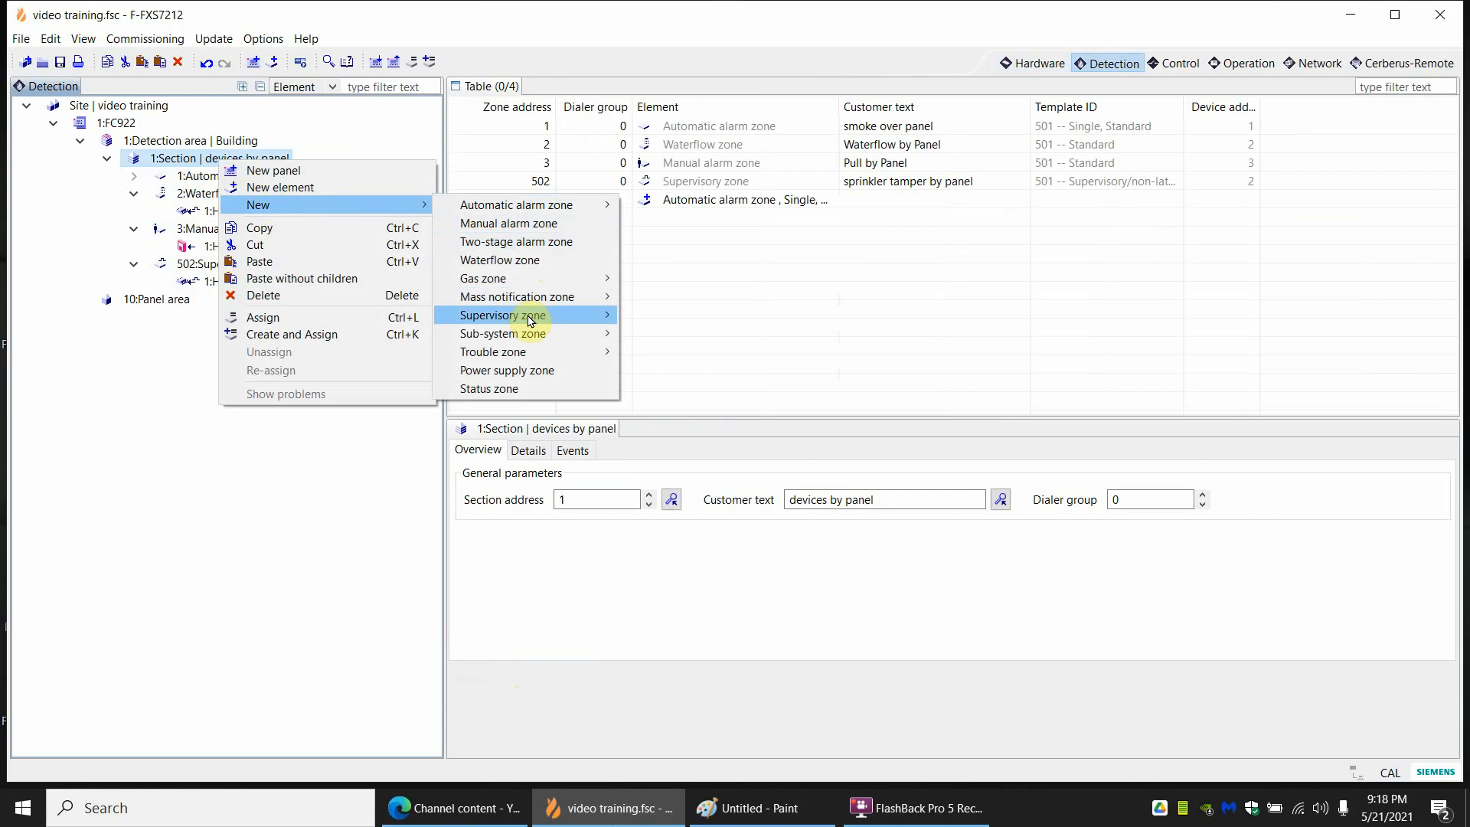
pyautogui.moveTo(536, 316)
pyautogui.click(676, 321)
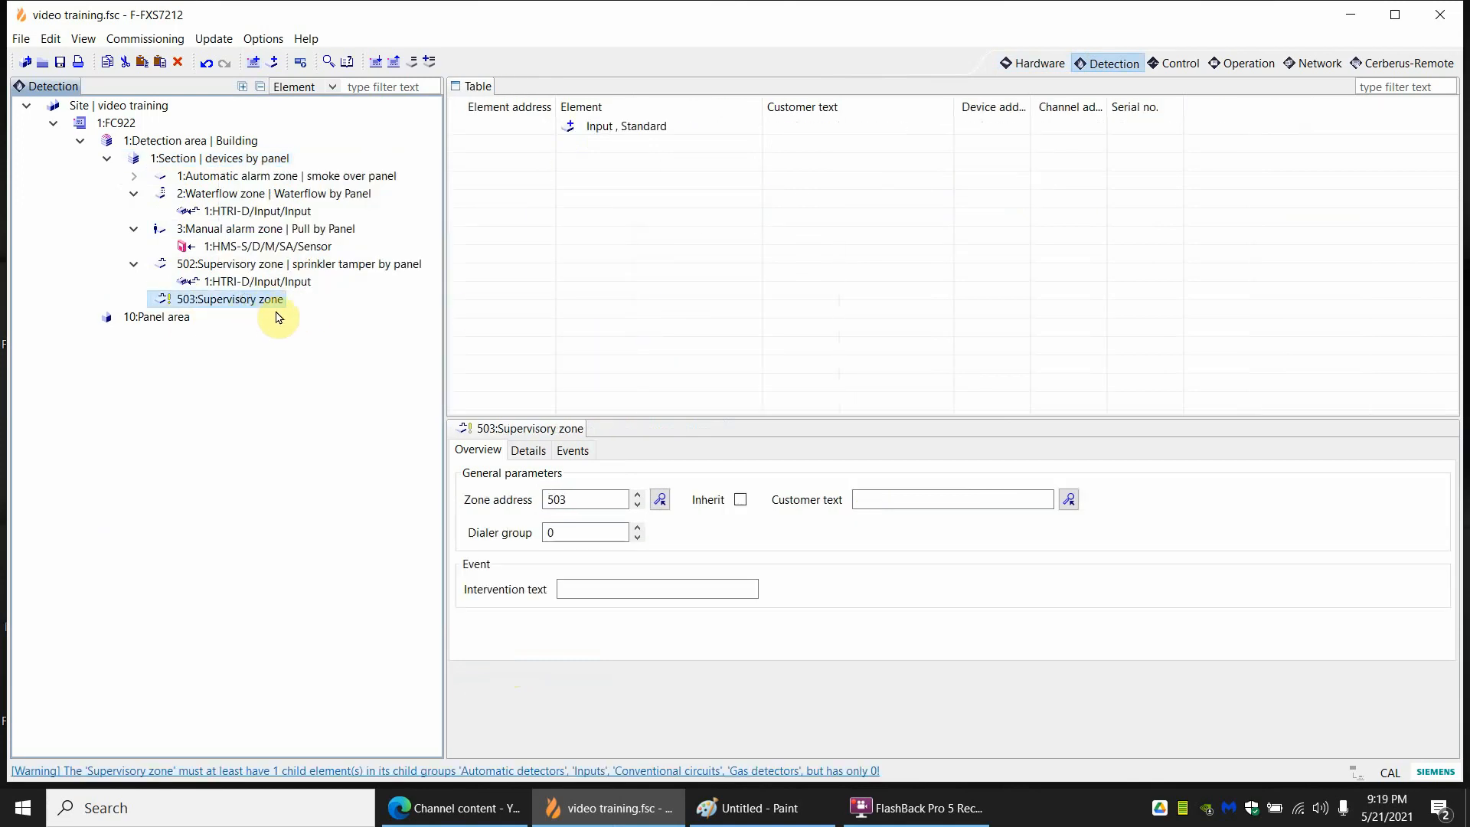
# Paste three copies of the new supervisory zone into the "devices by panel" section.
pyautogui.click(246, 160)
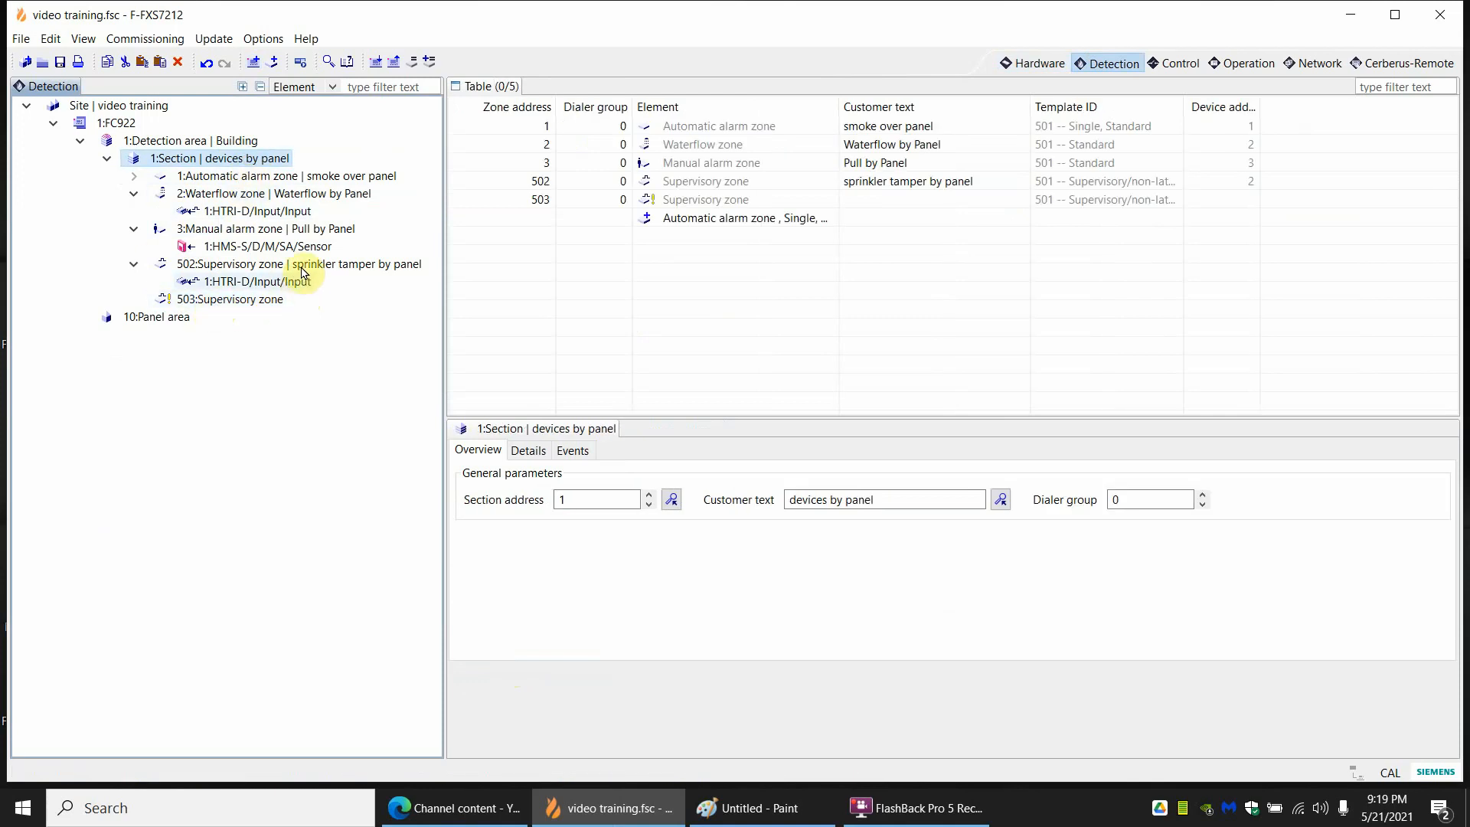
pyautogui.hotkey('ctrl', 'v')
pyautogui.hotkey('ctrl', 'v')
pyautogui.hotkey('ctrl', 'v')
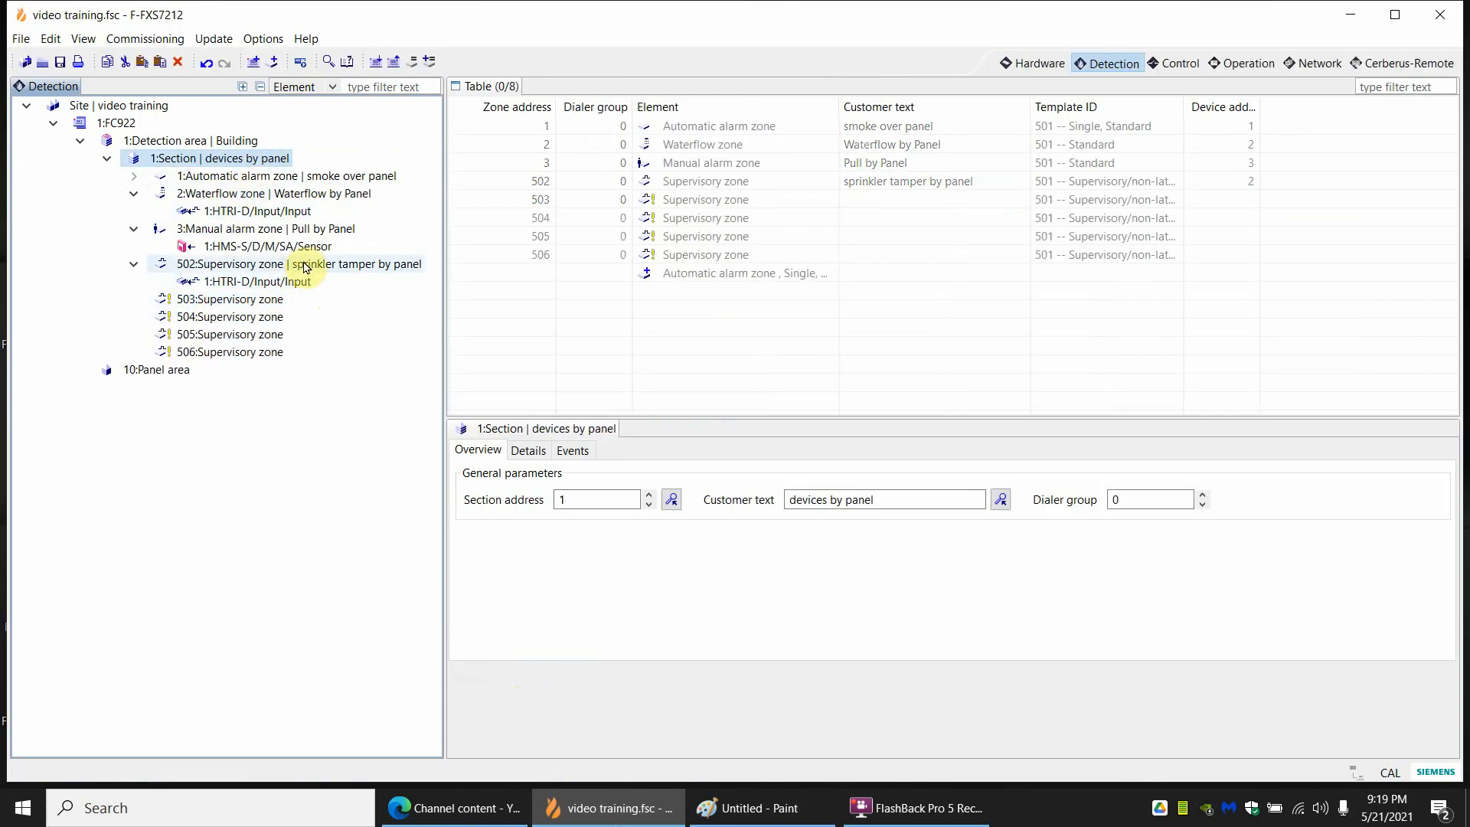
# Assign the FDCIO422 module's four Class B circuit inputs, channels 11 to 14, to supervisory zone 503.
pyautogui.click(244, 301)
pyautogui.rightClick(255, 308)
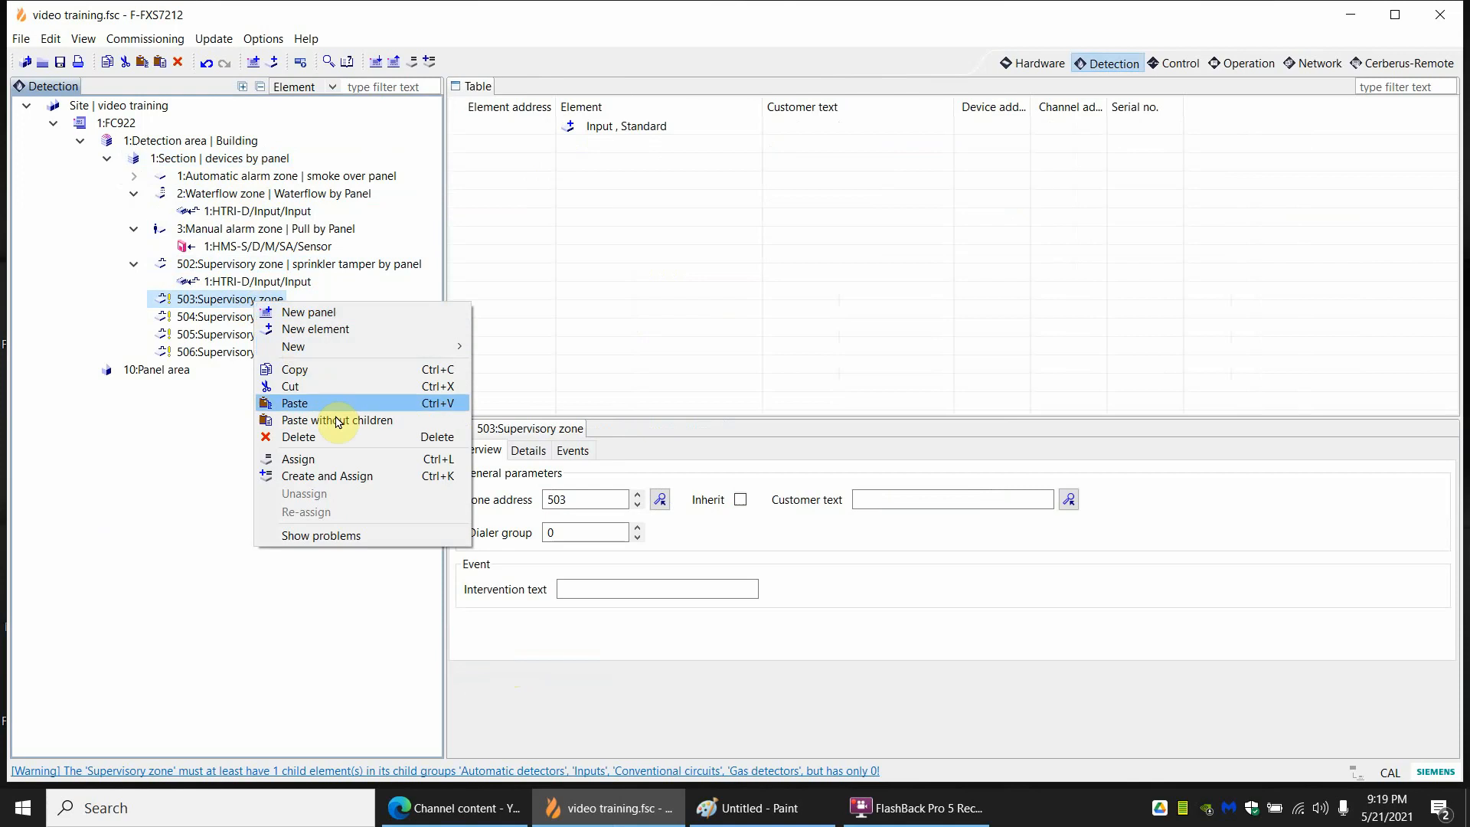
pyautogui.click(341, 459)
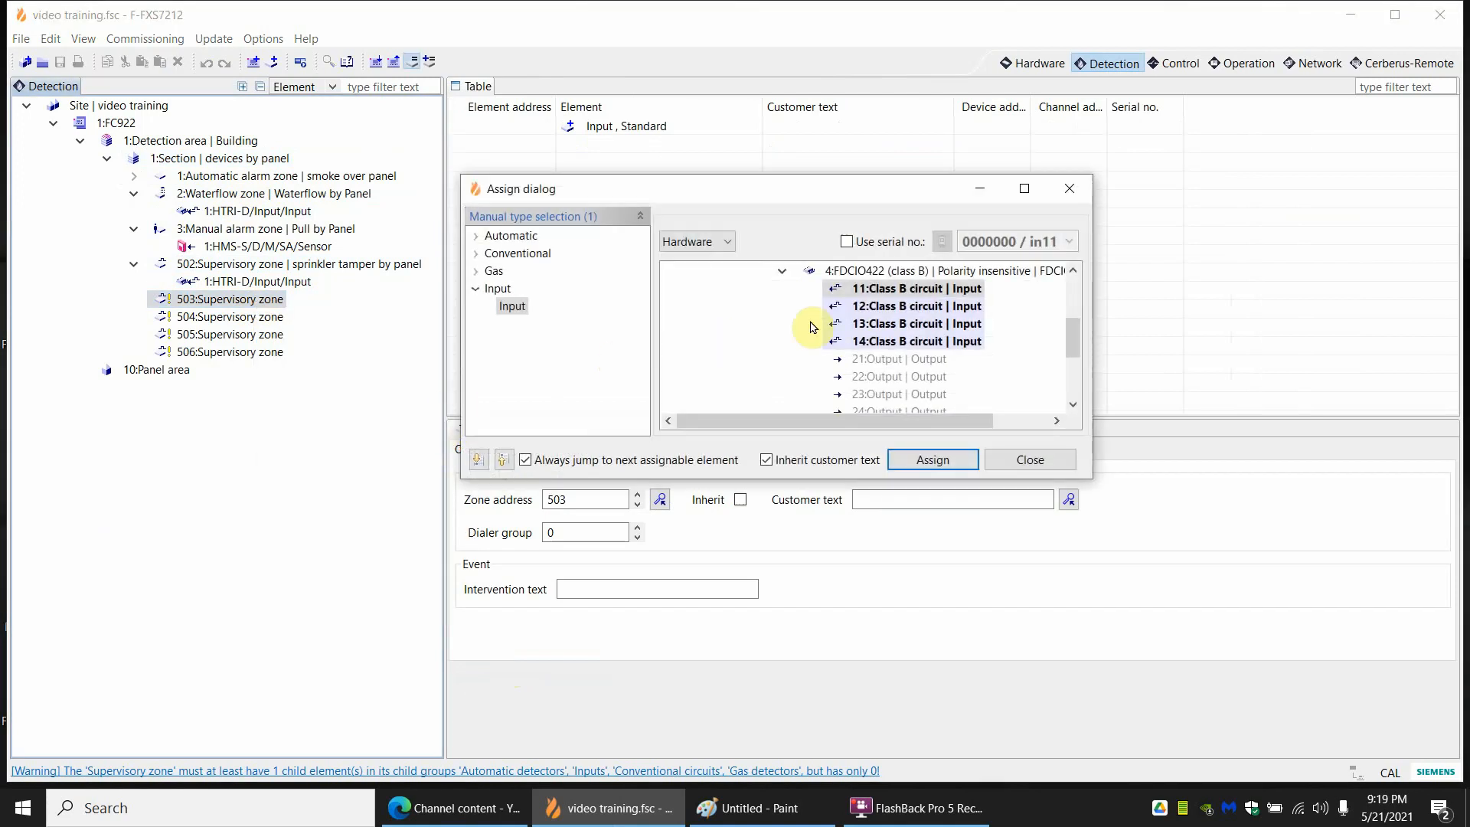
pyautogui.click(915, 459)
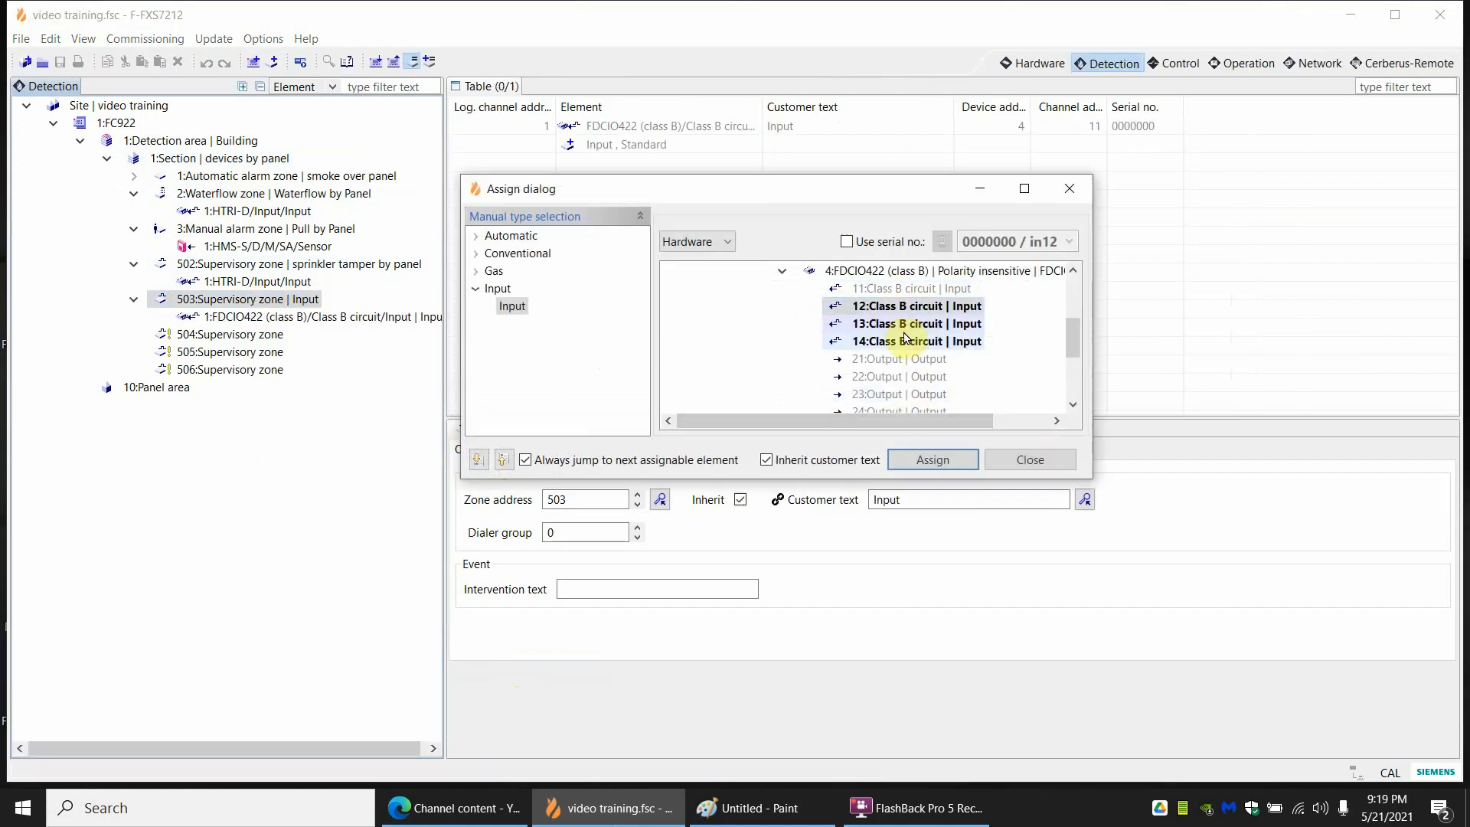
pyautogui.click(924, 465)
pyautogui.click(927, 460)
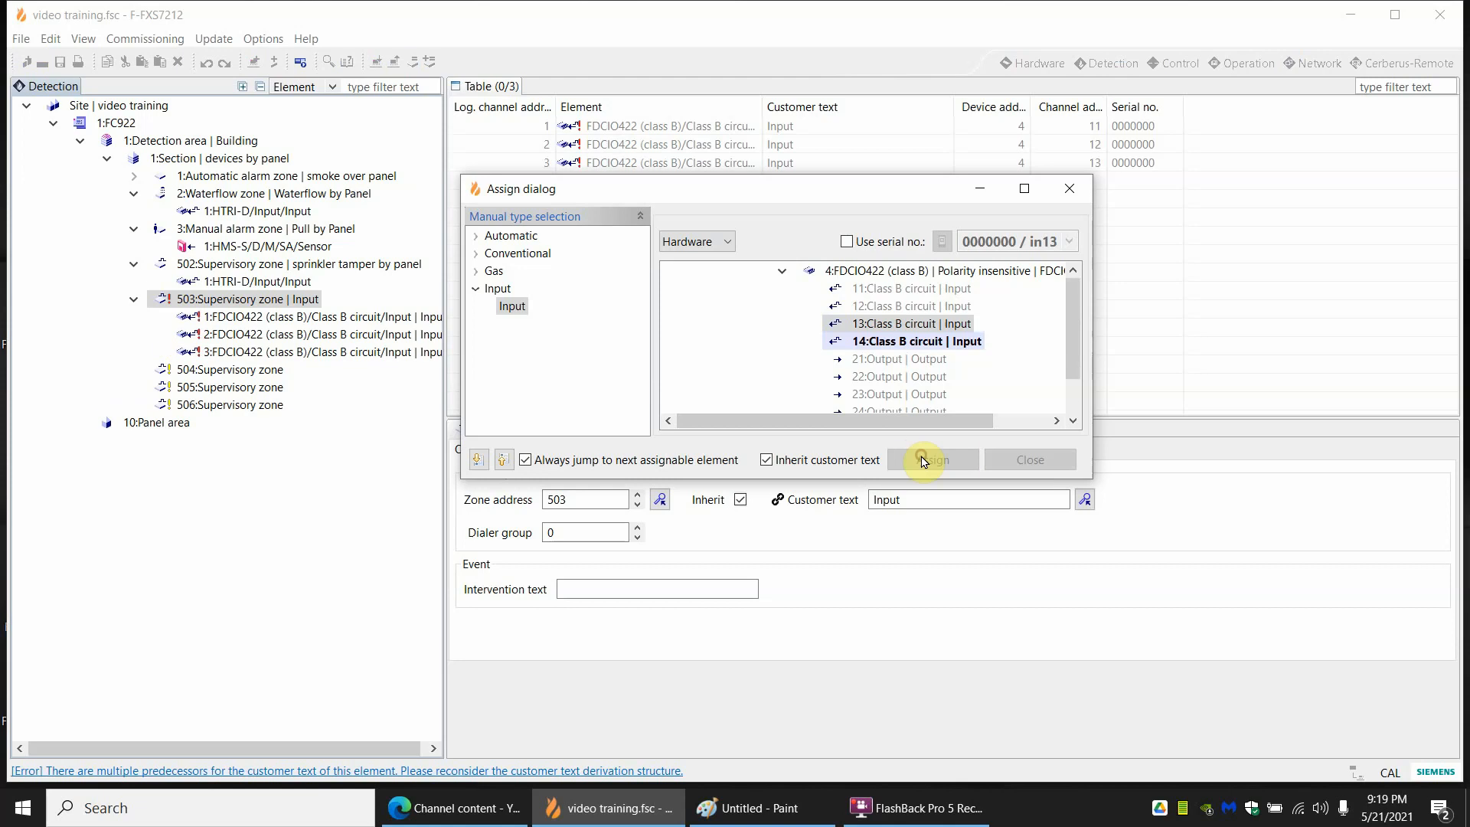
pyautogui.click(927, 459)
pyautogui.click(999, 459)
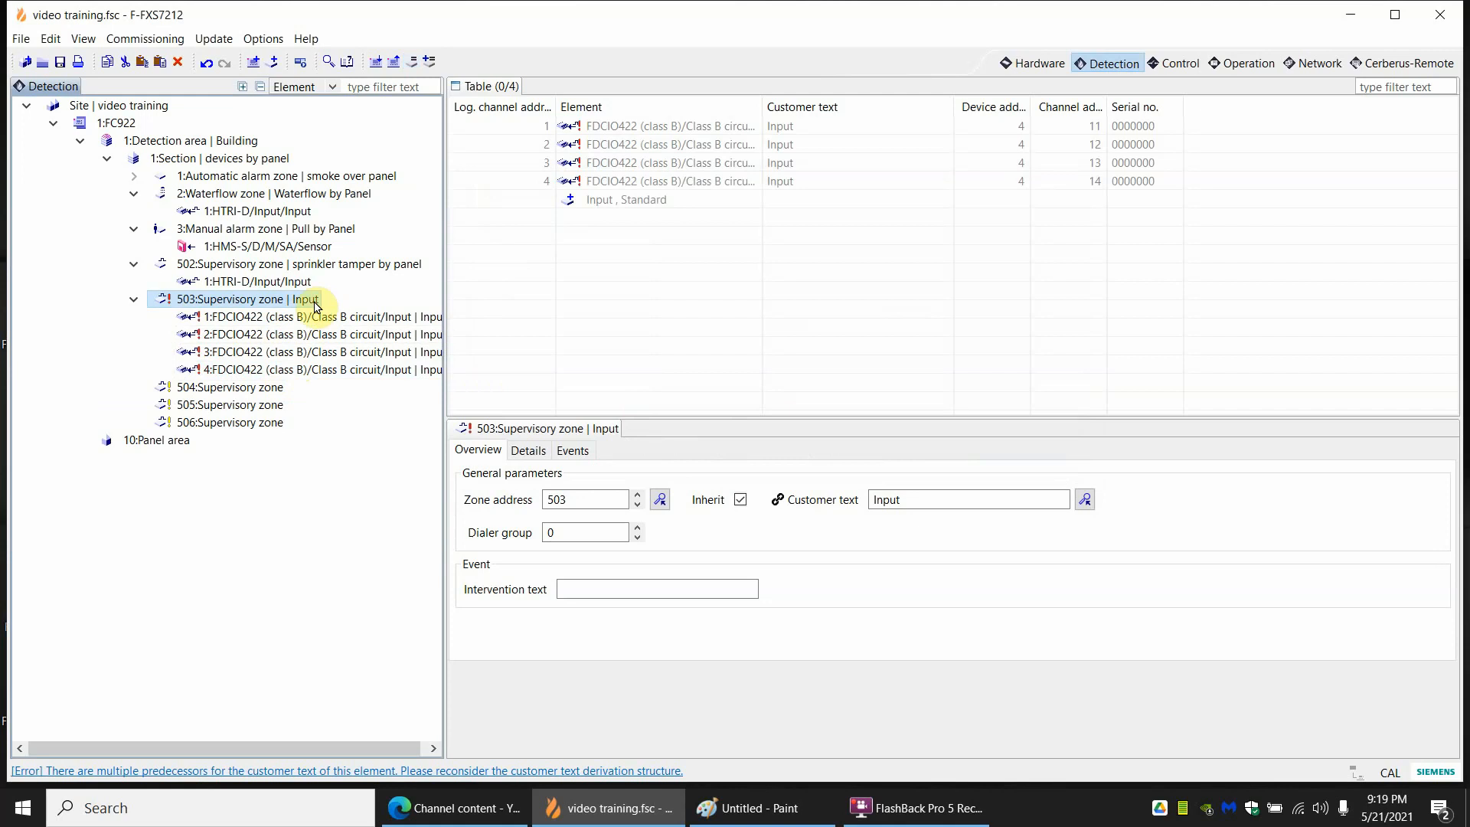
# Move the second, third and fourth FDCIO422 inputs out of zone 503 into supervisory zones 504, 505 and 506 respectively.
pyautogui.moveTo(237, 303); pyautogui.dragTo(268, 302)
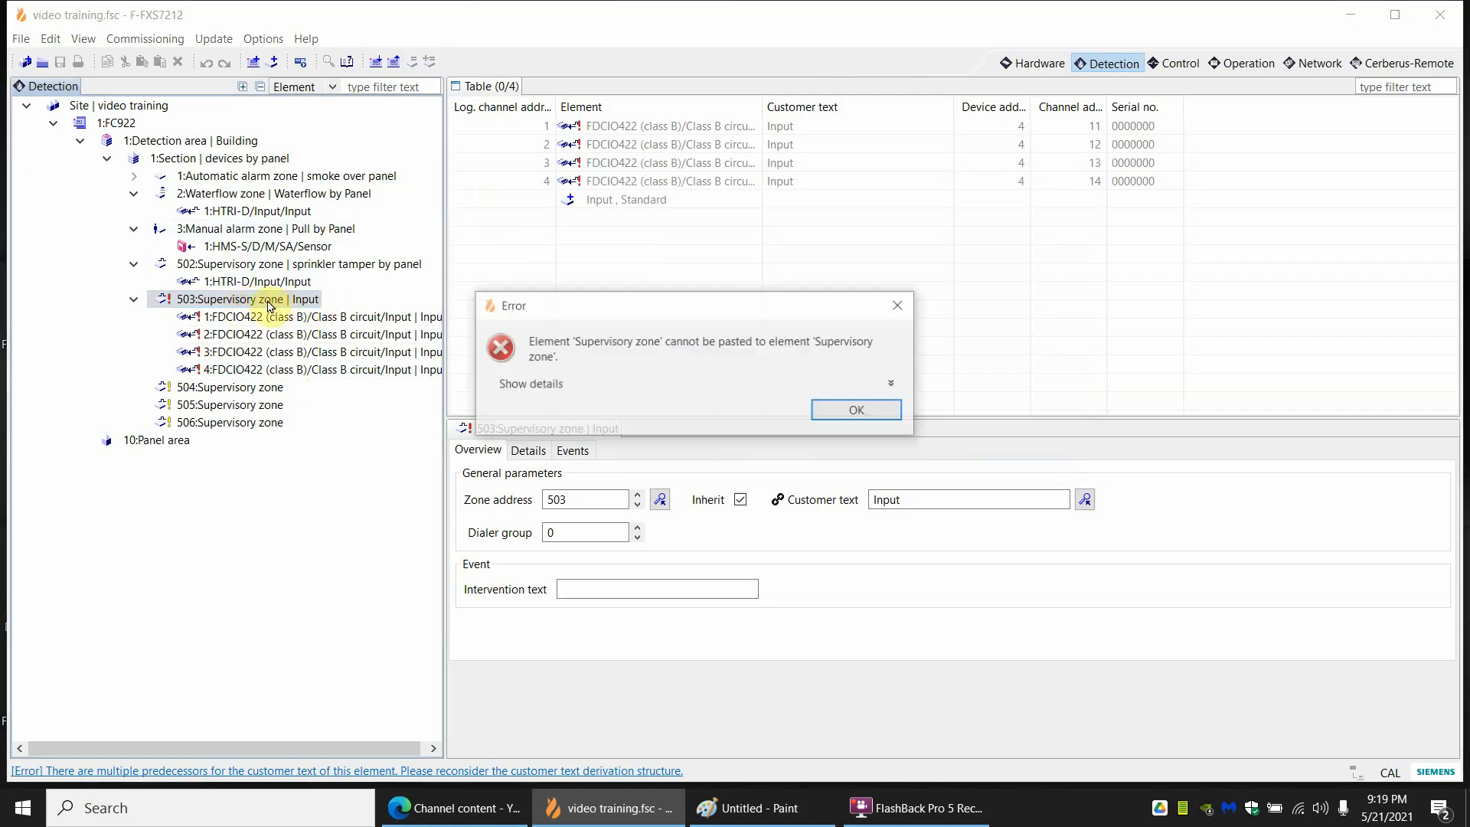
pyautogui.click(870, 406)
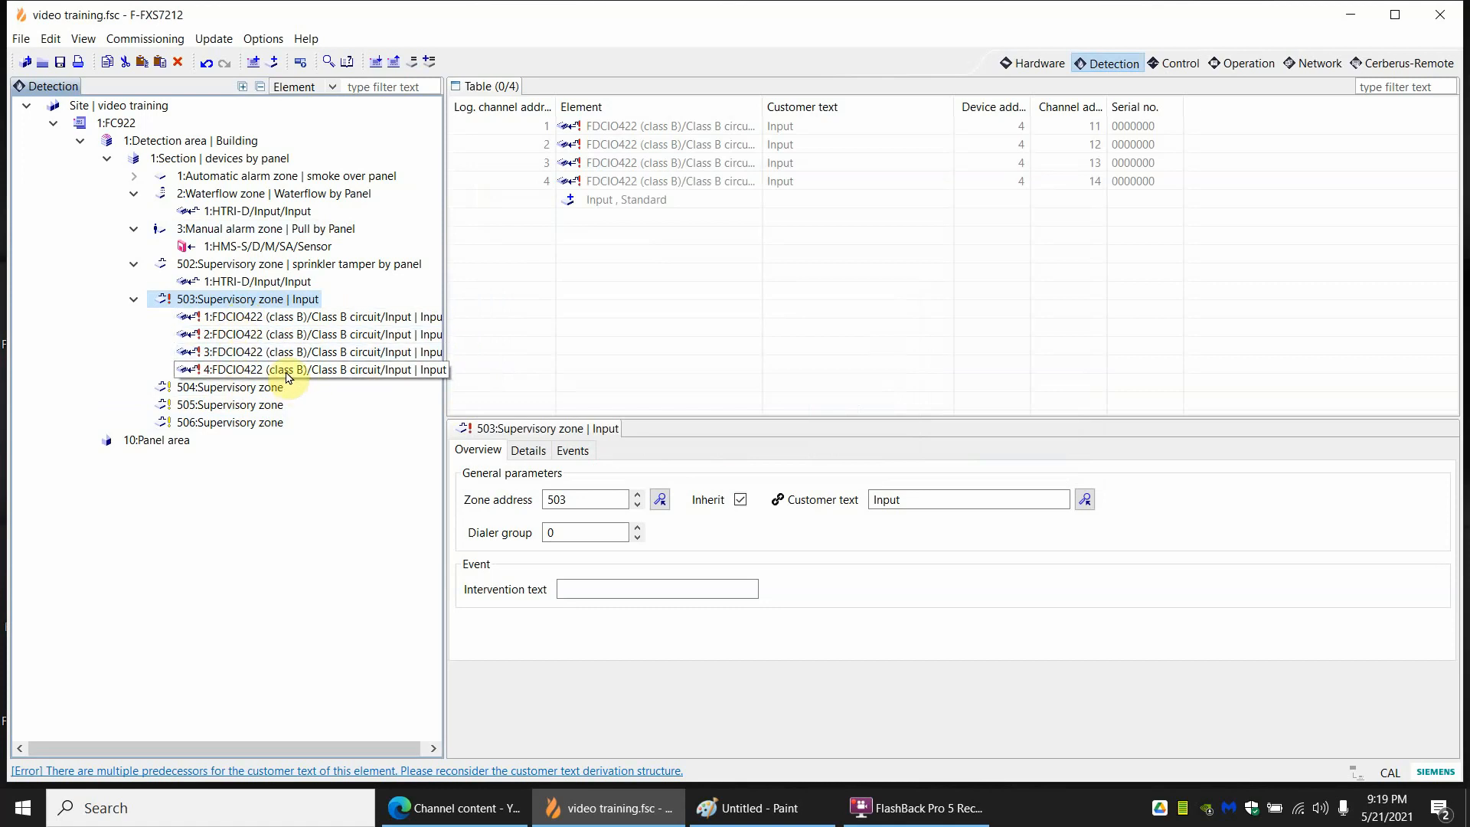
pyautogui.moveTo(291, 370); pyautogui.dragTo(251, 421)
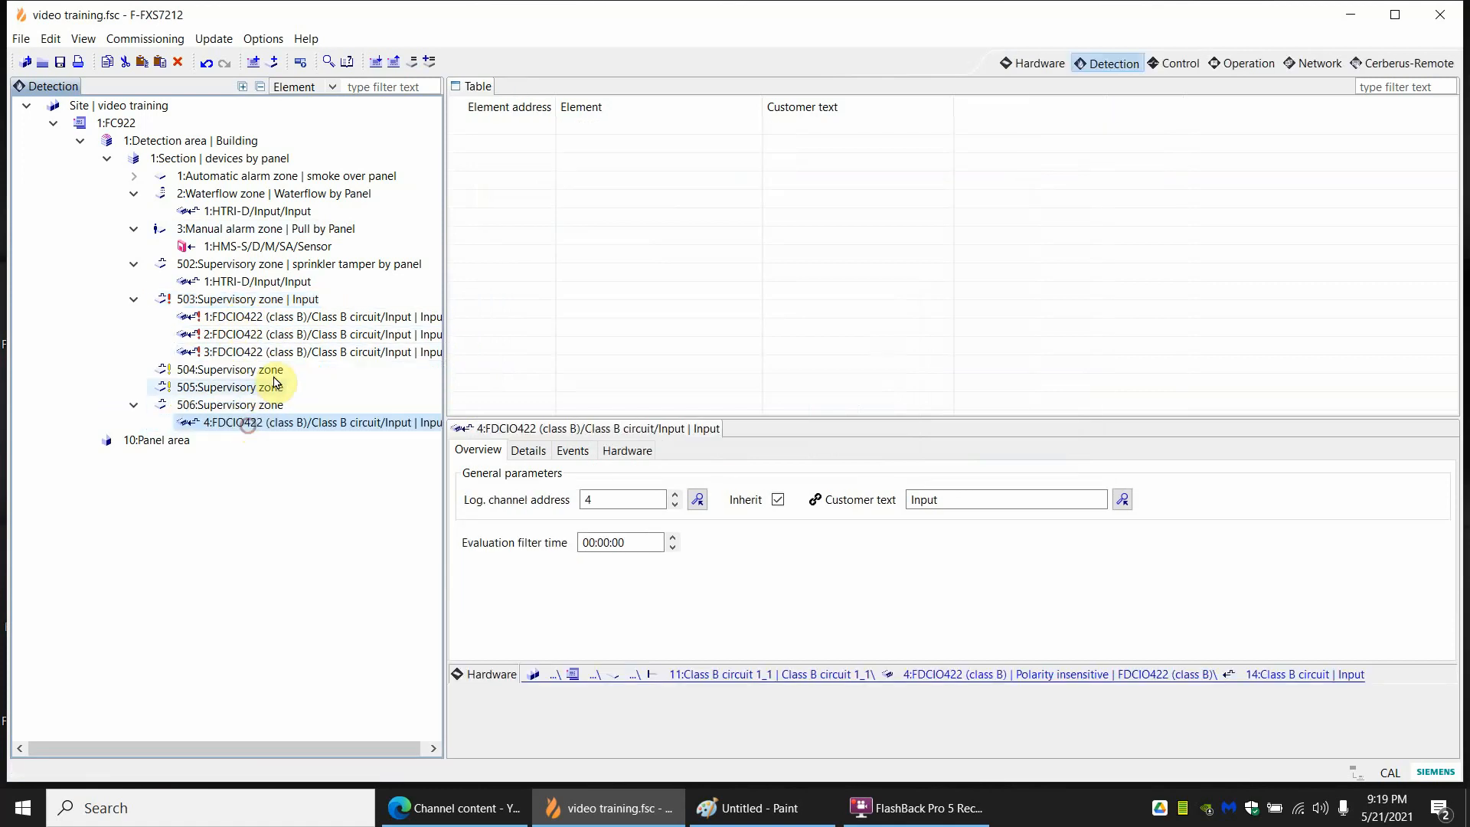
pyautogui.moveTo(295, 352); pyautogui.dragTo(262, 360)
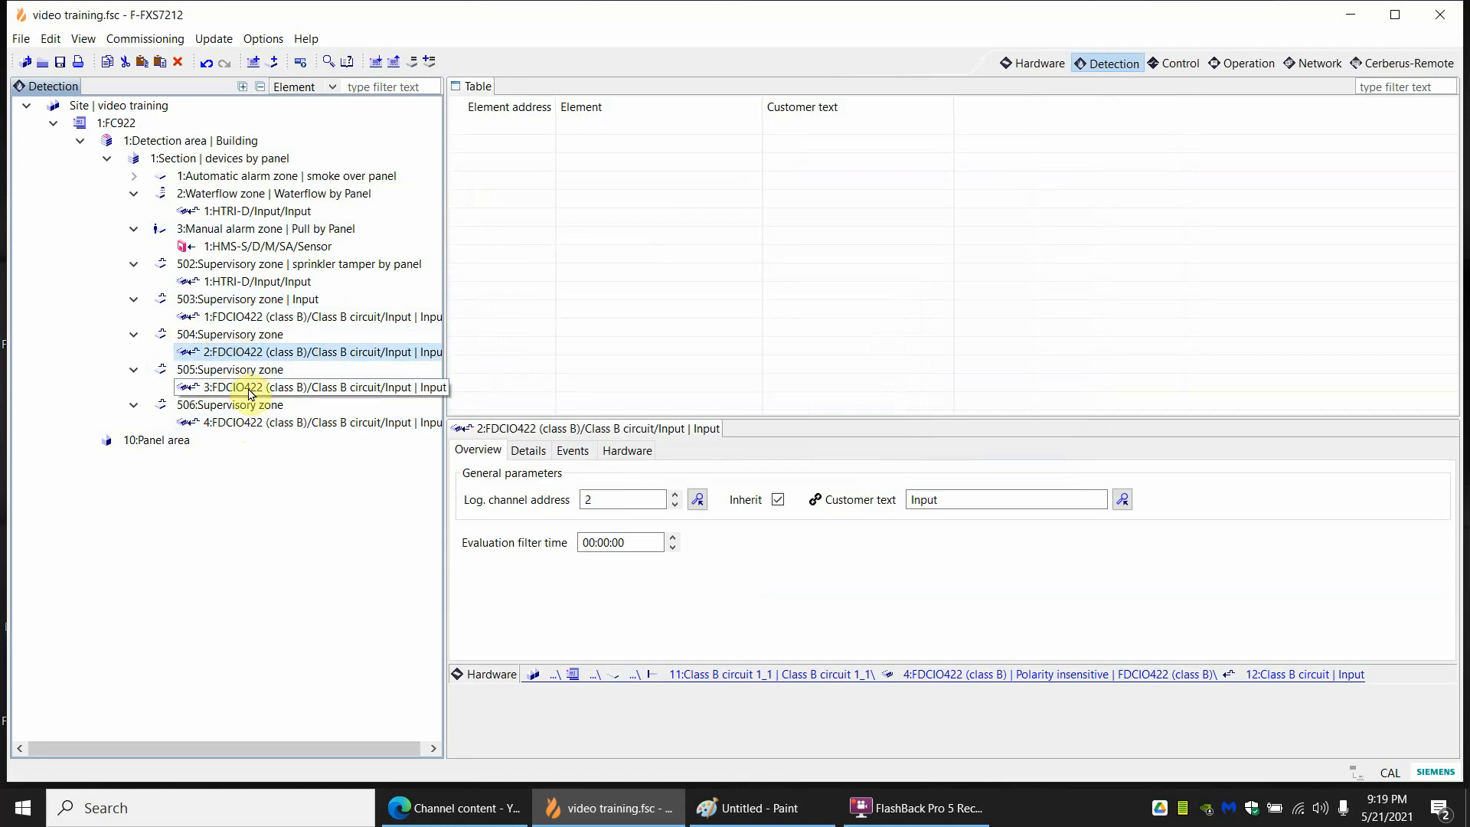
# Set the logical channel address to 1 for the FDCIO422 inputs in supervisory zones 506, 505 and 504.
pyautogui.click(243, 422)
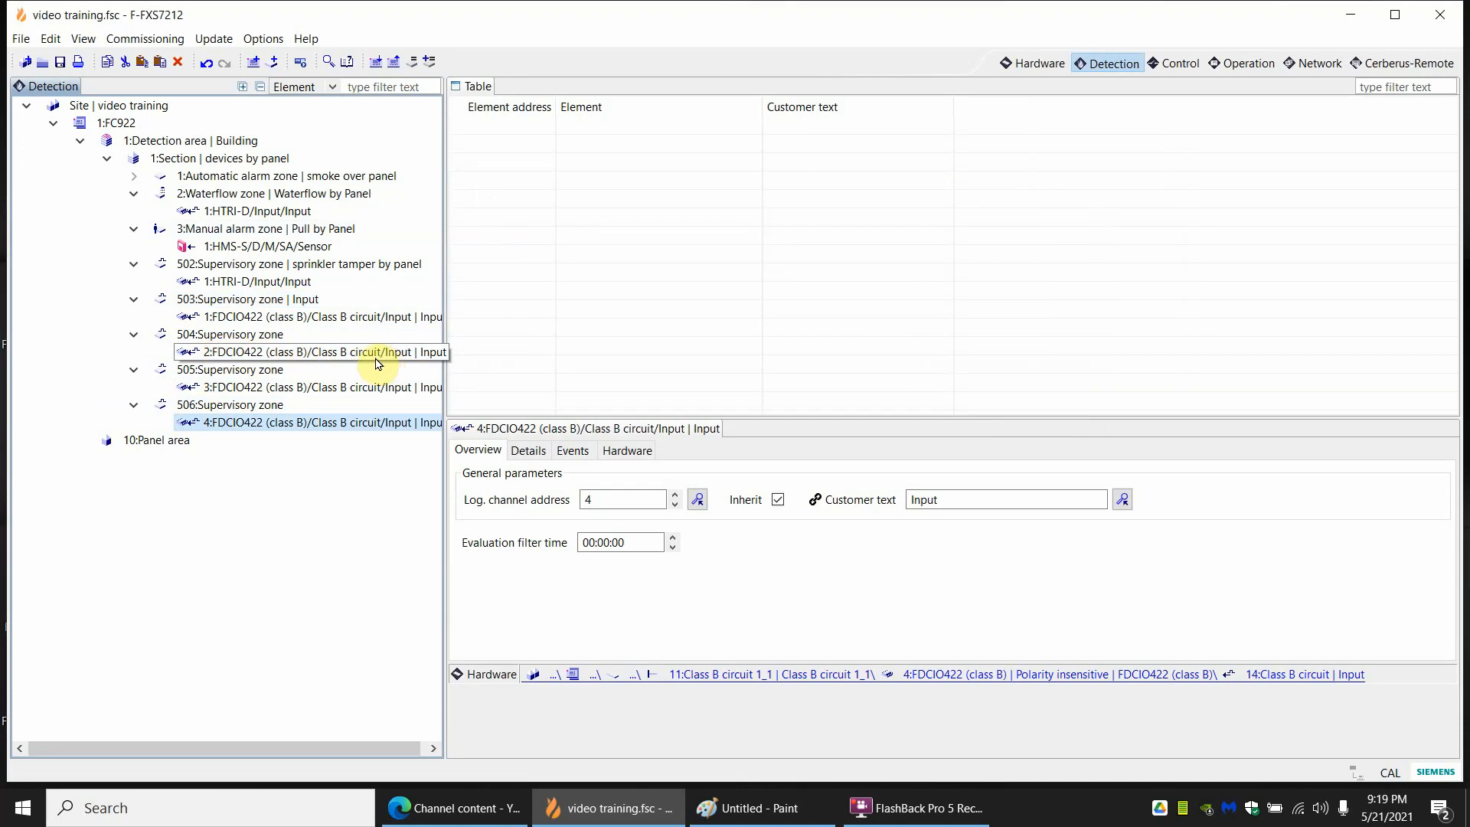
pyautogui.click(233, 406)
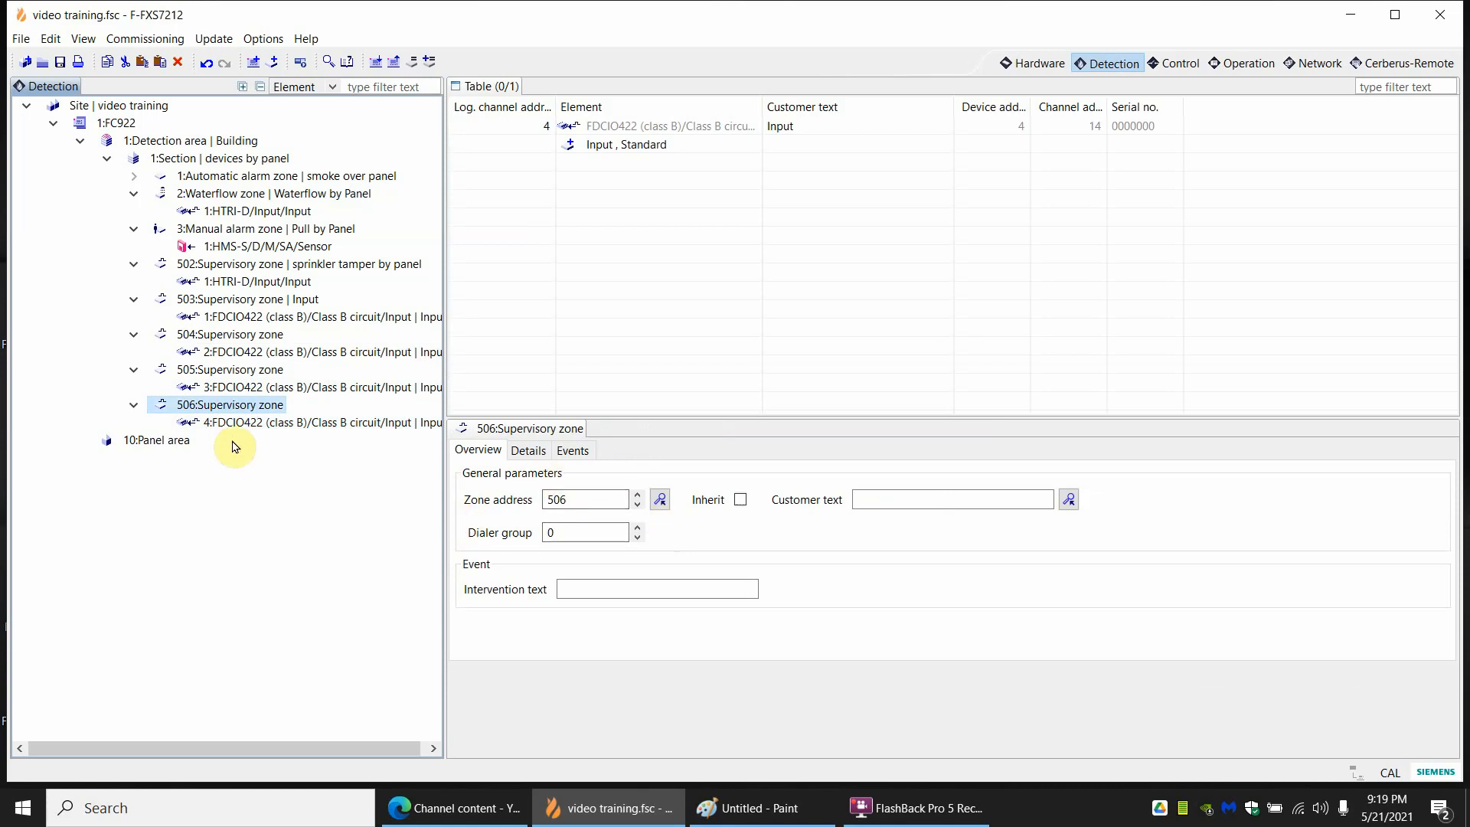
pyautogui.click(216, 422)
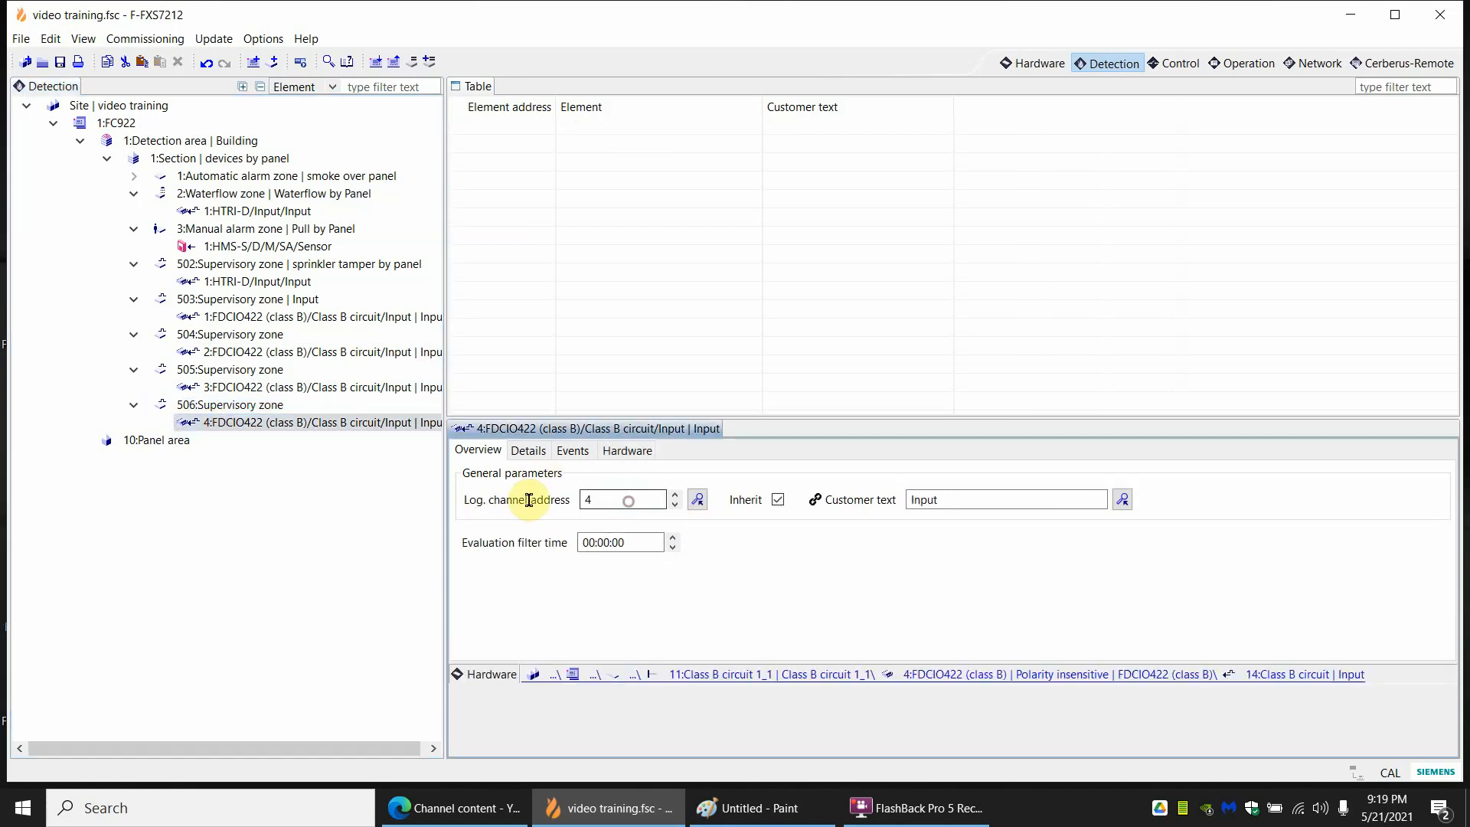
pyautogui.press('BackSpace')
pyautogui.write('1')
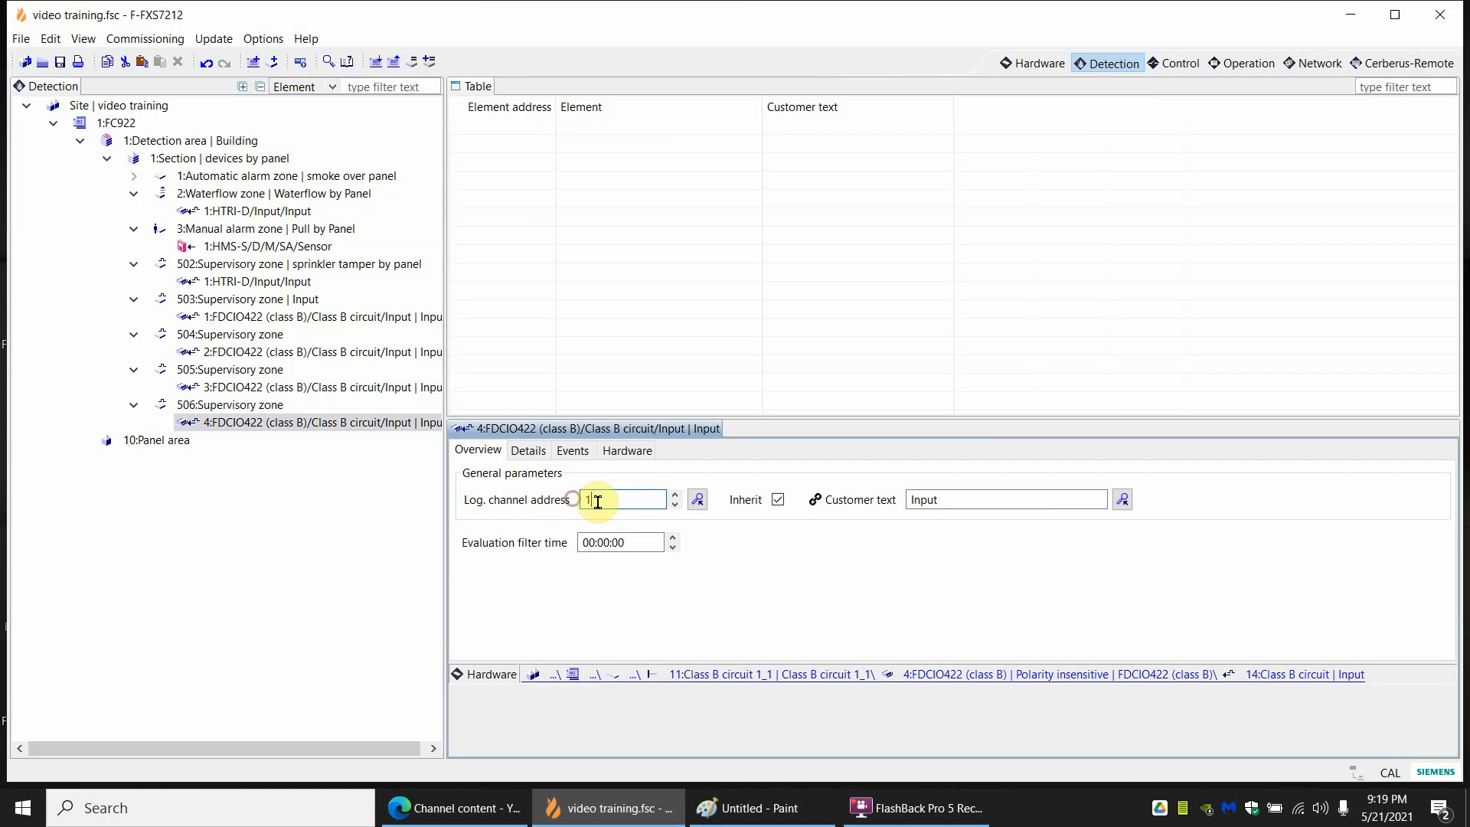
pyautogui.click(313, 394)
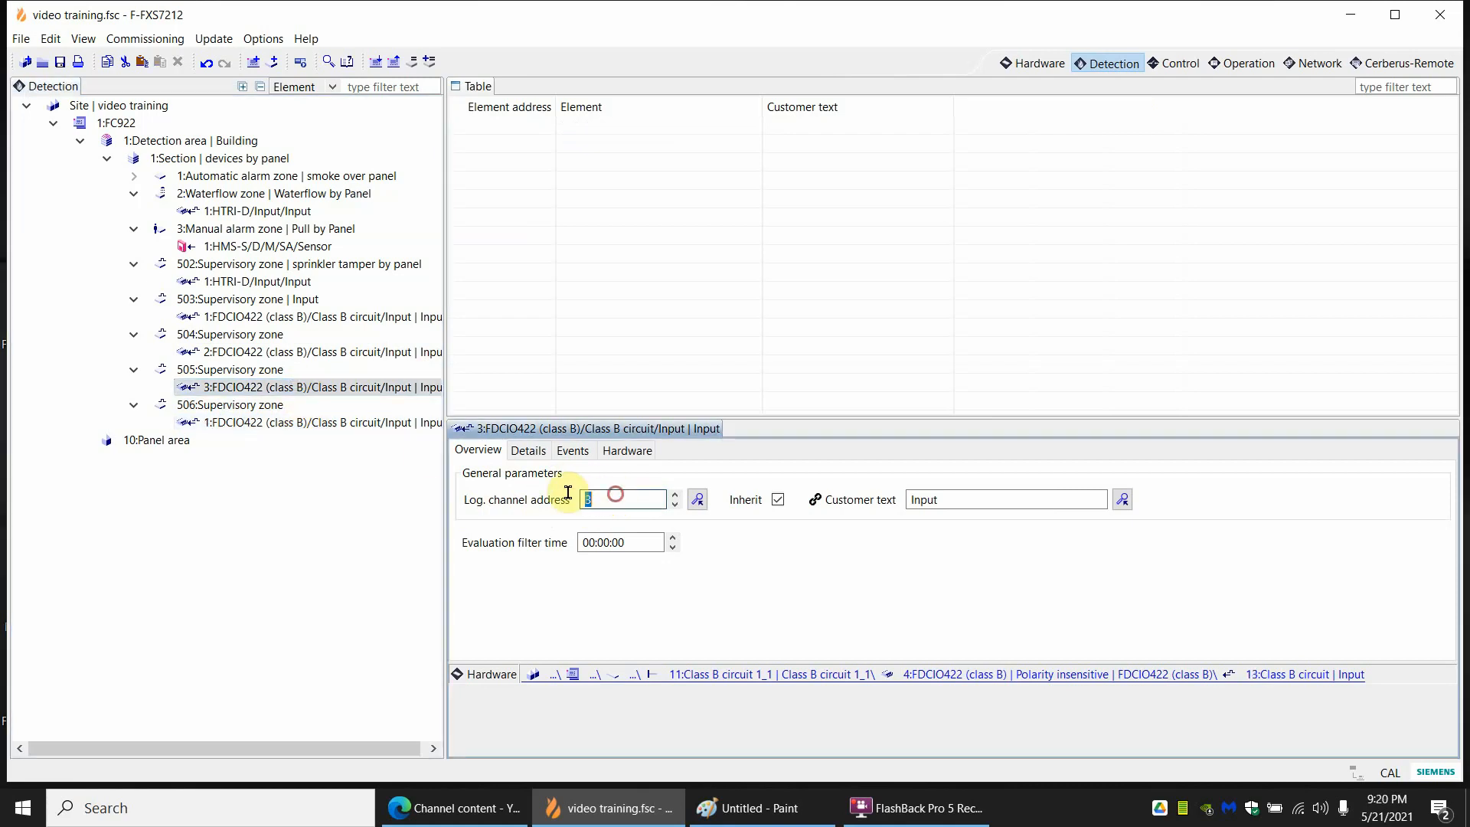
pyautogui.click(332, 351)
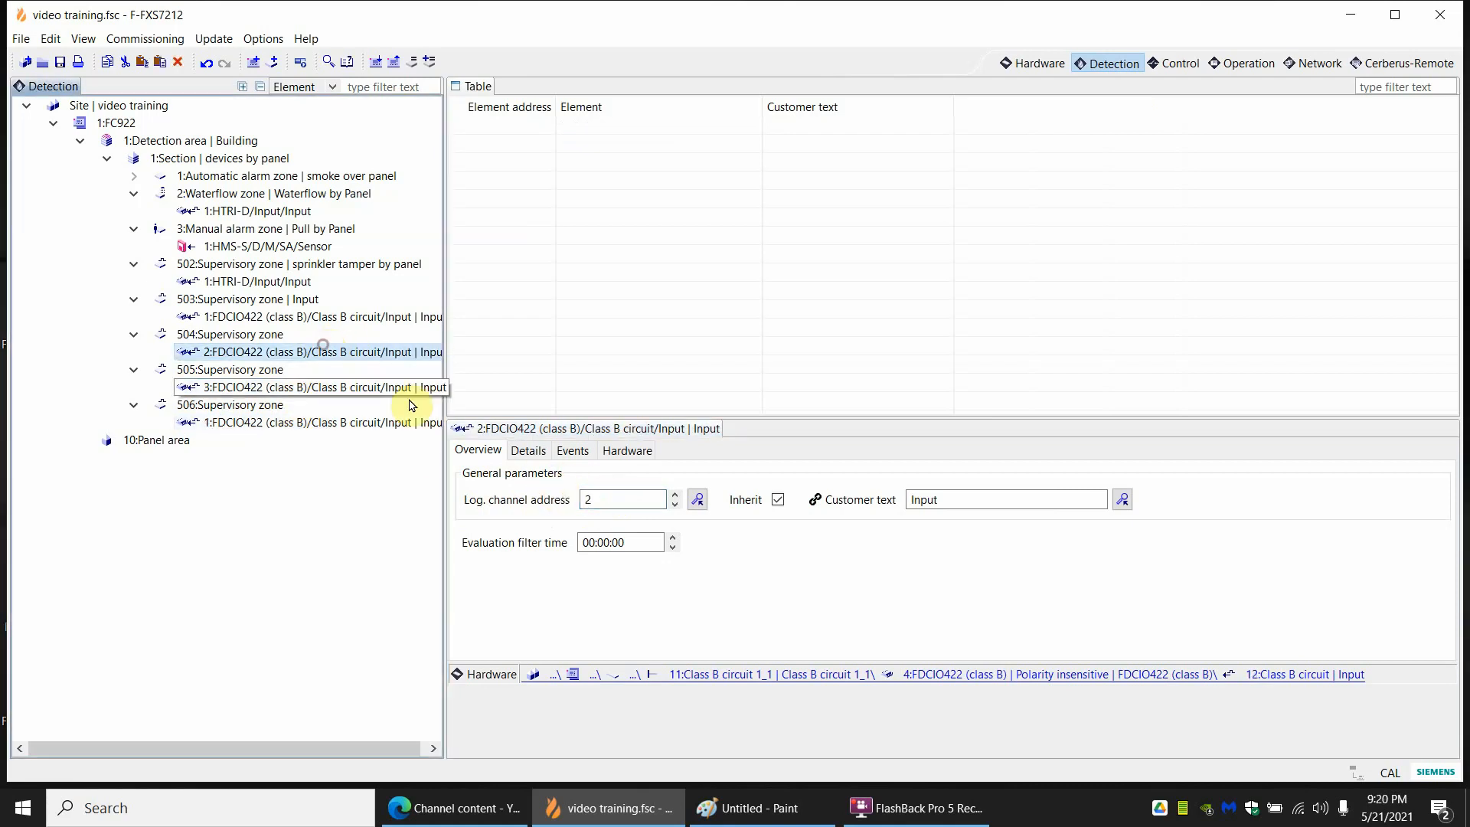
pyautogui.doubleClick(610, 498)
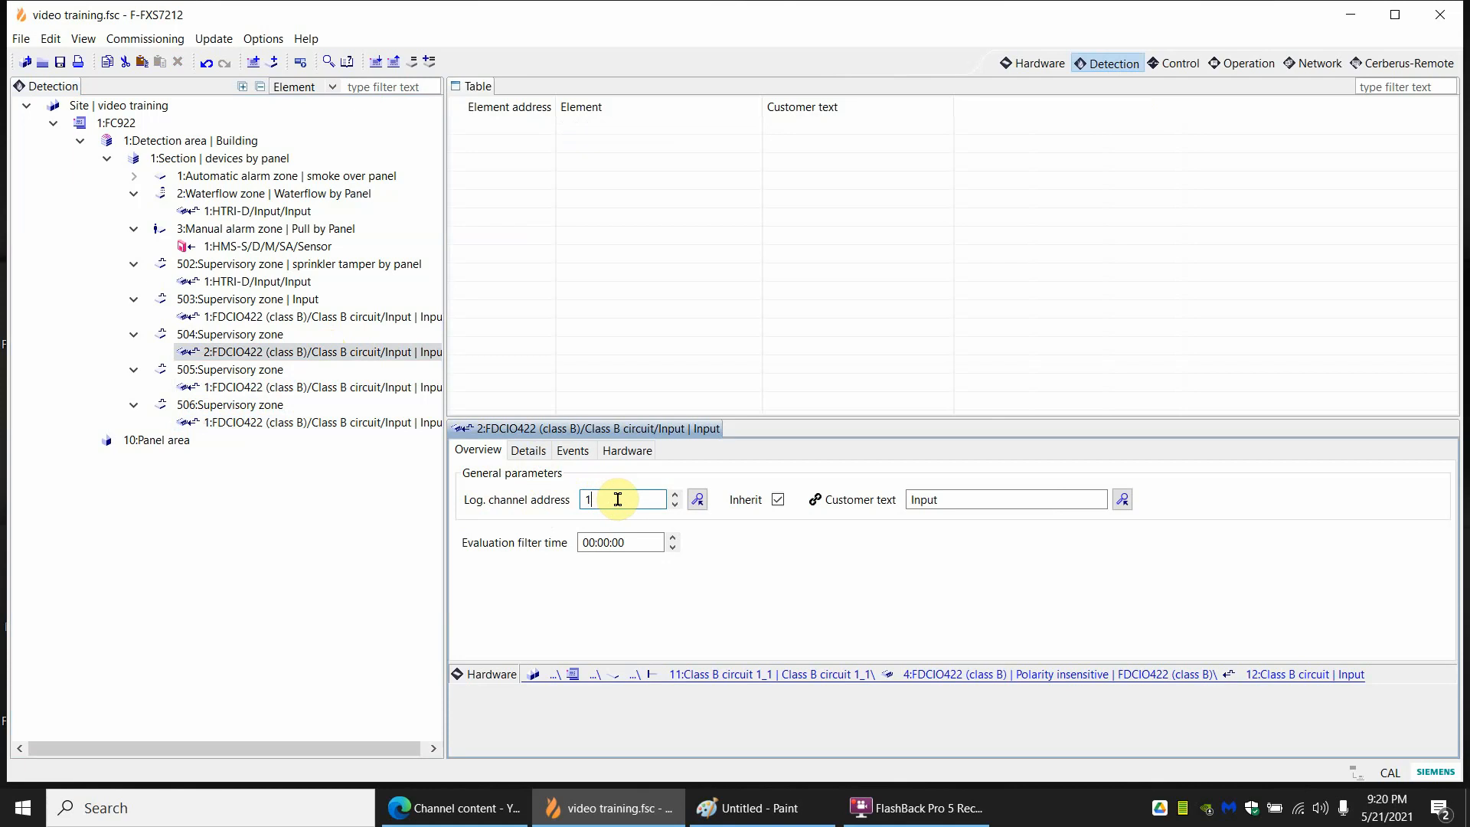
pyautogui.press('Return')
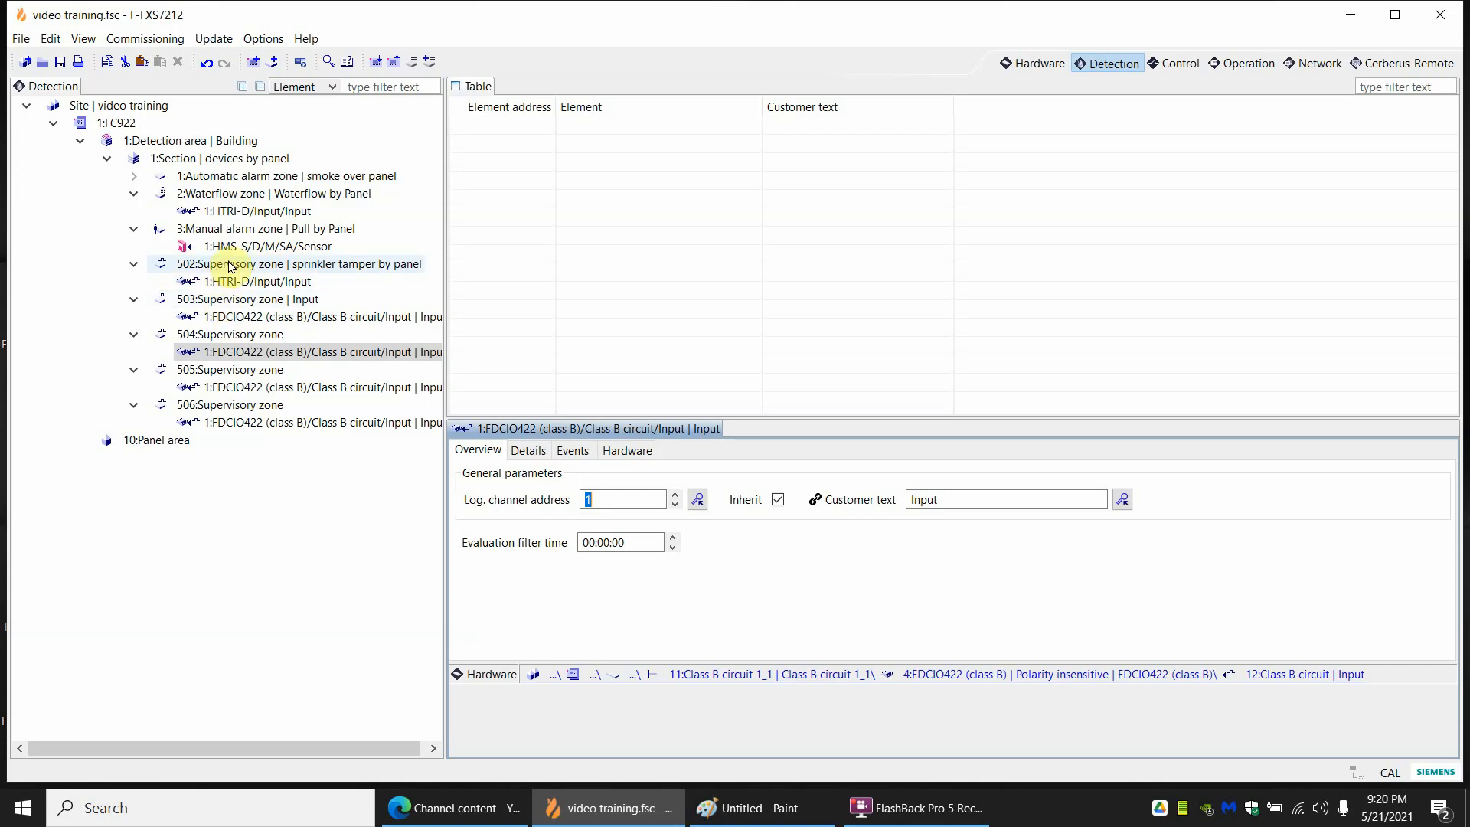
# Set the zone address of supervisory zone 503 to 4.
pyautogui.click(214, 300)
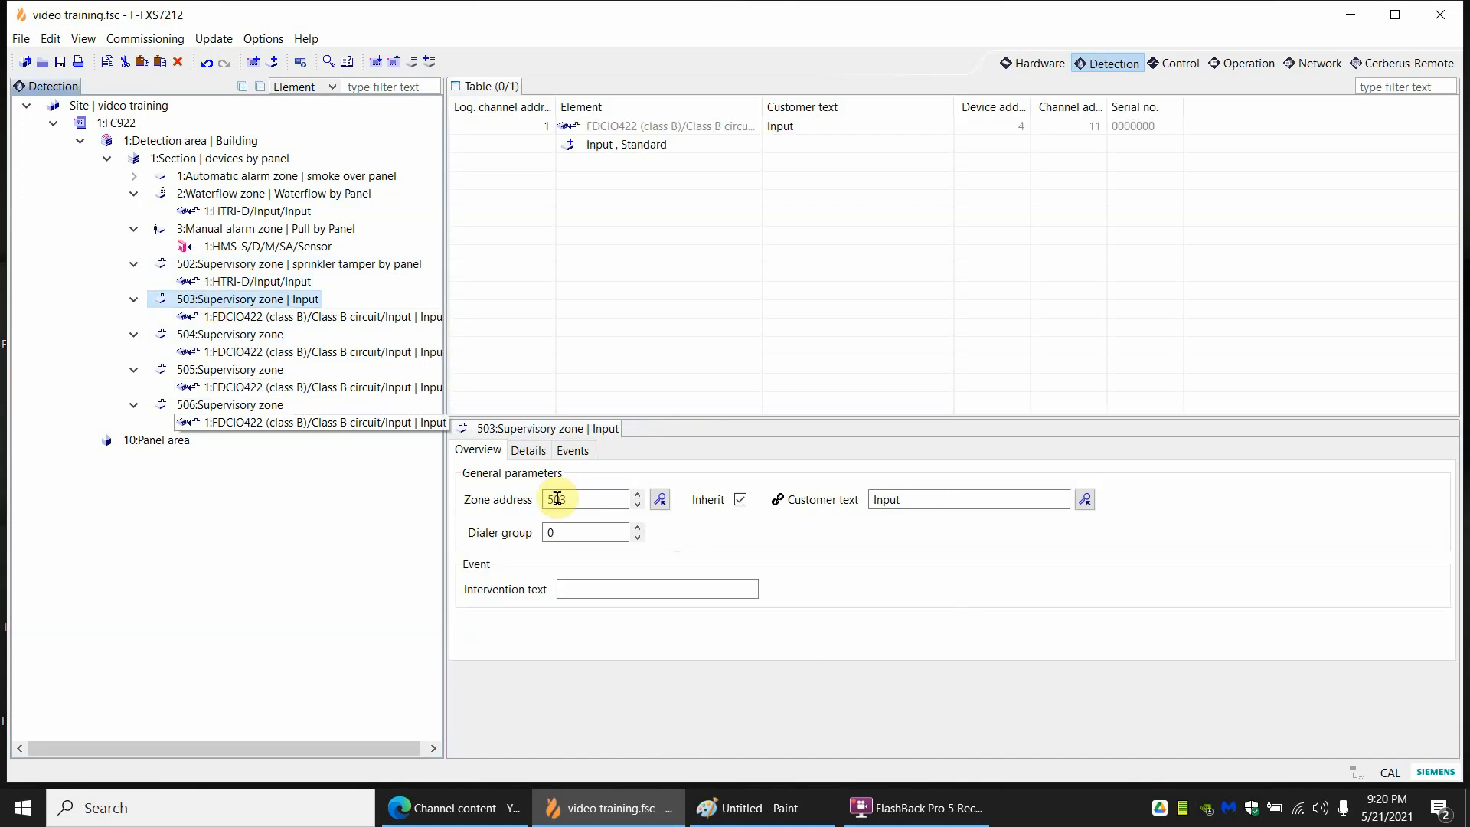
pyautogui.doubleClick(582, 501)
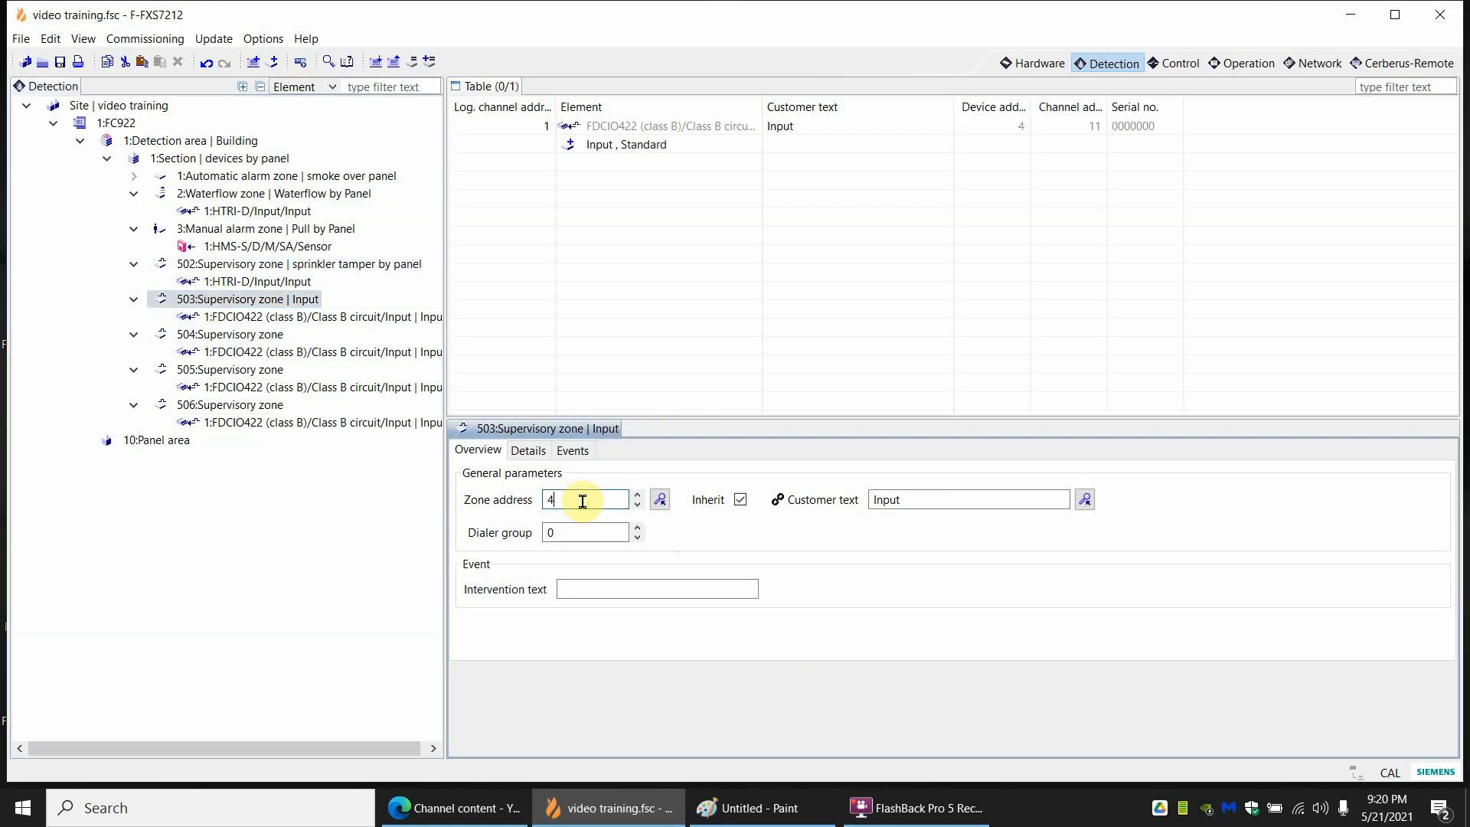
pyautogui.press('Return')
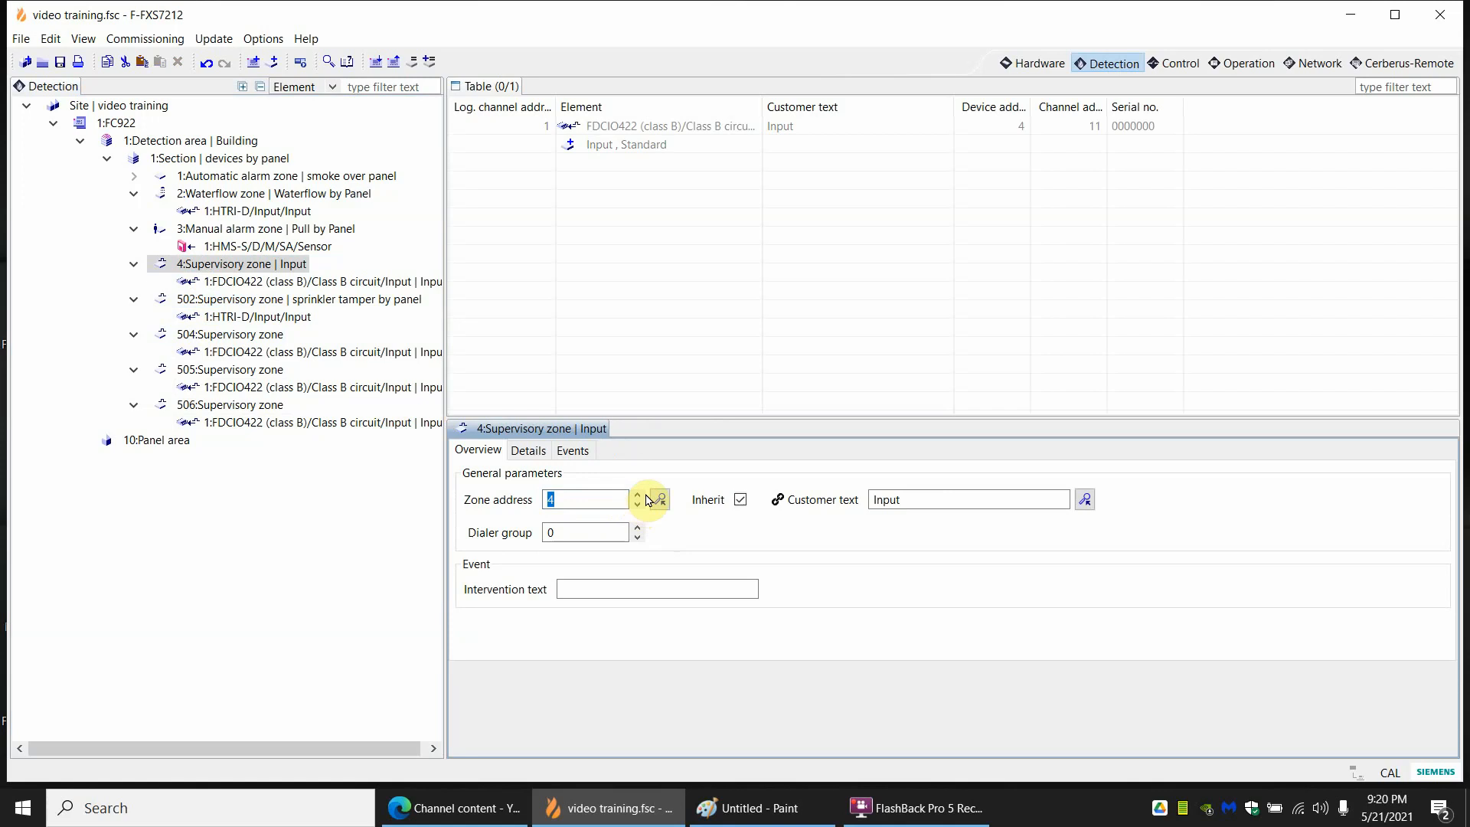
# Set the zone address of supervisory zone 505 to 604 and that of supervisory zone 506 to 704.
pyautogui.click(236, 337)
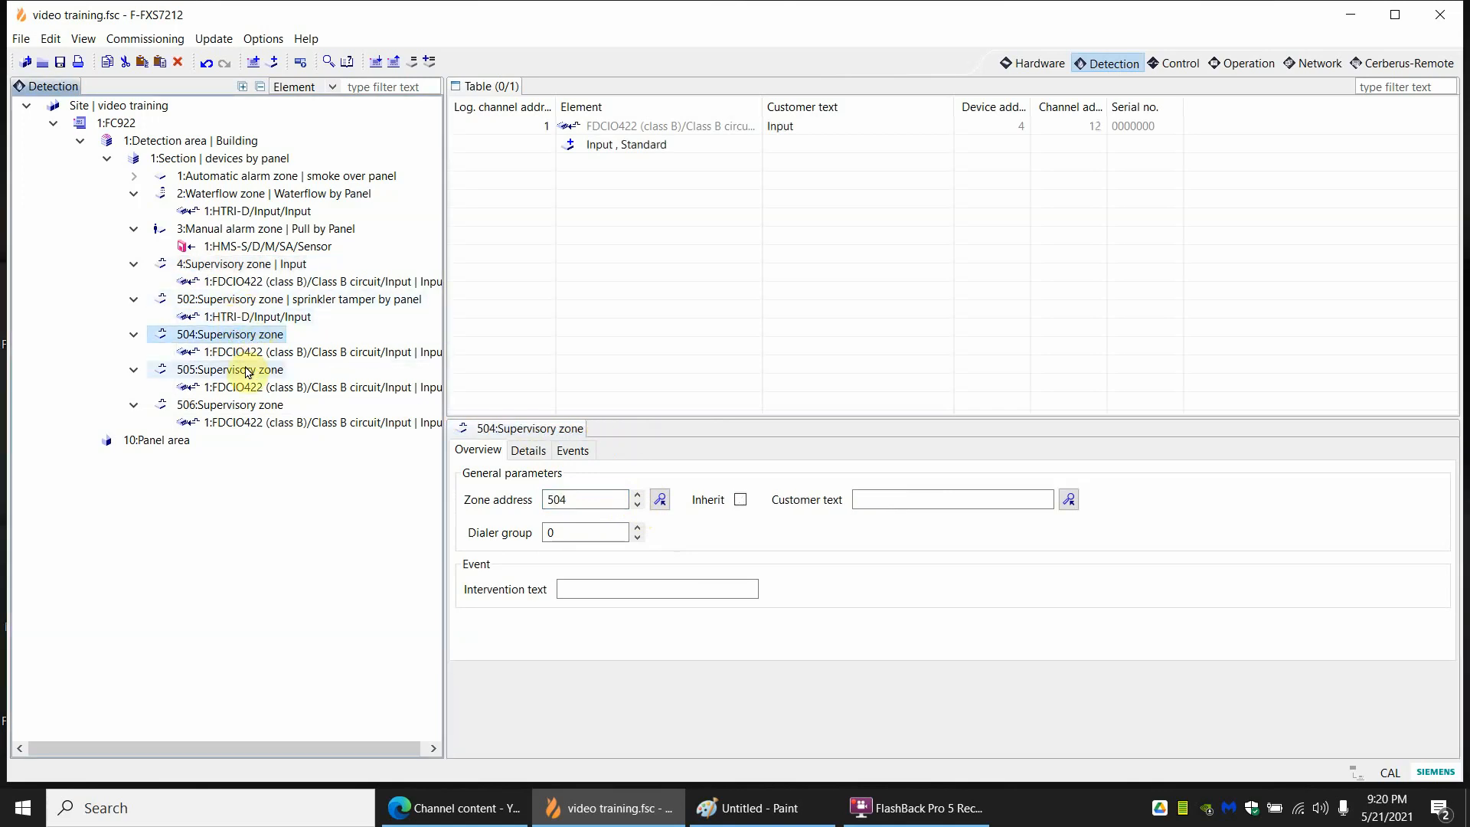
pyautogui.click(241, 370)
pyautogui.doubleClick(576, 497)
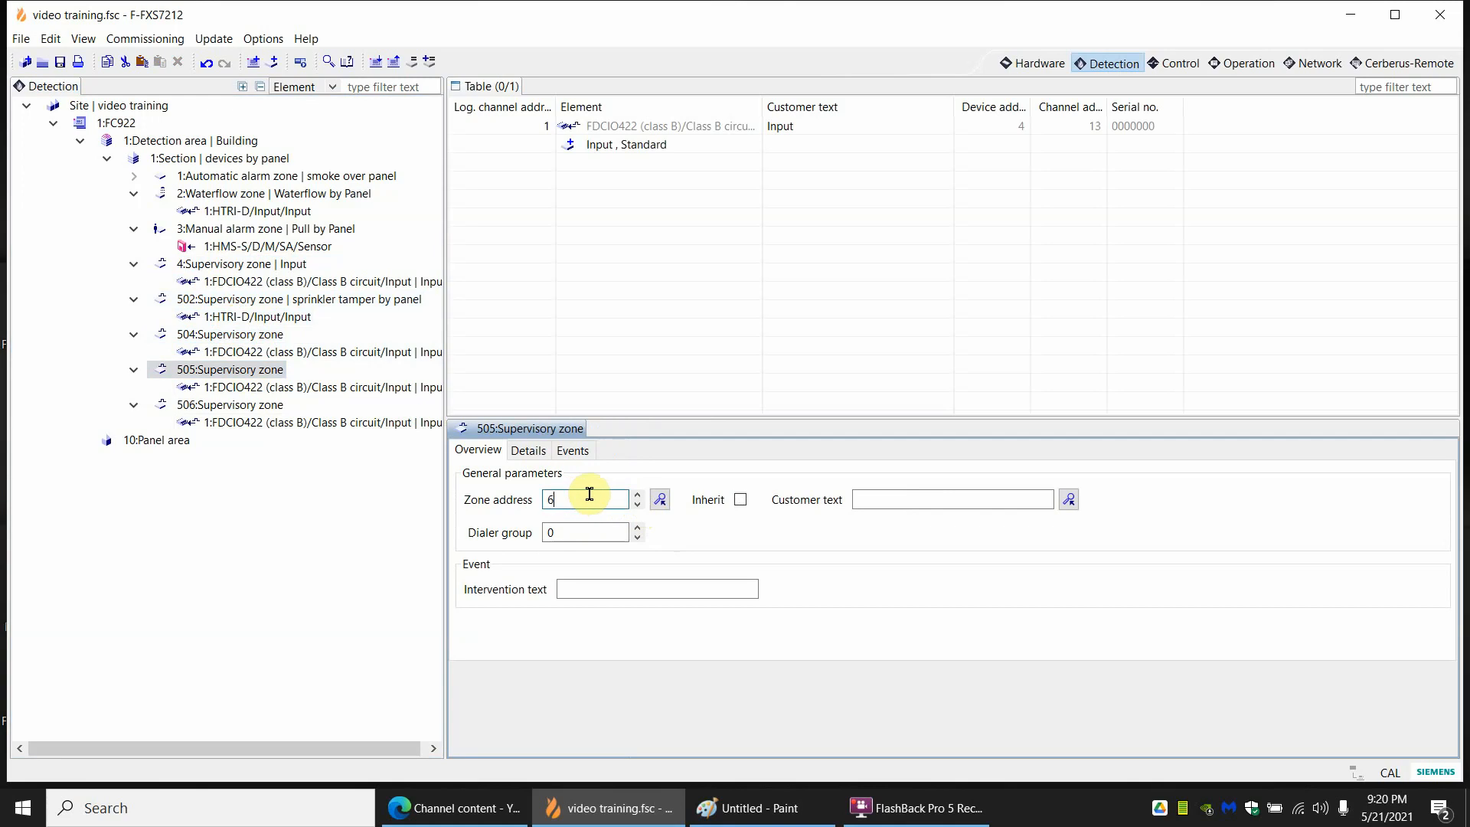
pyautogui.write('604')
pyautogui.press('Return')
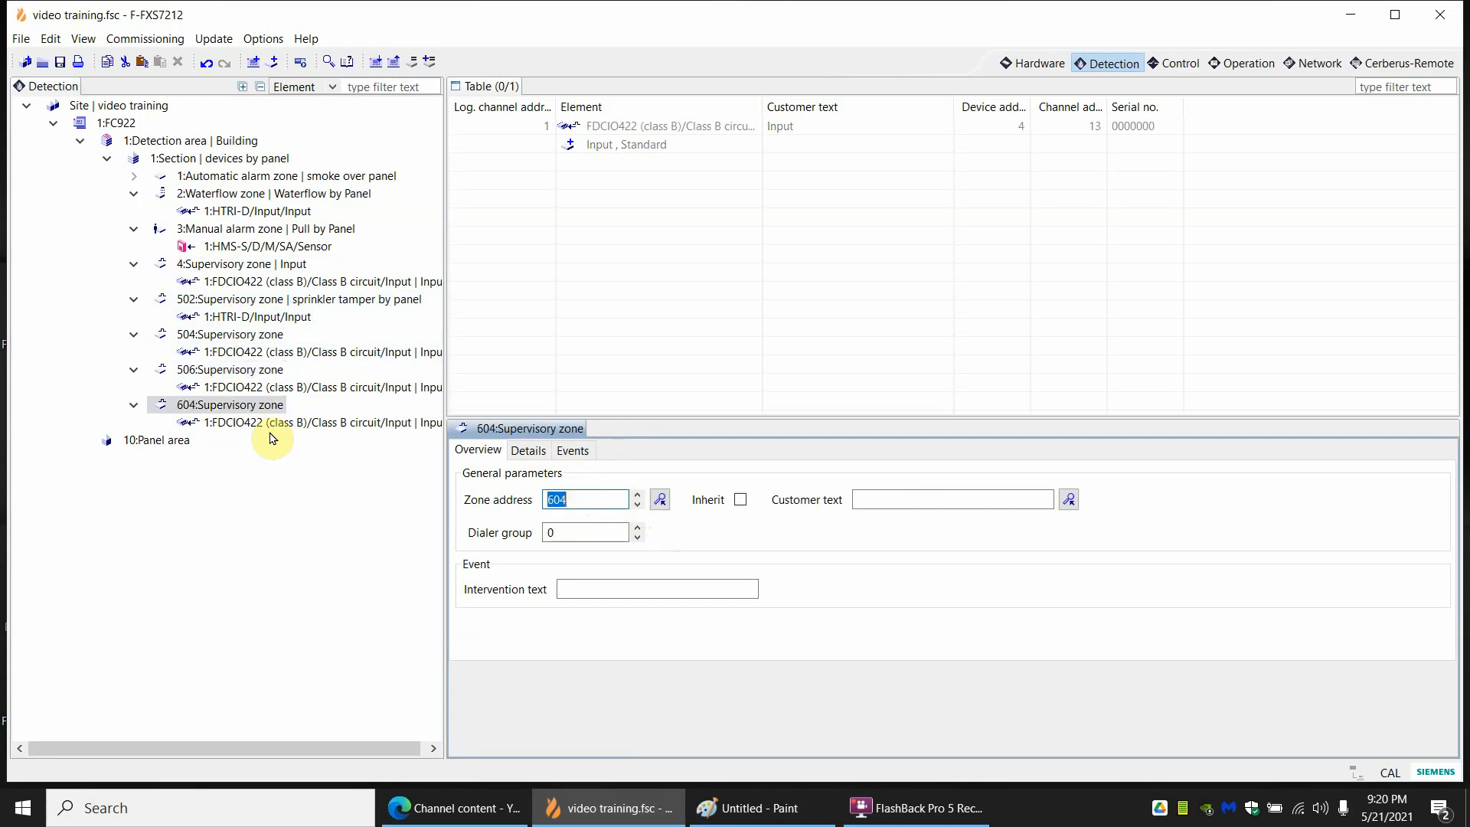
pyautogui.click(231, 370)
pyautogui.doubleClick(578, 498)
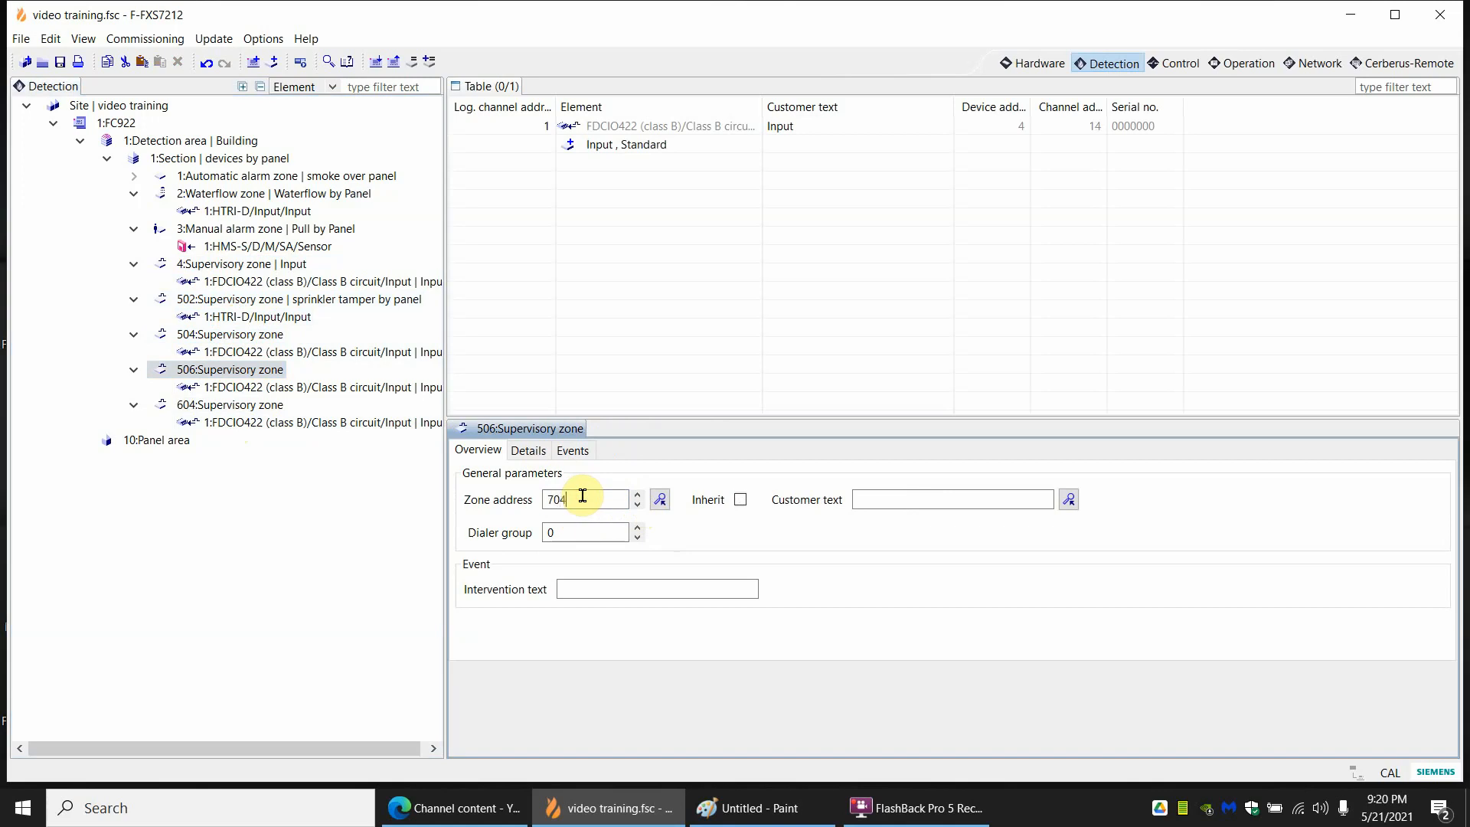
pyautogui.press('Return')
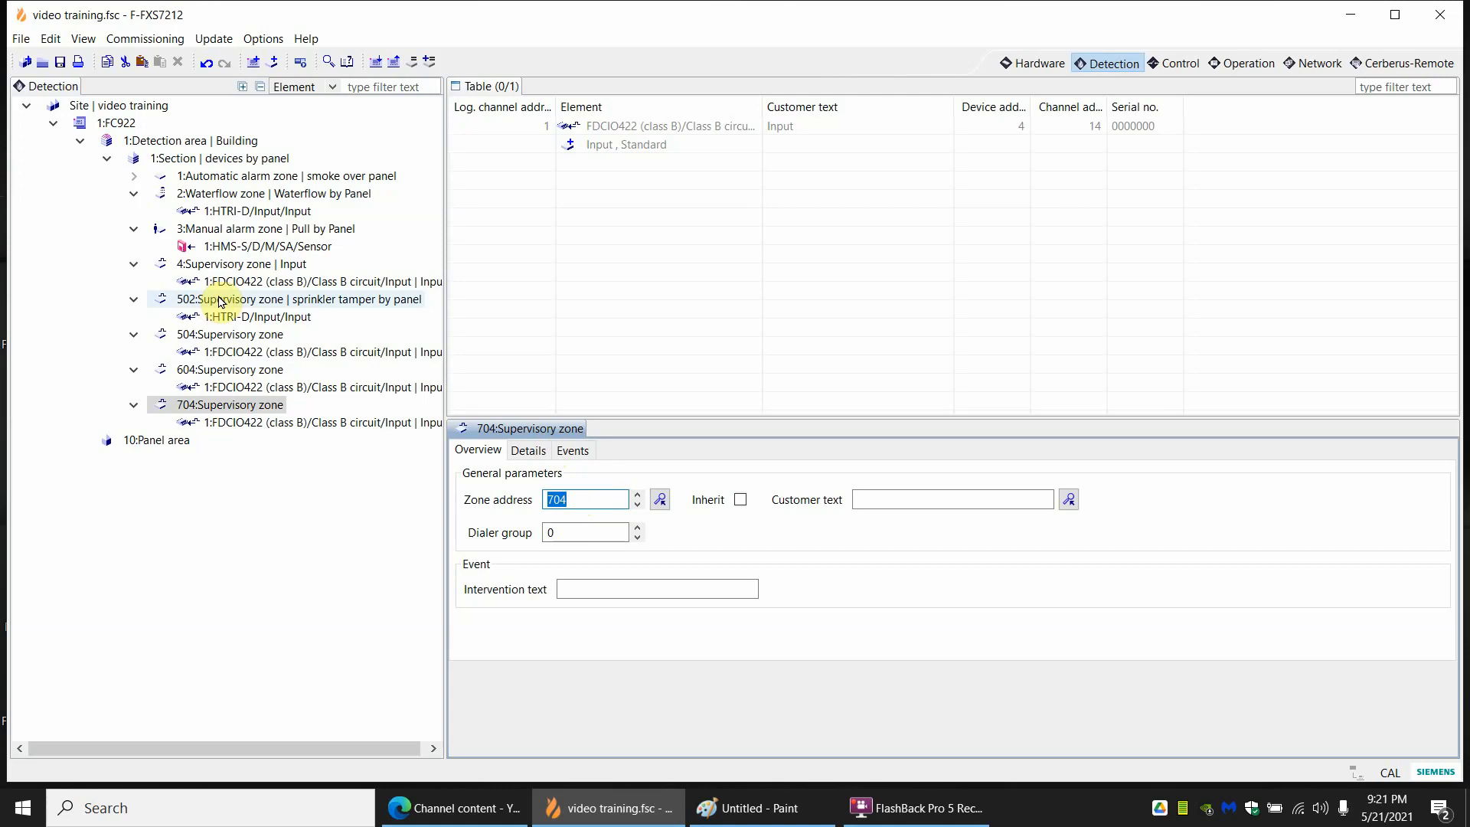
# Open the hardware channel linked to zone 704's input and examine the FDCIO422 module's output channels in the hardware tree.
pyautogui.click(213, 423)
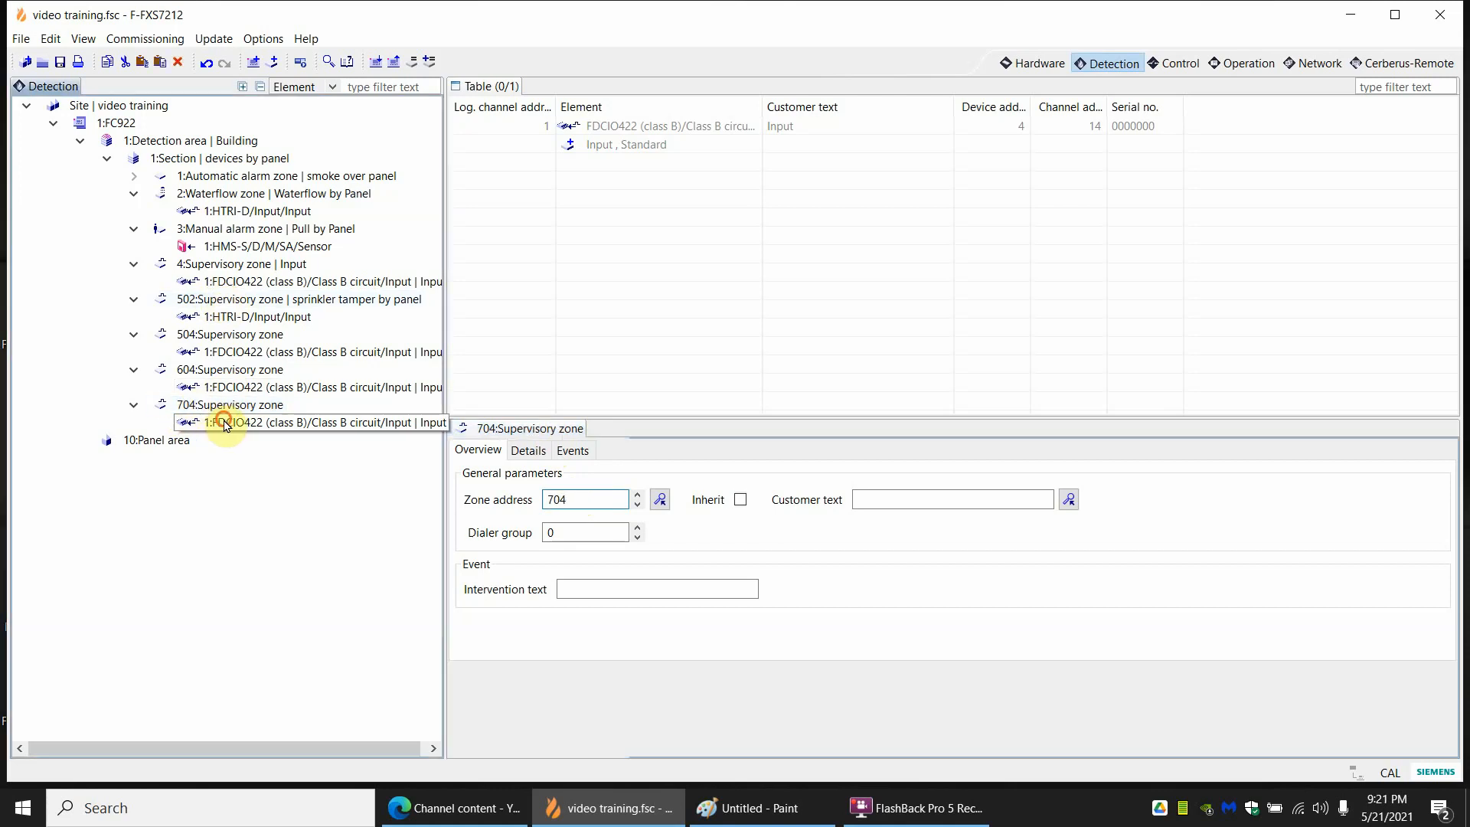
pyautogui.click(713, 684)
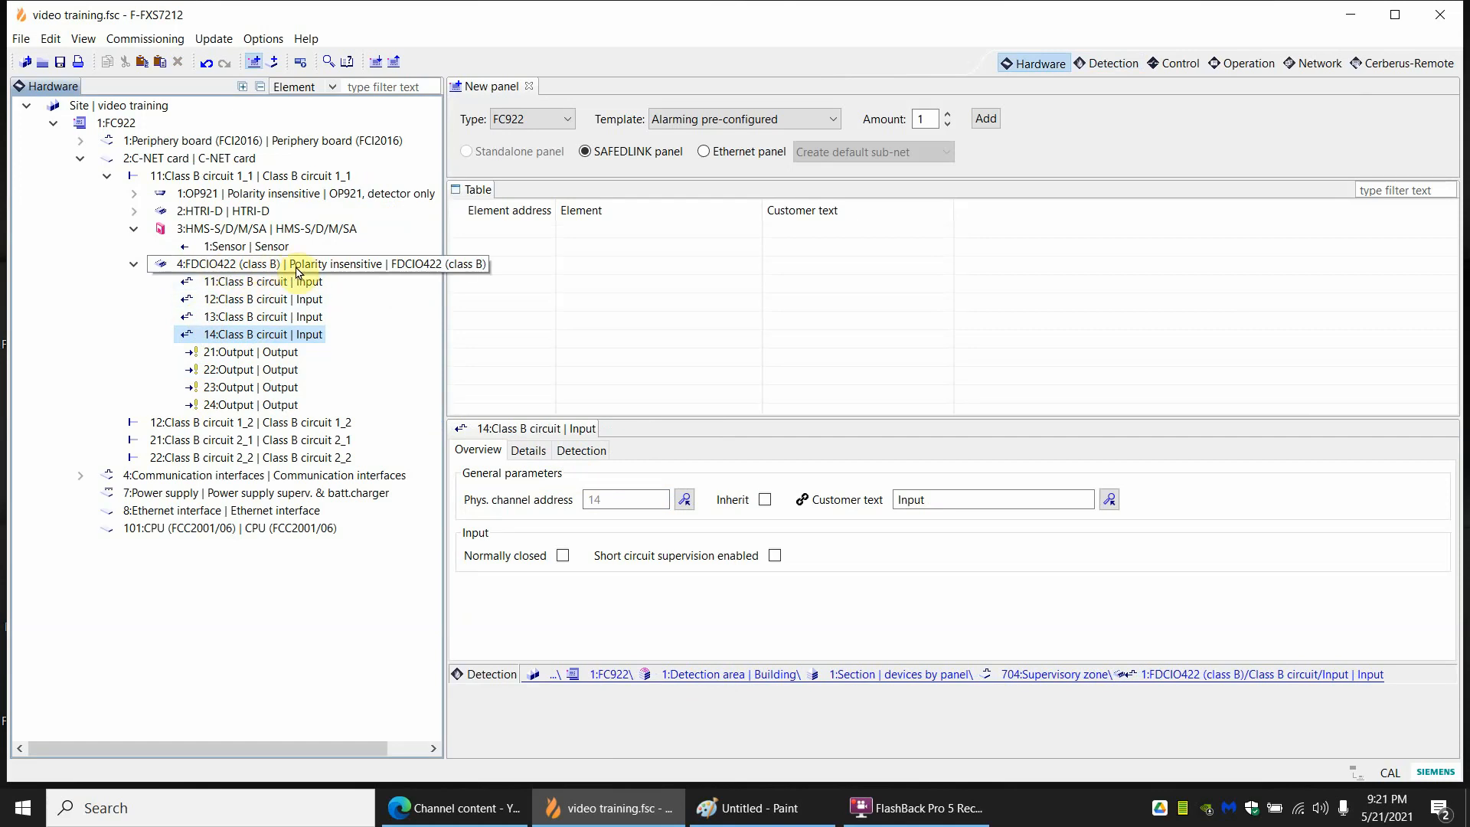
pyautogui.click(280, 353)
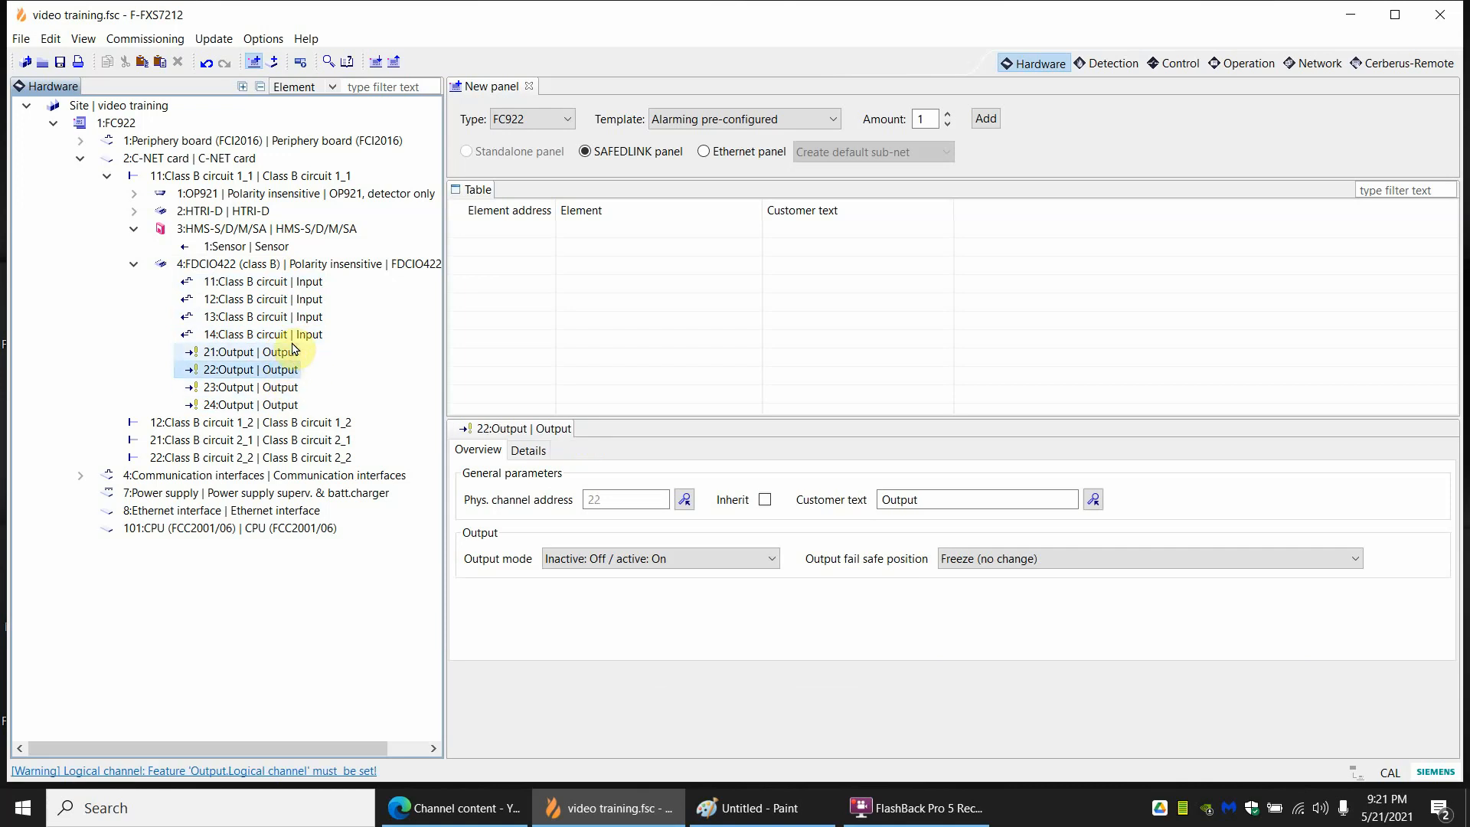
pyautogui.click(297, 337)
pyautogui.click(285, 353)
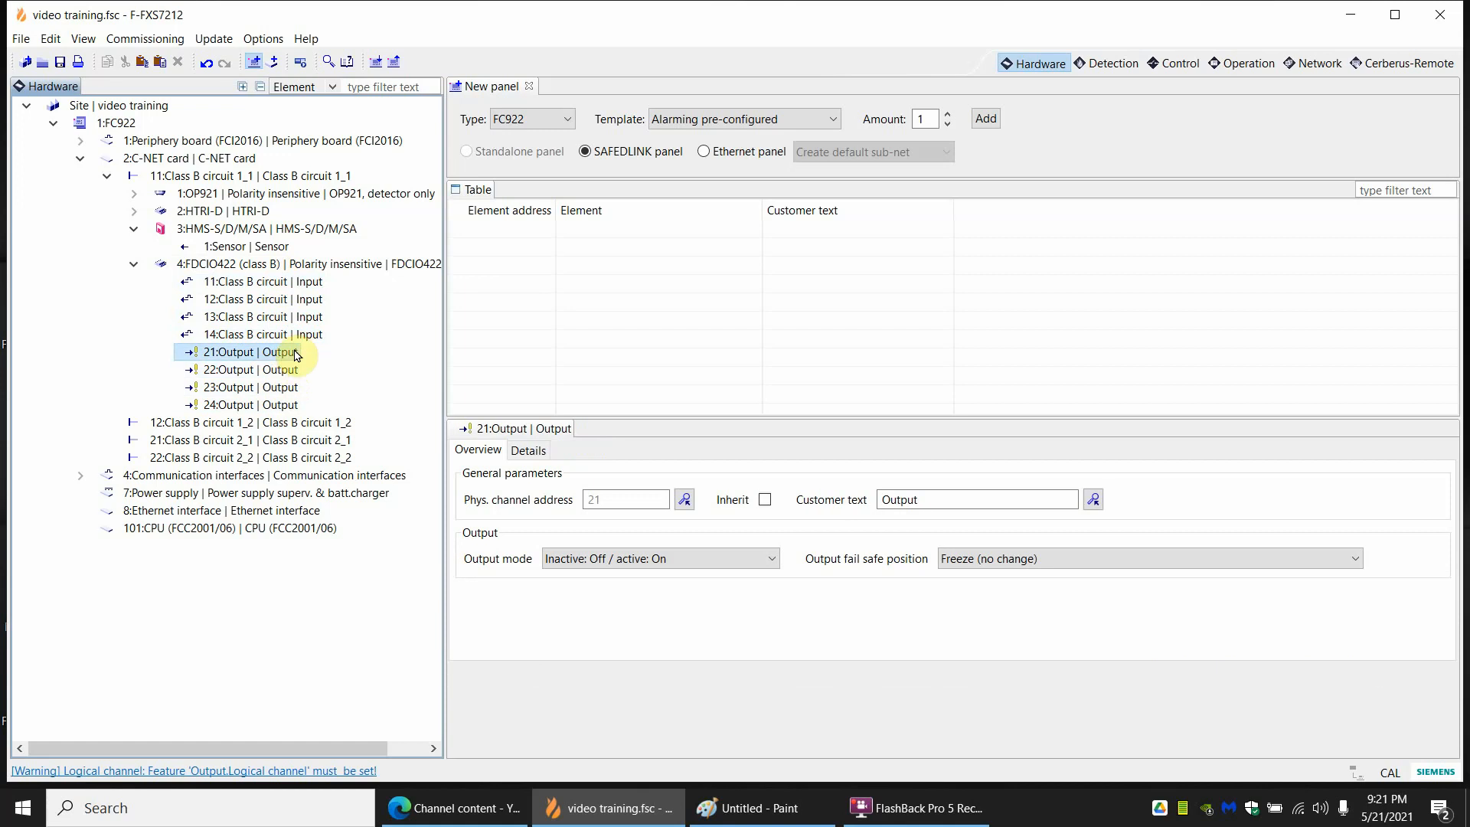
pyautogui.click(1116, 63)
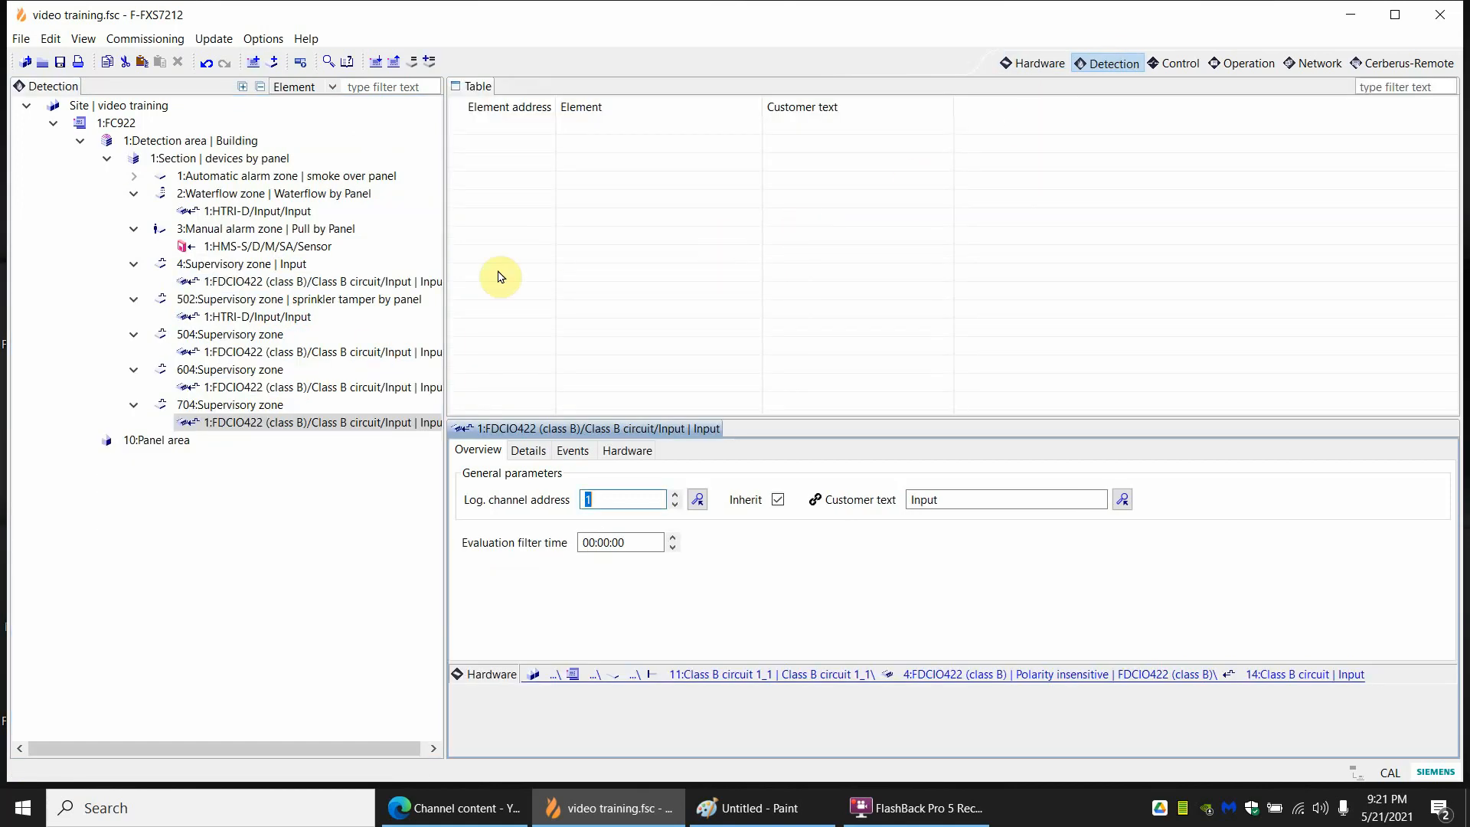
pyautogui.click(1029, 64)
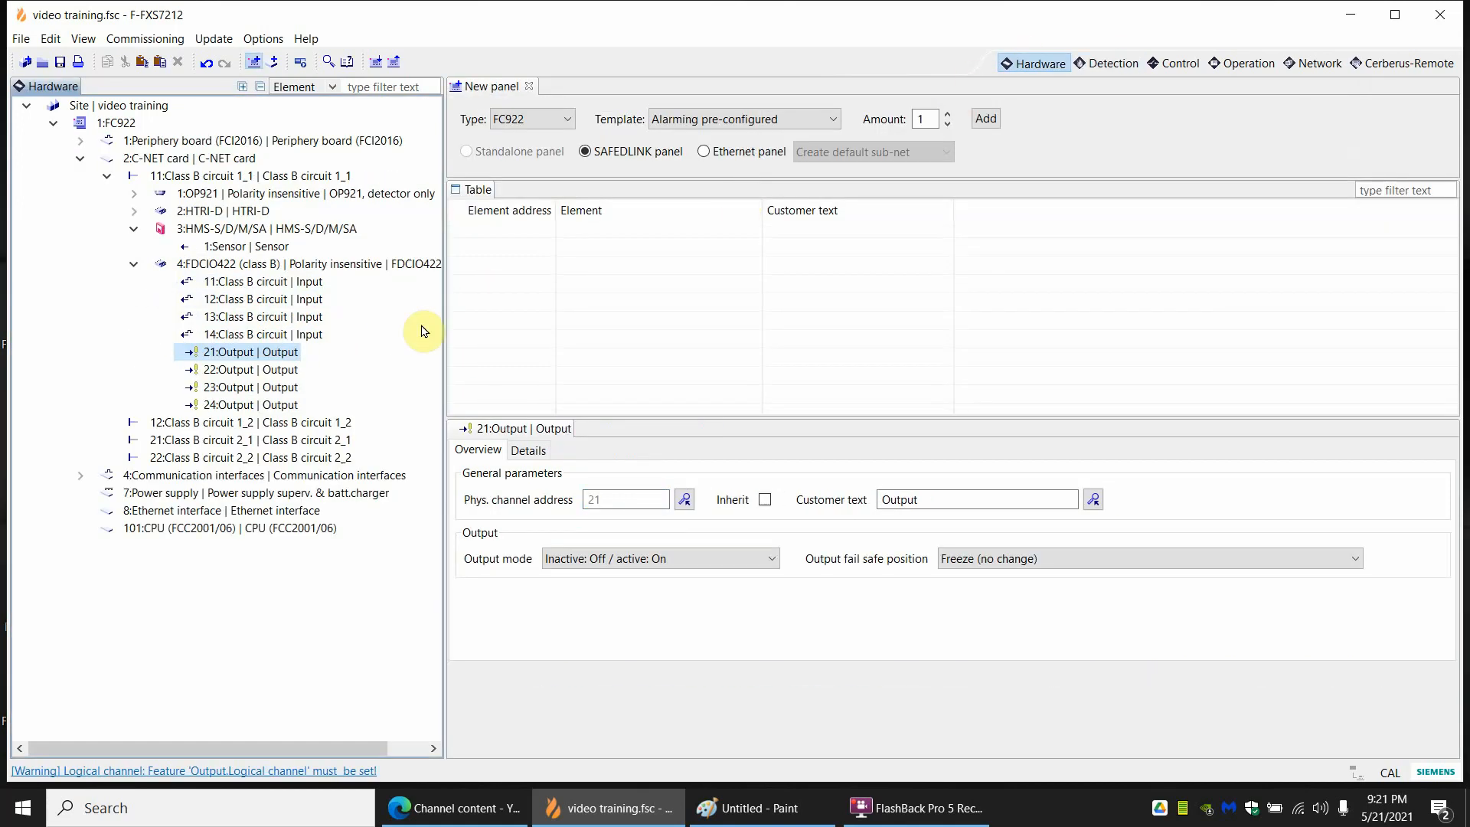